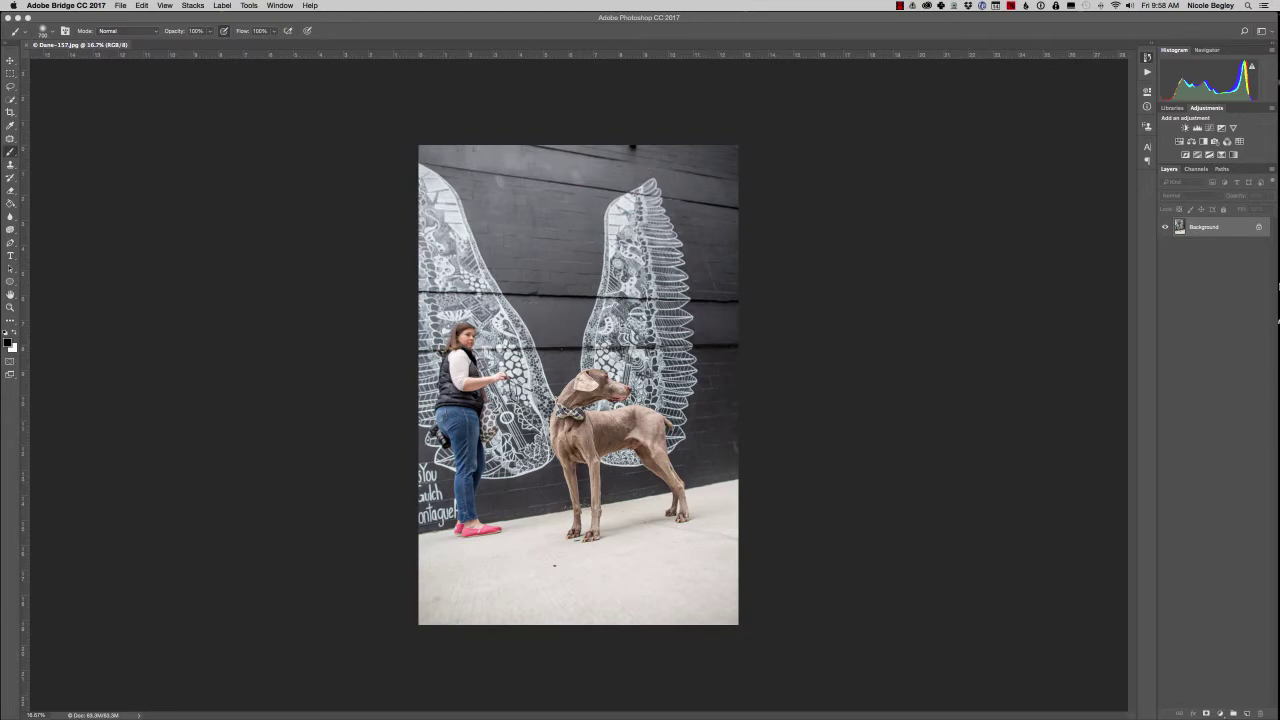
Step: Bring the Dane-158 wings-only mural photo from Bridge into the Dane-157 document
key(super+Tab)
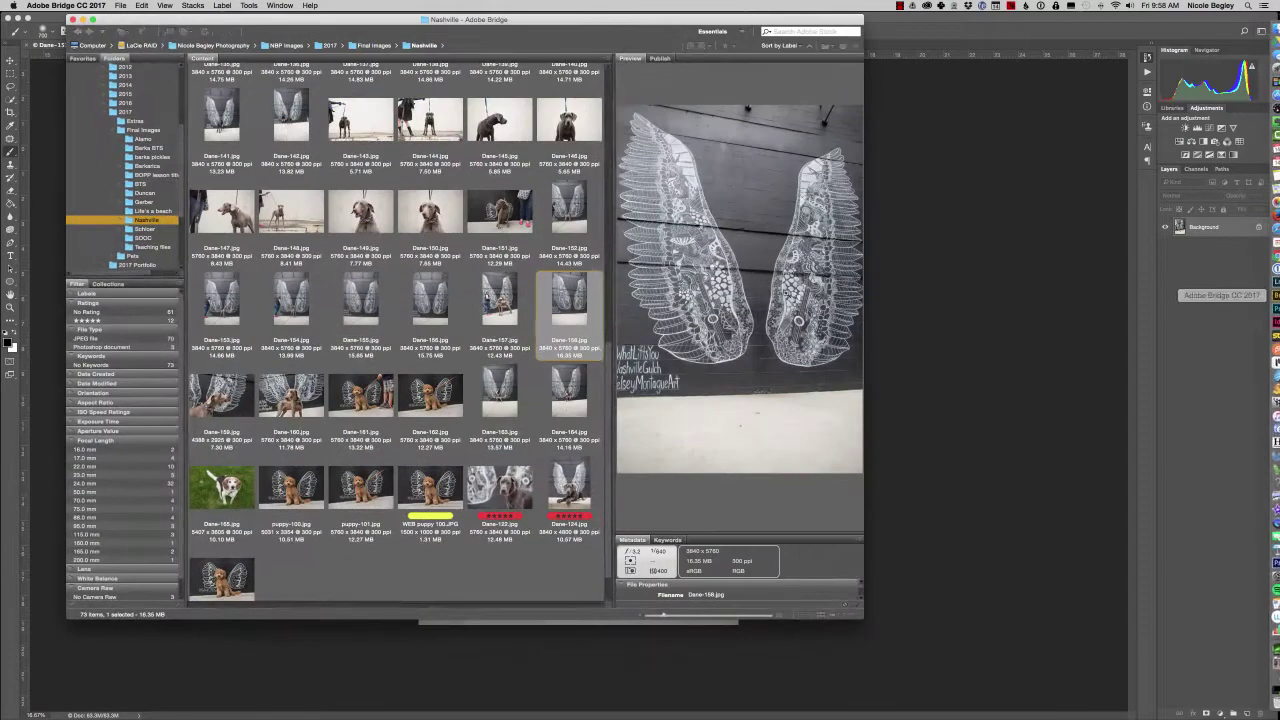
drag(499, 300, 985, 285)
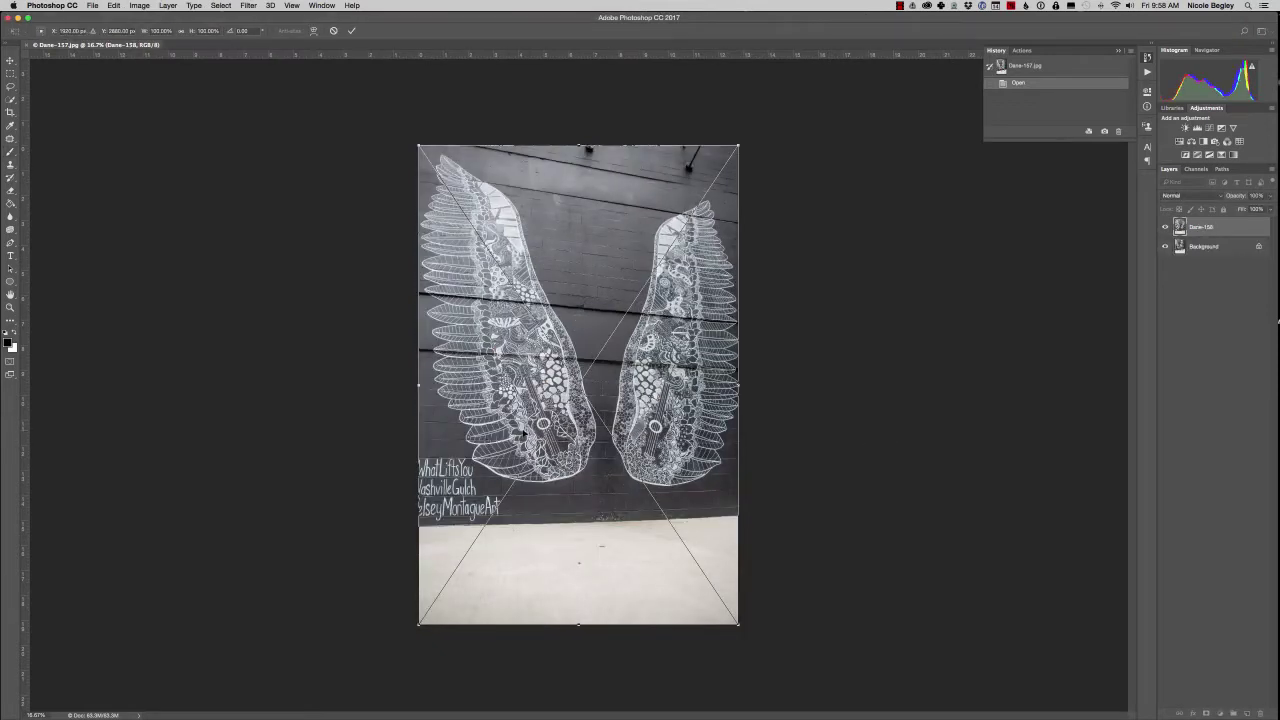
Step: Centre and commit the placed Dane-158 wings layer, then hide it
drag(615, 378, 720, 397)
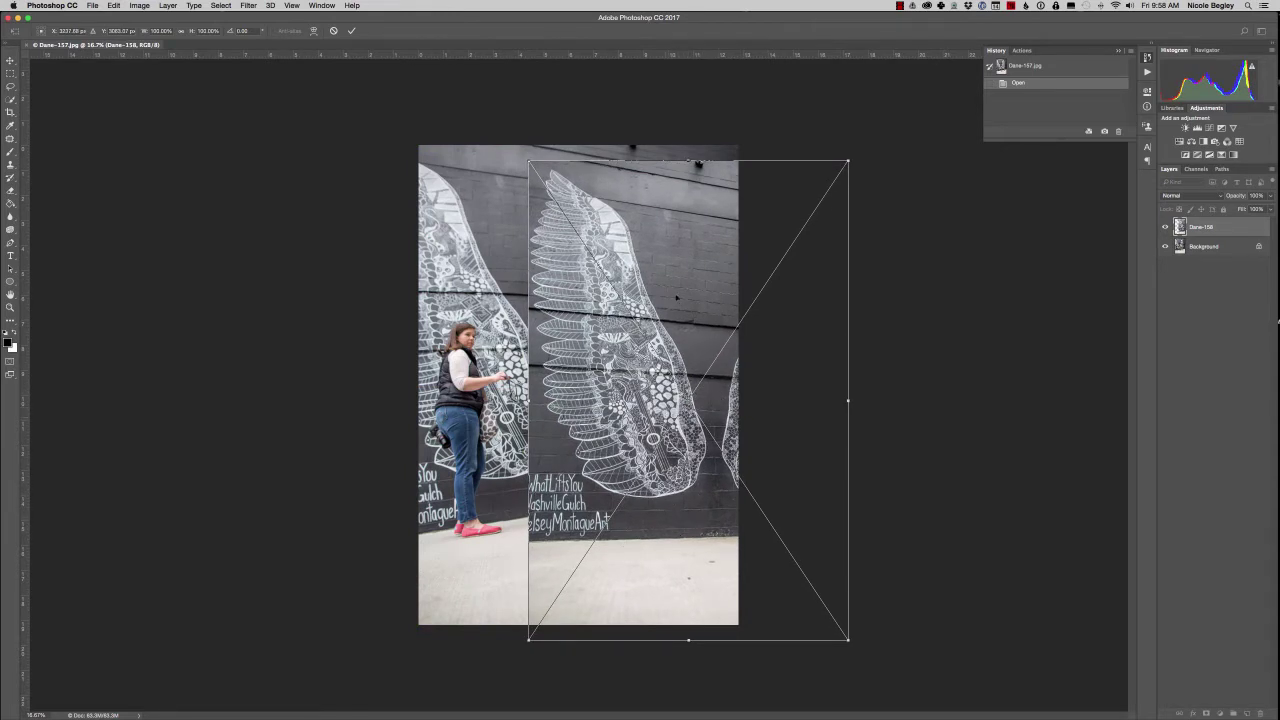
drag(610, 388, 506, 374)
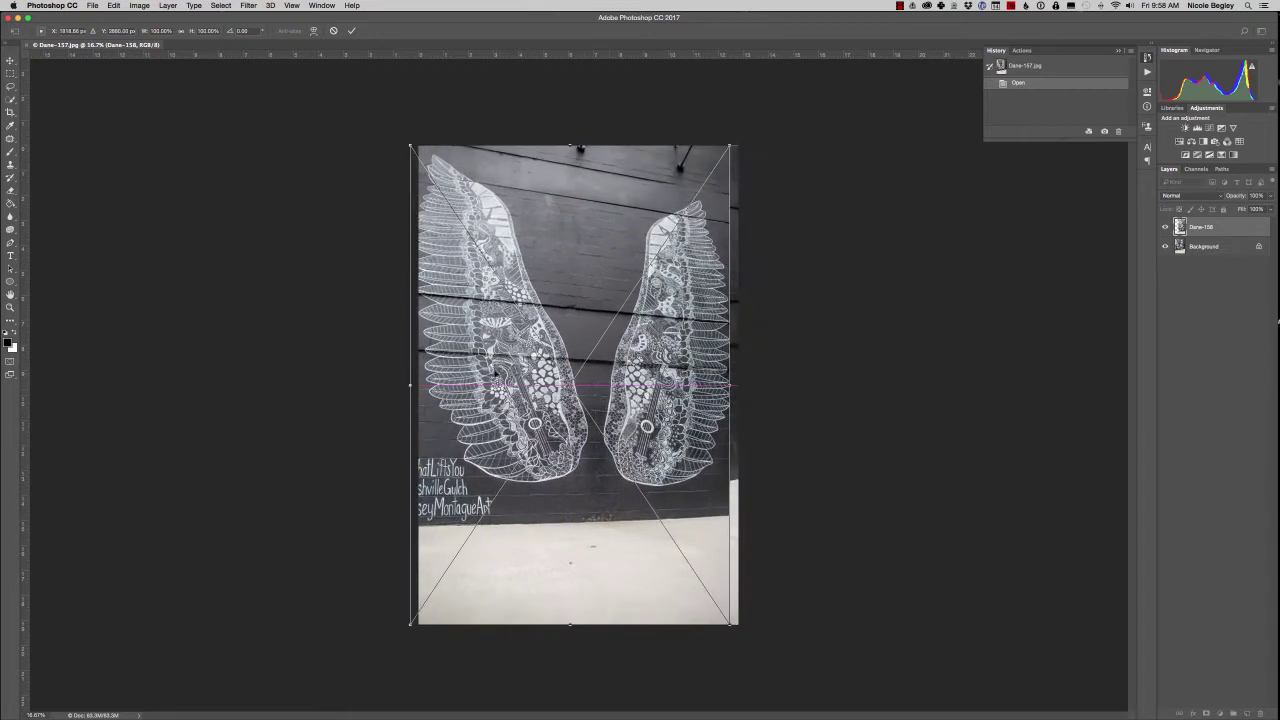
click(350, 30)
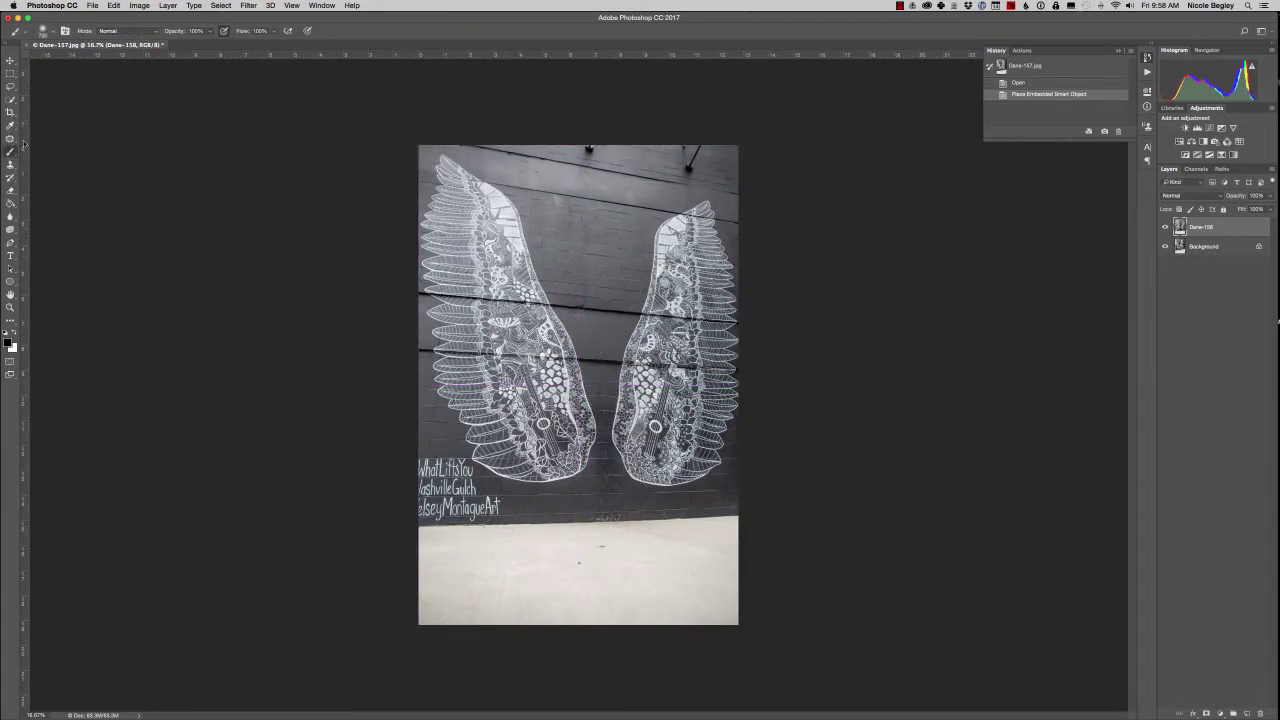
click(1166, 227)
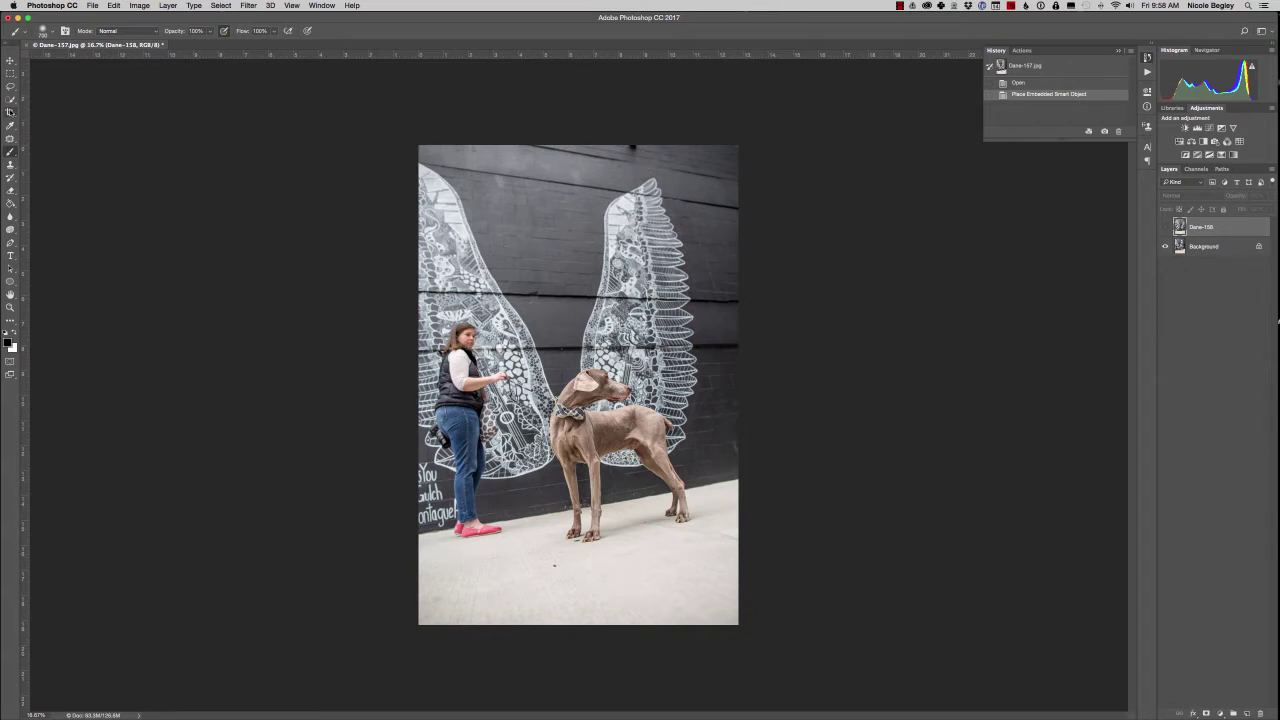
Step: Crop outward at the original ratio into a large square, adding white canvas around the photo
click(11, 112)
click(65, 32)
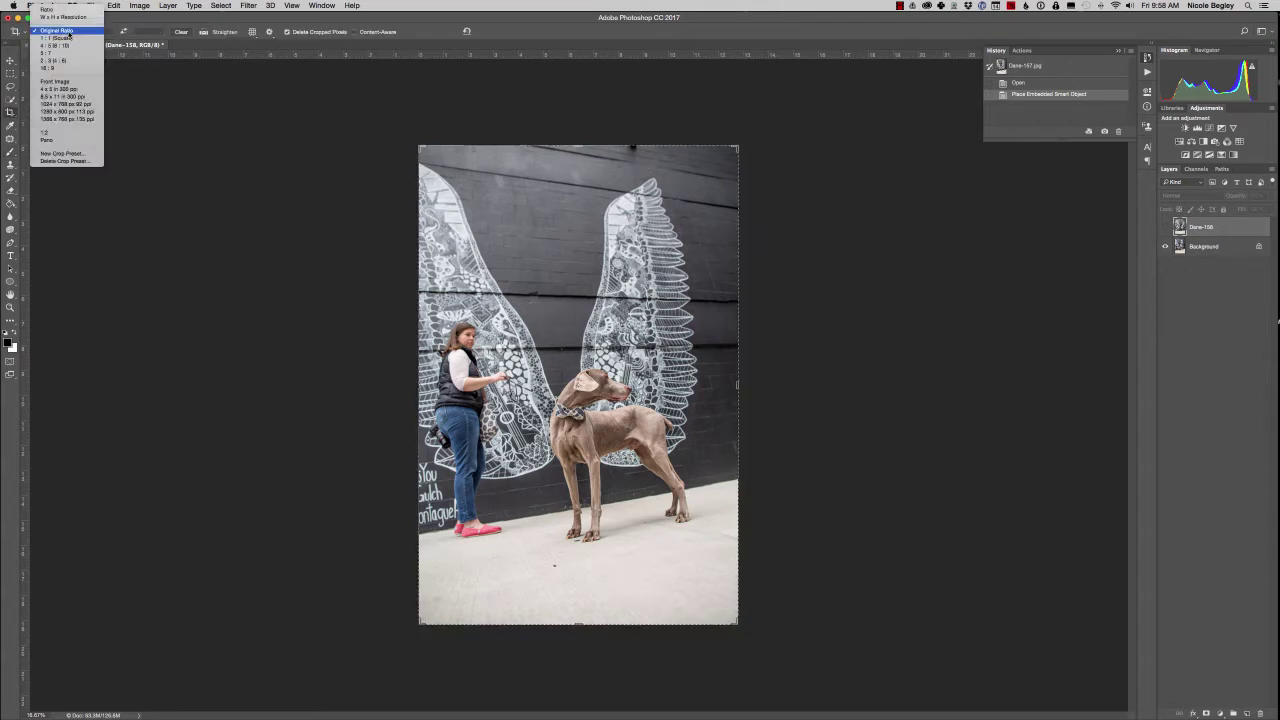
click(60, 30)
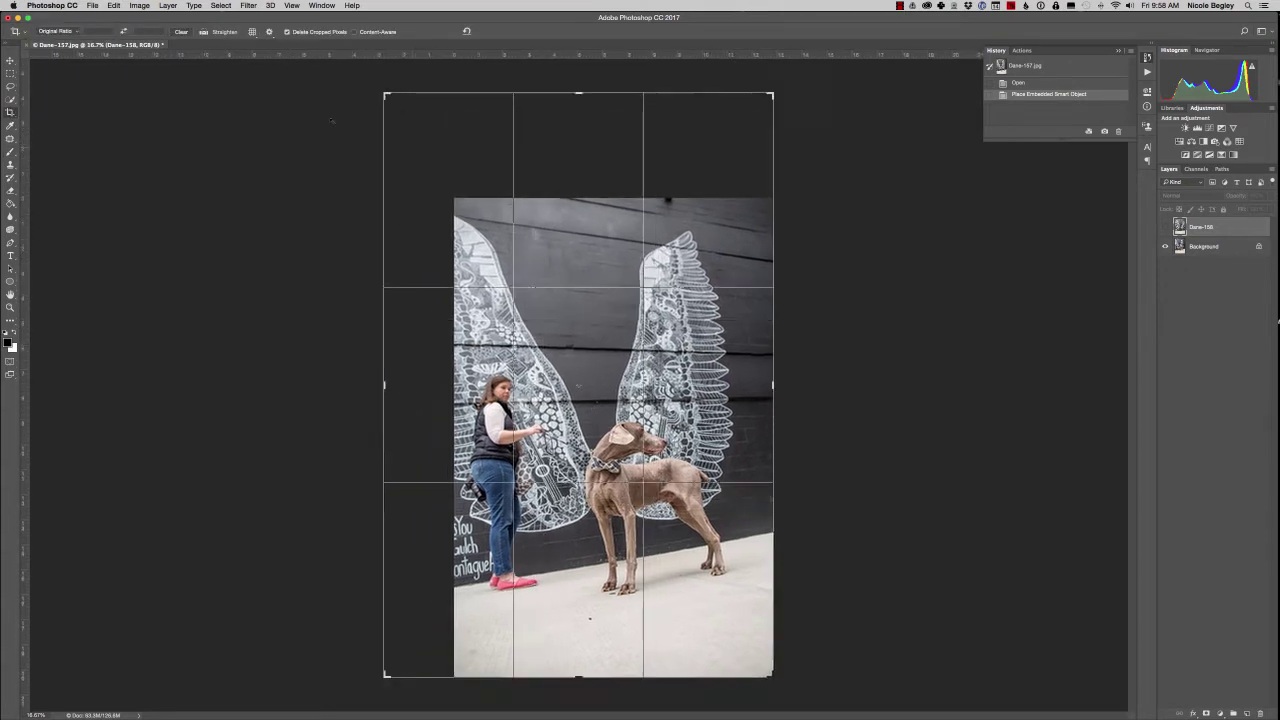
drag(420, 385, 272, 385)
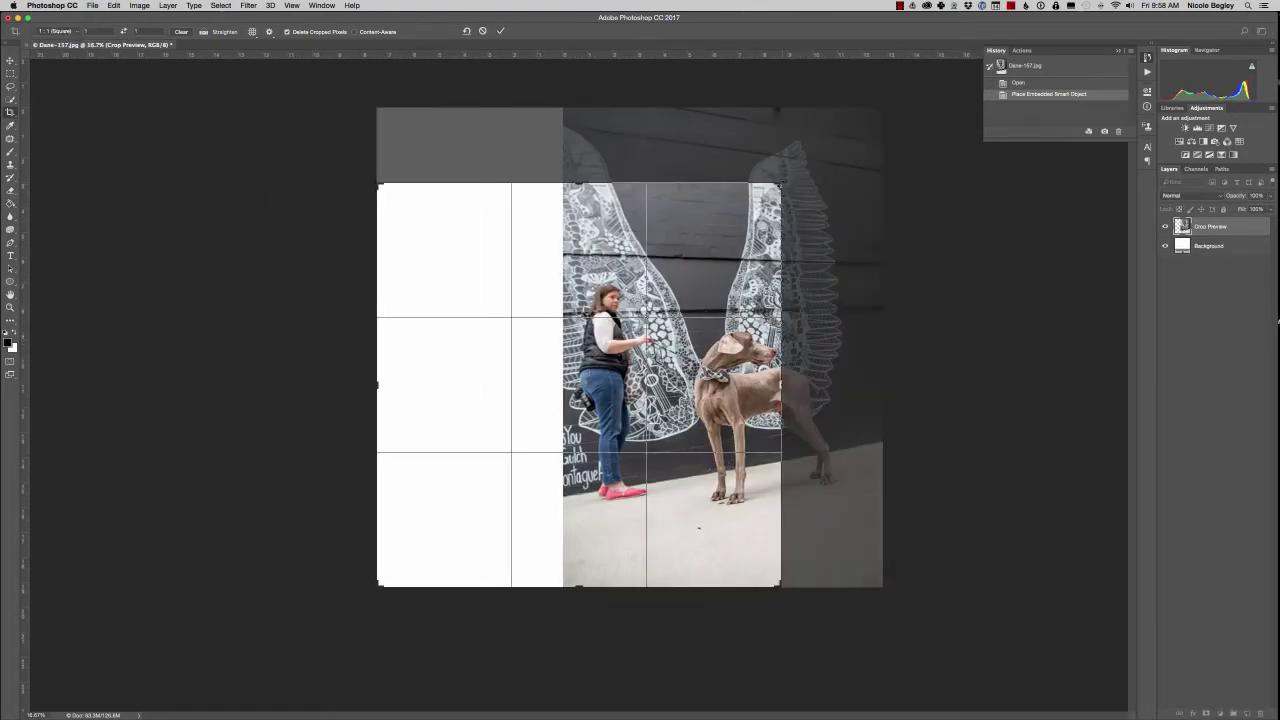
drag(778, 185, 690, 240)
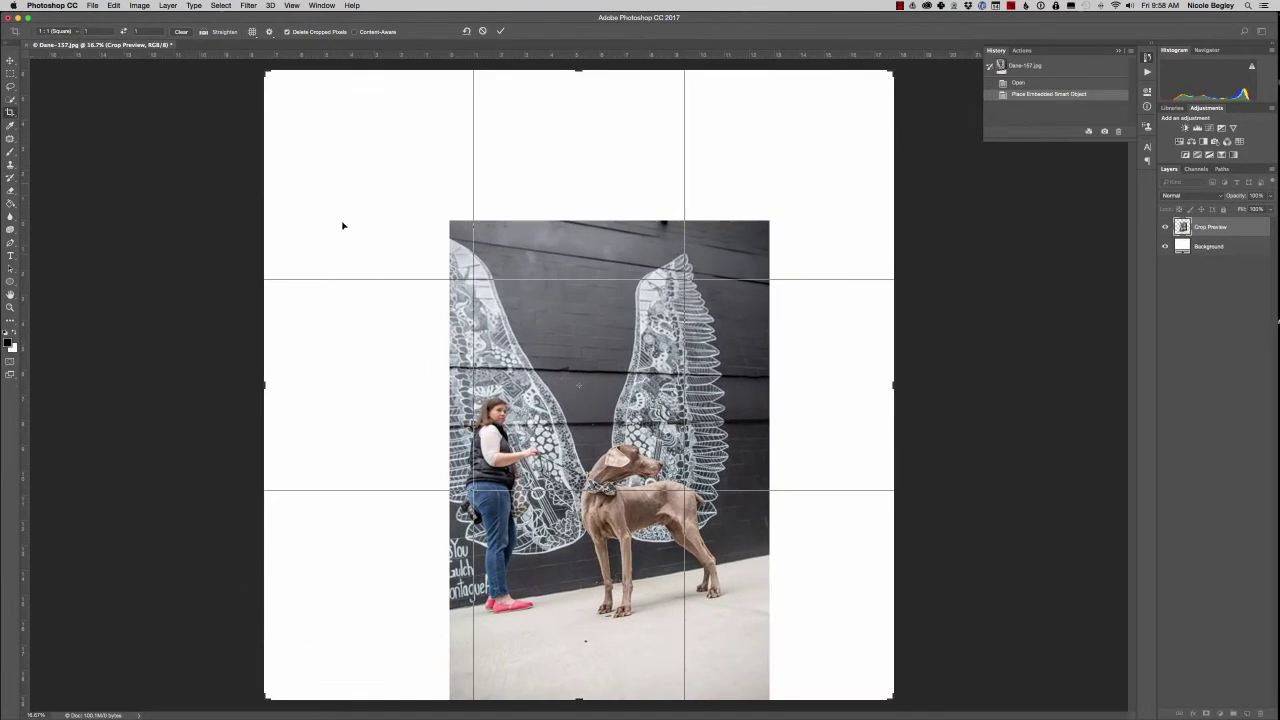
click(499, 32)
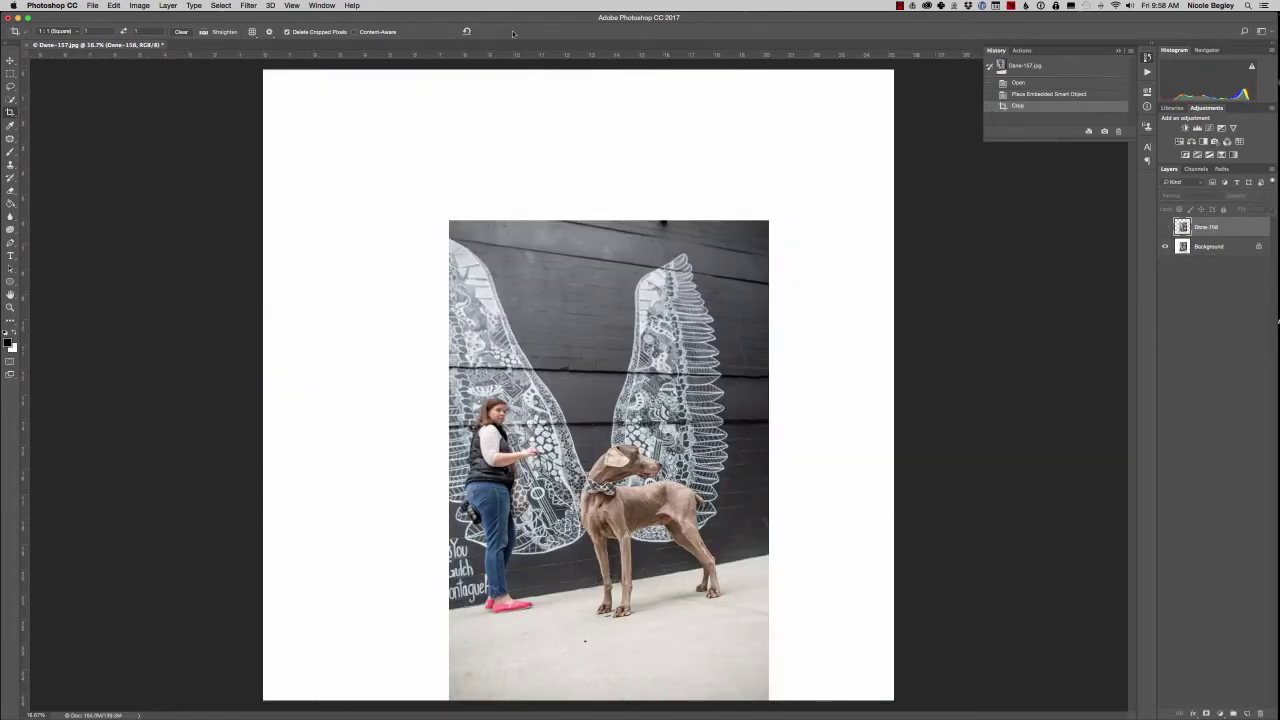
Step: Show the wings layer, lower its opacity, and shift it over the original photo
click(1166, 228)
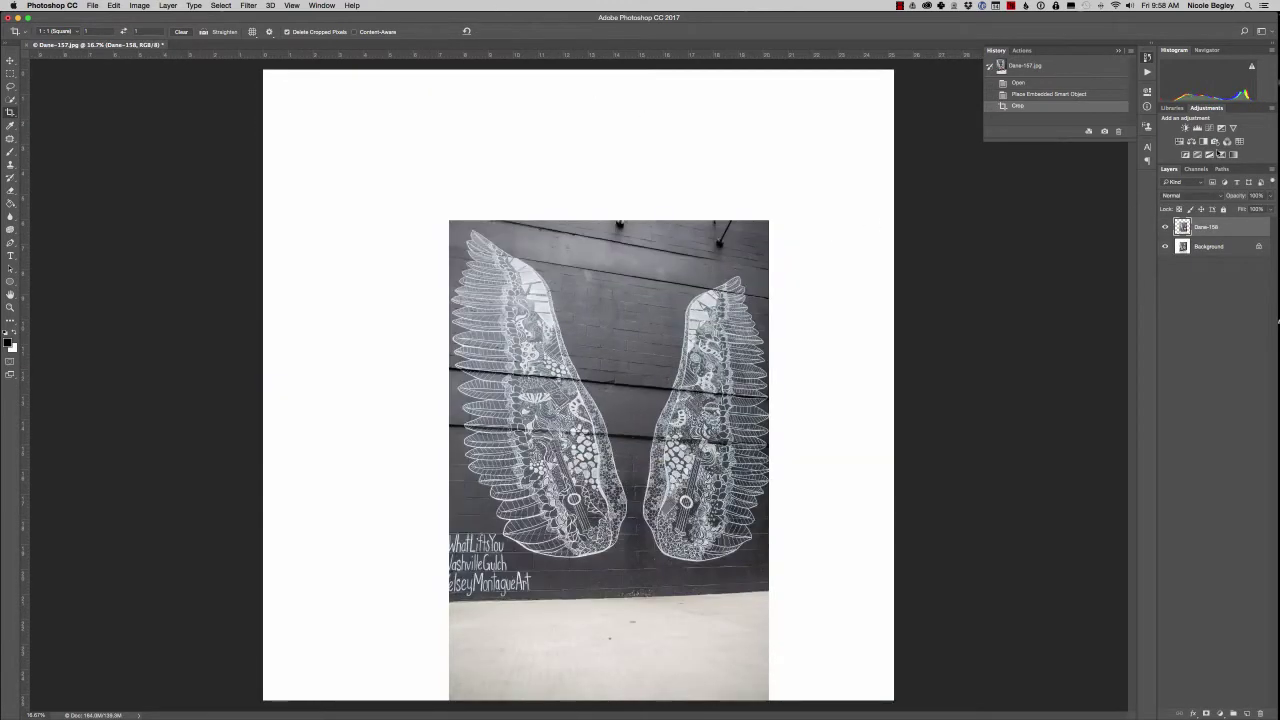
drag(1228, 197, 1222, 199)
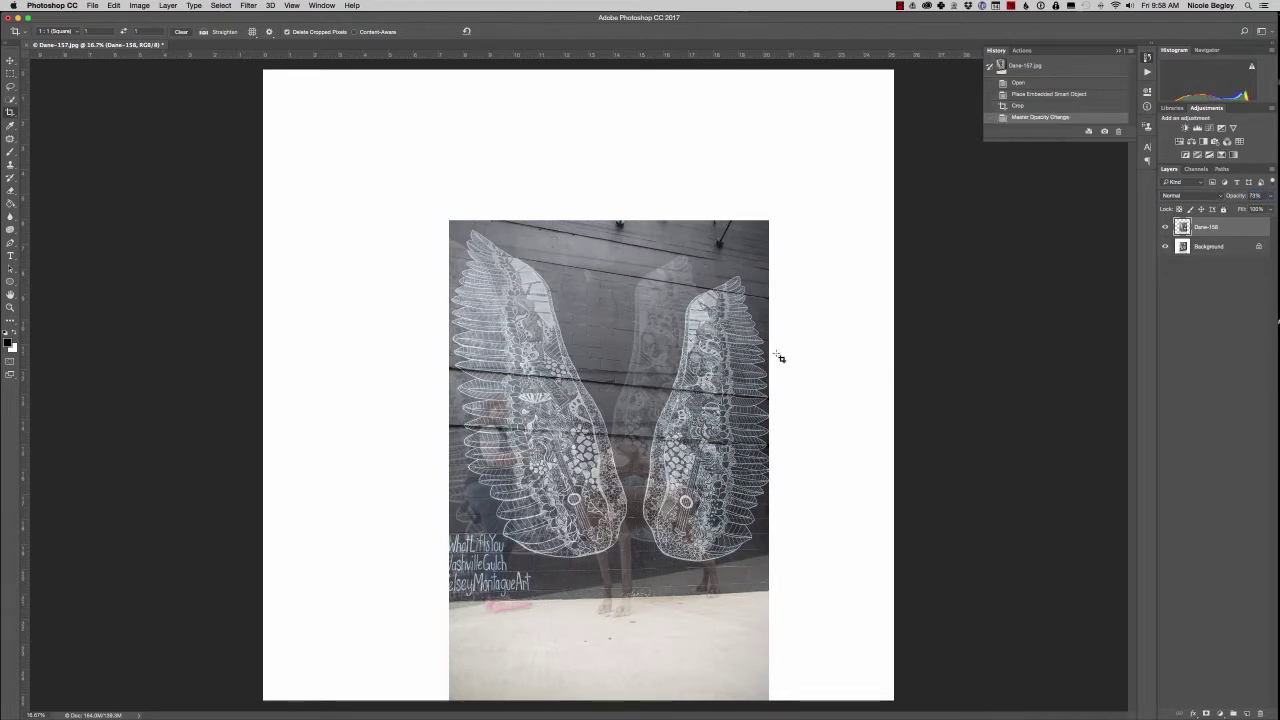
key(v)
drag(656, 420, 617, 416)
Step: Rotate, nudge and slightly scale the wings layer to match the original wall
key(cmd+t)
mouse_move(757, 206)
mouse_down()
mouse_move(746, 183)
mouse_move(730, 190)
mouse_move(752, 170)
mouse_up()
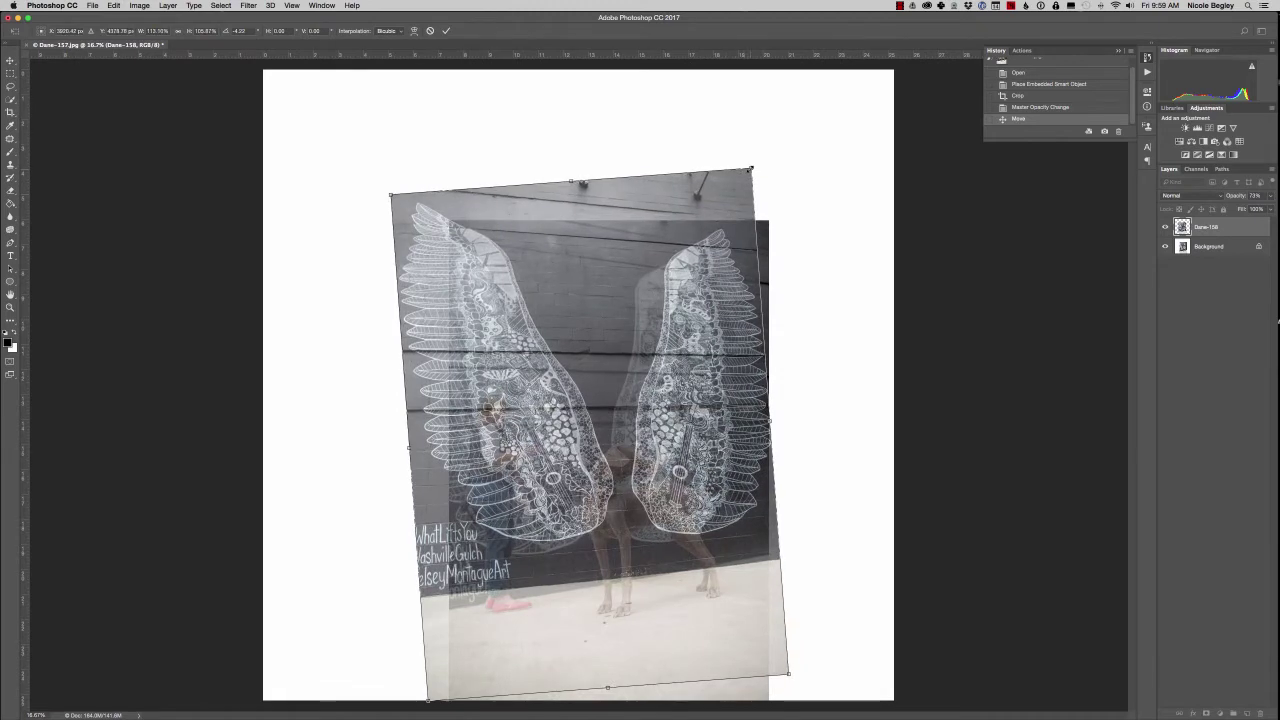
mouse_move(678, 328)
mouse_down()
mouse_move(660, 322)
mouse_move(672, 334)
mouse_up()
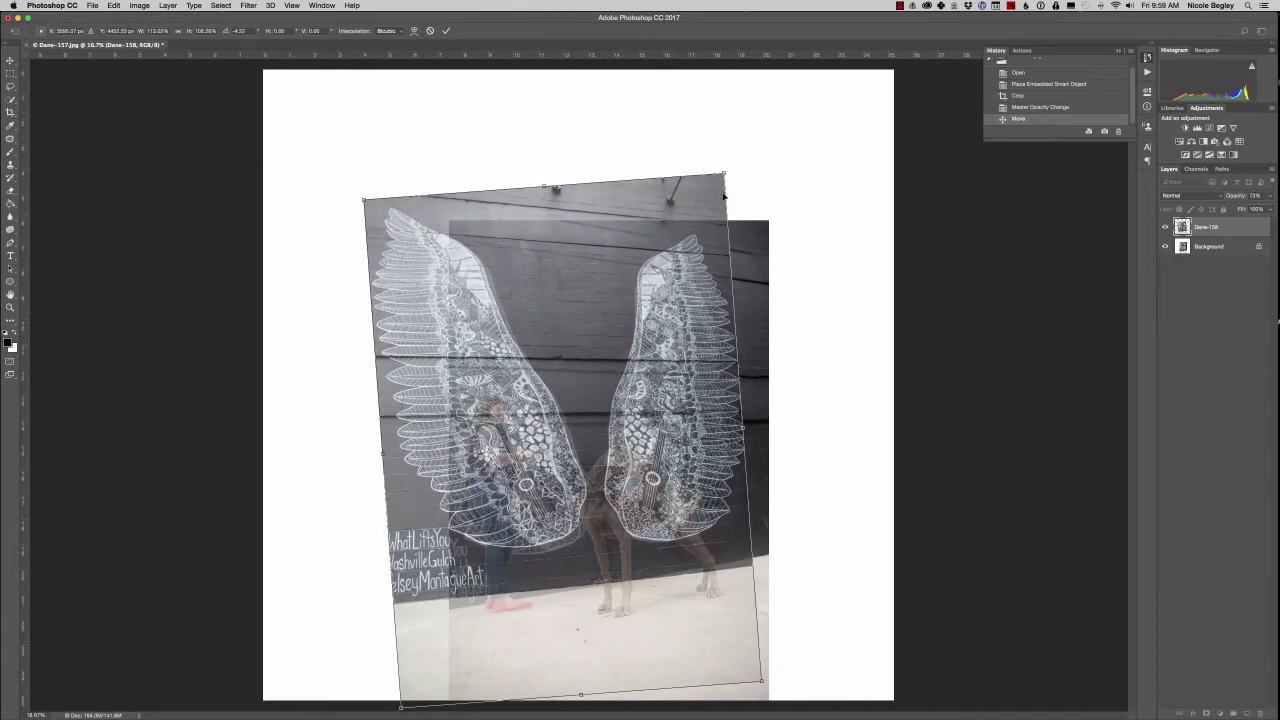
drag(743, 163, 730, 155)
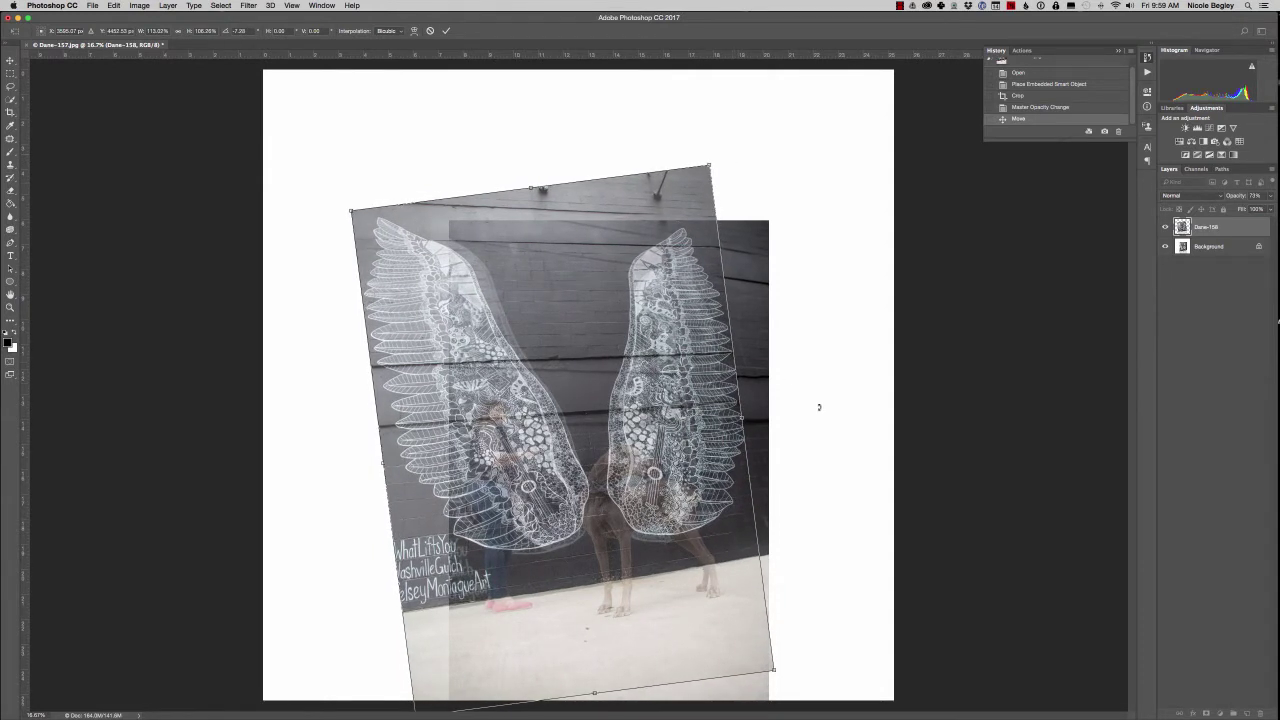
drag(724, 605, 723, 602)
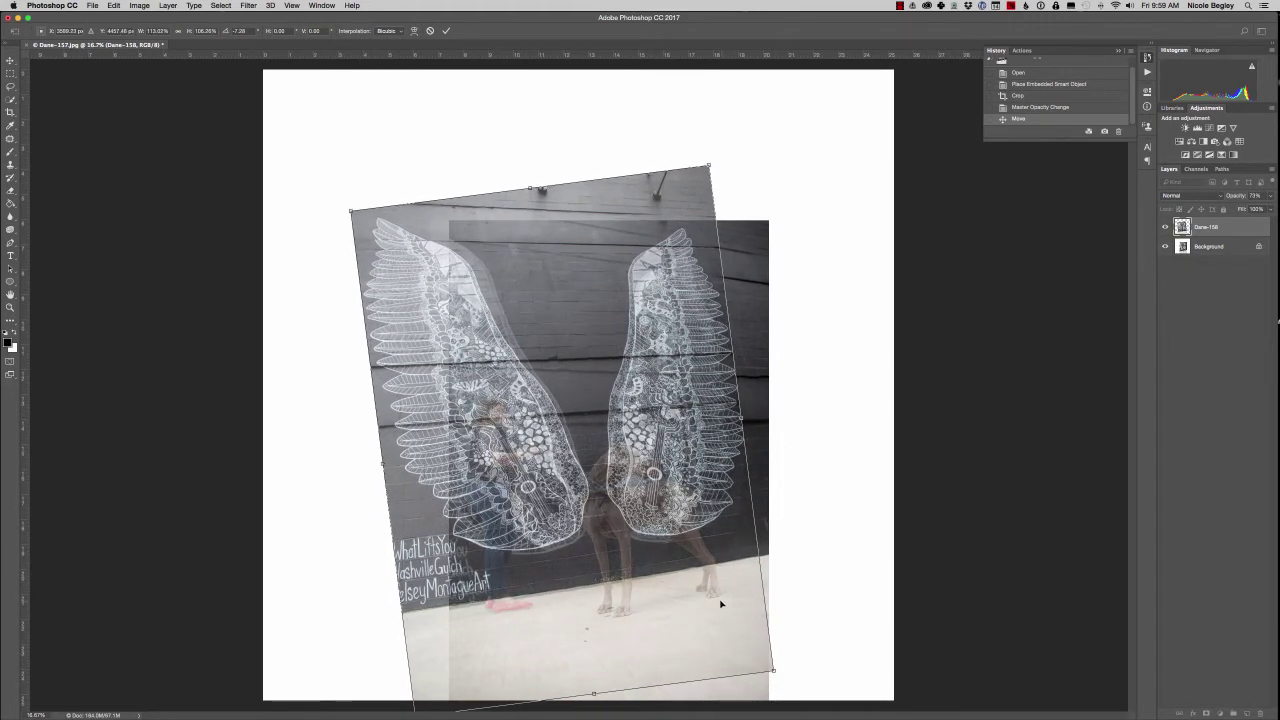
drag(715, 608, 716, 611)
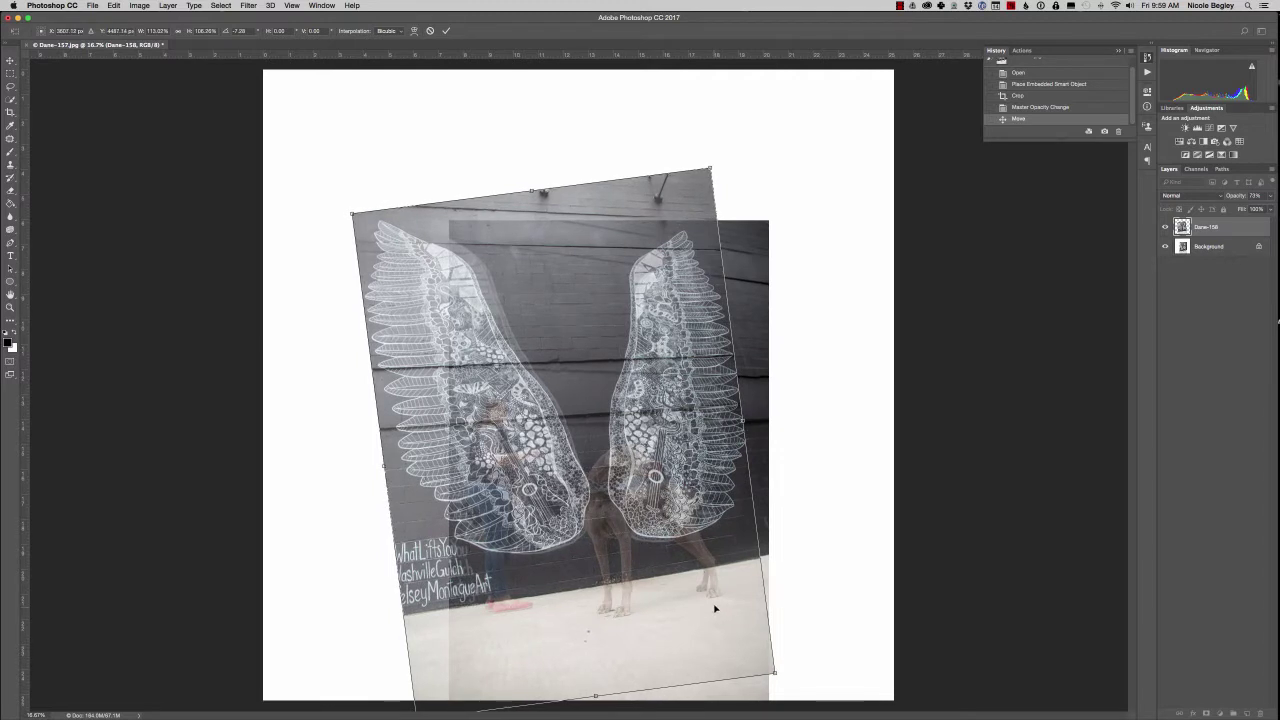
drag(710, 168, 715, 174)
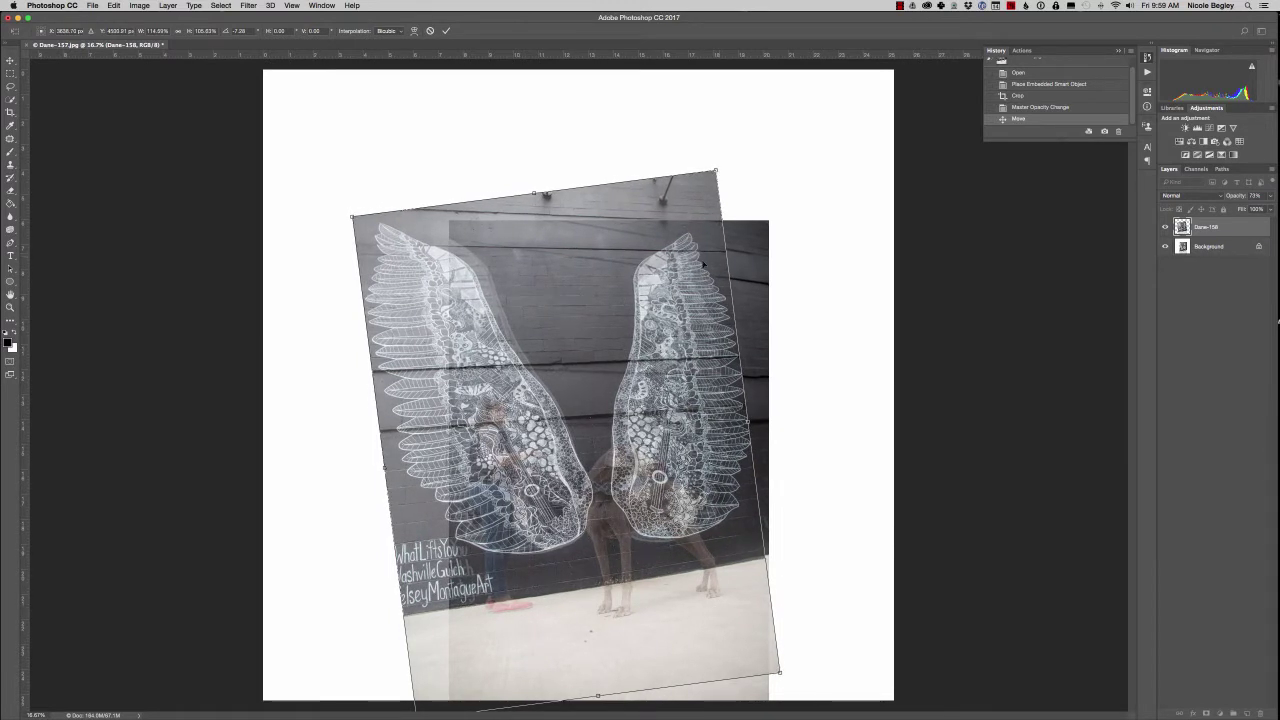
Step: Commit the wings transform, crop to a rotated 2:3 portrait, and restore wings opacity to 100%
click(446, 30)
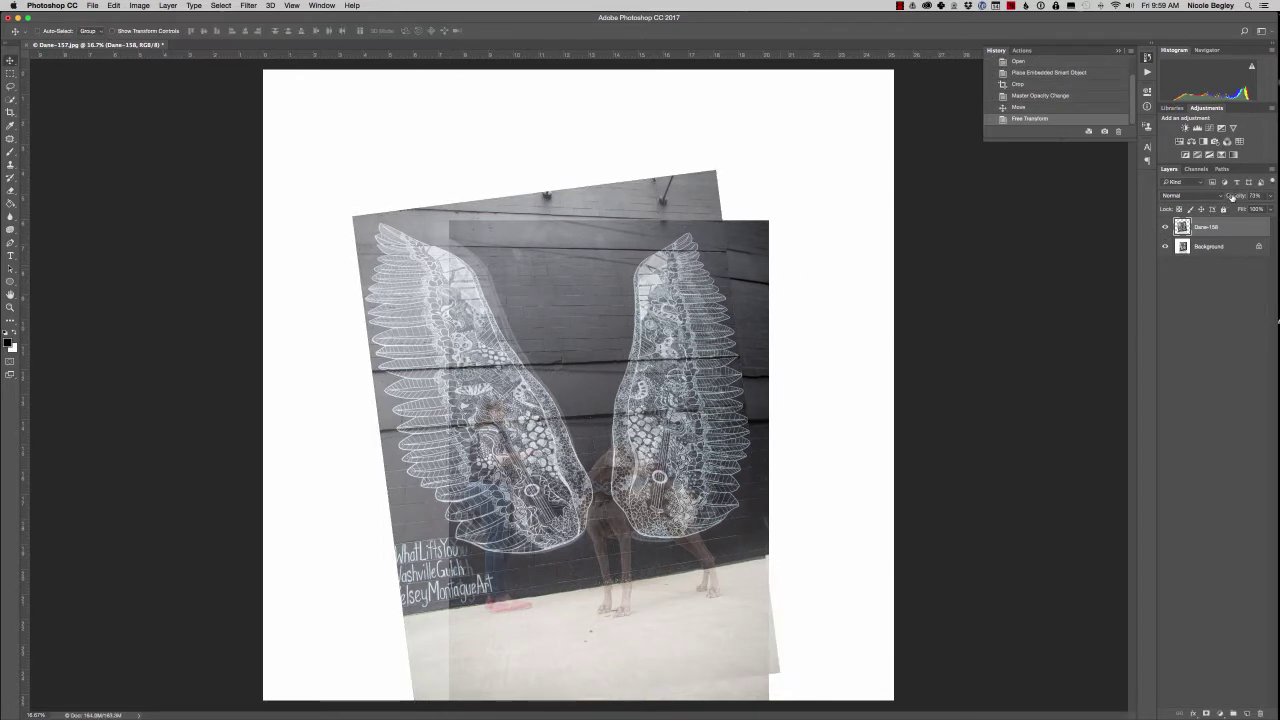
drag(1230, 197, 1240, 199)
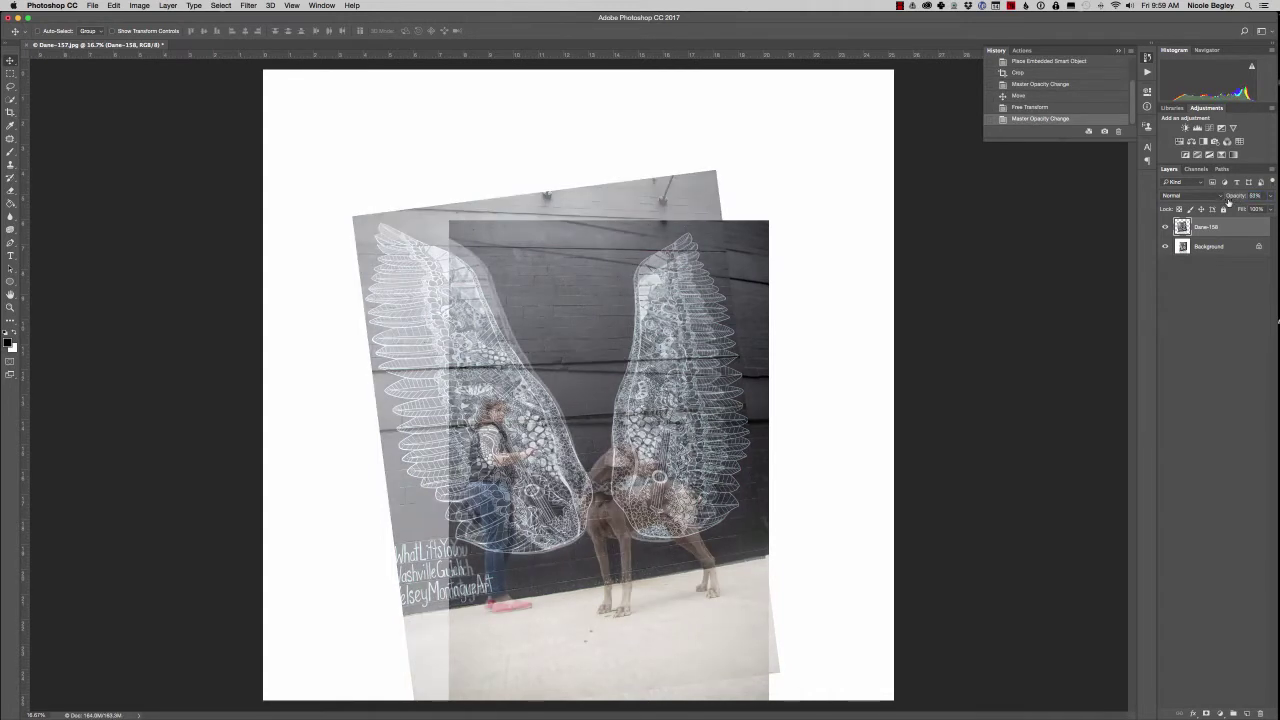
click(11, 113)
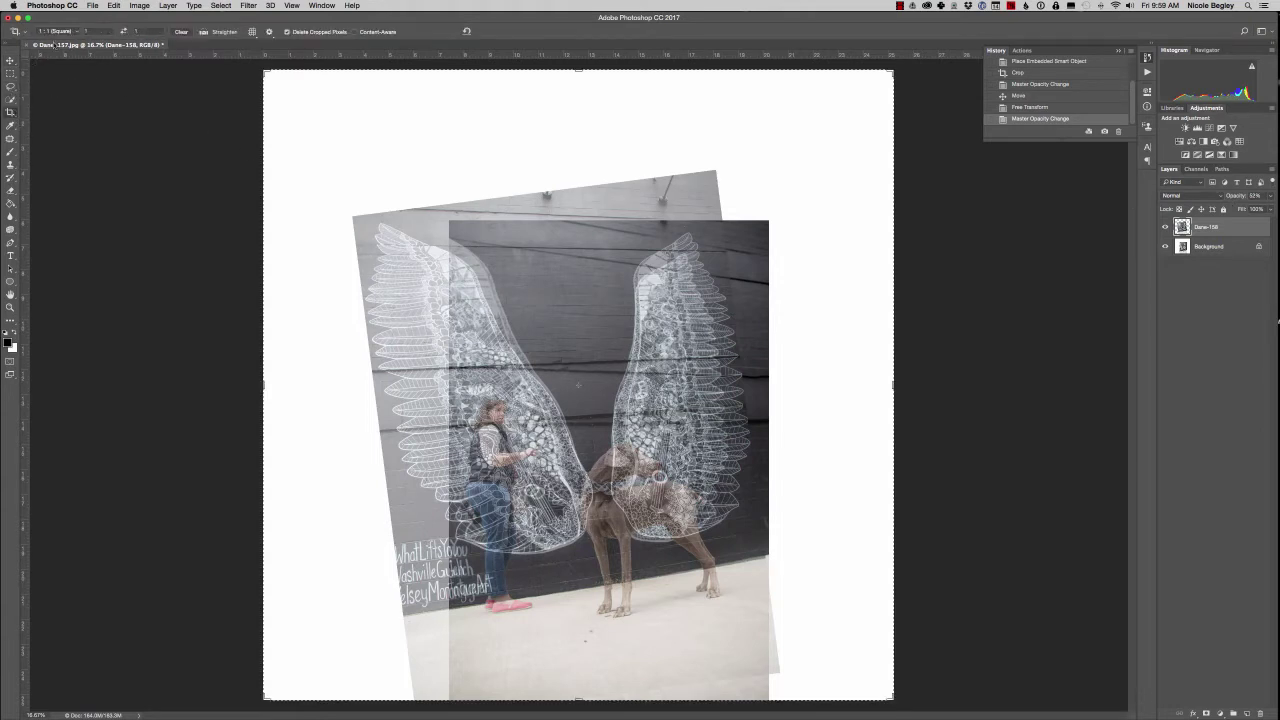
click(58, 31)
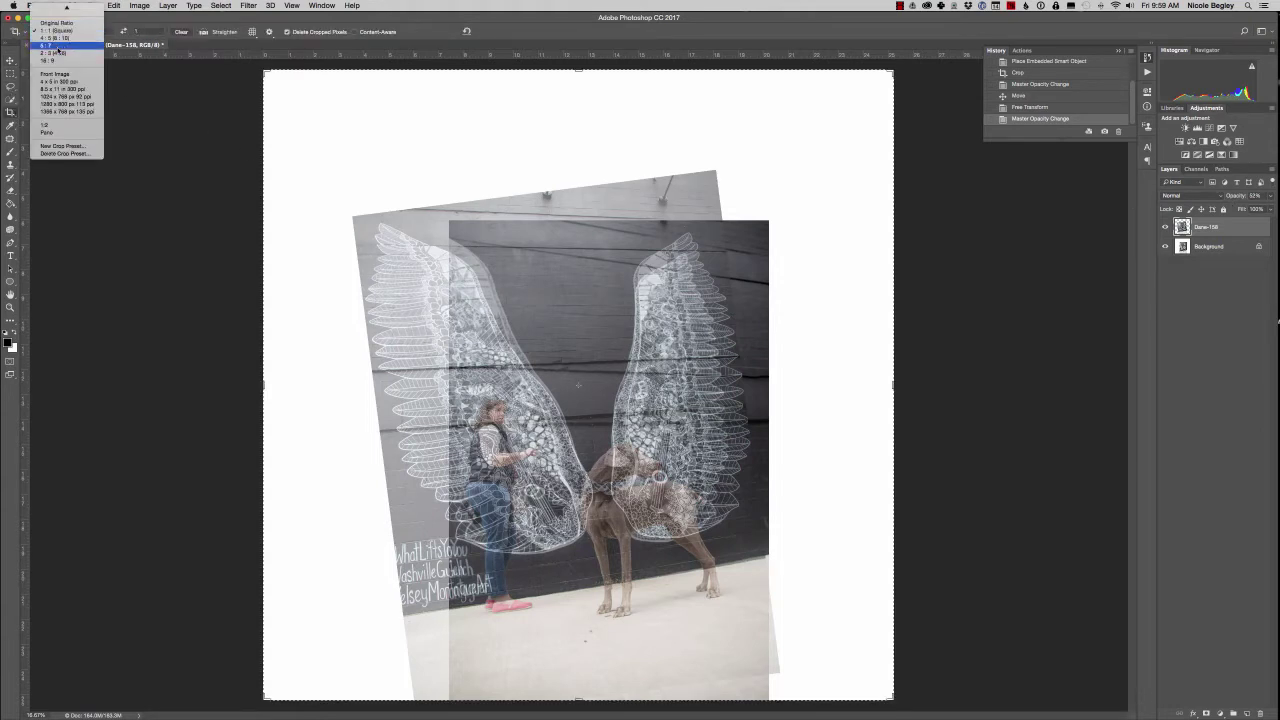
click(55, 53)
drag(795, 70, 813, 130)
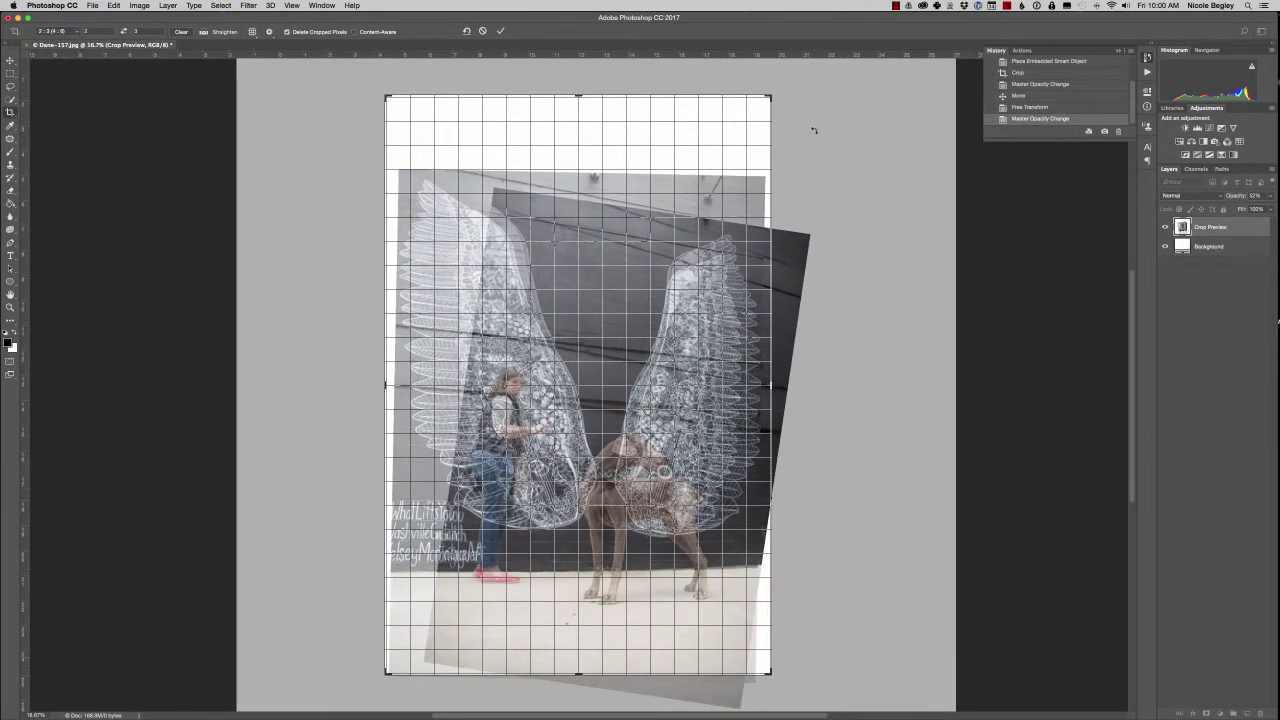
key(Return)
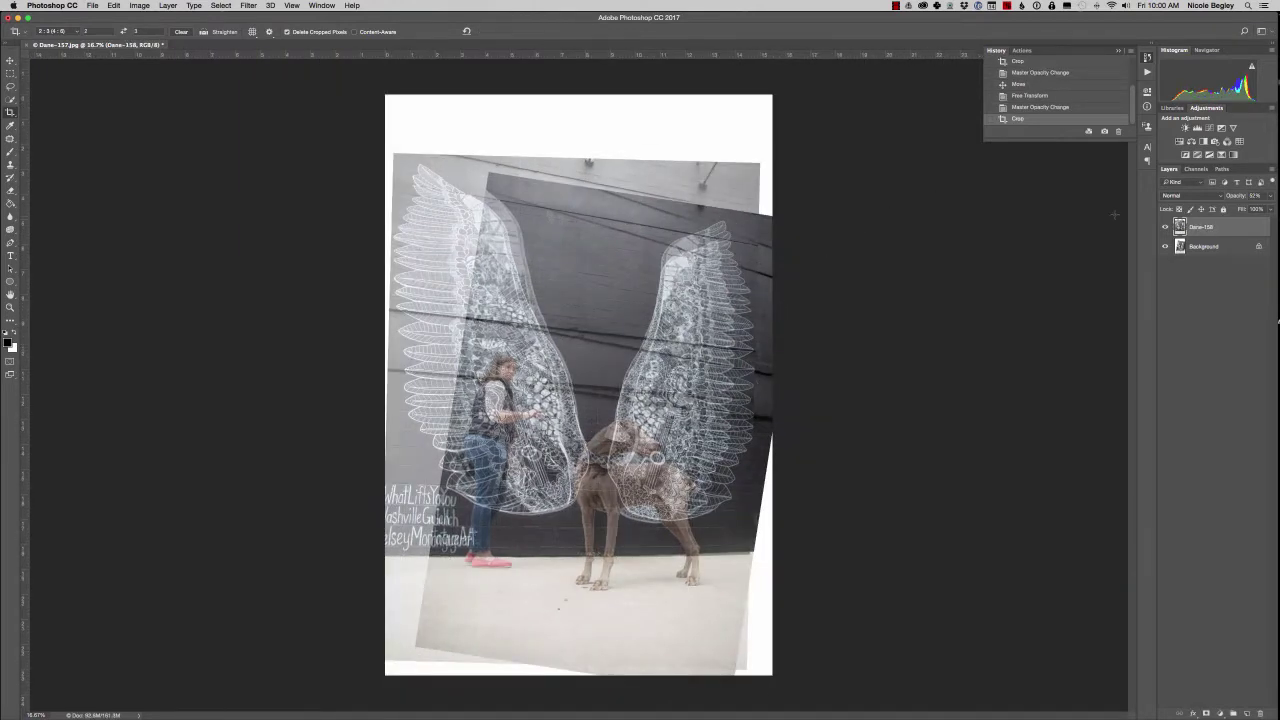
drag(1238, 198, 1262, 198)
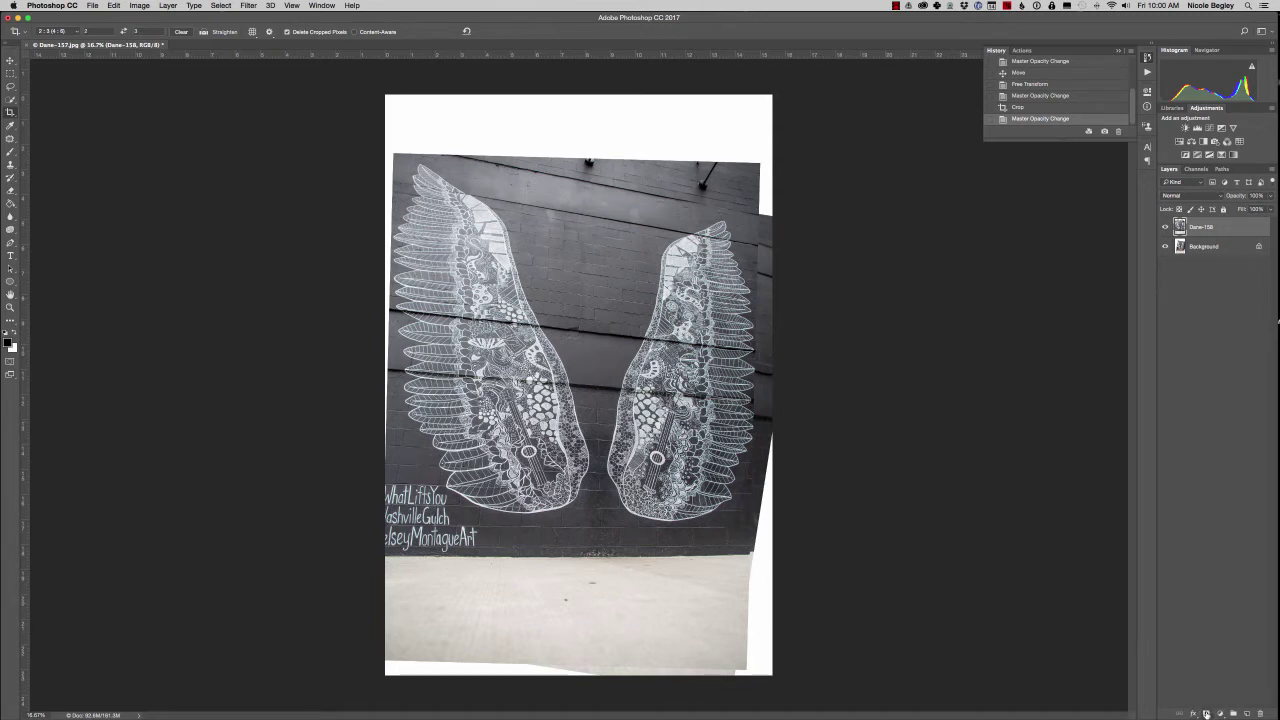
Step: Add a mask to the wings layer and brush it to reveal the dog and his legs
click(1207, 713)
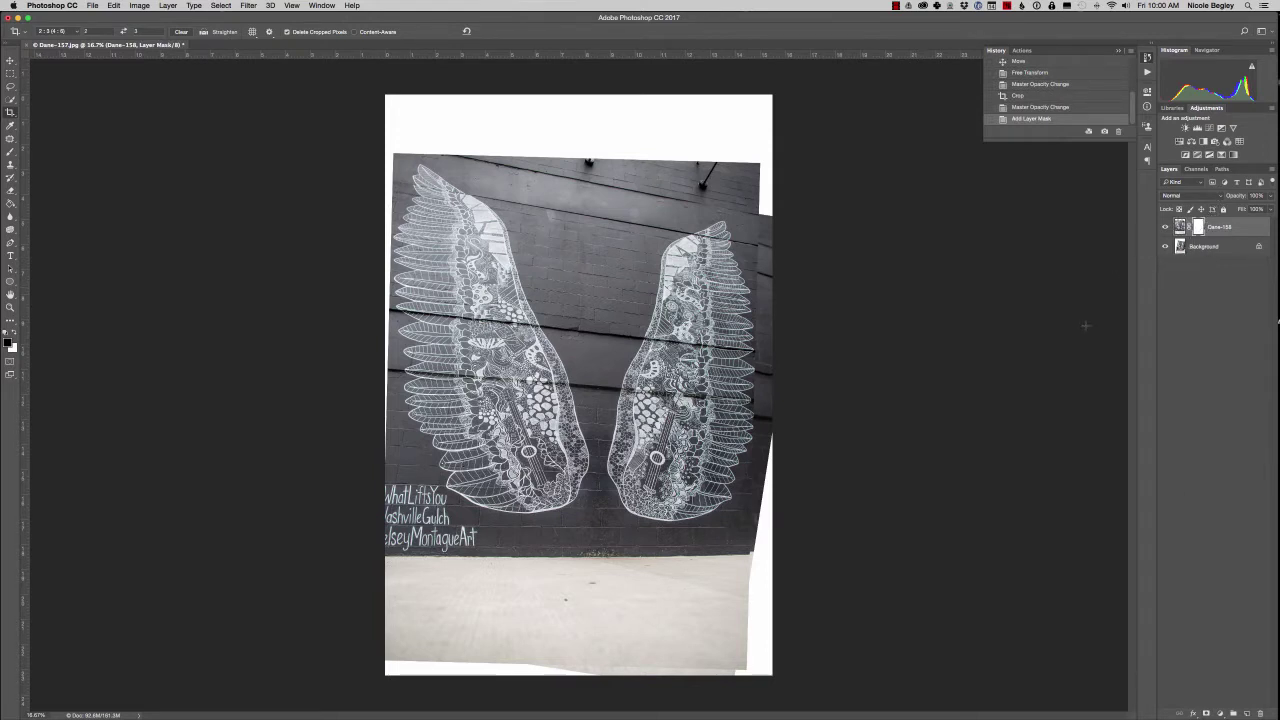
key(b)
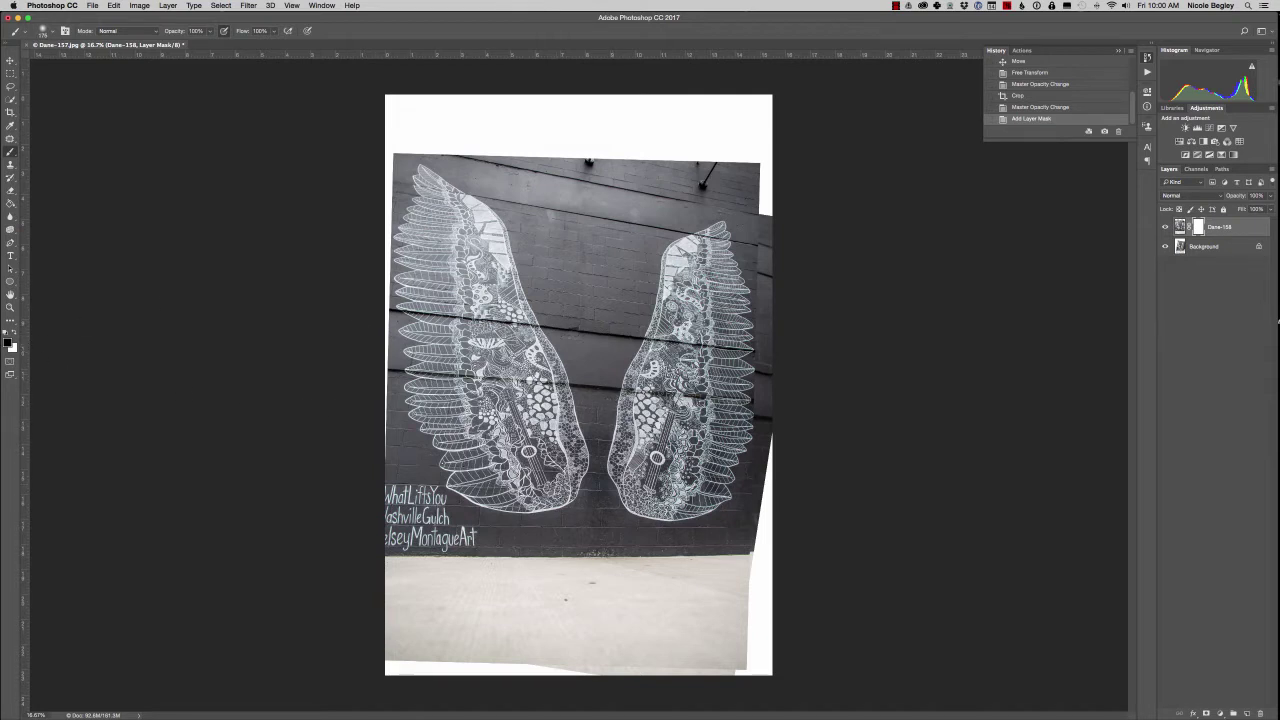
mouse_move(597, 497)
mouse_down()
mouse_move(600, 435)
mouse_move(640, 428)
mouse_move(648, 444)
mouse_move(635, 452)
mouse_move(660, 455)
mouse_move(610, 460)
mouse_move(612, 480)
mouse_move(578, 475)
mouse_move(585, 525)
mouse_move(640, 500)
mouse_move(620, 478)
mouse_move(688, 470)
mouse_move(700, 498)
mouse_move(658, 508)
mouse_move(684, 524)
mouse_move(698, 586)
mouse_move(684, 568)
mouse_move(650, 582)
mouse_up()
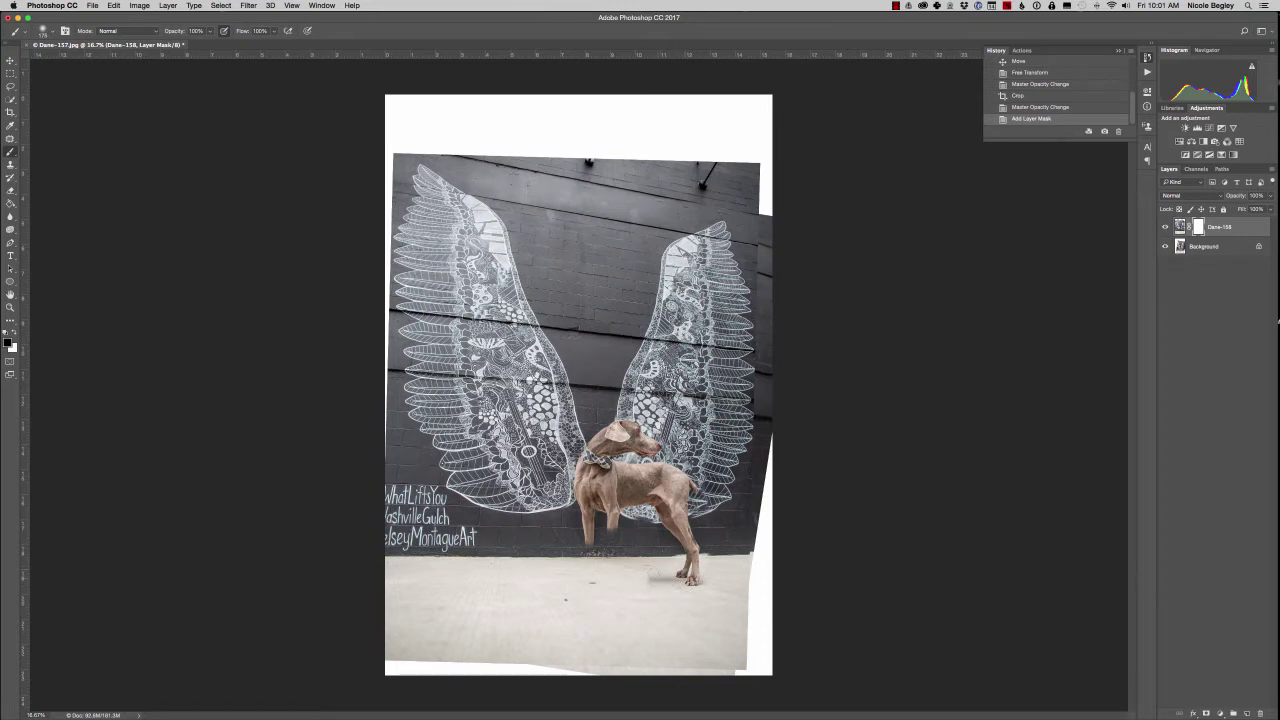
mouse_move(608, 535)
mouse_down()
mouse_move(605, 580)
mouse_move(580, 590)
mouse_move(645, 580)
mouse_move(586, 515)
mouse_move(590, 591)
mouse_up()
drag(599, 639, 629, 453)
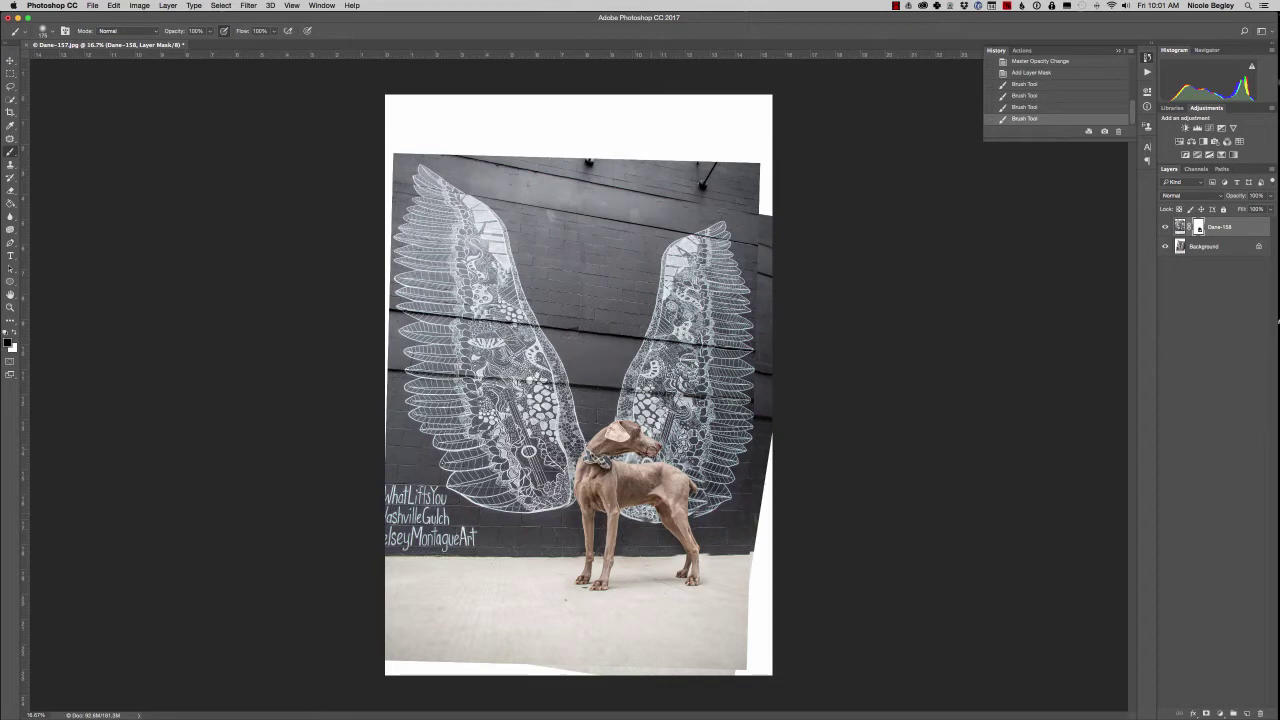
drag(645, 450, 648, 455)
Step: Toggle the wings layer to compare with the original, then paint more mask near the dog
click(1166, 227)
click(1166, 227)
click(1165, 227)
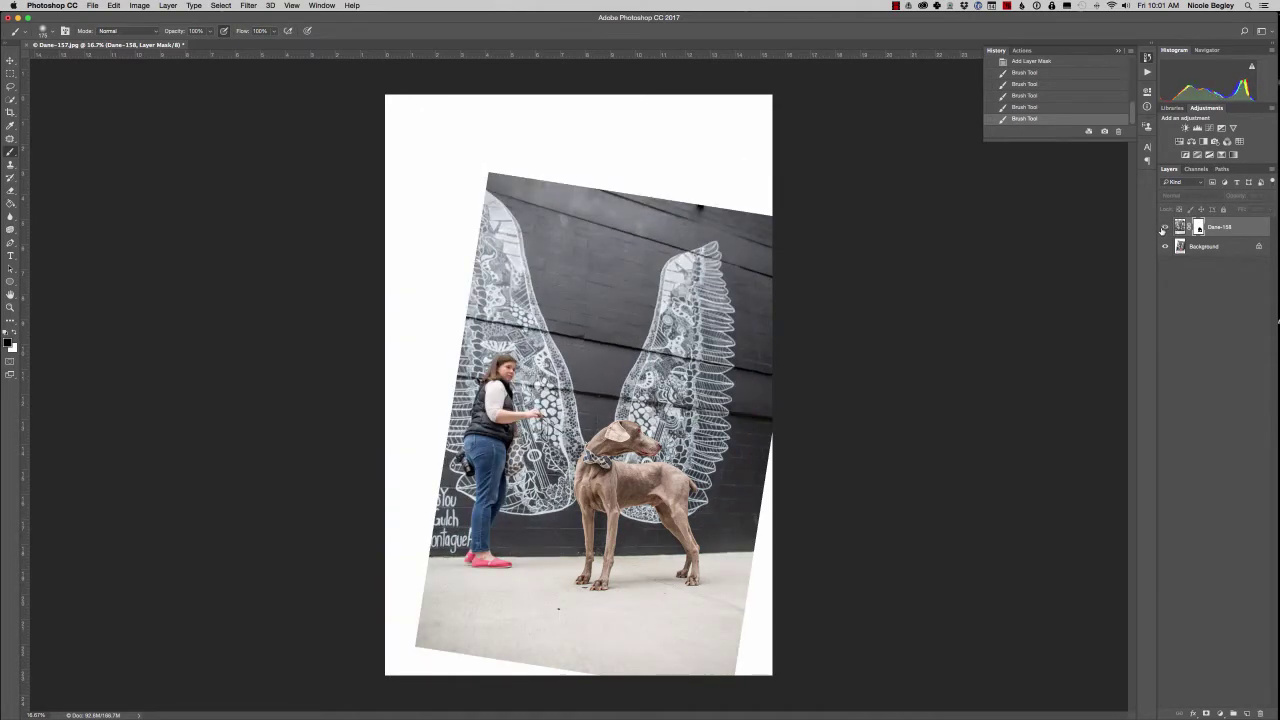
click(1165, 227)
click(1165, 227)
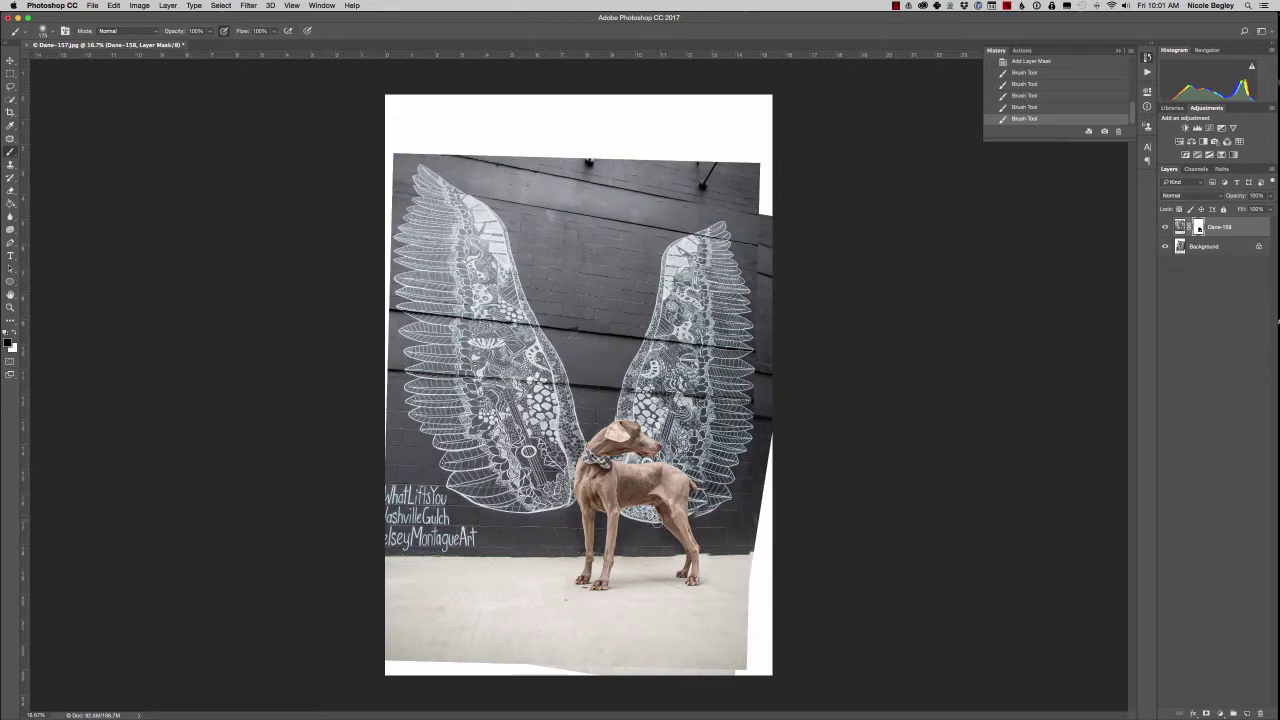
drag(664, 522, 649, 531)
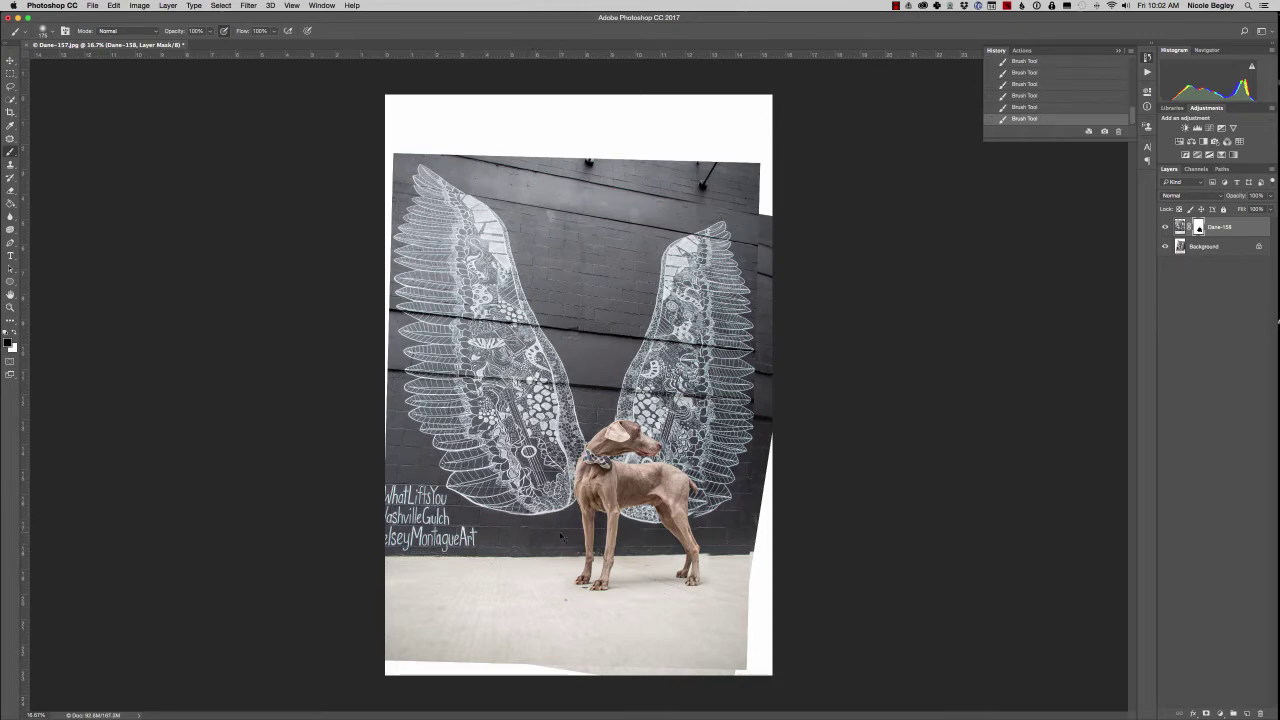
key(ctrl+plus)
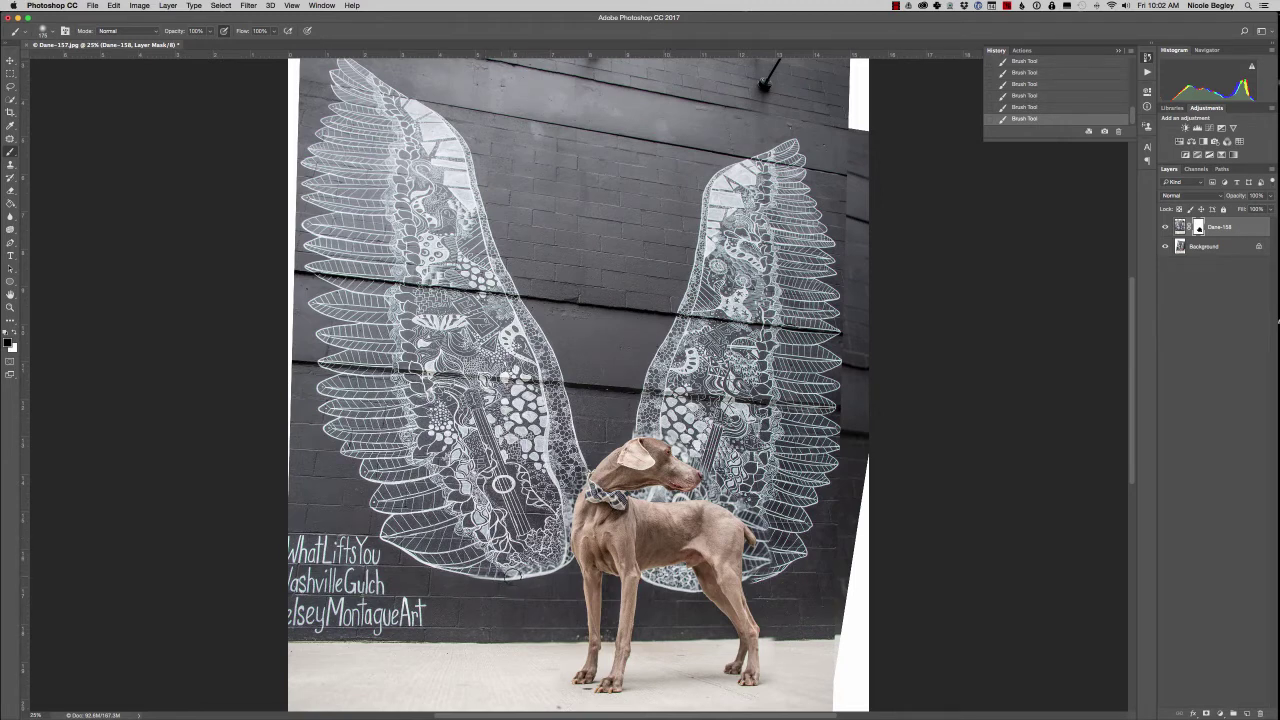
Step: Paint the mask around the dog's legs and floor, alternating between black and white
key(x)
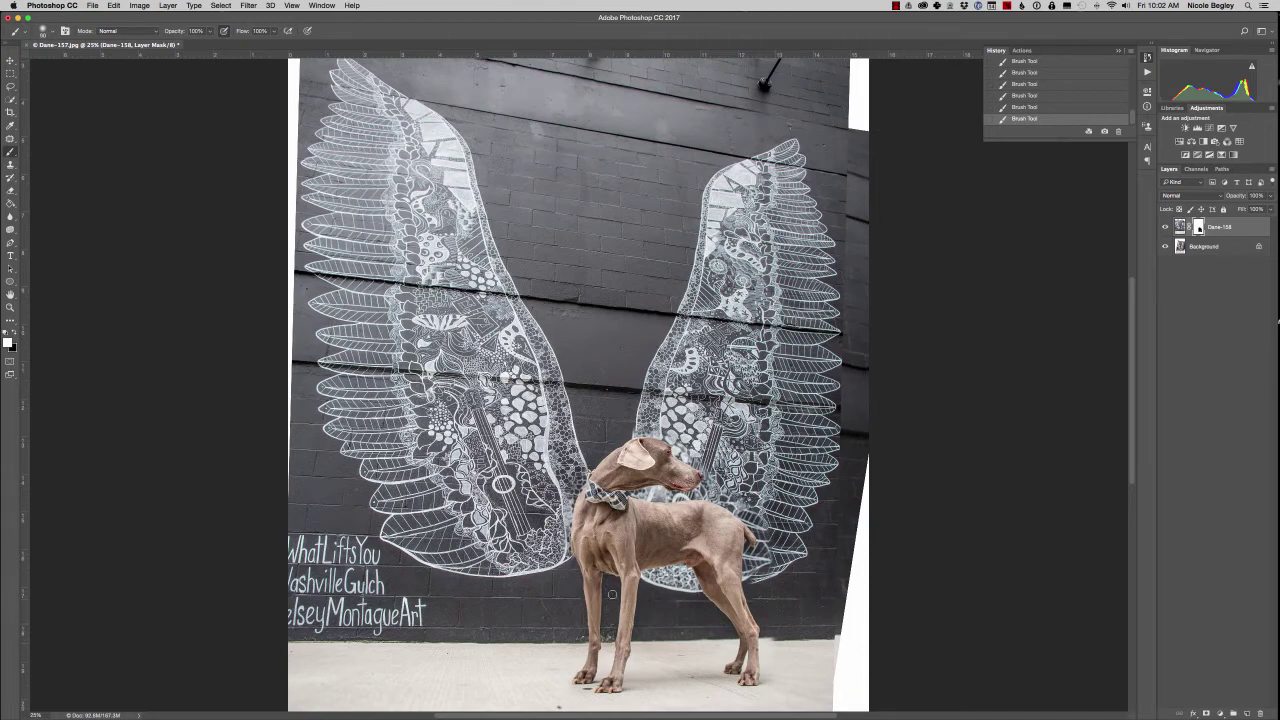
key(x)
key(x)
key(x)
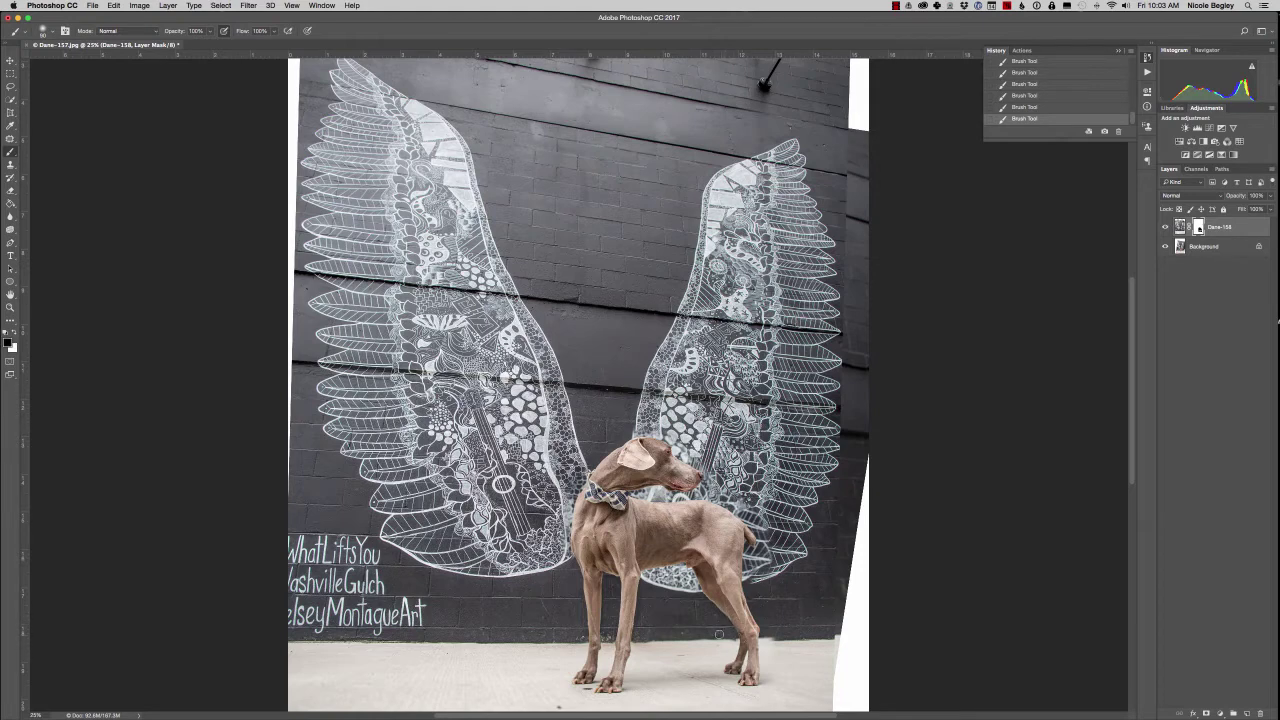
key(x)
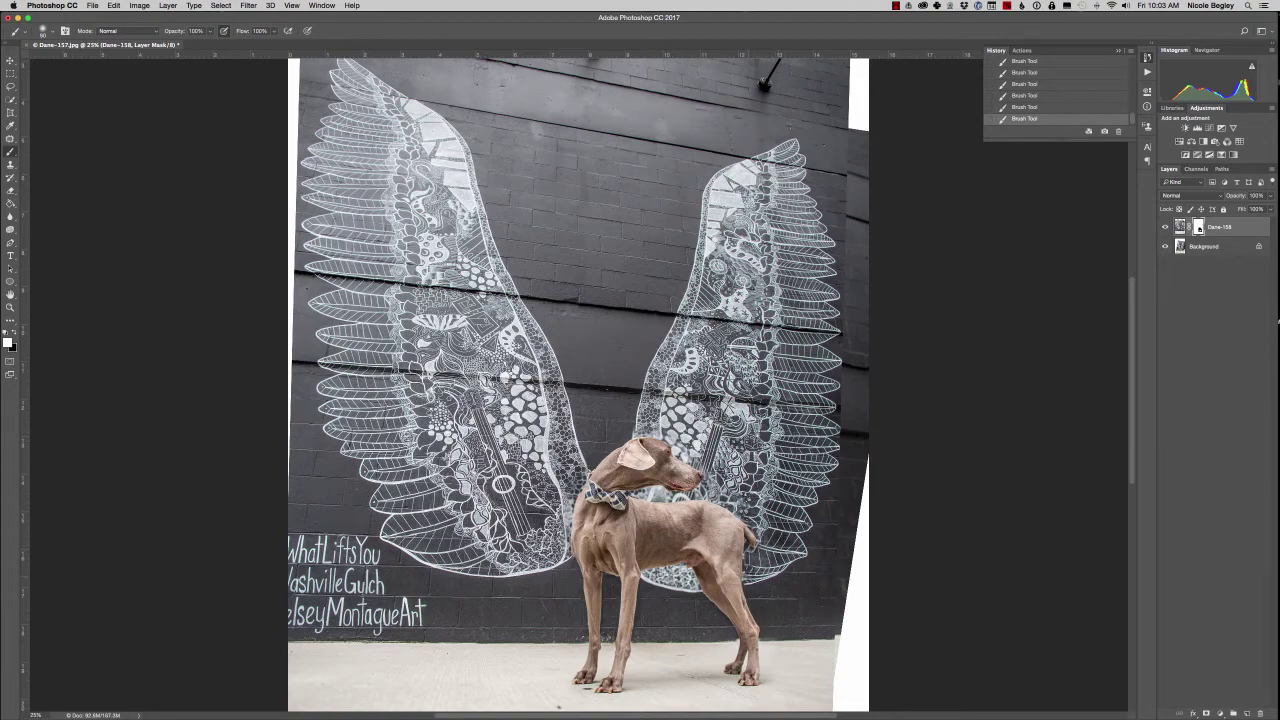
Step: Zoom in and let the mural show through around the dog's neck
key(ctrl+plus)
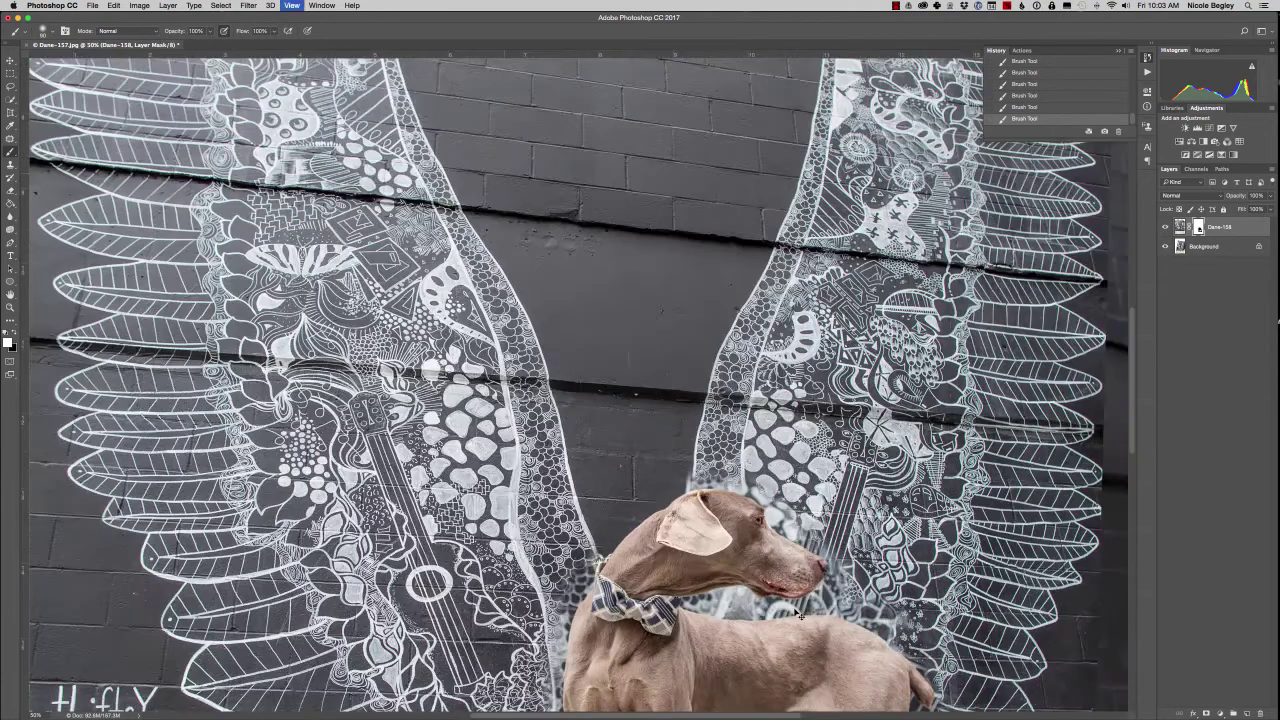
key(ctrl+plus)
scroll(640, 380, down, 5)
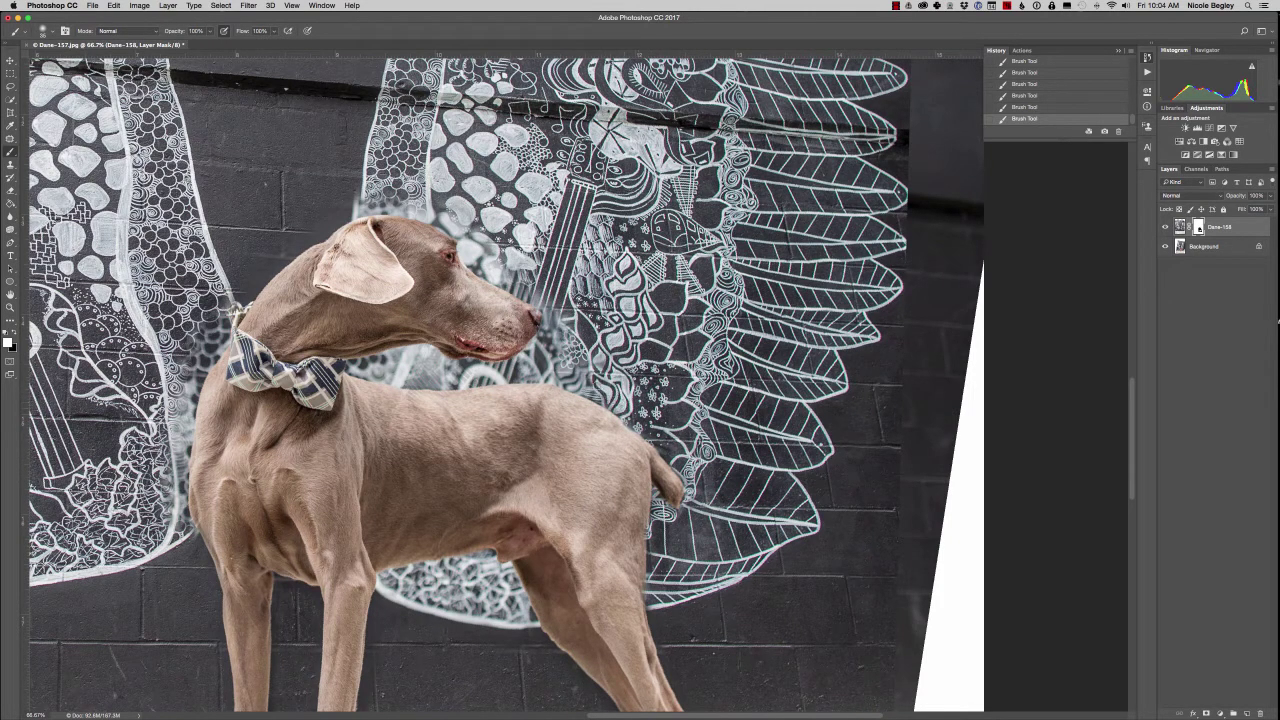
mouse_move(404, 370)
mouse_down()
mouse_move(358, 369)
mouse_move(410, 352)
mouse_up()
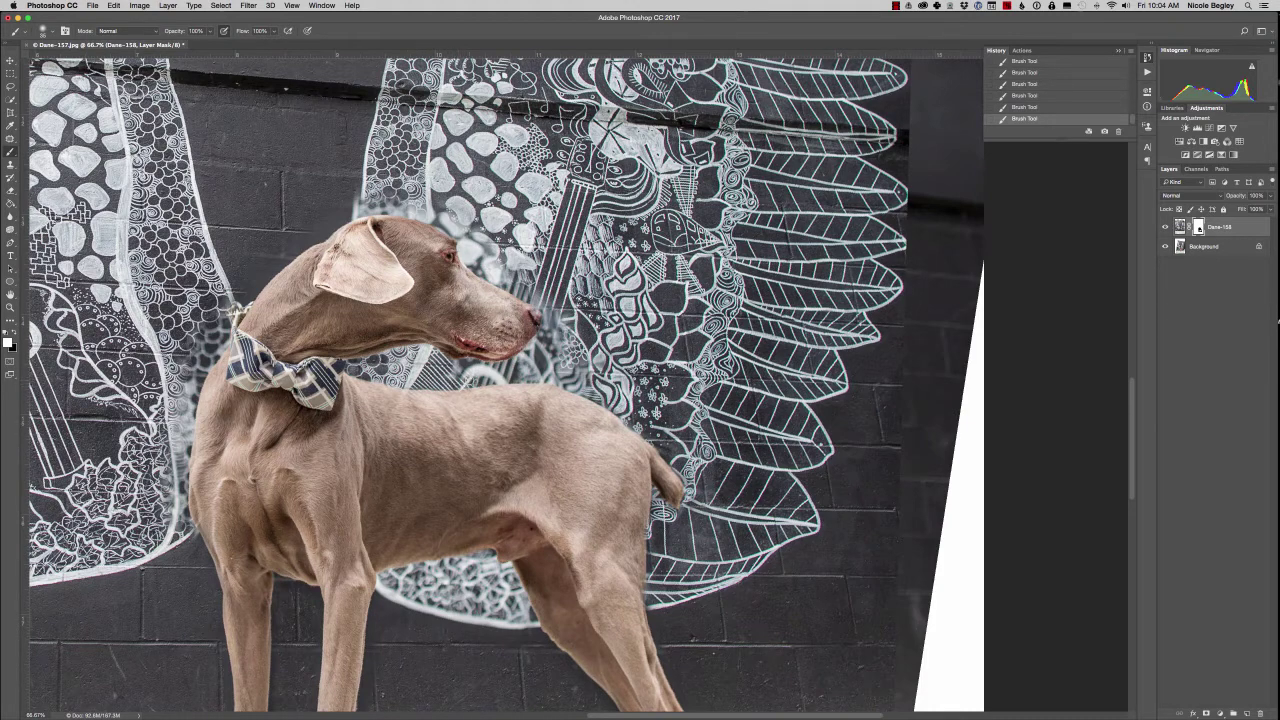
key(x)
key(x)
Step: Clean the mask along the dog's back and paint away mural remnants on his neck and chest
mouse_move(465, 381)
mouse_down()
mouse_move(552, 377)
mouse_move(515, 362)
mouse_move(456, 368)
mouse_move(526, 360)
mouse_move(546, 324)
mouse_move(516, 362)
mouse_move(556, 350)
mouse_move(552, 334)
mouse_up()
key(x)
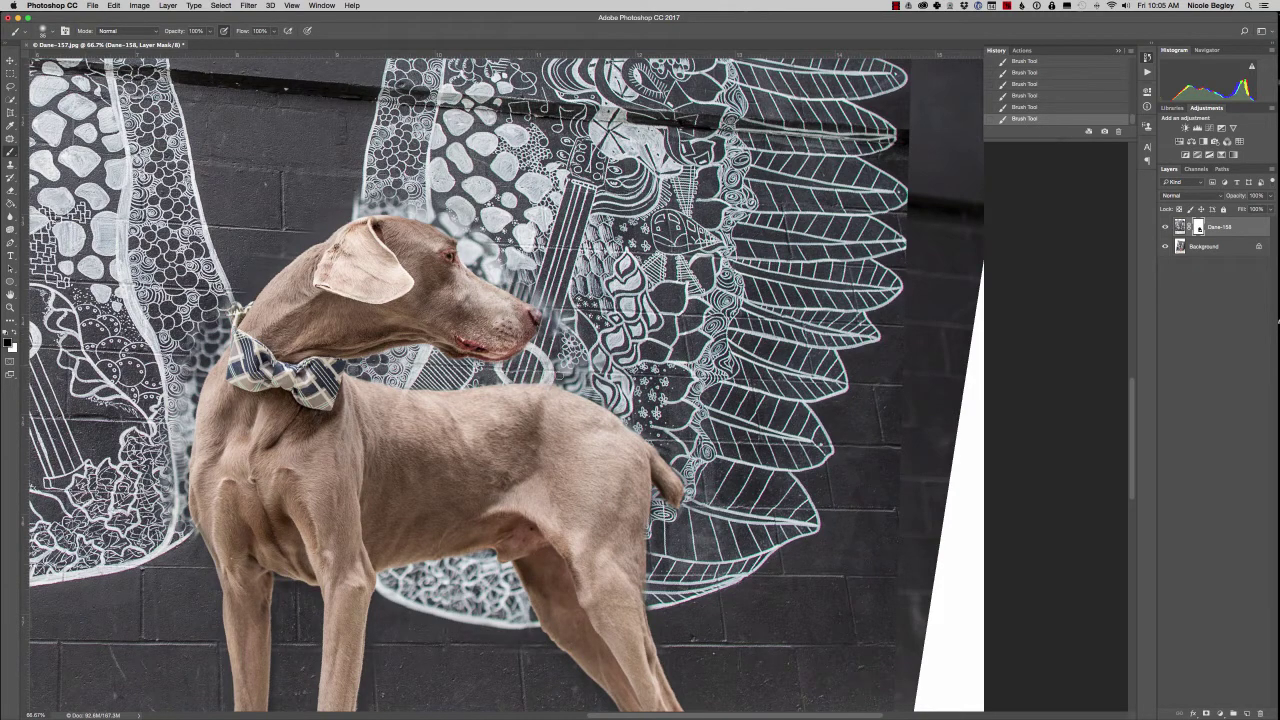
key(x)
drag(558, 378, 480, 380)
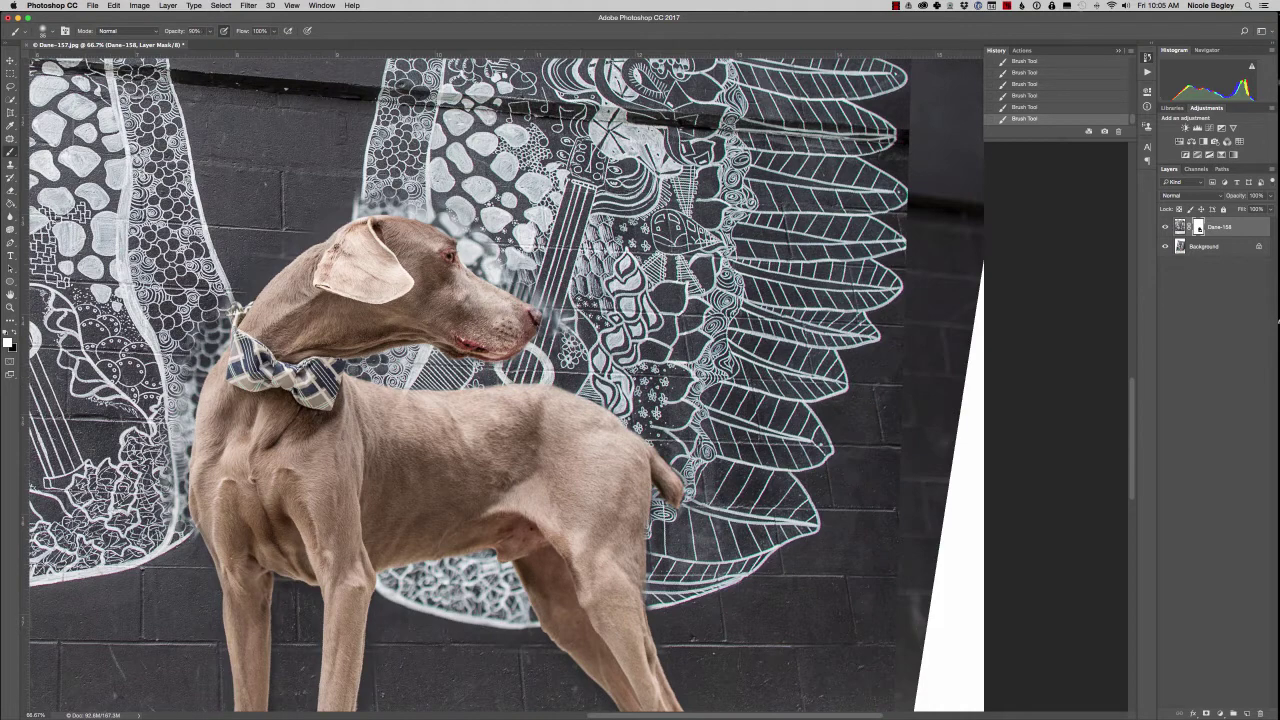
key(super+0)
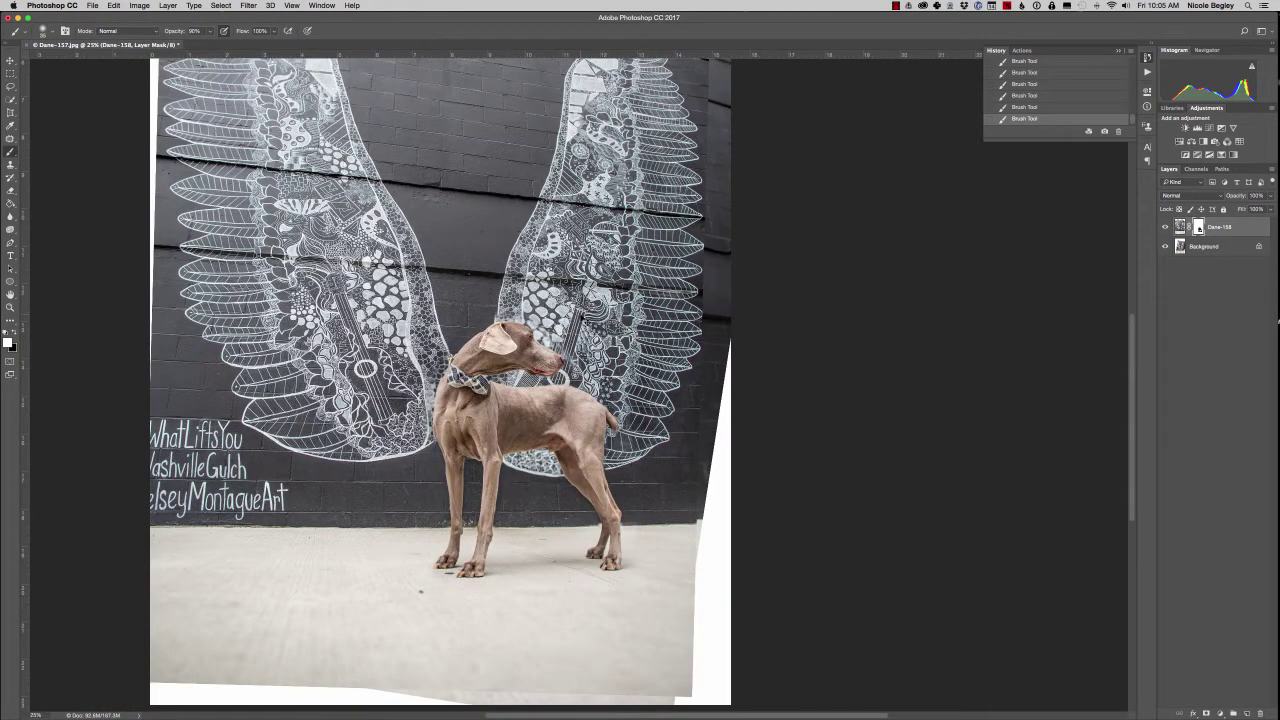
Step: Zoom to 100% and brush the mask along the top of the dog's head
key(super+plus)
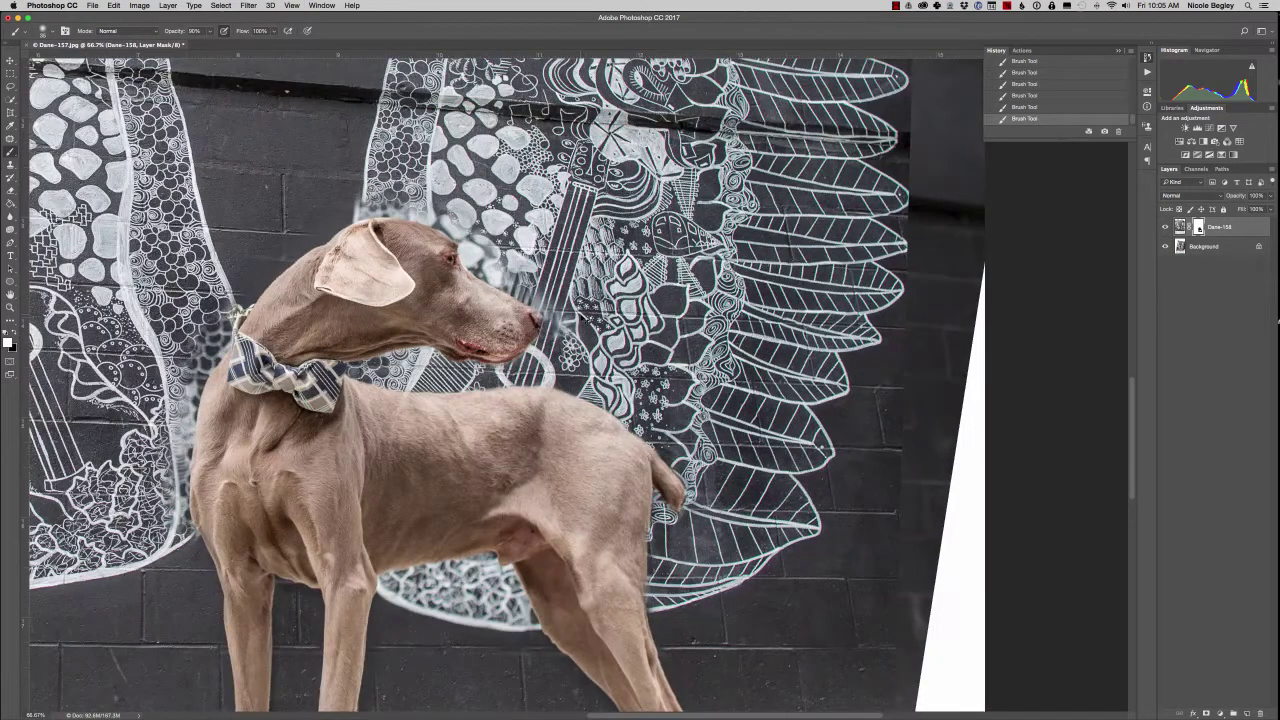
key(super+plus)
key(super+plus)
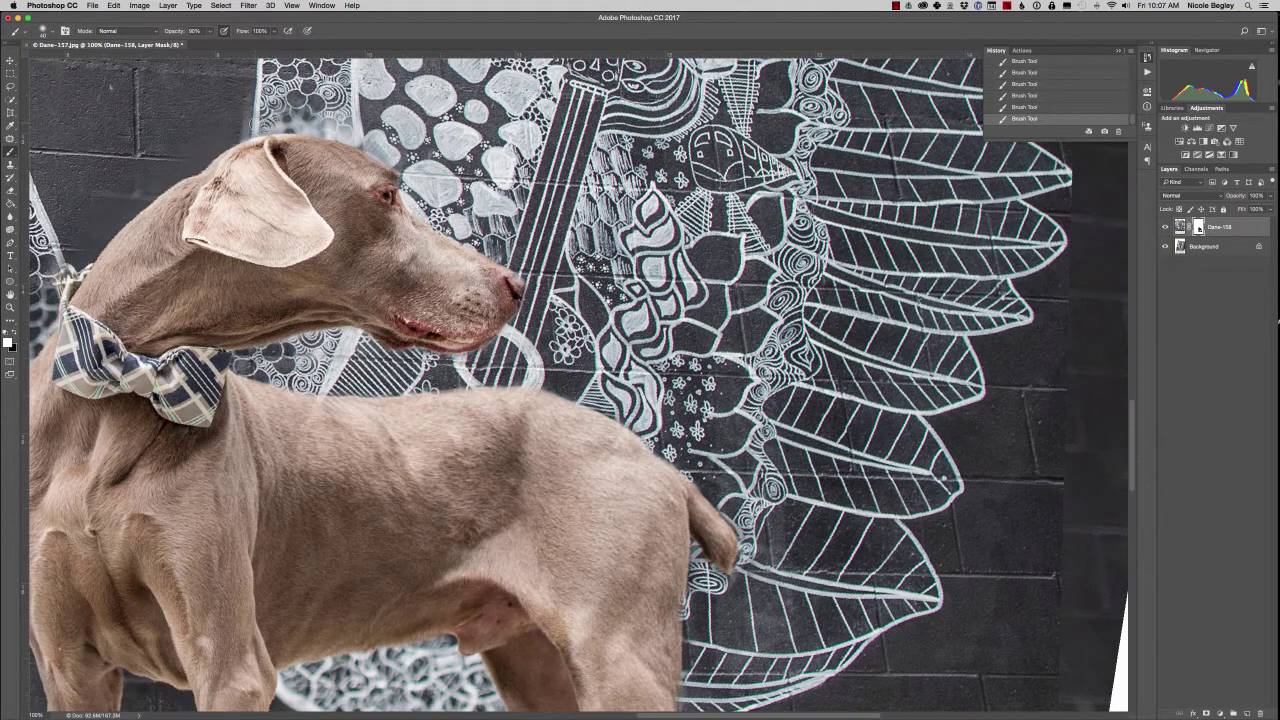
drag(276, 125, 316, 128)
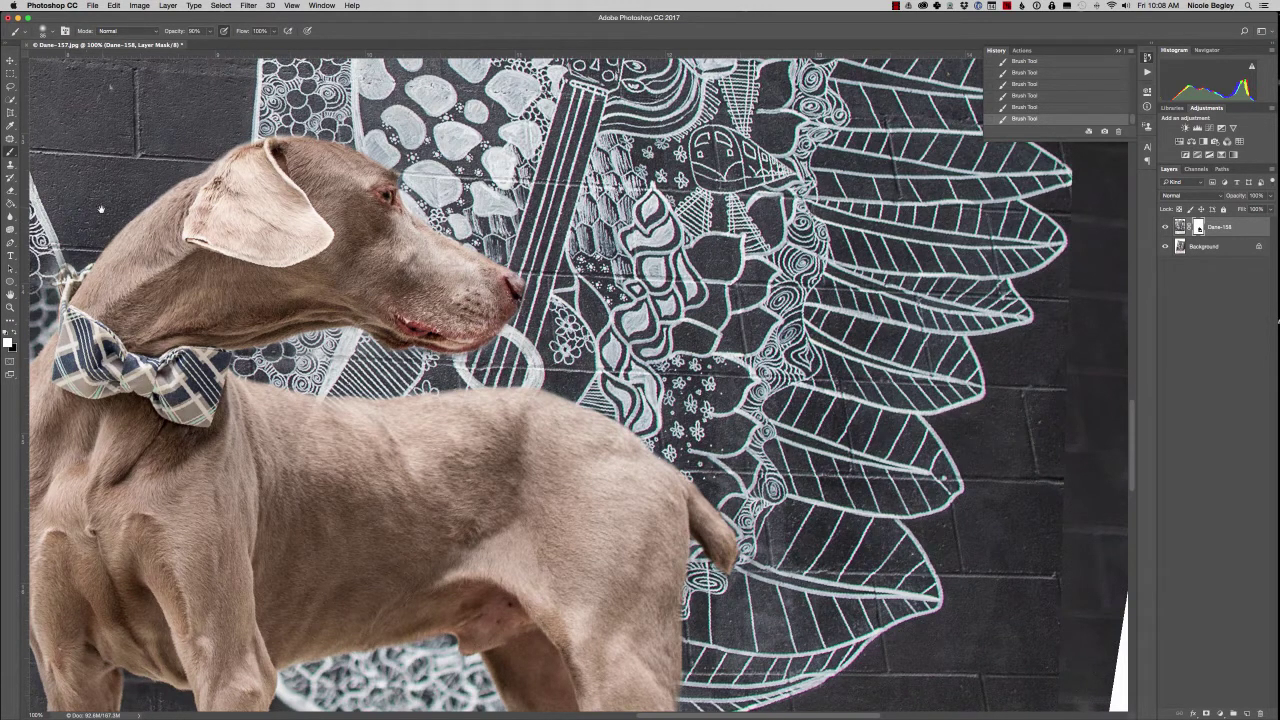
drag(113, 200, 240, 140)
drag(370, 254, 490, 224)
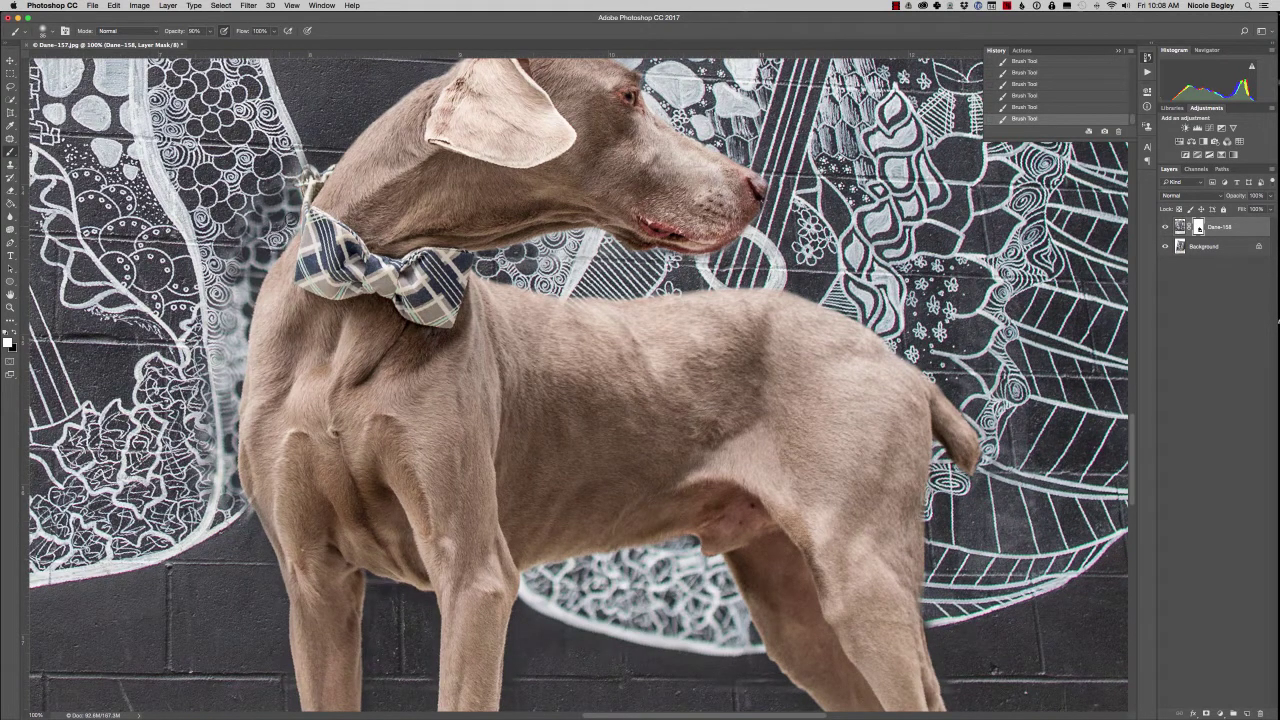
Step: Paint the mask along the neck and chest, then paint black along the bow tie edge
mouse_move(292, 216)
mouse_down()
mouse_move(312, 168)
mouse_move(286, 230)
mouse_move(240, 500)
mouse_up()
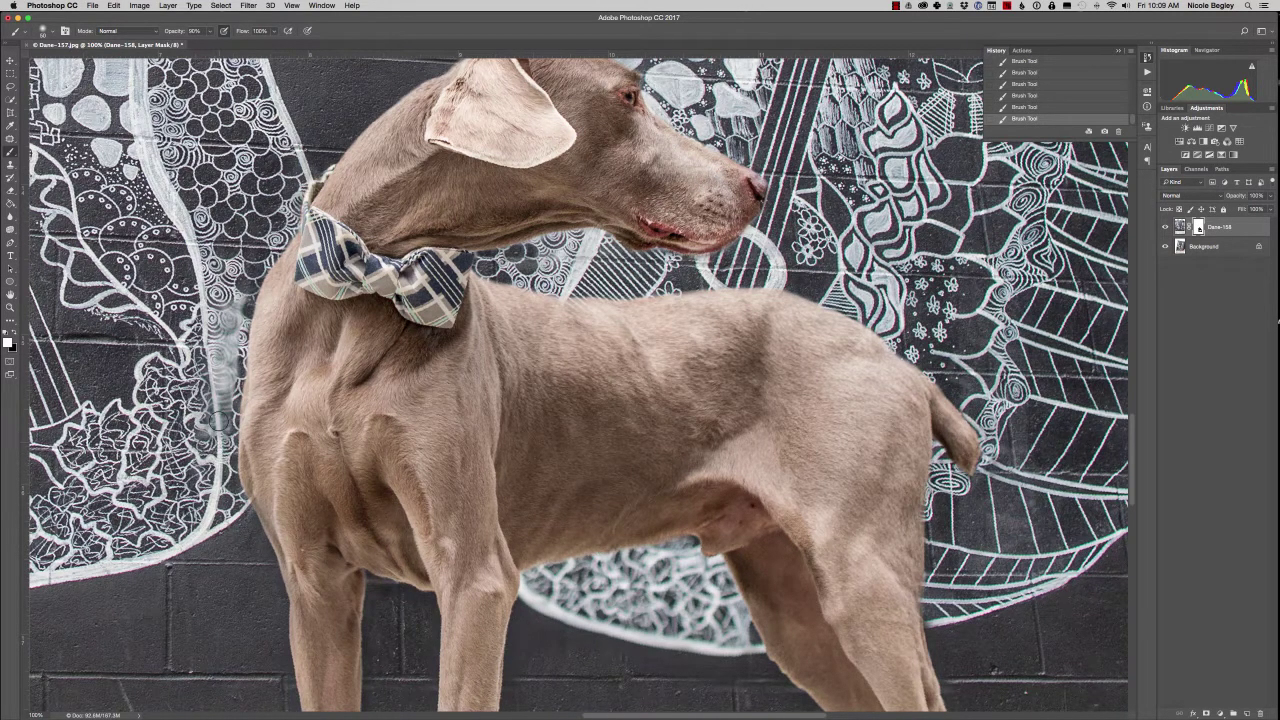
drag(222, 425, 236, 290)
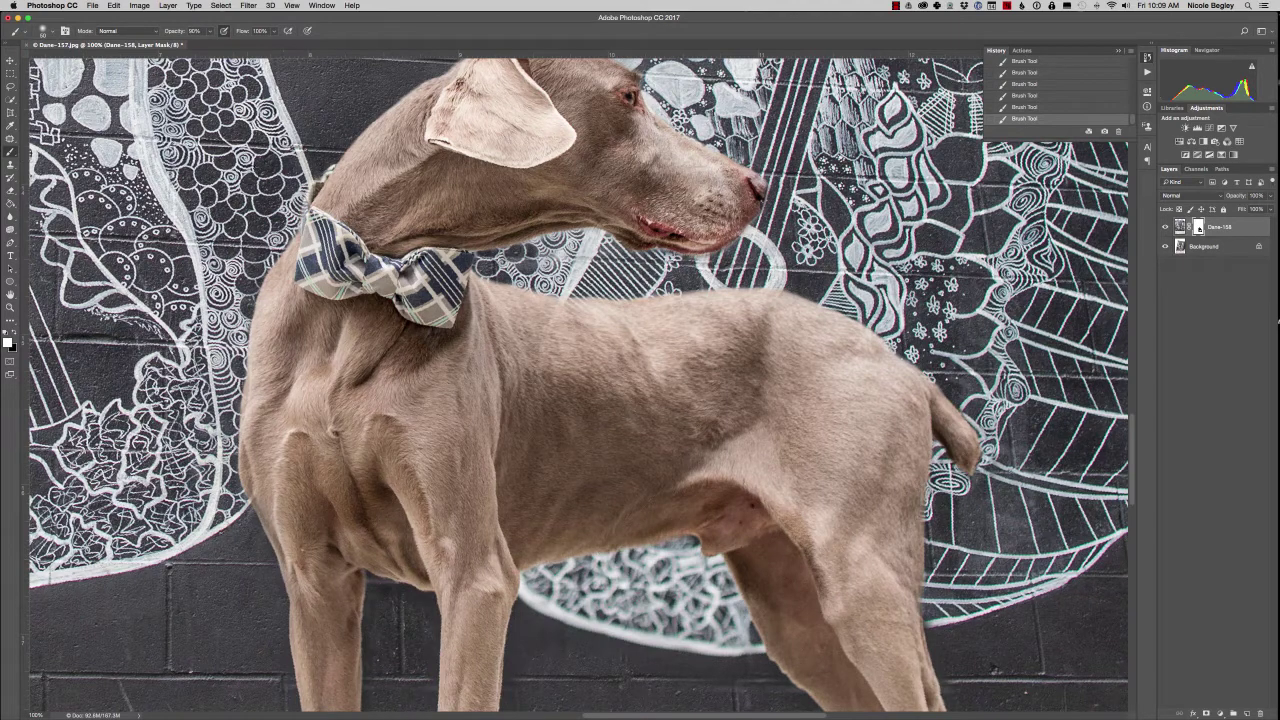
key(x)
mouse_move(314, 200)
mouse_down()
mouse_move(312, 225)
mouse_move(334, 190)
mouse_up()
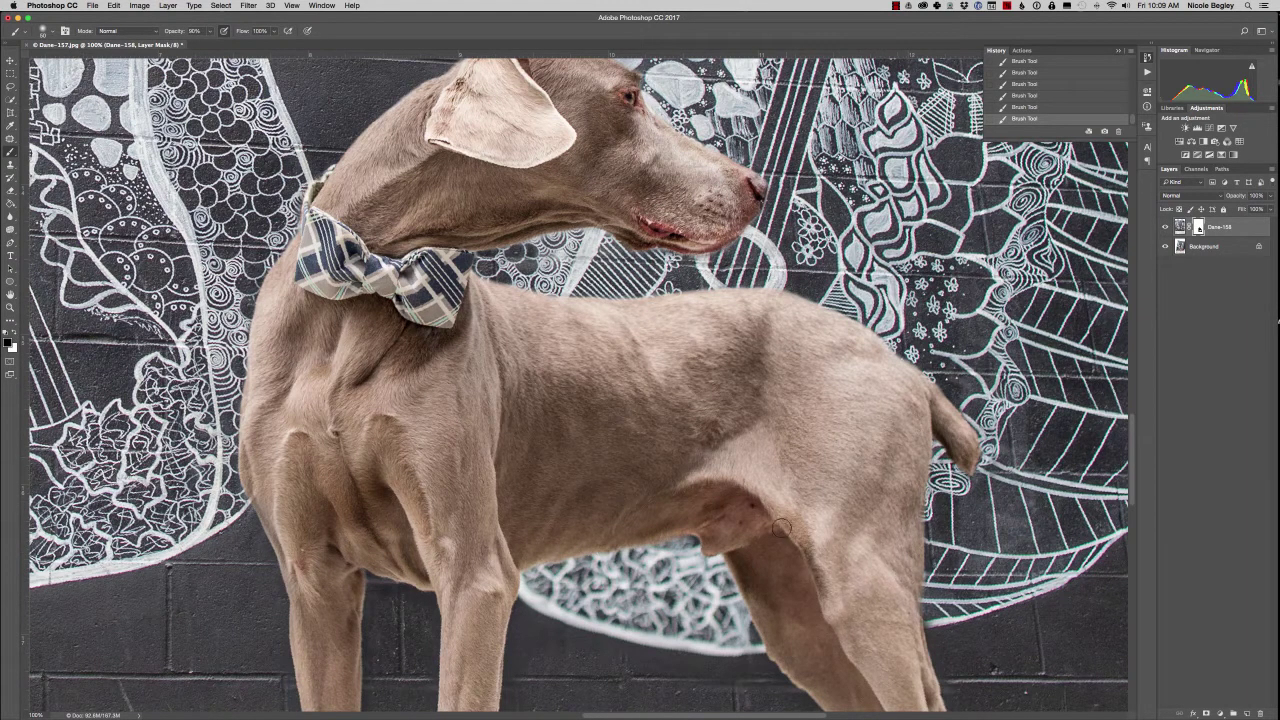
scroll(295, 383, down, 5)
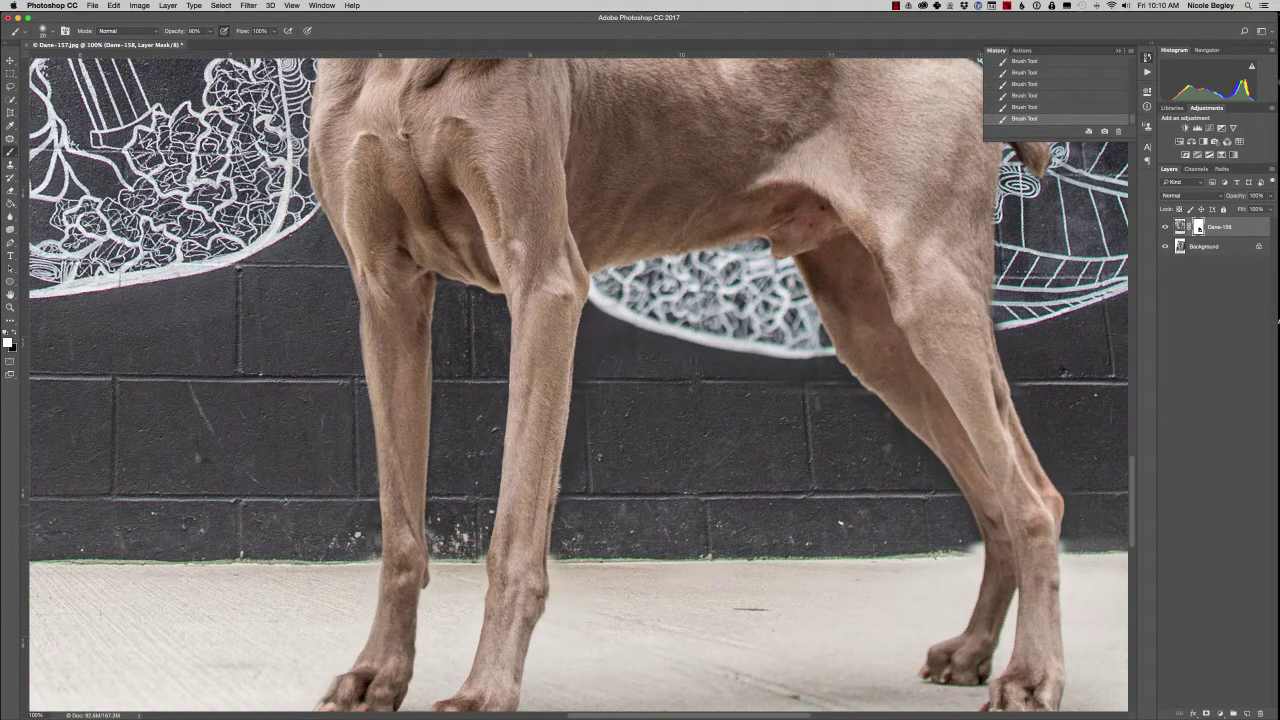
Step: Resize the brush and paint the mask by the feet, along the belly and the rear leg
drag(448, 678, 560, 678)
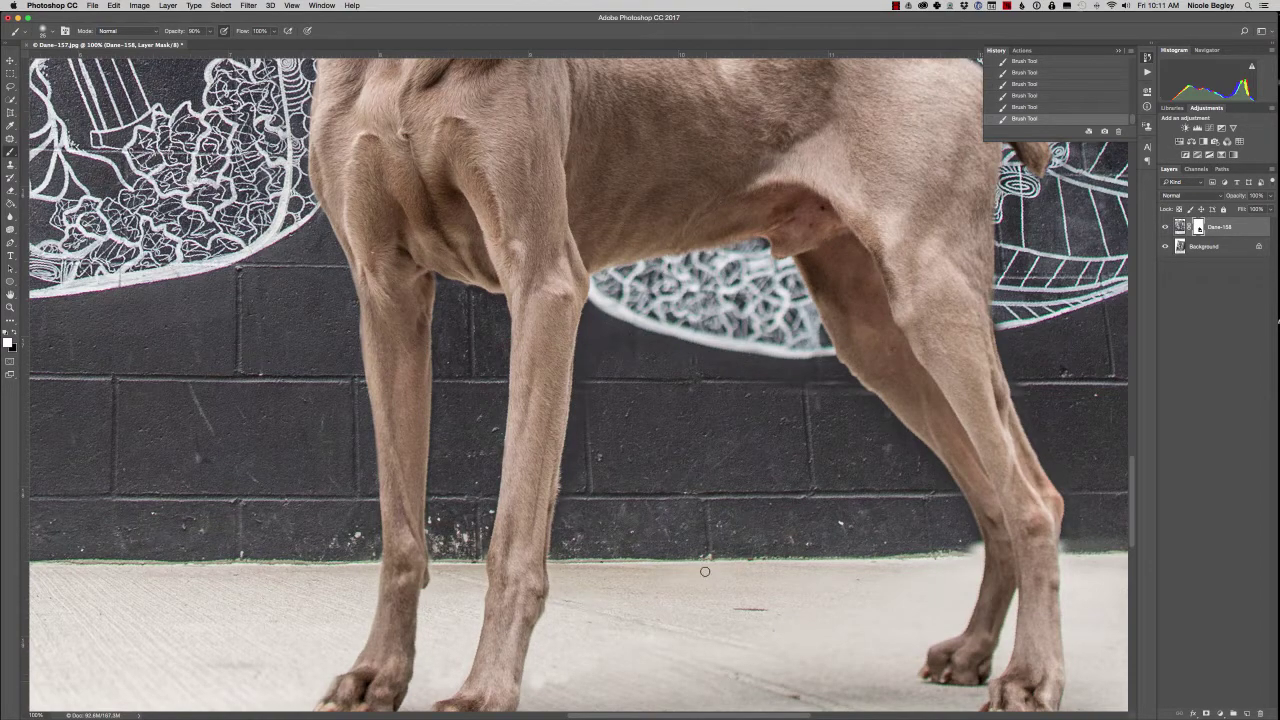
key(bracketright)
key(bracketright)
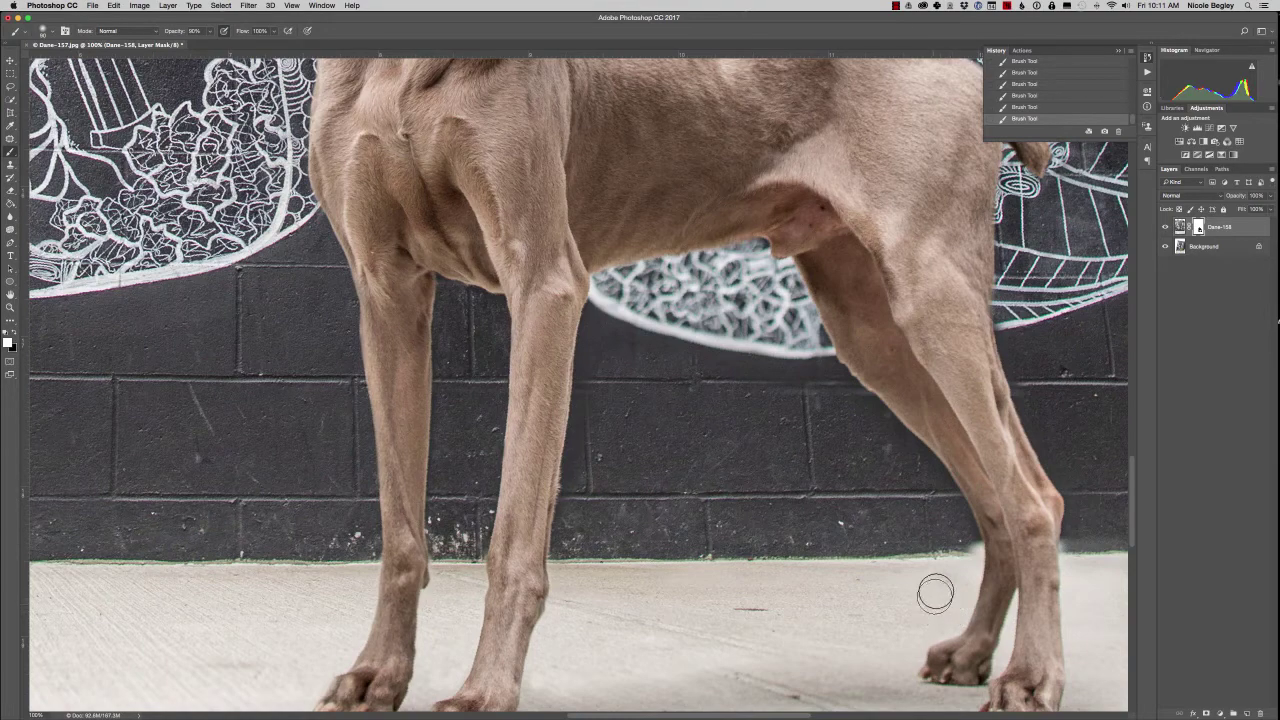
key(bracketleft)
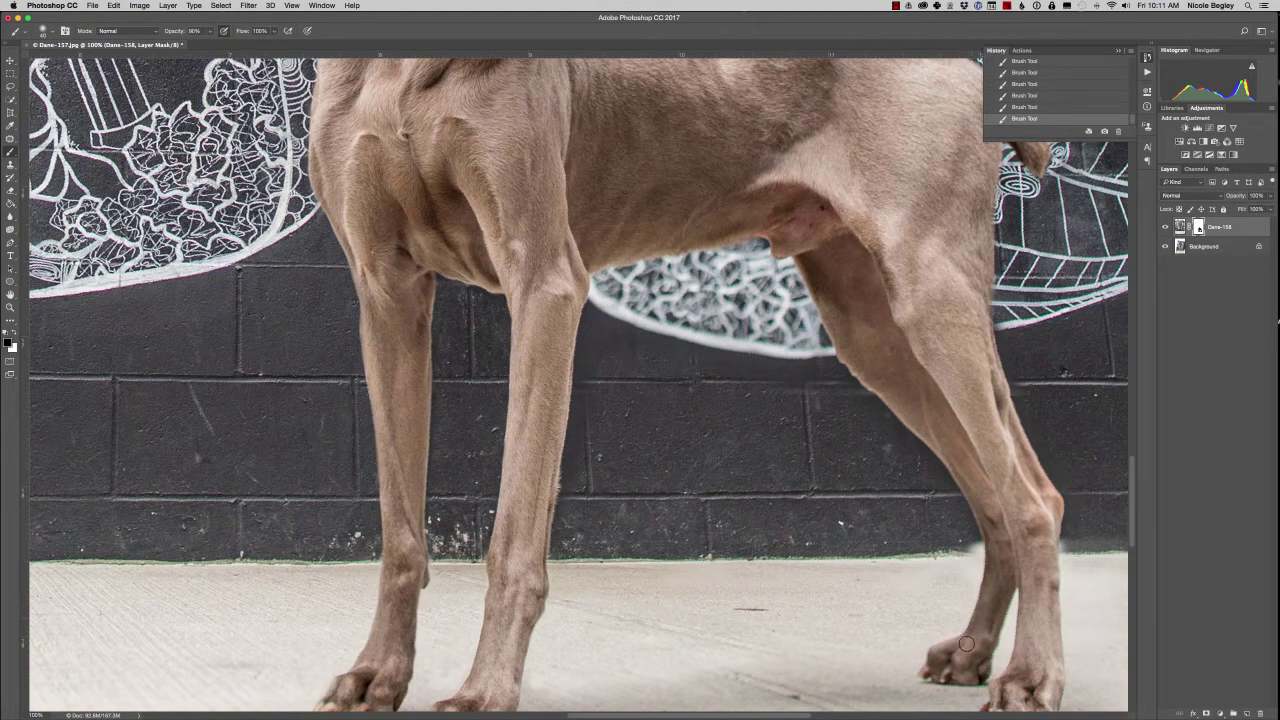
key(bracketright)
key(x)
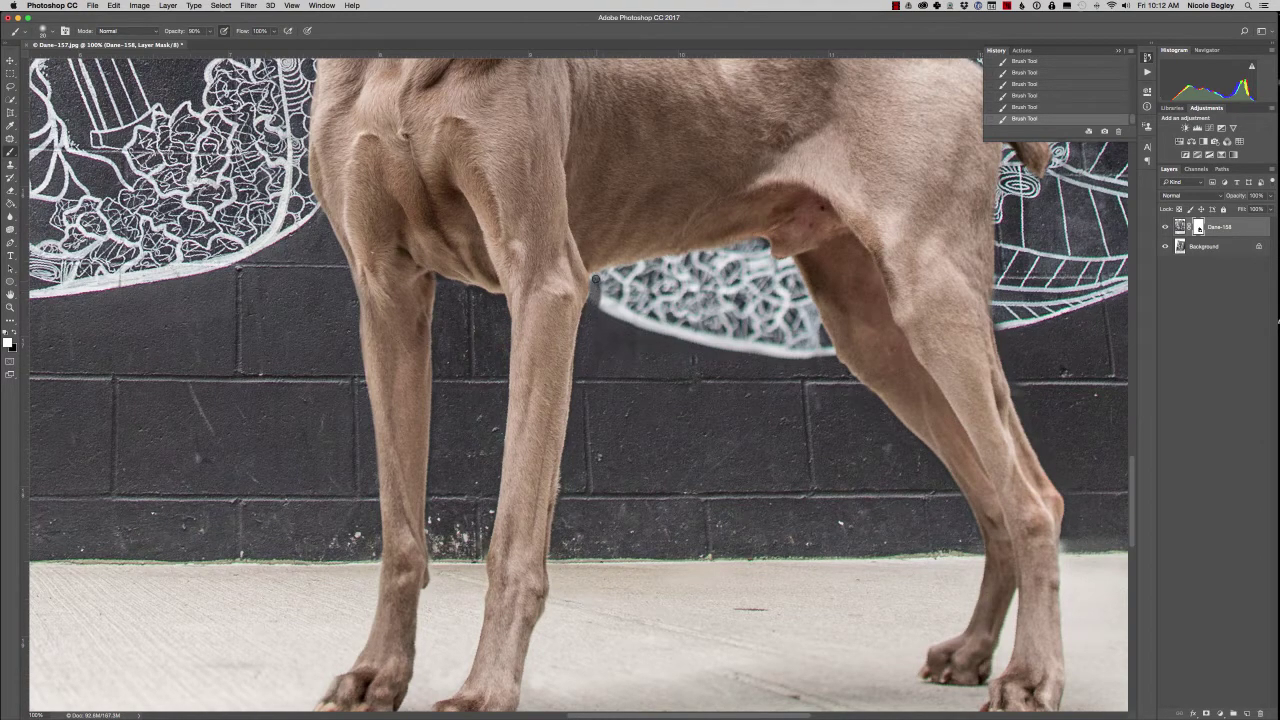
drag(603, 280, 742, 248)
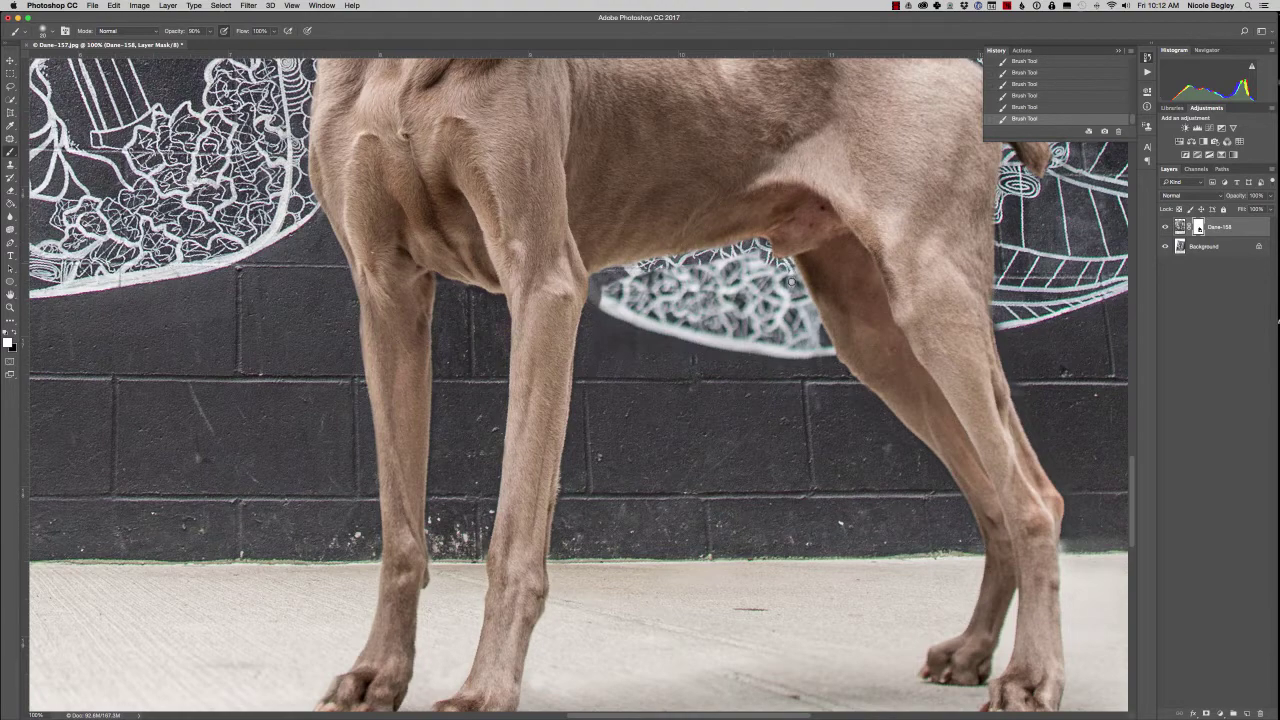
mouse_move(795, 296)
mouse_down()
mouse_move(814, 318)
mouse_move(810, 335)
mouse_move(780, 340)
mouse_move(785, 350)
mouse_move(745, 320)
mouse_move(690, 320)
mouse_move(760, 345)
mouse_move(770, 290)
mouse_move(750, 265)
mouse_move(620, 300)
mouse_up()
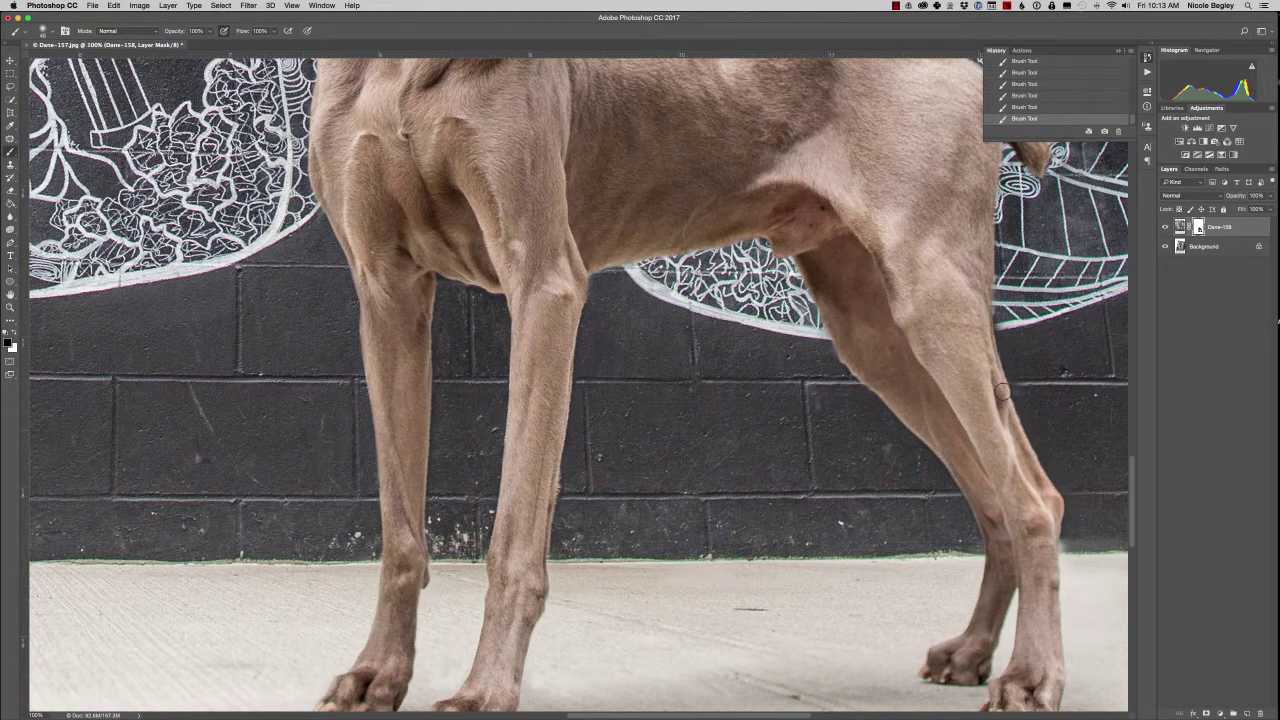
key(x)
scroll(640, 250, up, 8)
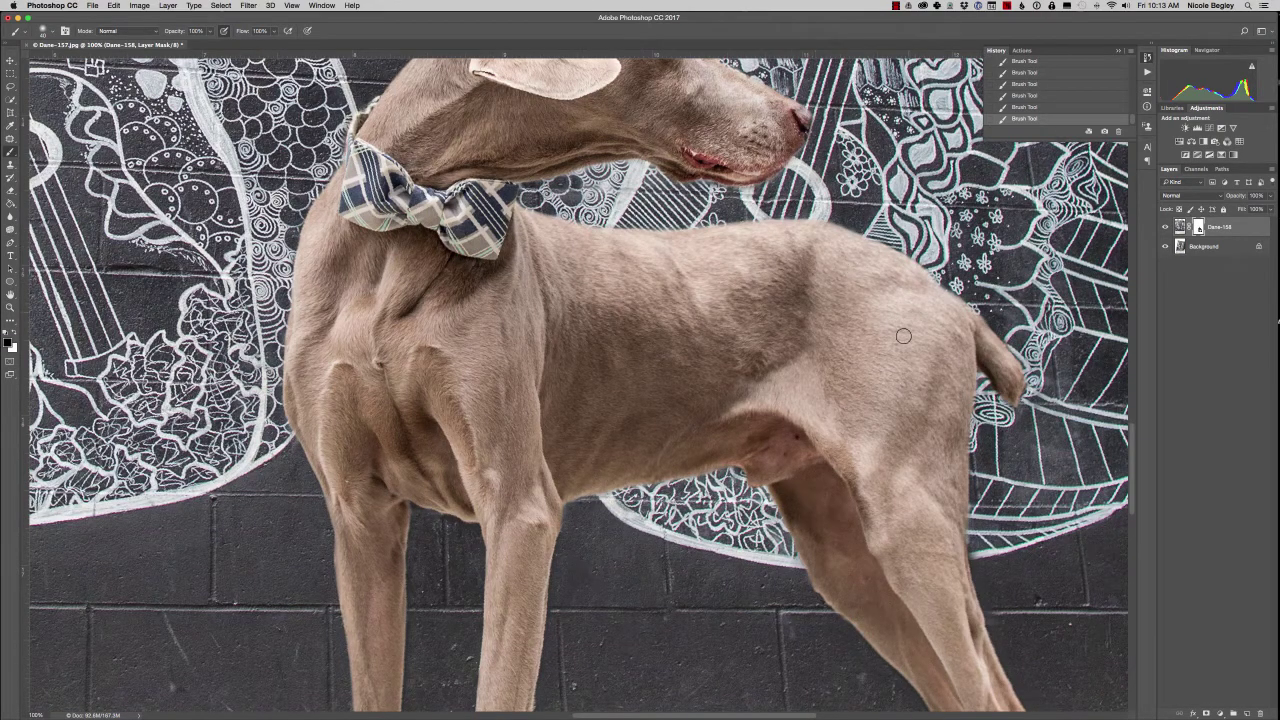
key(super+minus)
key(super+minus)
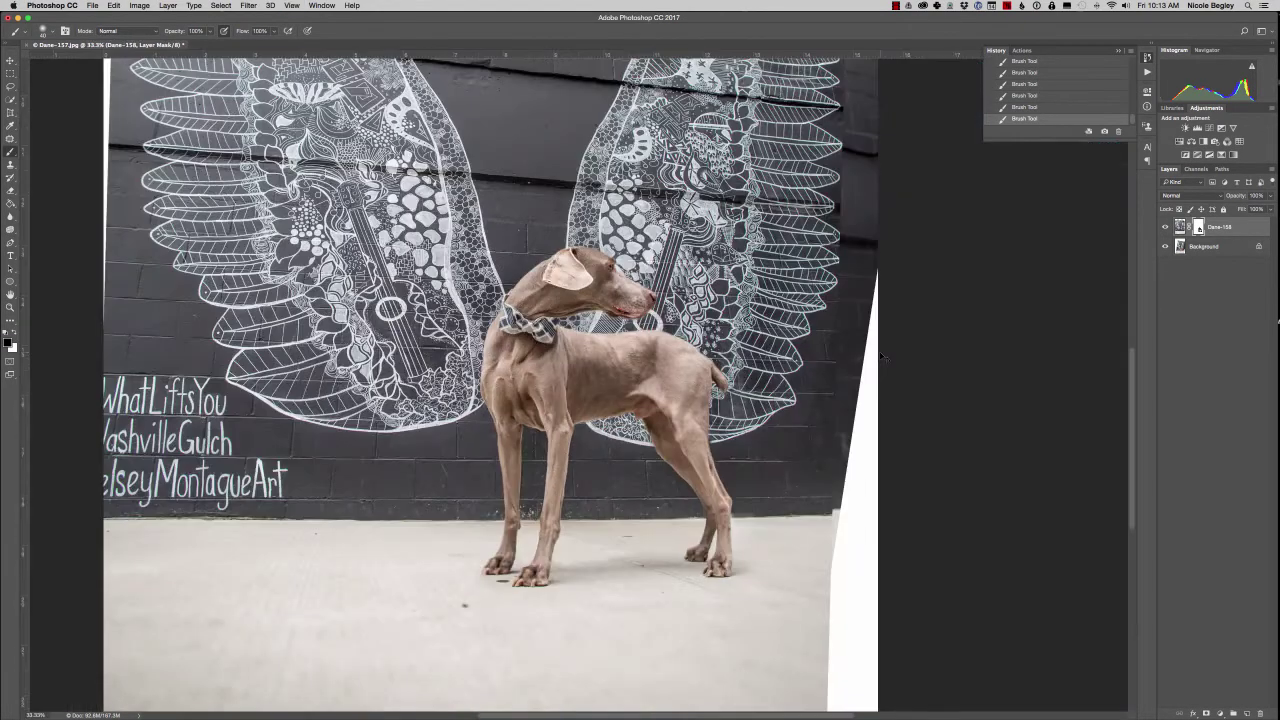
click(1165, 229)
click(1165, 229)
click(1166, 227)
click(1166, 227)
click(1166, 227)
click(1166, 227)
click(1166, 227)
scroll(752, 566, up, 2)
scroll(752, 566, up, 1)
drag(750, 560, 733, 540)
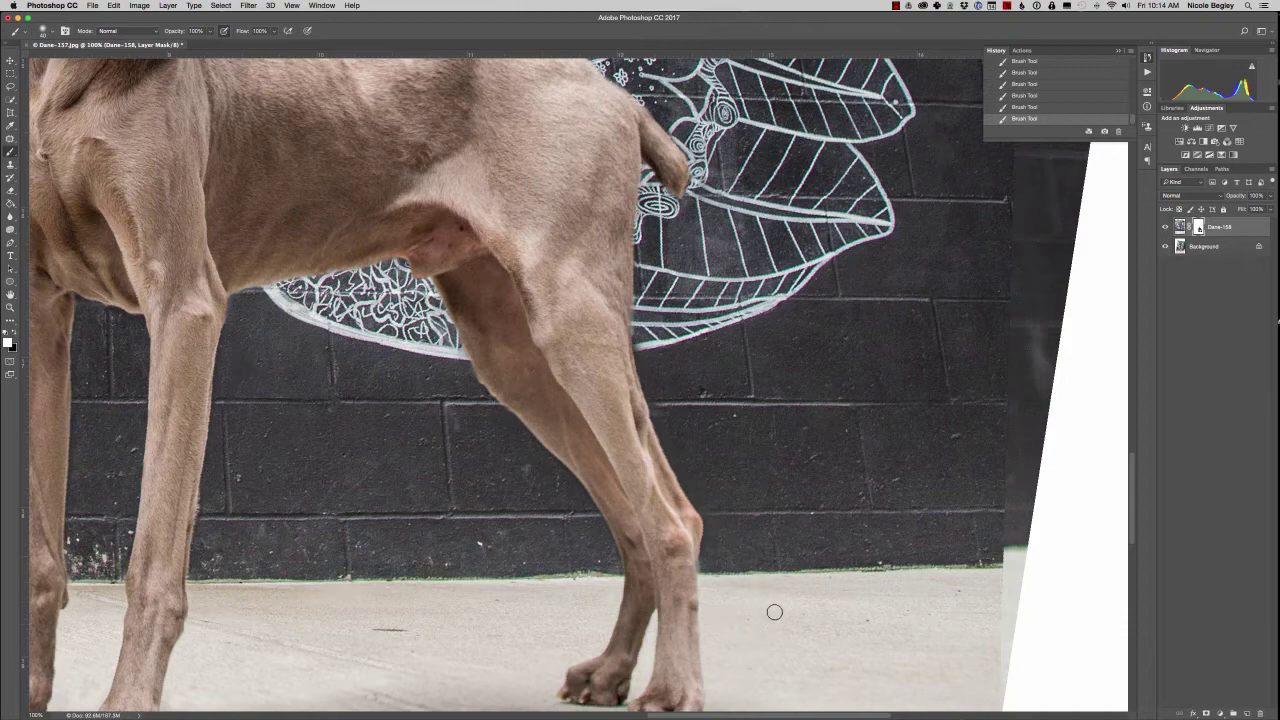
drag(793, 608, 789, 414)
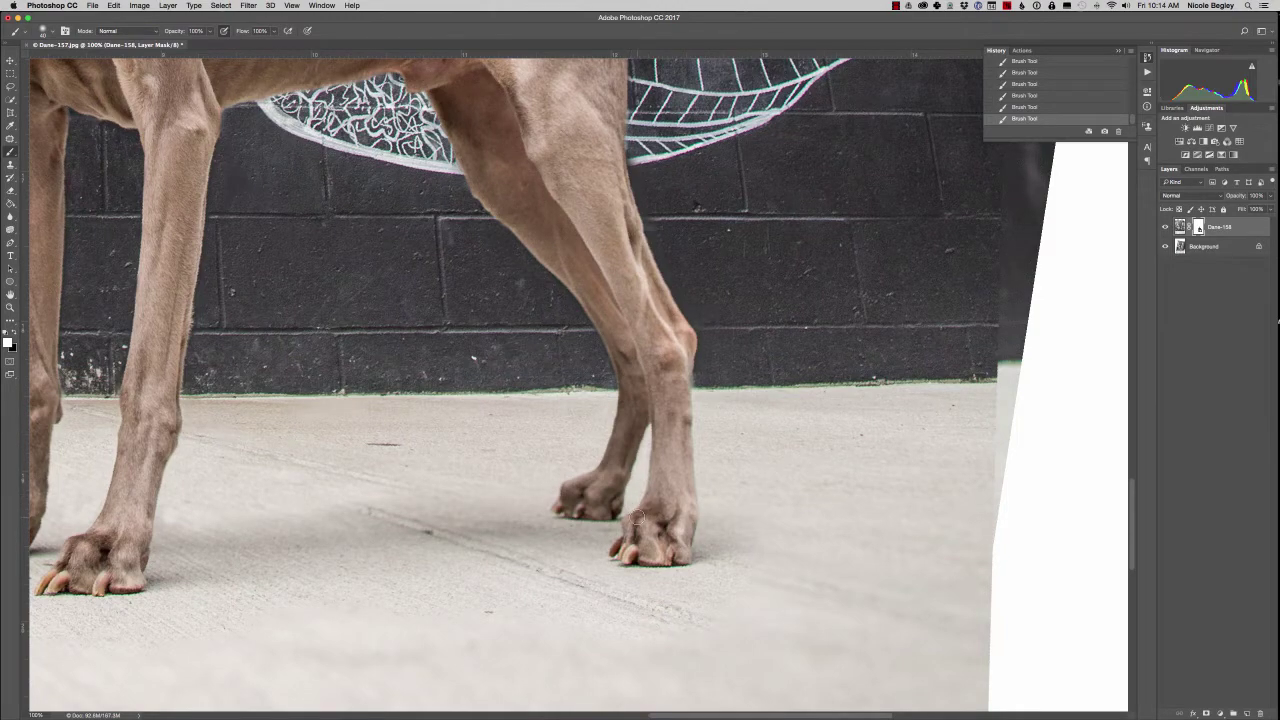
key(super+0)
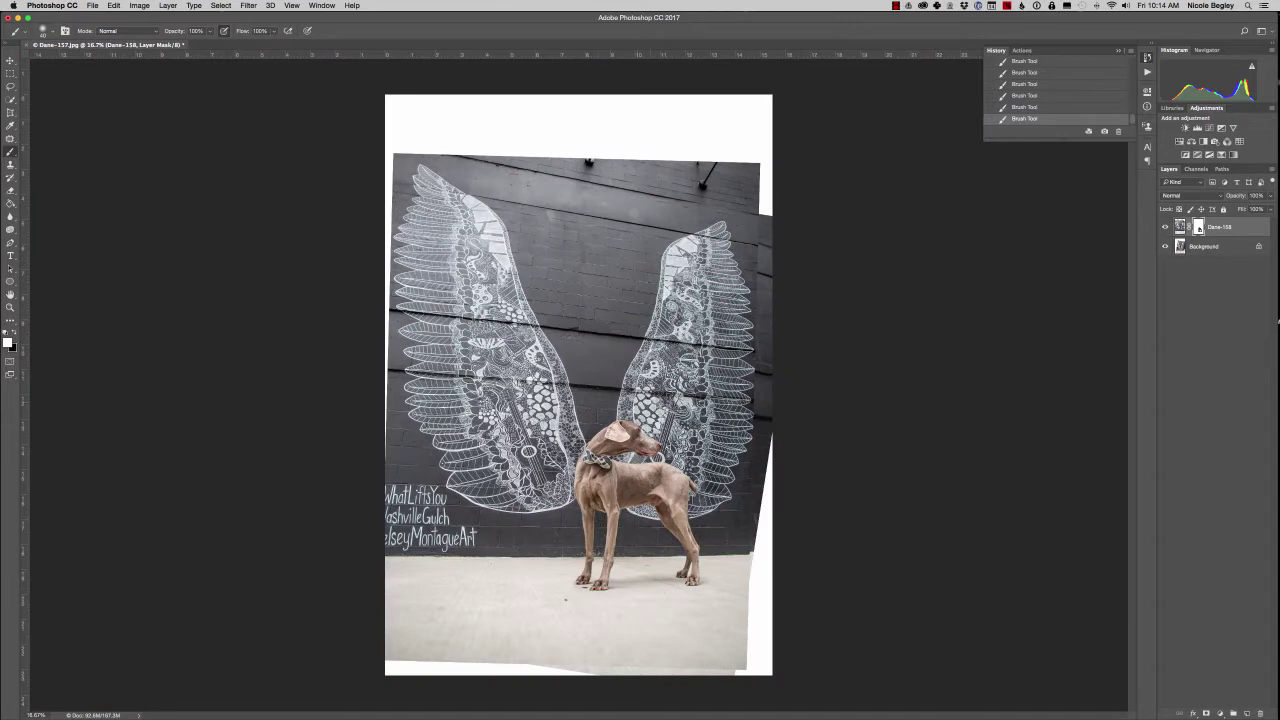
Step: Compare the cutout against the original photo, then save as a new PSD file
click(1165, 227)
click(1165, 227)
click(1165, 227)
click(1165, 227)
key(super+shift+s)
text(cute)
key(Return)
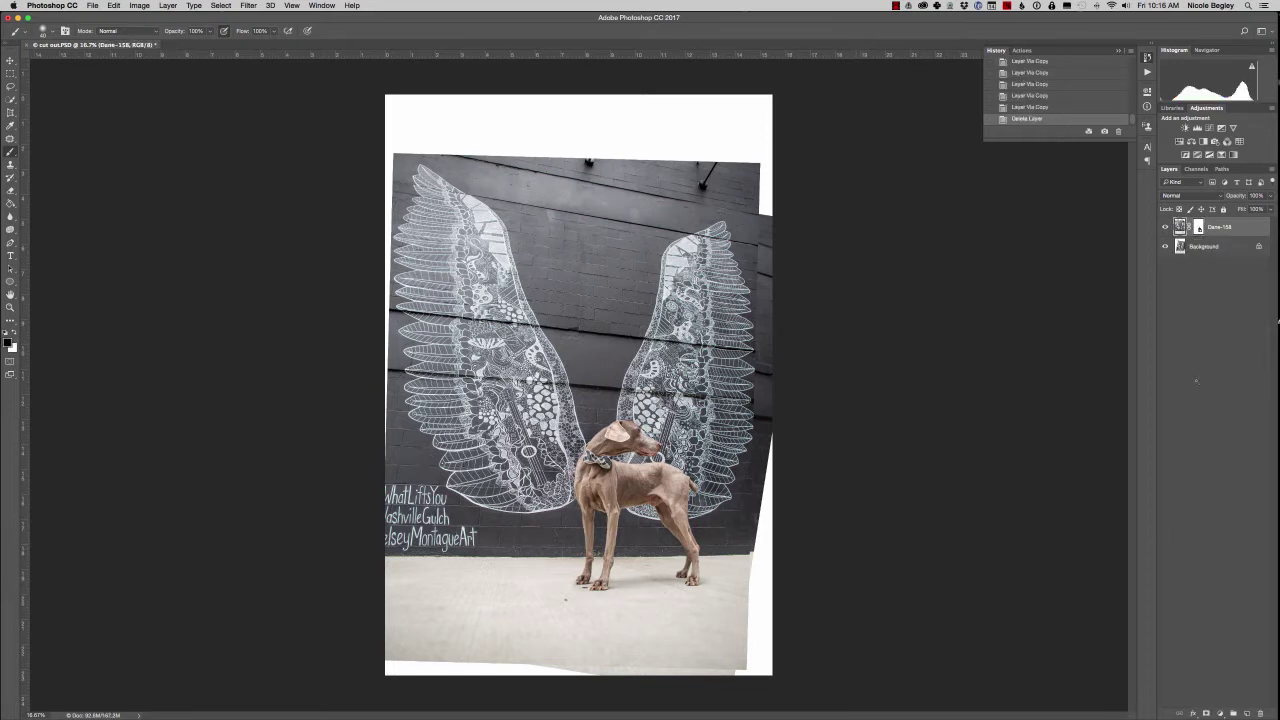
Step: Check the original photo beneath the dog layer and duplicate the dog layer
click(1166, 228)
click(1166, 228)
click(1166, 228)
key(super+j)
Step: Toggle the copied layer to compare it, then delete the duplicate
click(1166, 228)
click(1166, 232)
click(1166, 232)
click(1166, 228)
click(1166, 228)
click(1166, 230)
key(ctrl+plus)
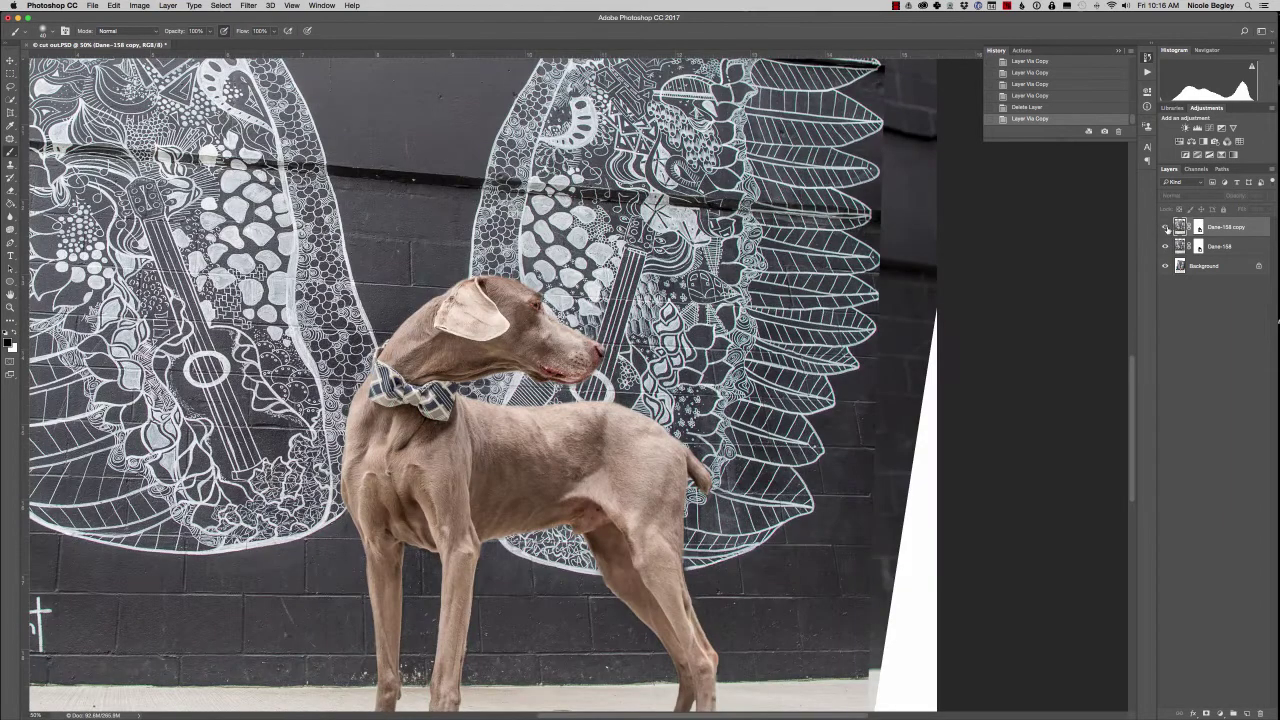
click(1168, 231)
key(Delete)
click(1200, 228)
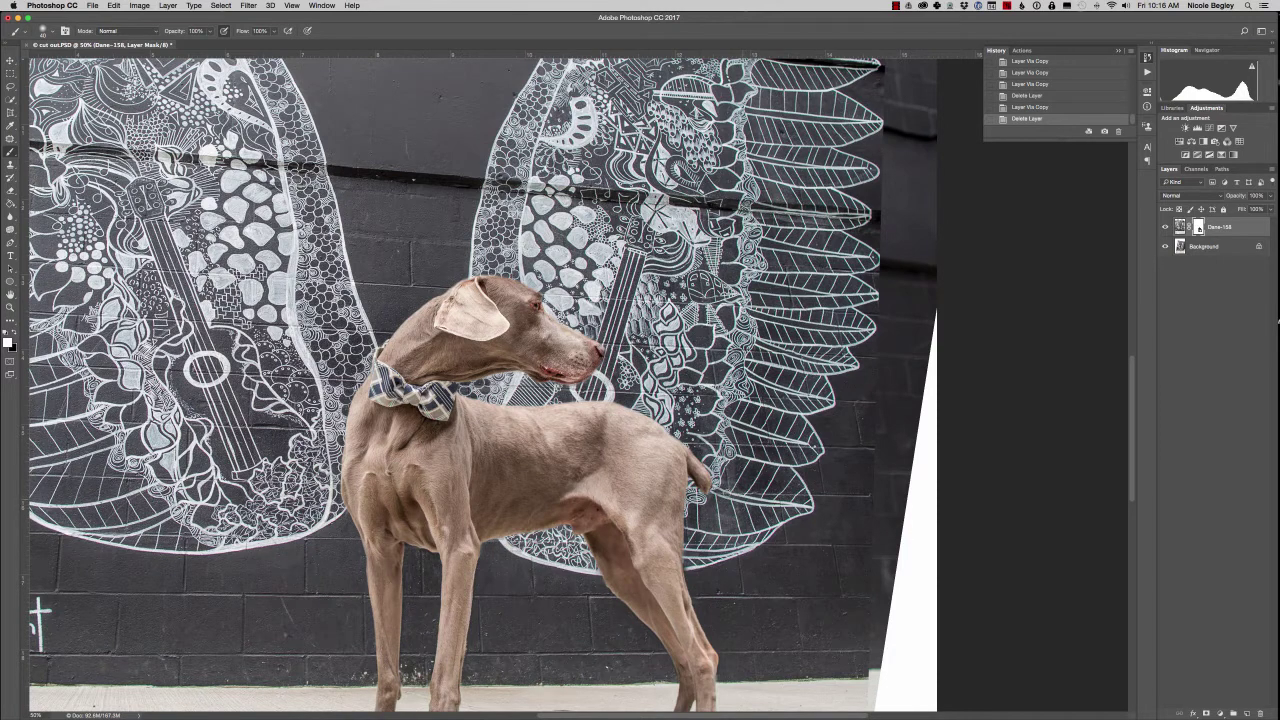
Step: Touch up the mask near the neck and snout, then duplicate the dog layer again
drag(722, 521, 718, 544)
mouse_move(625, 375)
mouse_down()
mouse_move(631, 391)
mouse_move(583, 395)
mouse_up()
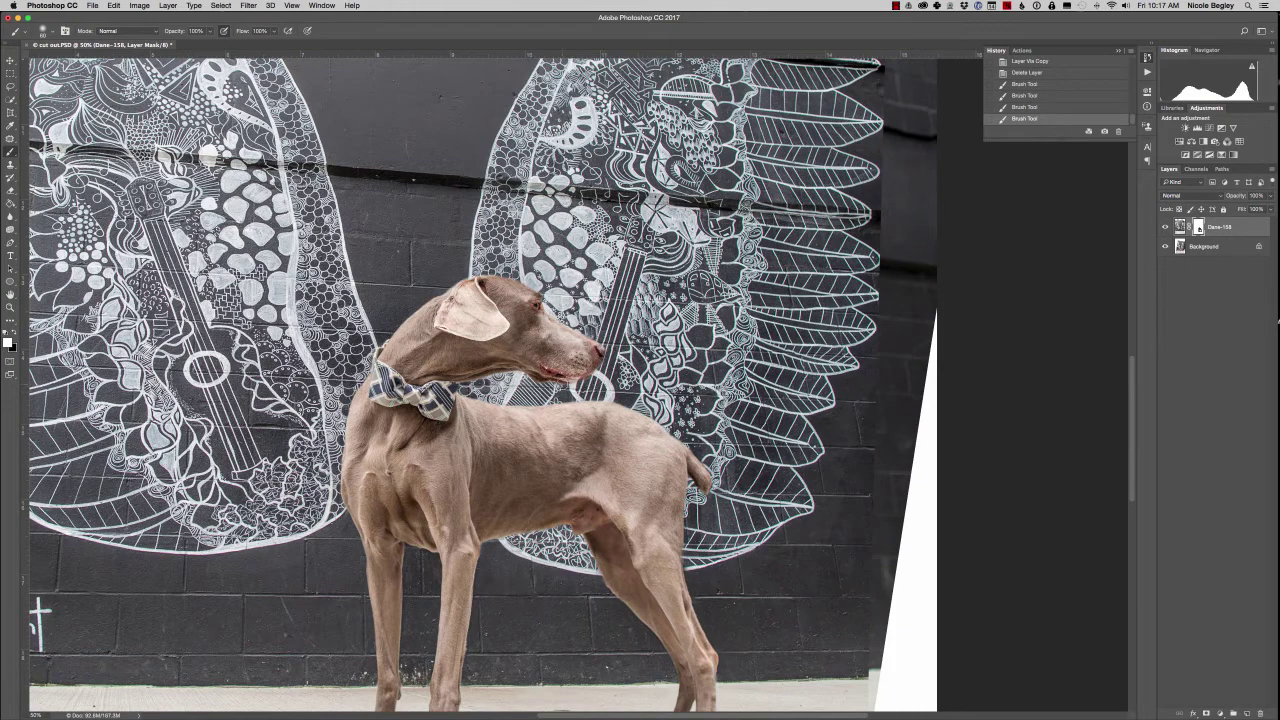
key(cmd+z)
key(cmd+j)
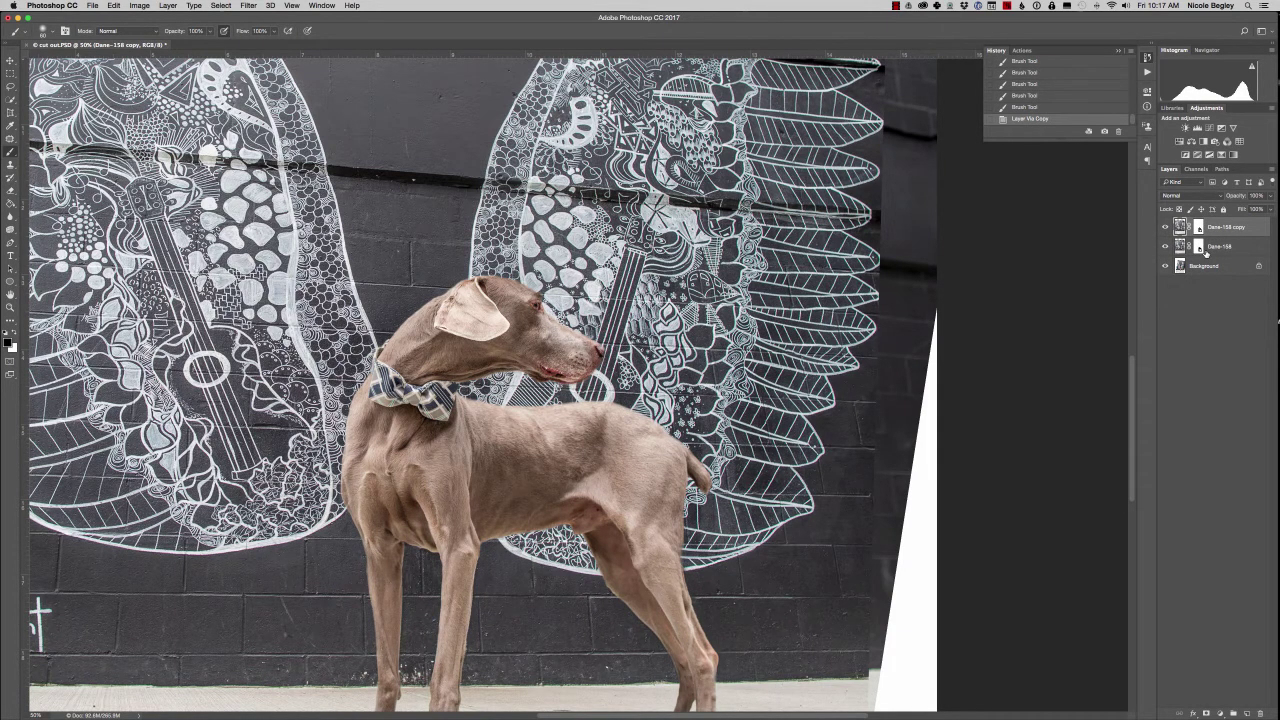
key(cmd+minus)
key(cmd+minus)
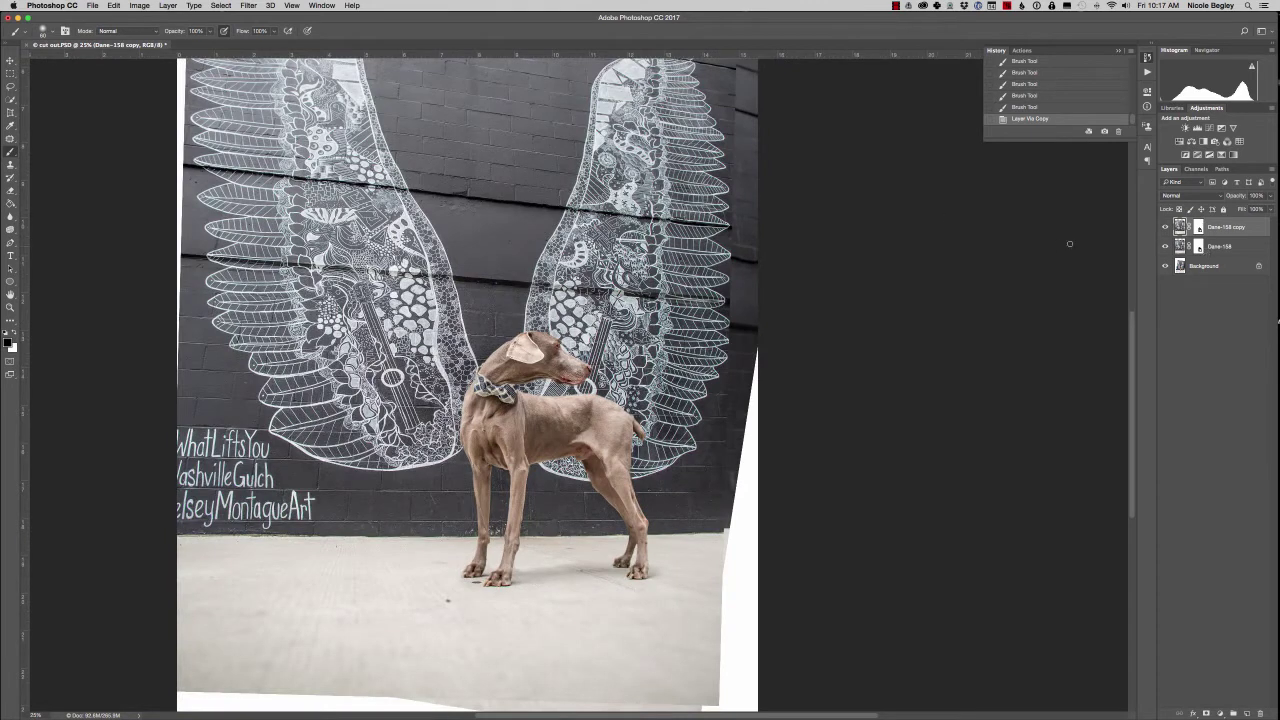
Step: Apply a Gaussian Blur of about 1 pixel radius to the copied dog layer and compare
click(269, 5)
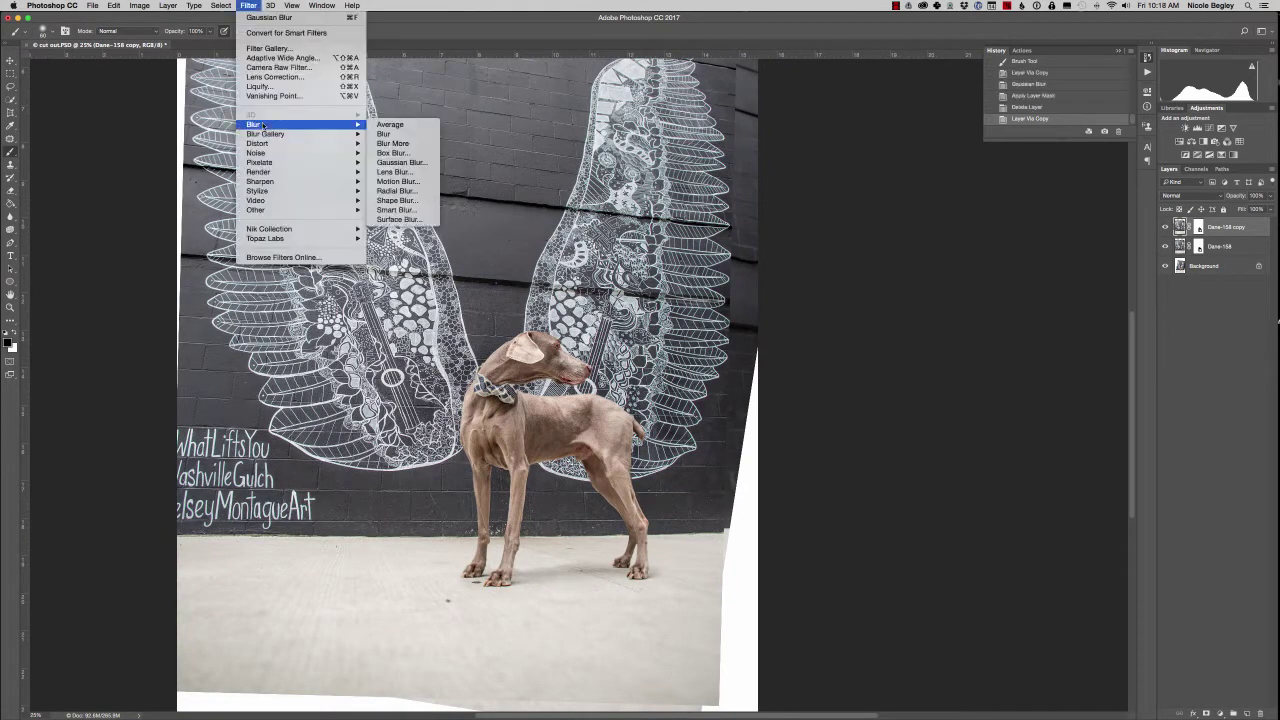
mouse_move(253, 124)
click(400, 162)
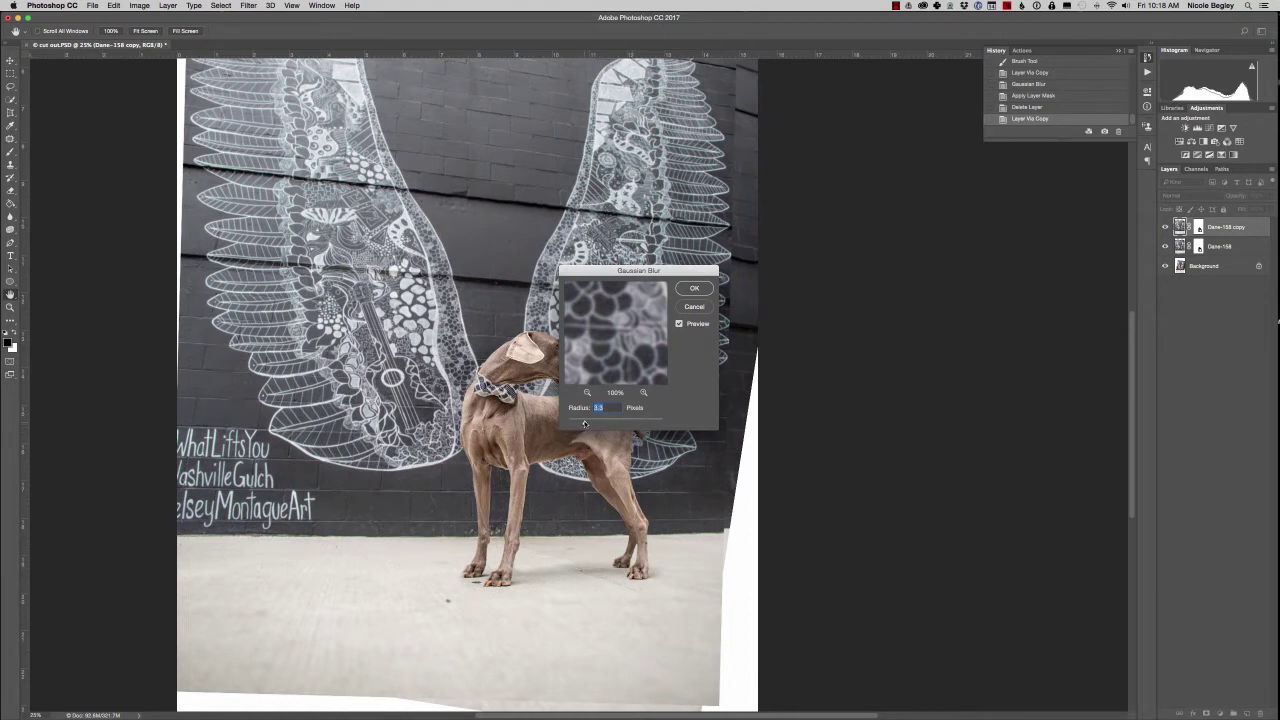
drag(585, 423, 578, 423)
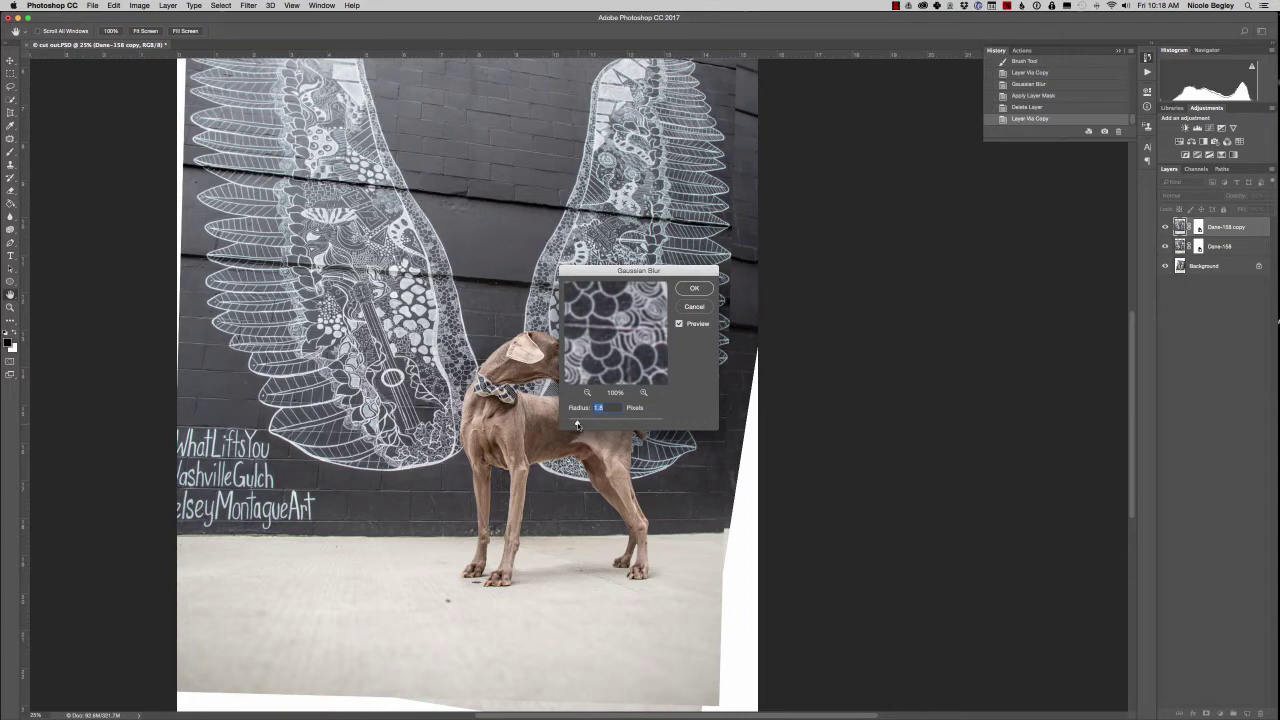
drag(577, 423, 576, 424)
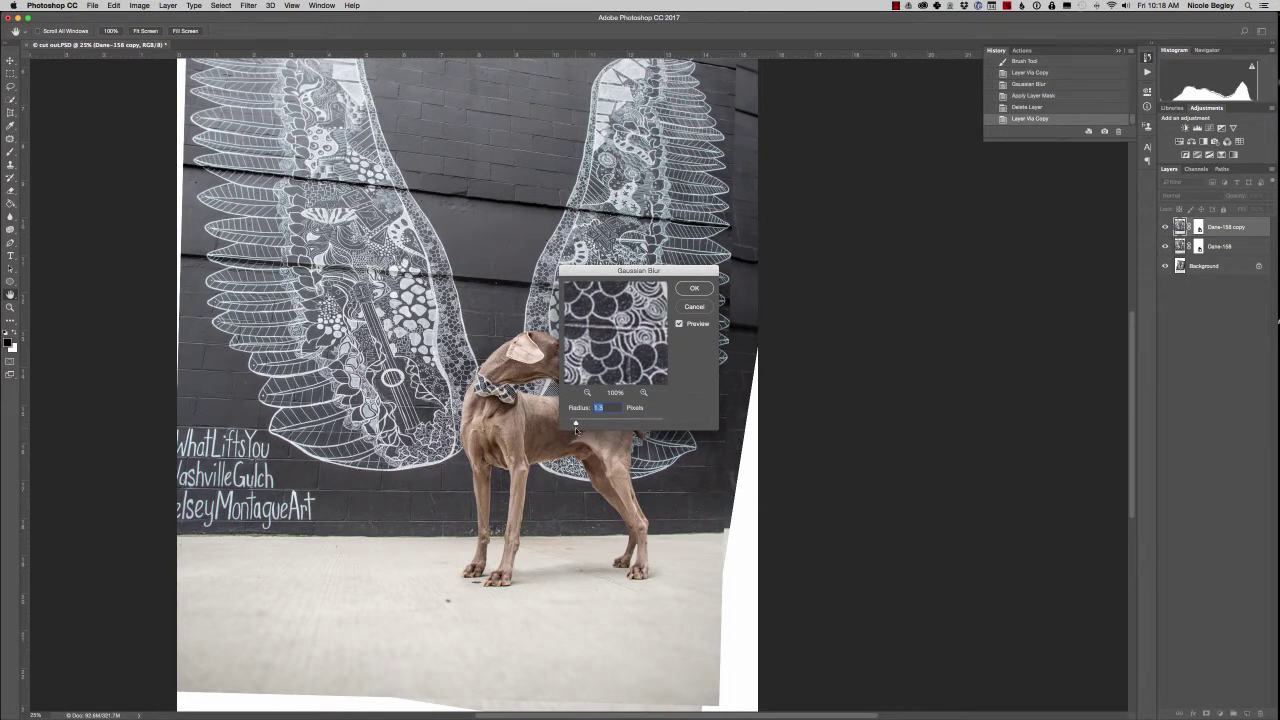
click(694, 288)
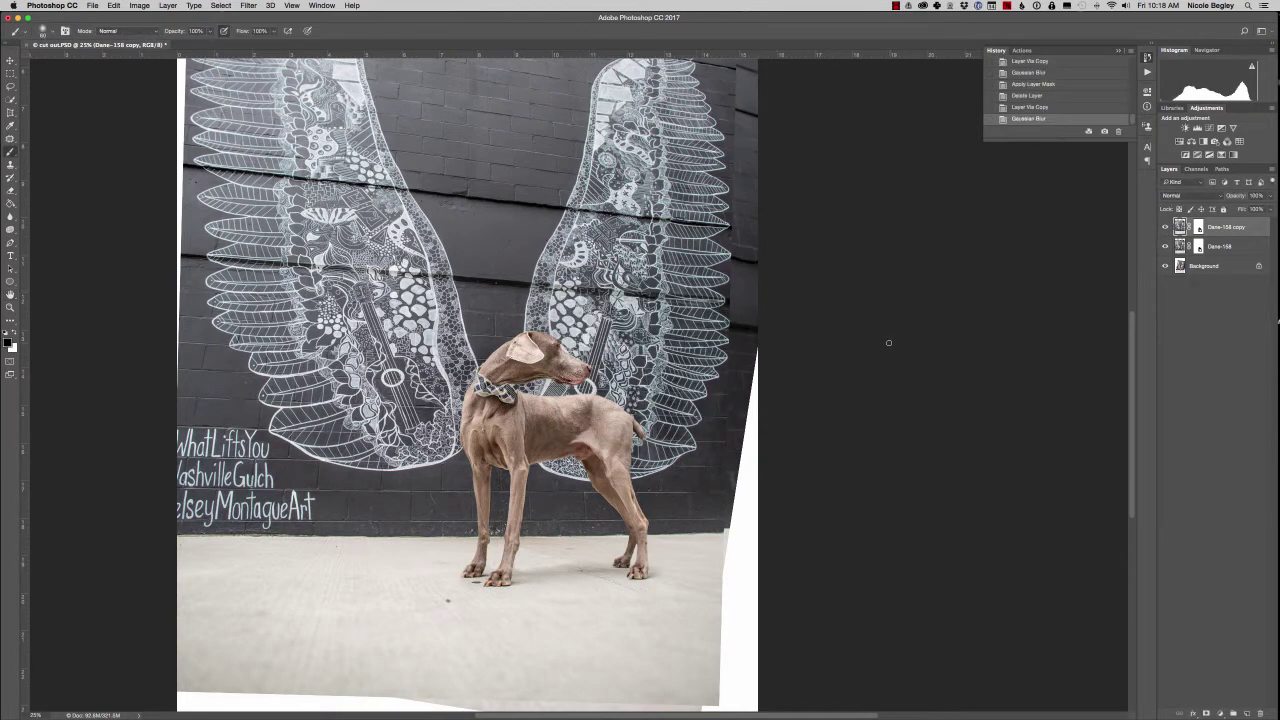
click(1164, 228)
click(1165, 228)
click(1165, 228)
click(1165, 228)
click(1165, 228)
click(1165, 228)
click(1166, 229)
click(1166, 229)
key(super+minus)
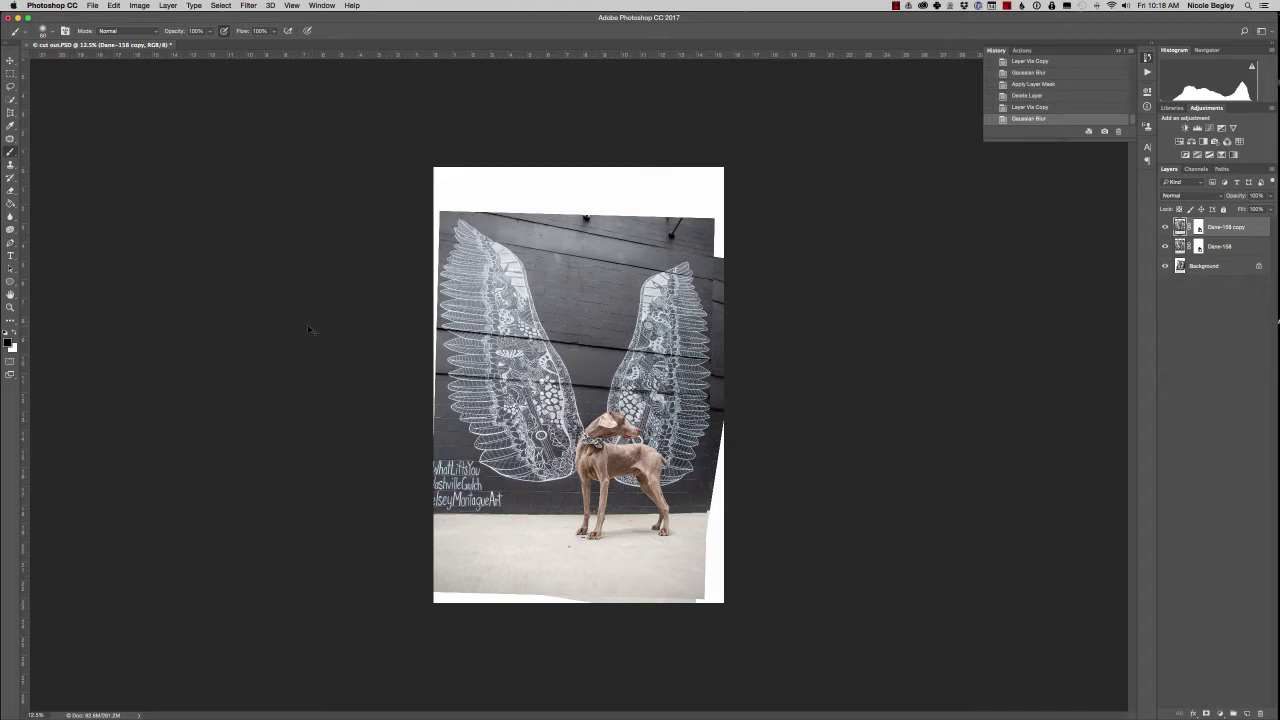
Step: Stamp all visible layers into a new layer, then content-aware fill the lassoed bottom white strip
key(super+alt+shift+e)
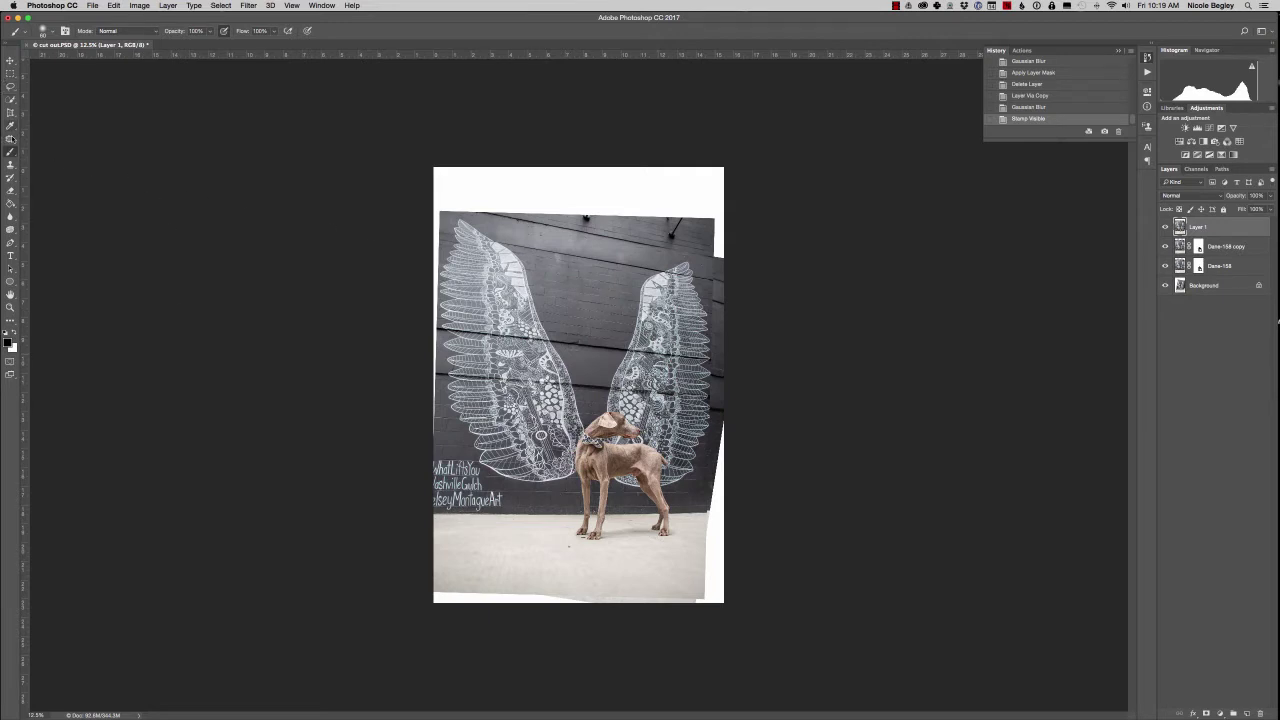
key(l)
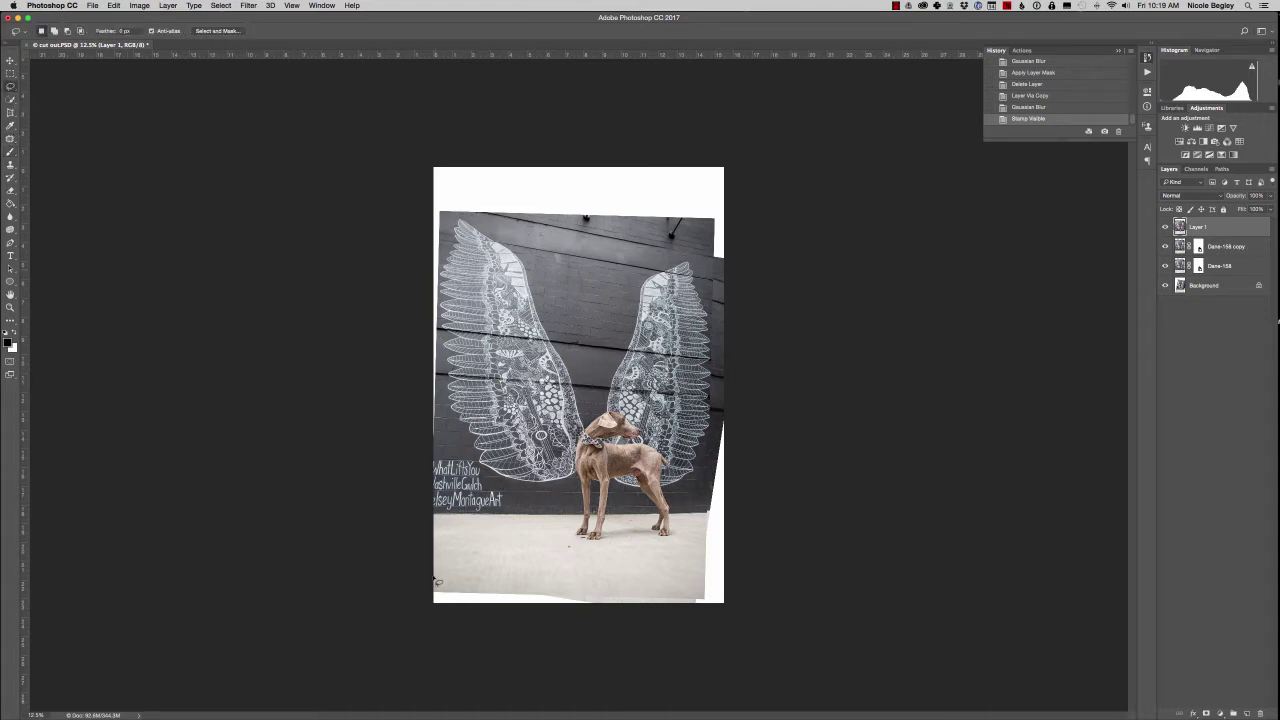
mouse_move(434, 590)
mouse_down()
mouse_move(625, 627)
mouse_move(436, 604)
mouse_up()
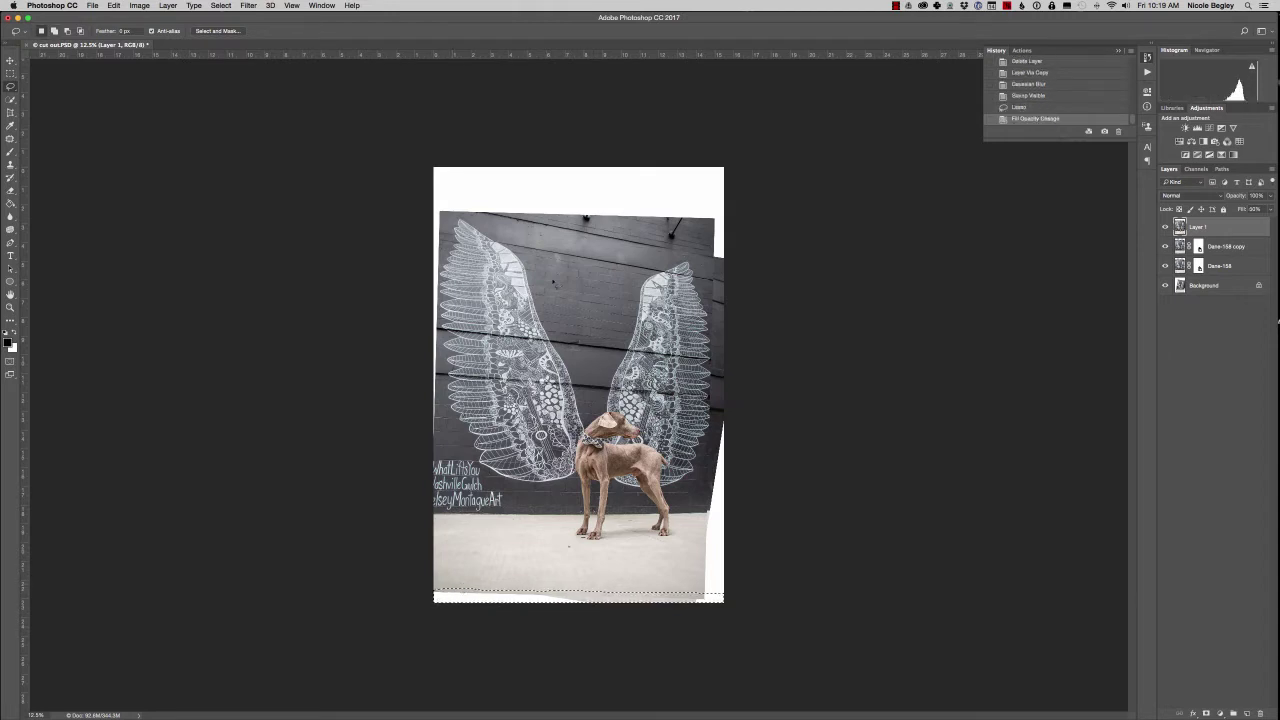
key(shift+F5)
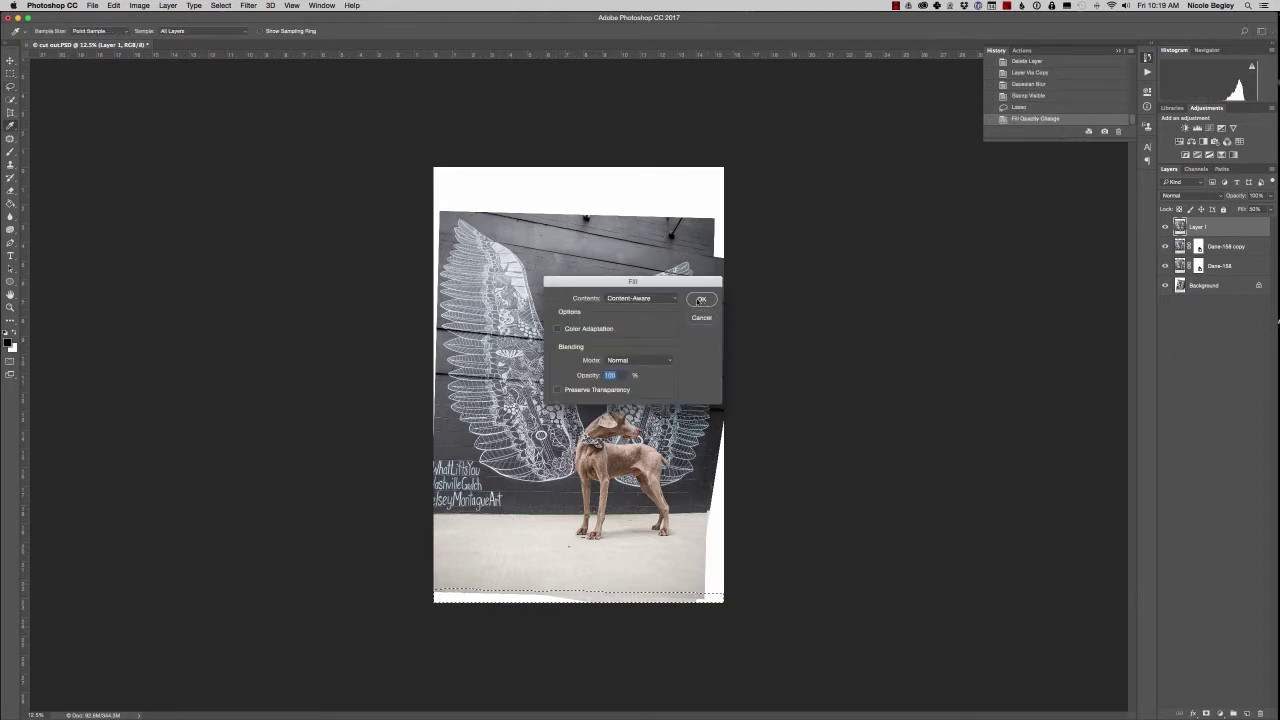
click(701, 299)
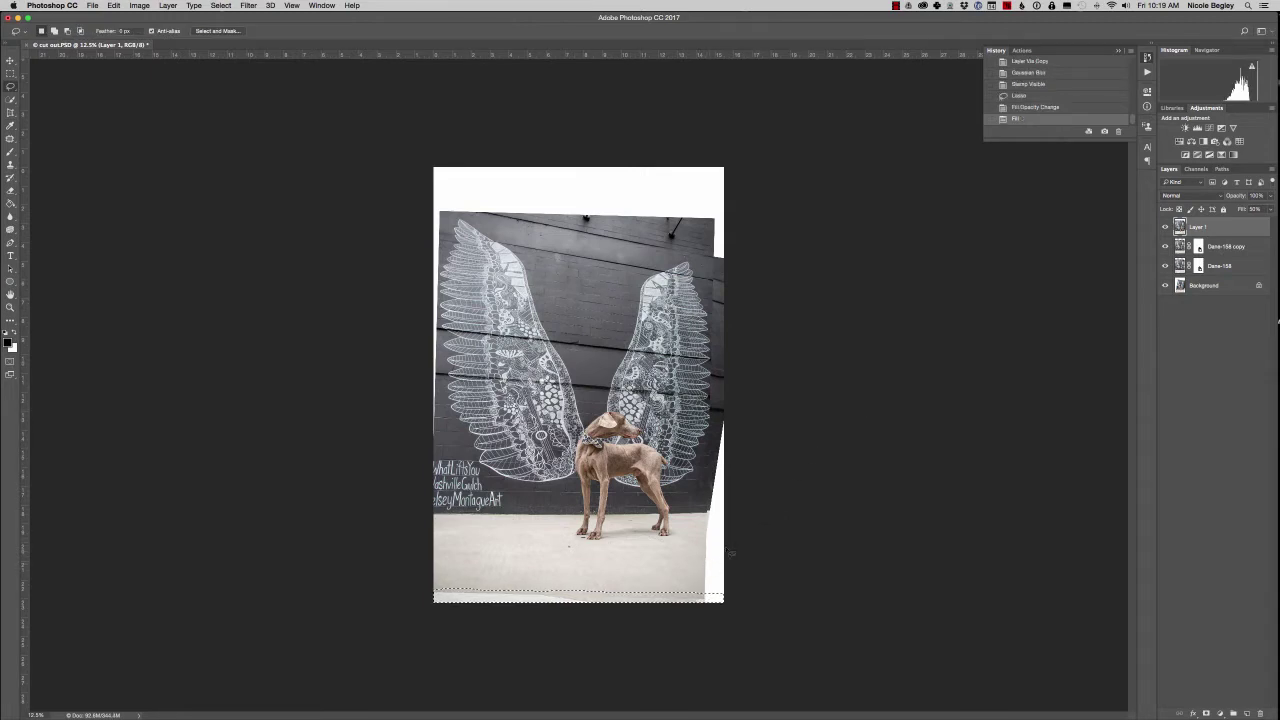
key(super+d)
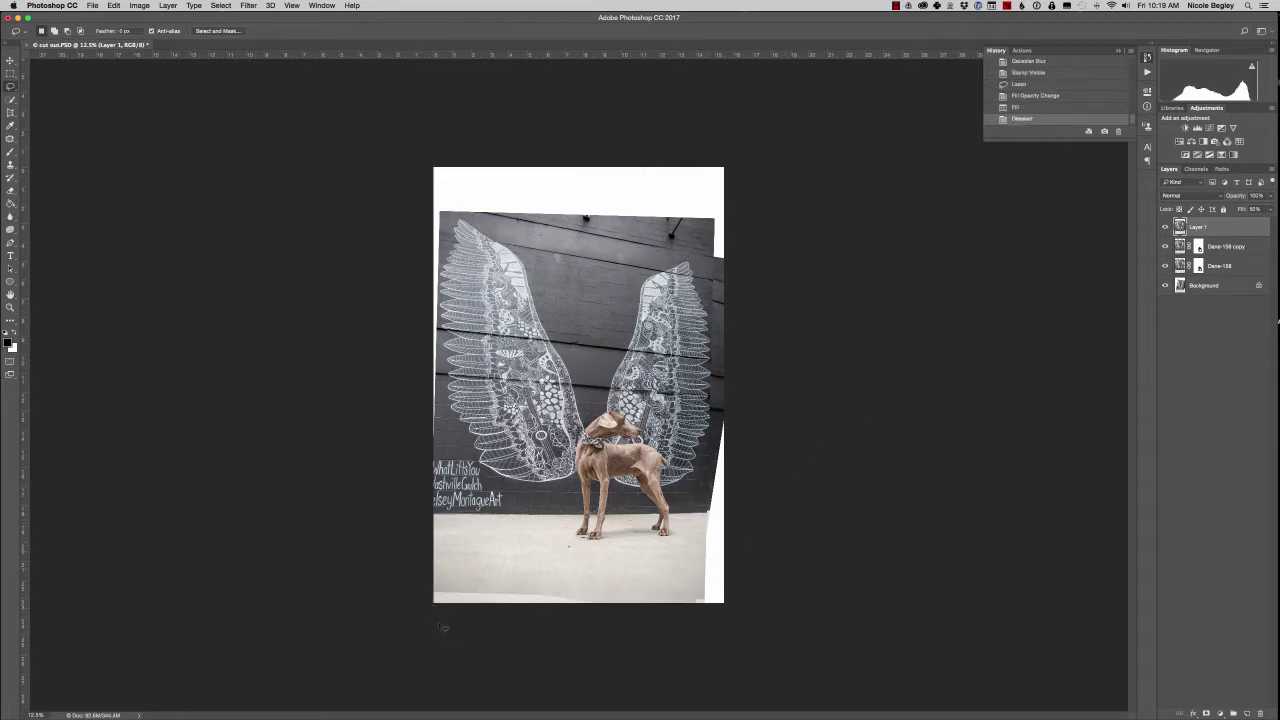
Step: Use the Patch Tool to cover the bottom floor strip and right-edge strip with clean floor
click(14, 150)
right_click(12, 150)
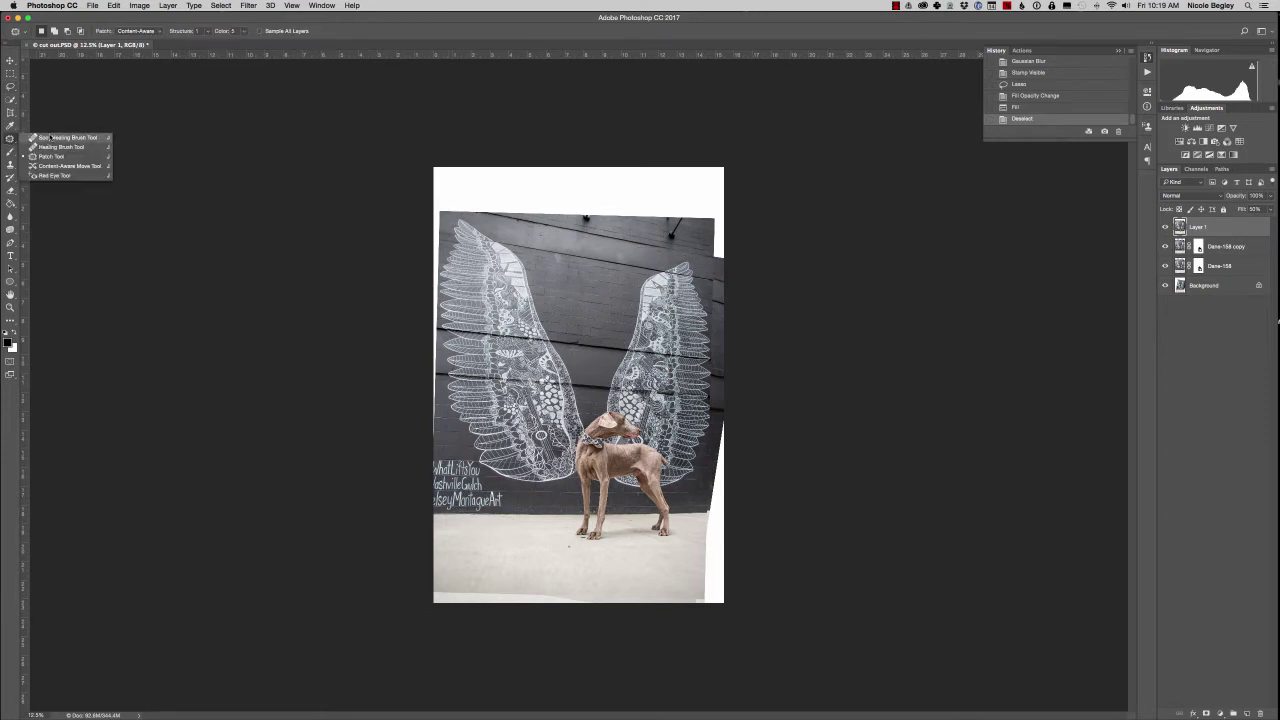
click(45, 156)
drag(438, 592, 622, 617)
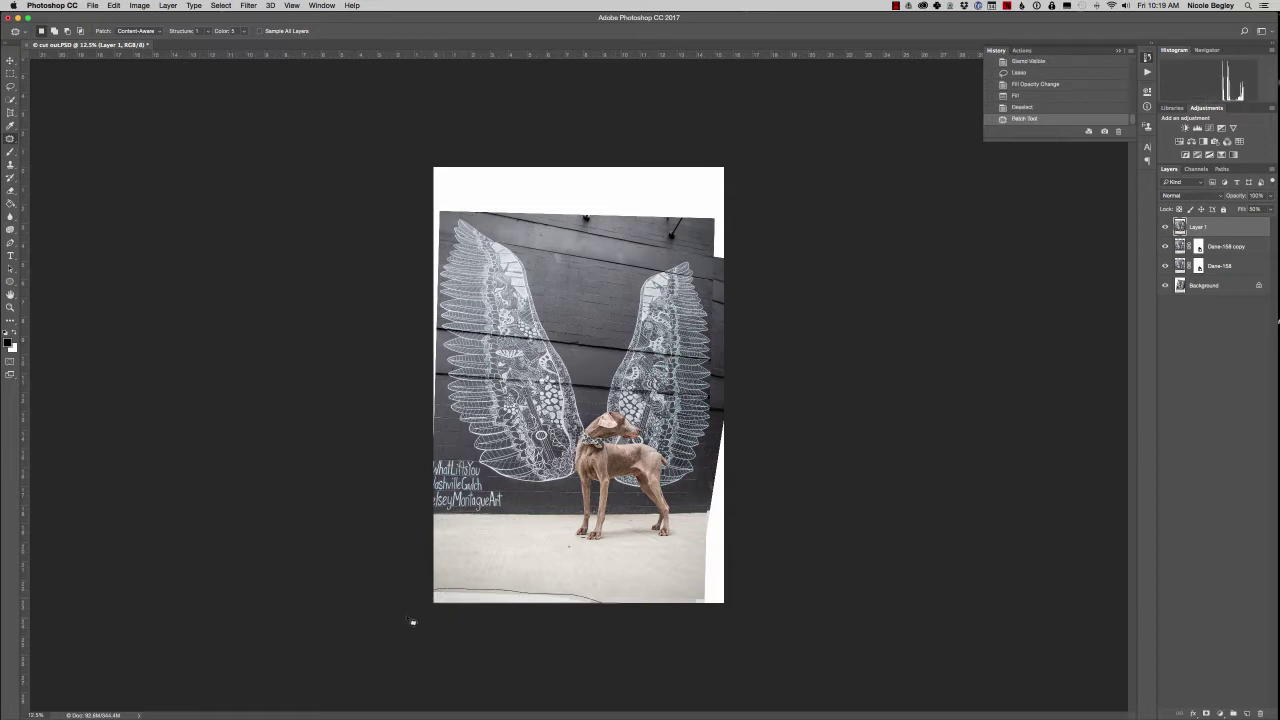
drag(516, 598, 507, 585)
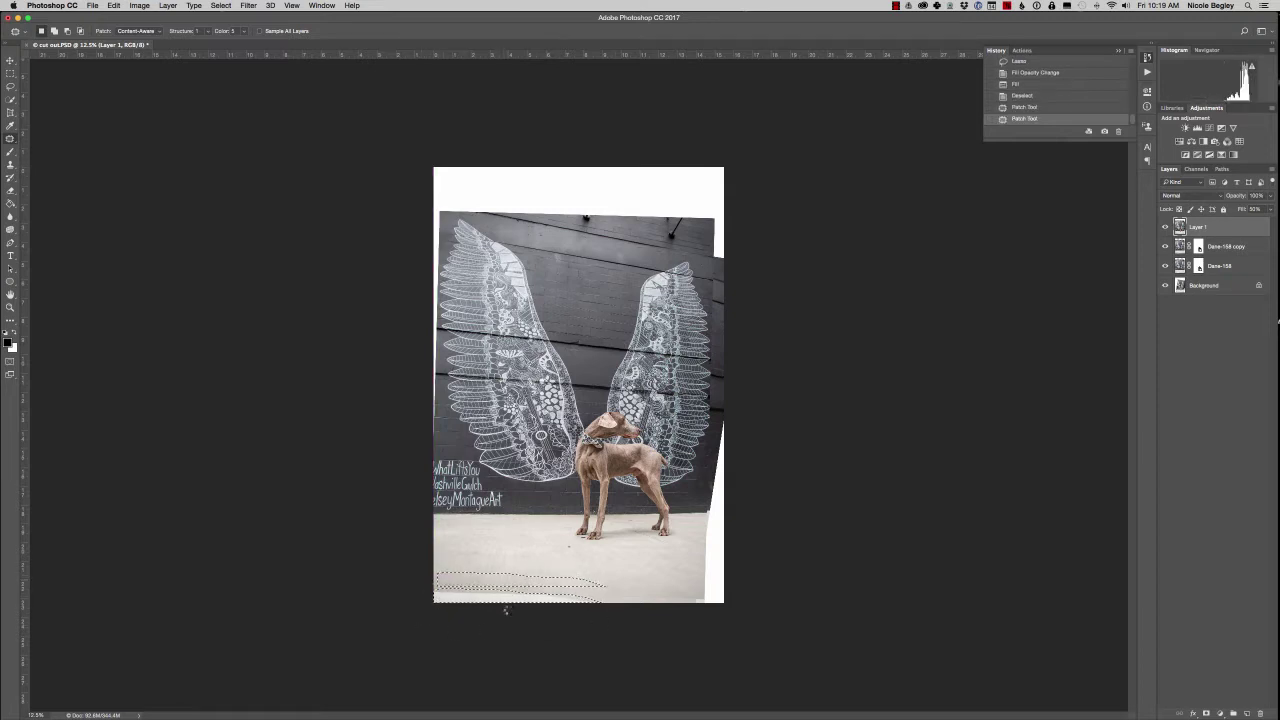
drag(506, 596, 510, 590)
key(super+d)
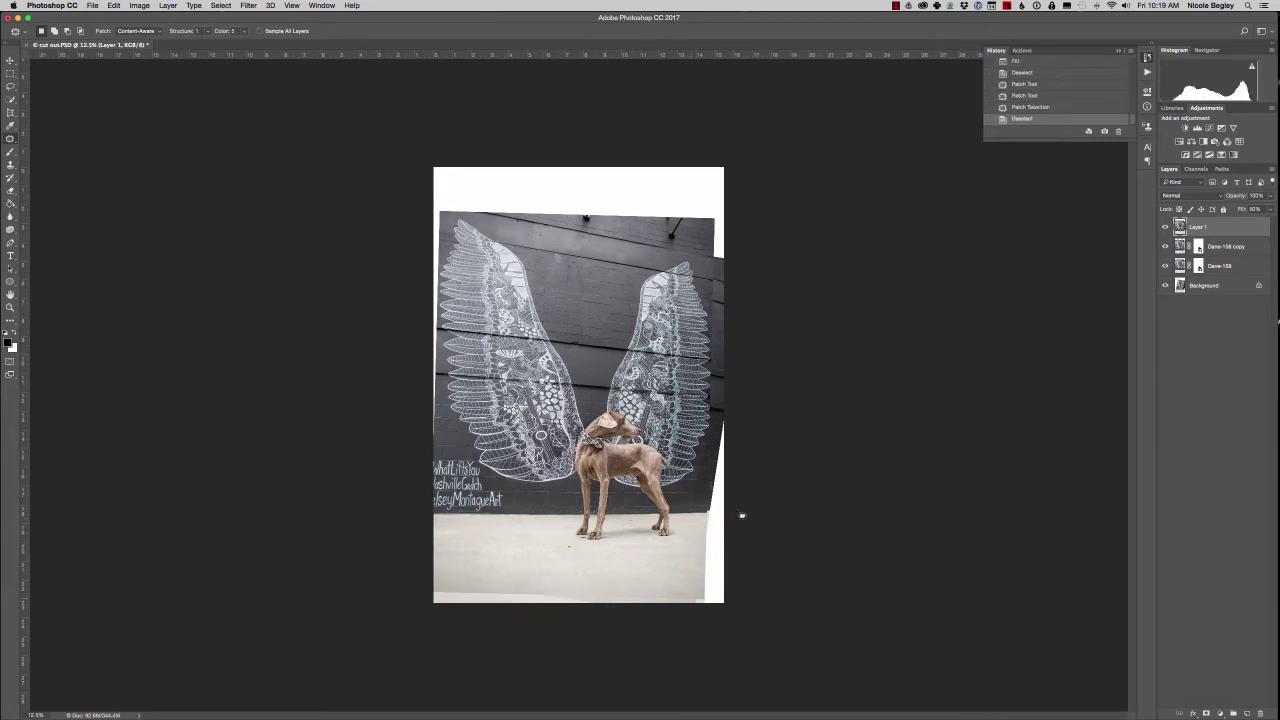
drag(716, 600, 714, 505)
key(super+d)
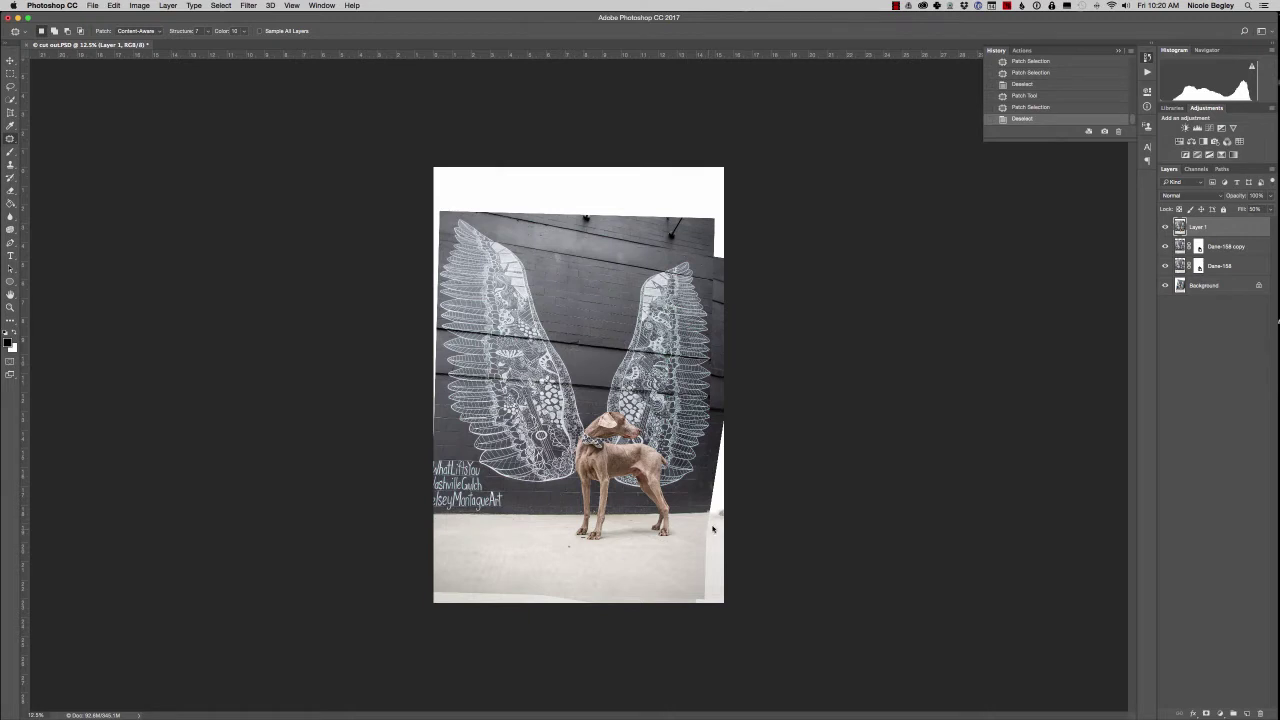
Step: Save the work as a new 'part 2' PSD and merge all layers into one
key(super+shift+s)
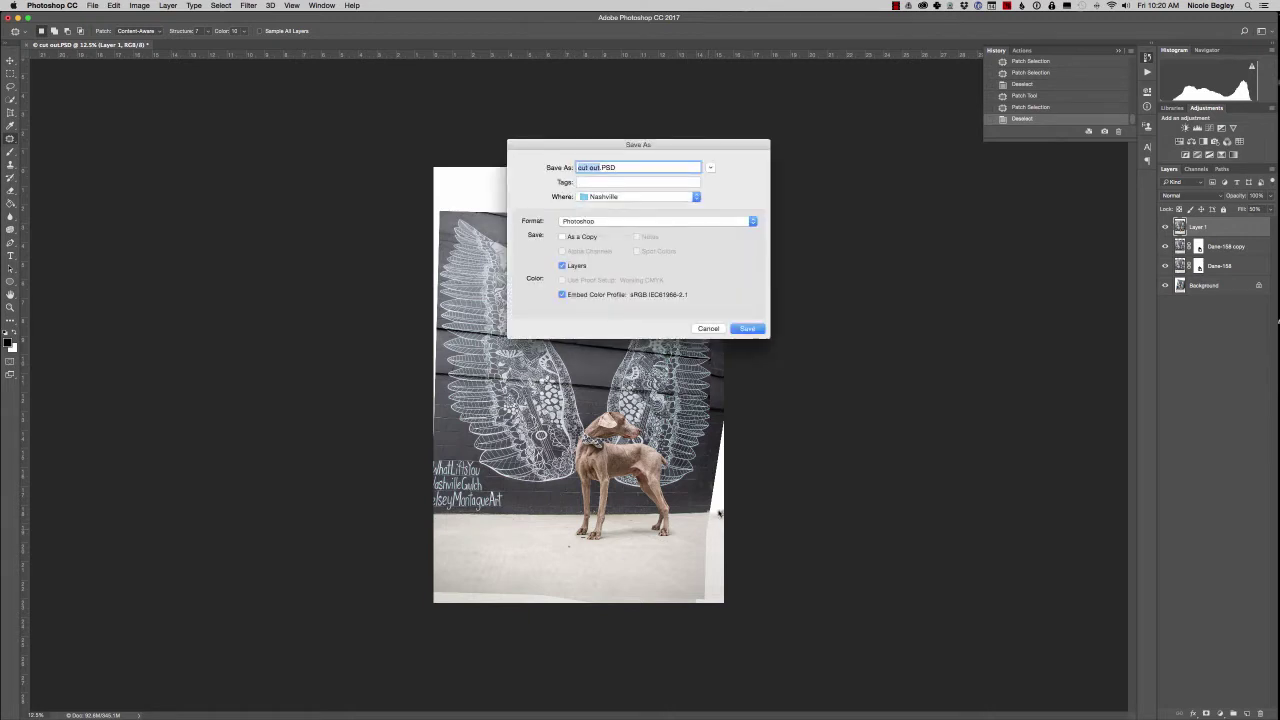
text(par)
key(Return)
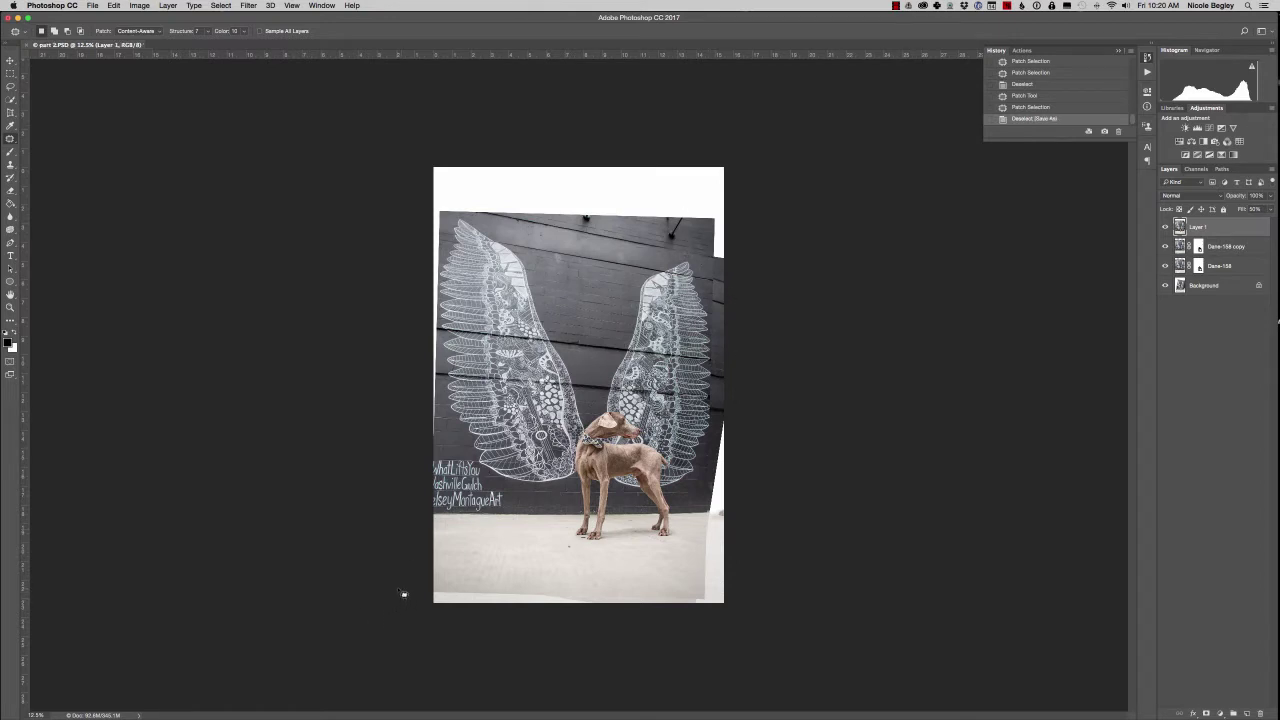
key(shift+cmd+e)
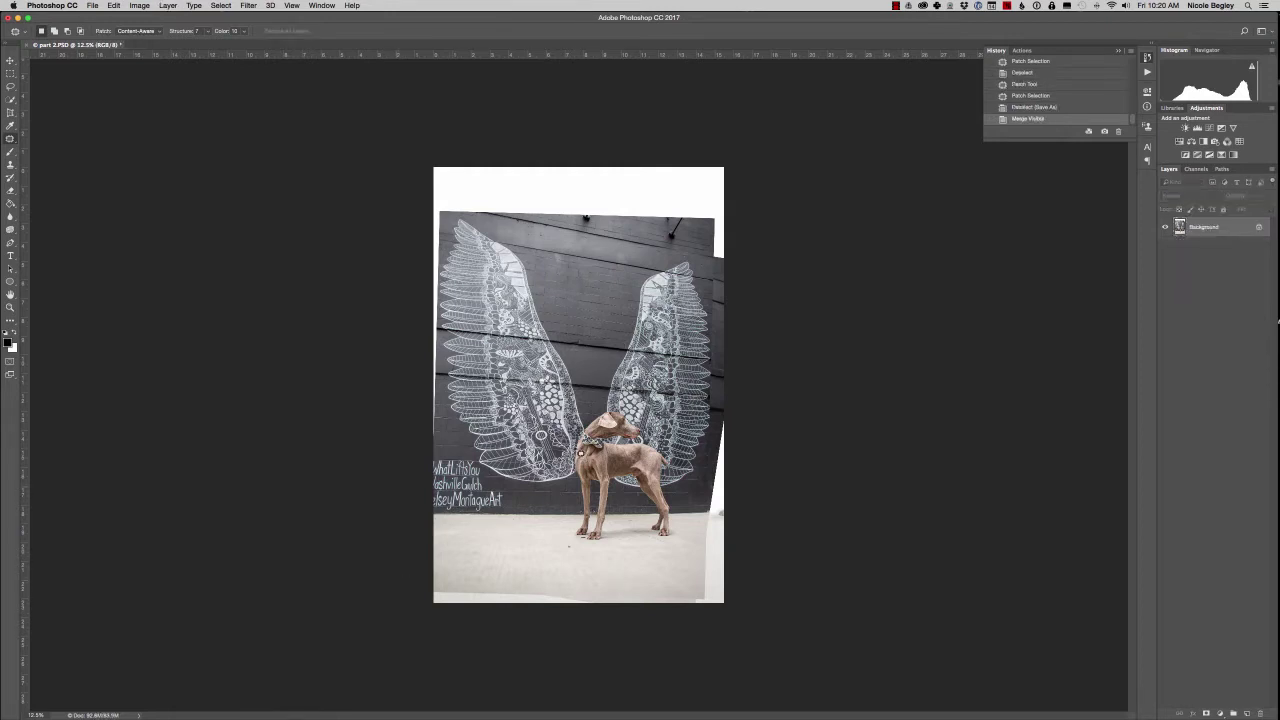
Step: Duplicate the merged layer and outline the bottom and right-edge floor gaps
key(cmd+j)
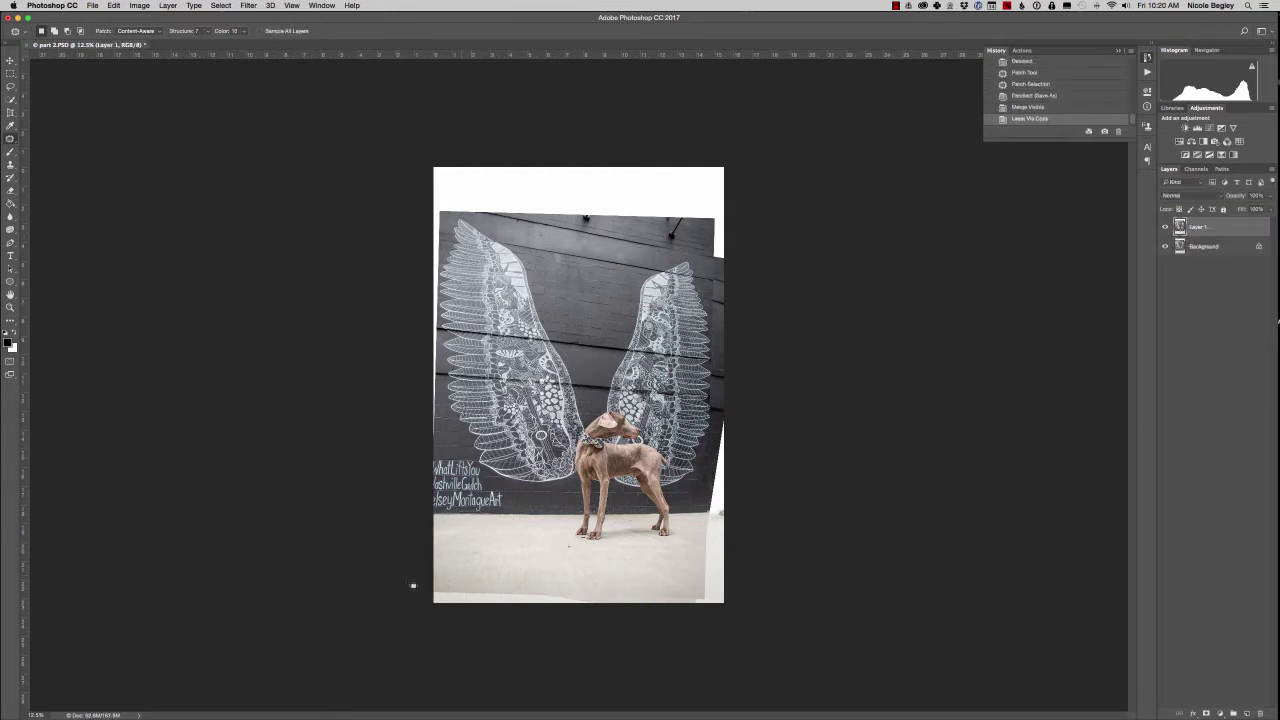
drag(446, 590, 540, 628)
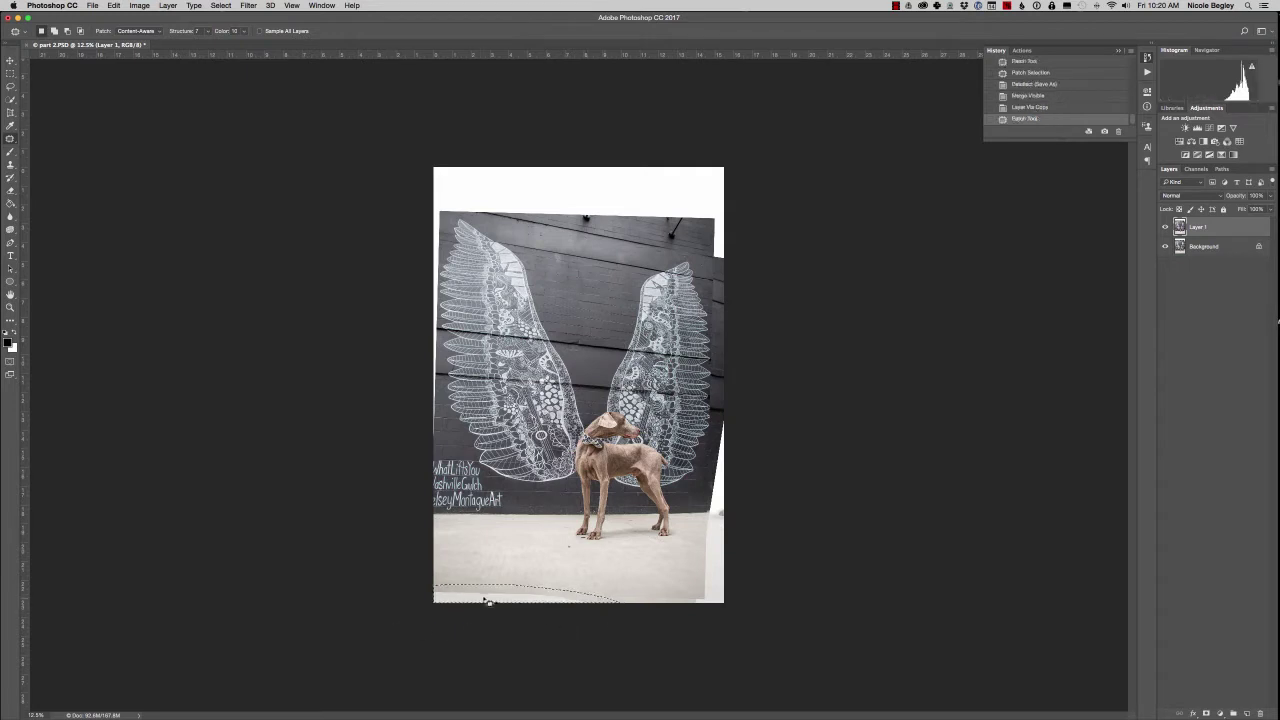
key(cmd+d)
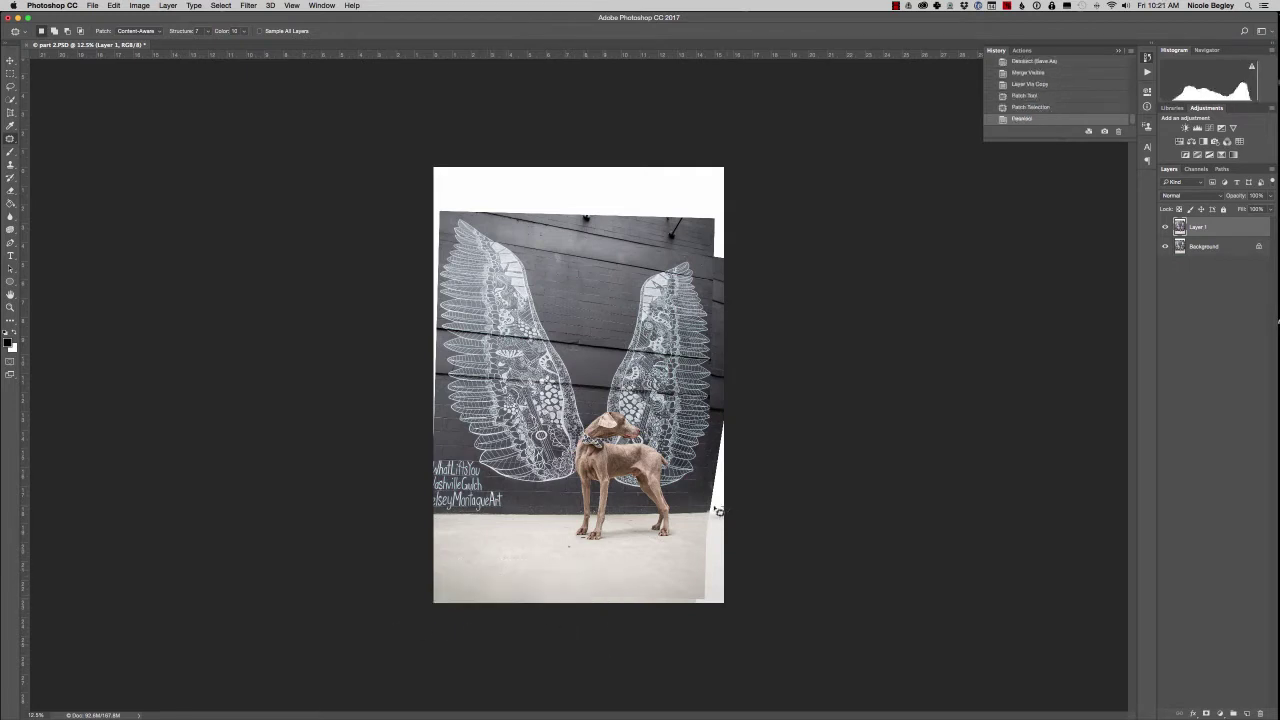
drag(718, 510, 694, 600)
drag(769, 581, 681, 579)
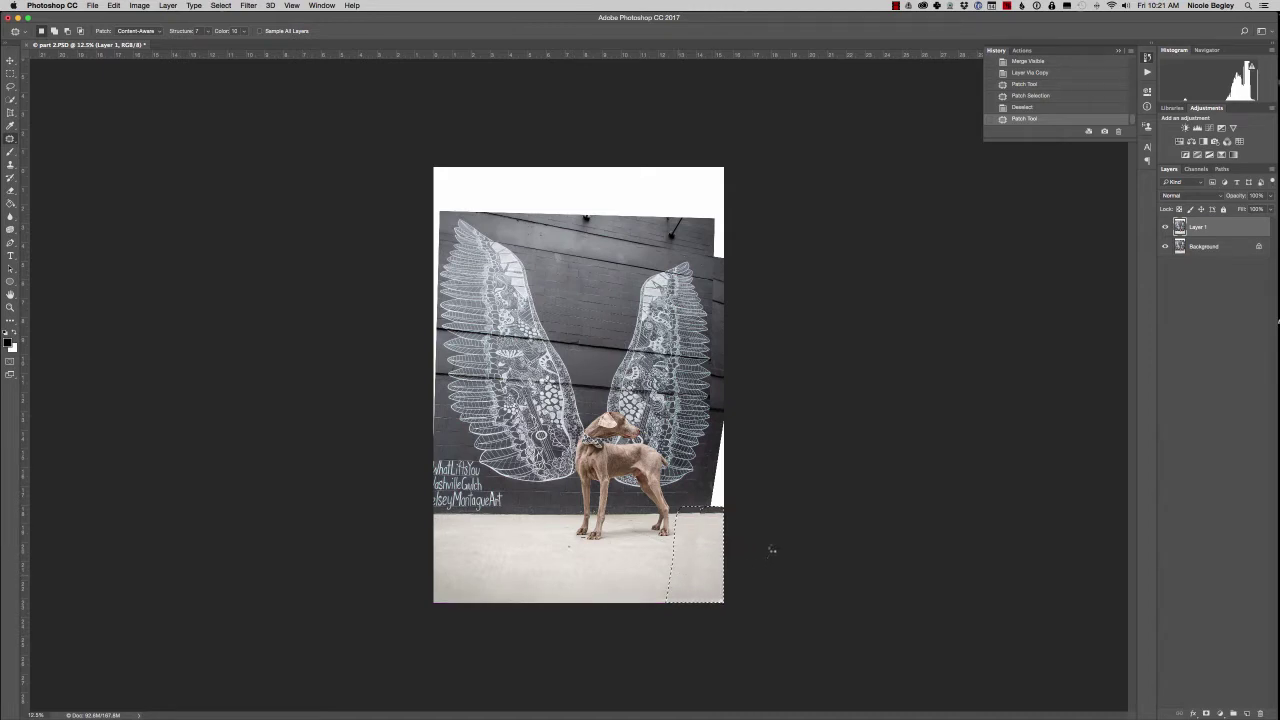
key(super+d)
Step: Content-aware fill the lower-right corner gap and patch a small floor spot
mouse_move(708, 520)
mouse_down()
mouse_move(760, 558)
mouse_move(726, 560)
mouse_up()
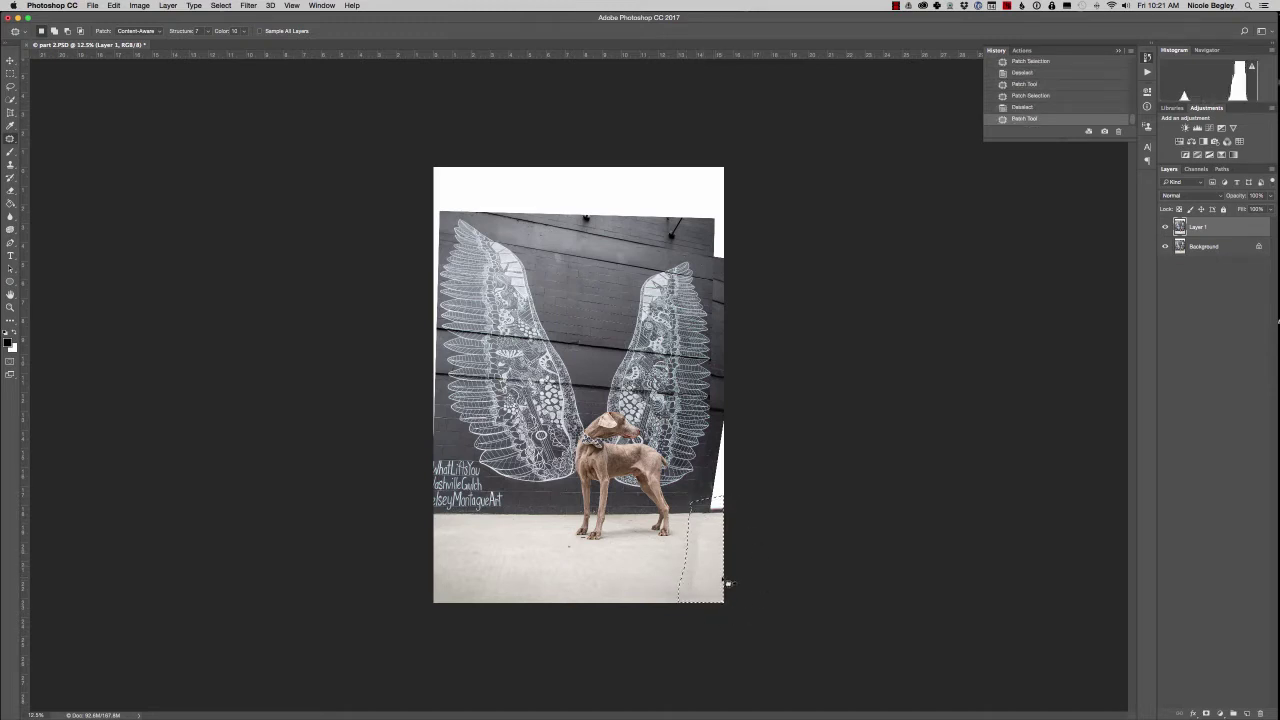
key(i)
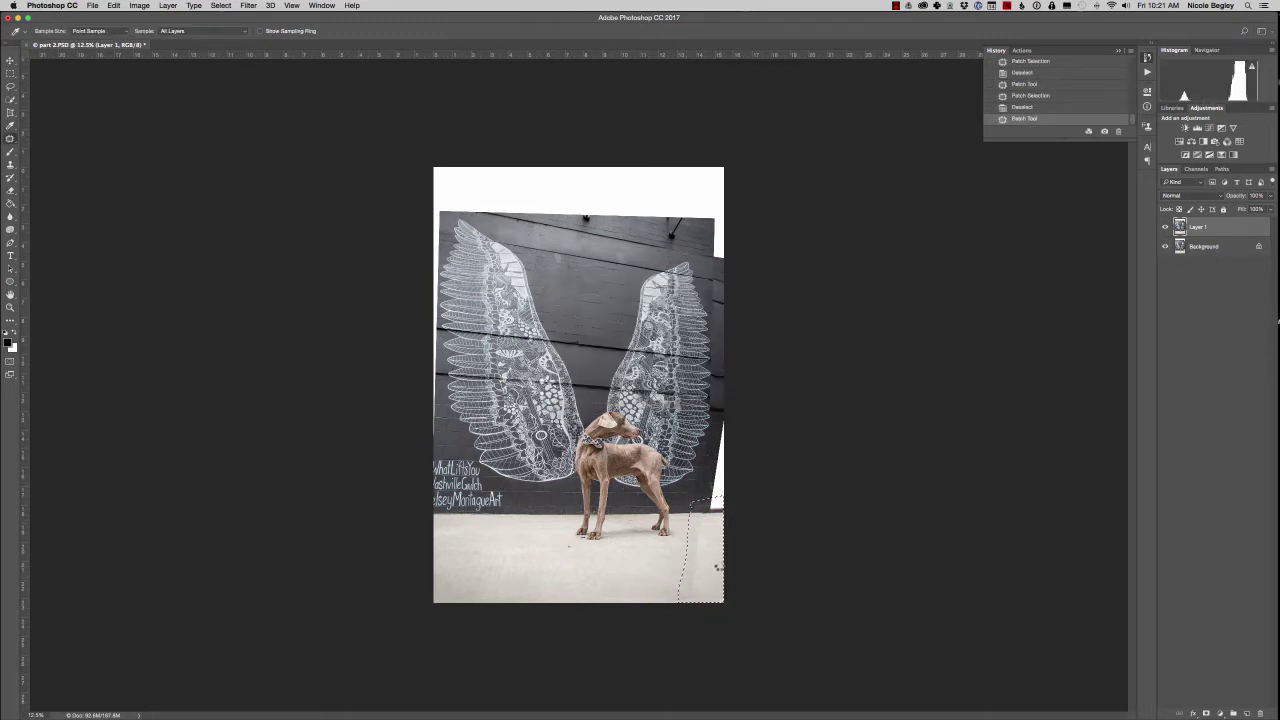
key(j)
key(shift+F5)
key(ctrl+d)
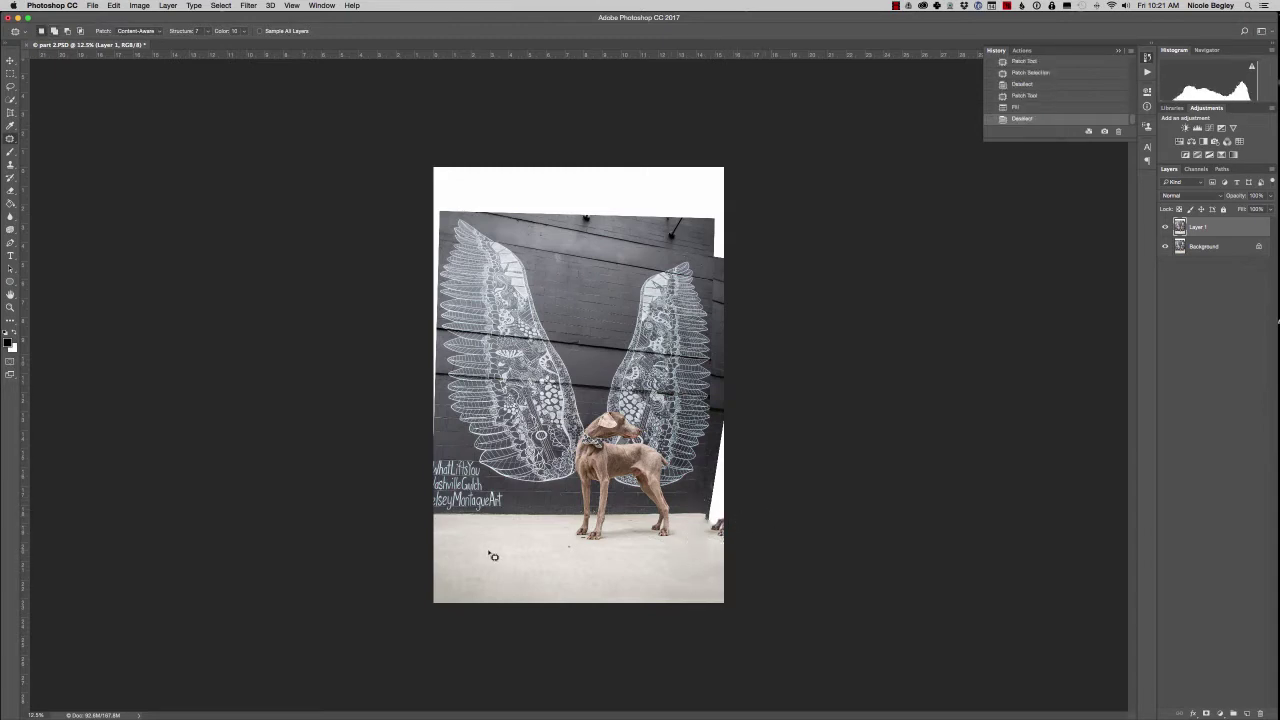
drag(565, 545, 580, 555)
key(ctrl+d)
Step: Spot-heal the streaks and dark stains on the floor near the dog's legs
key(super+plus)
key(super+plus)
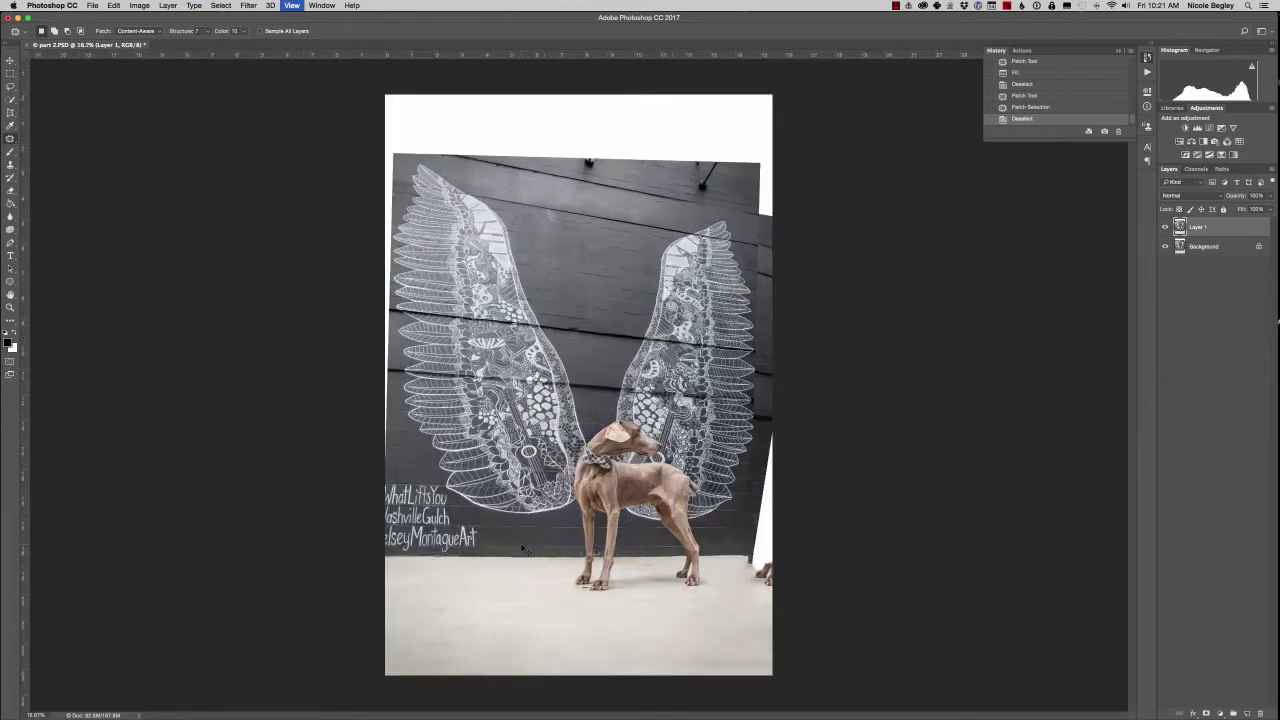
scroll(548, 508, down, 10)
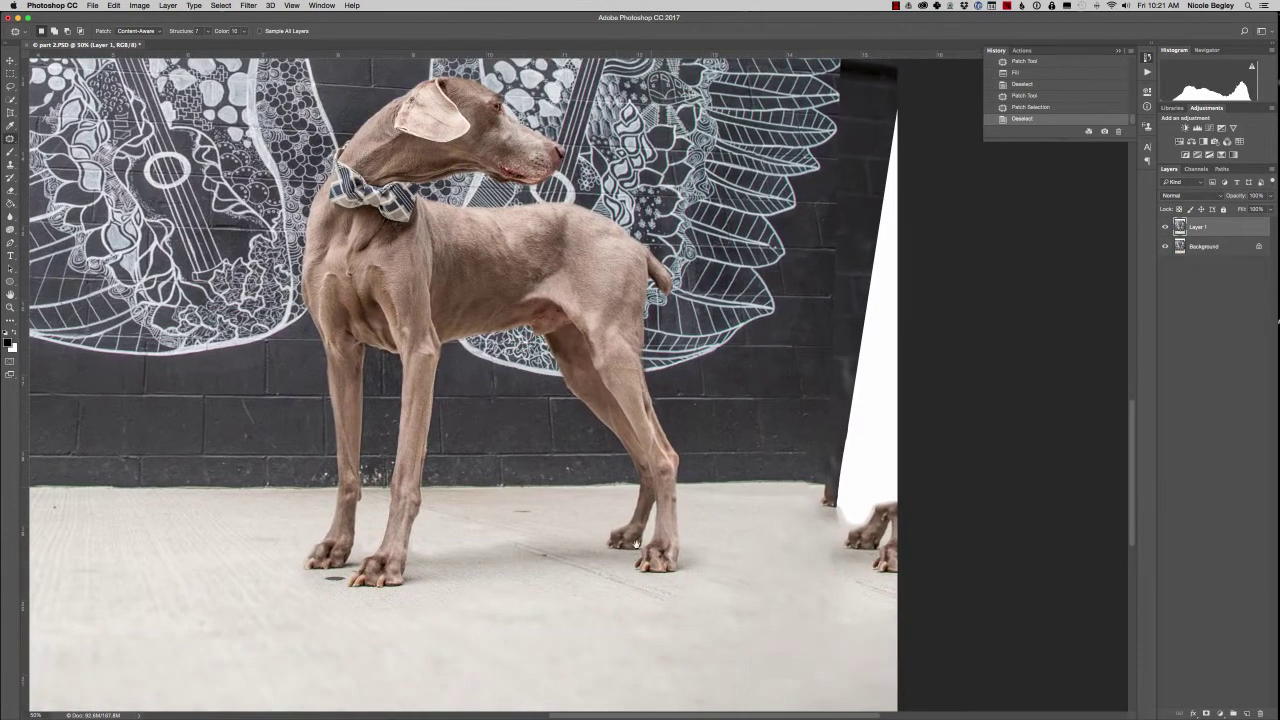
scroll(580, 500, down, 5)
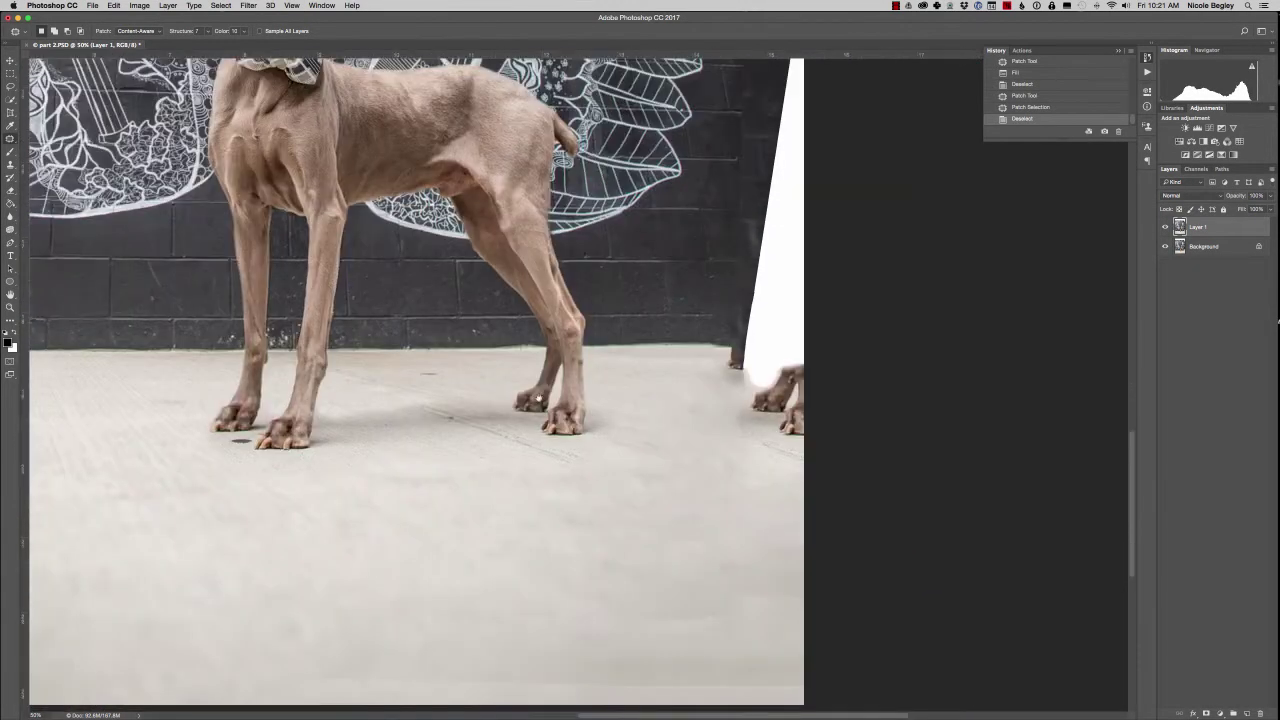
click(10, 140)
click(68, 140)
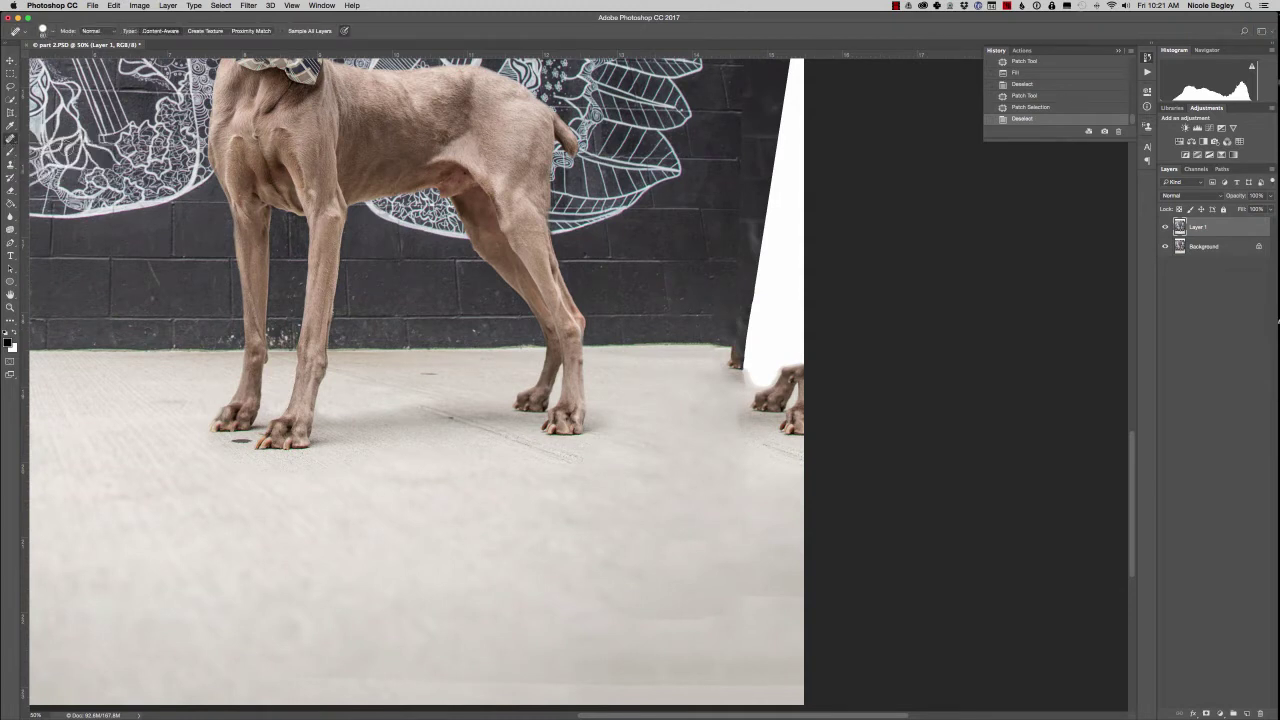
drag(415, 405, 582, 462)
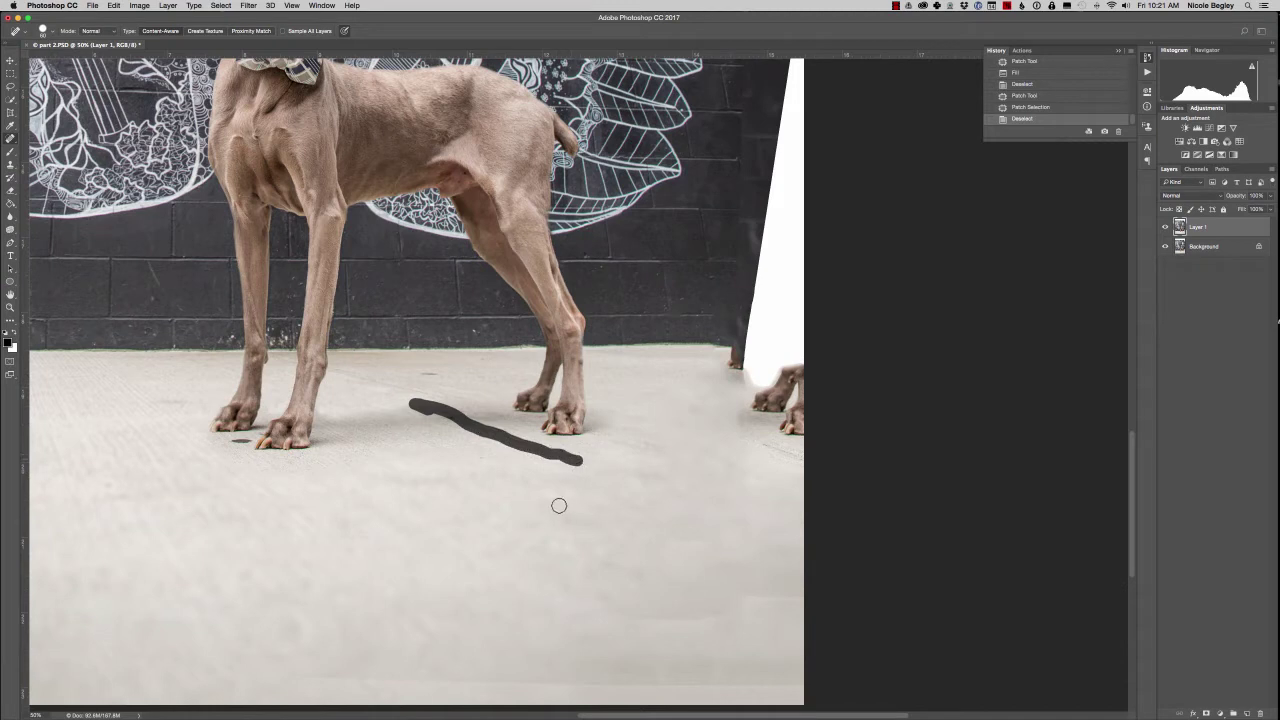
drag(508, 432, 530, 445)
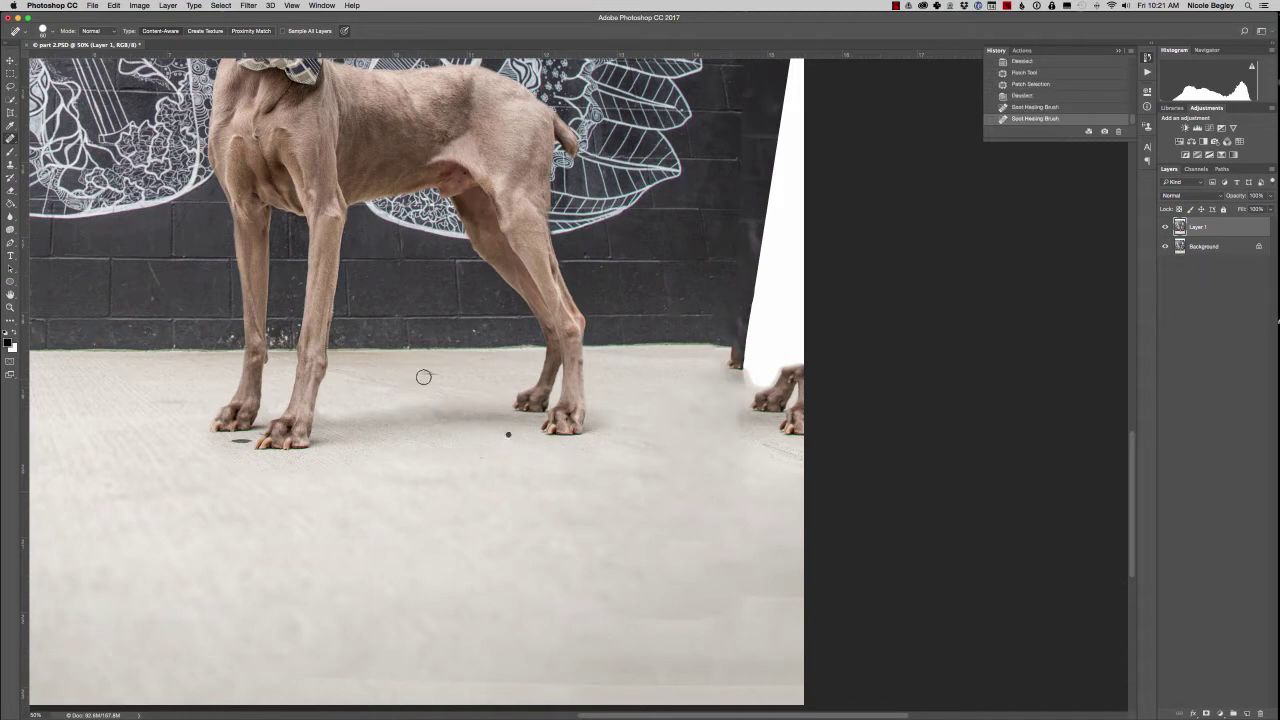
drag(440, 376, 413, 379)
drag(335, 374, 465, 405)
Step: Heal the small spots beside the hind leg, at the wall base, and on the floor
click(288, 361)
click(280, 355)
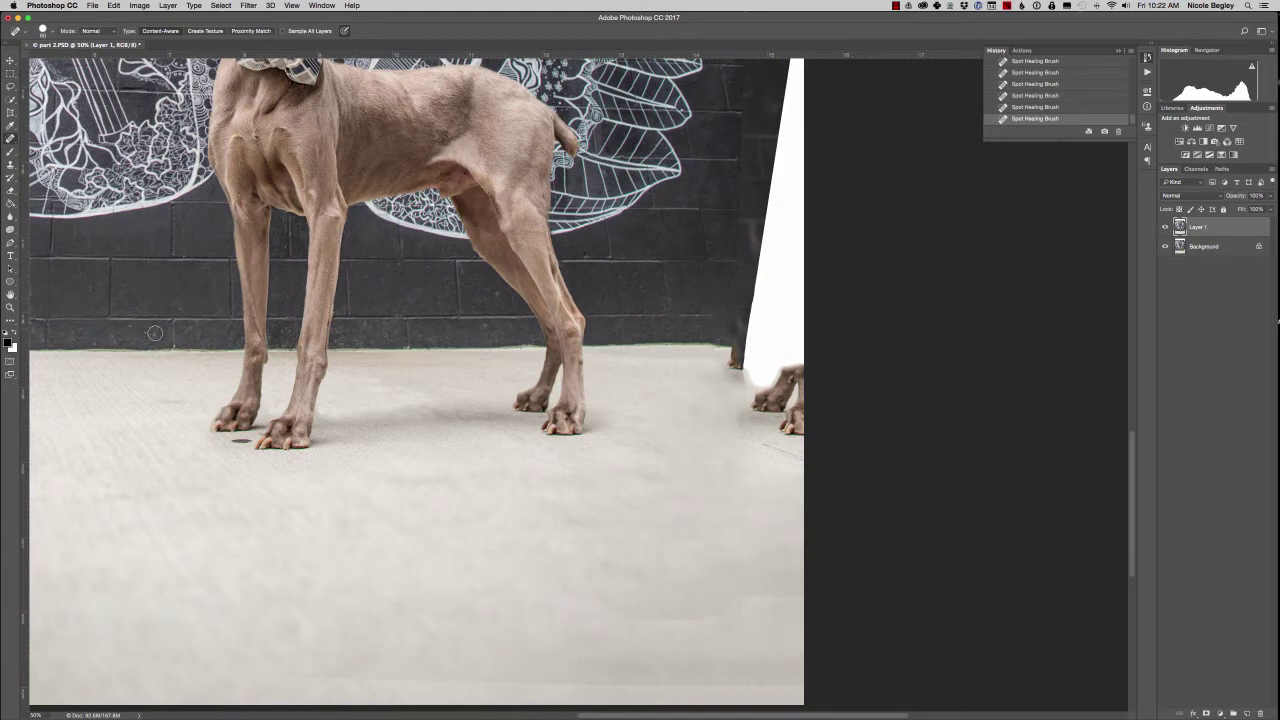
drag(248, 440, 232, 442)
click(485, 460)
Step: Patch two blotchy floor areas with cleaner pavement using the Patch Tool
key(super+minus)
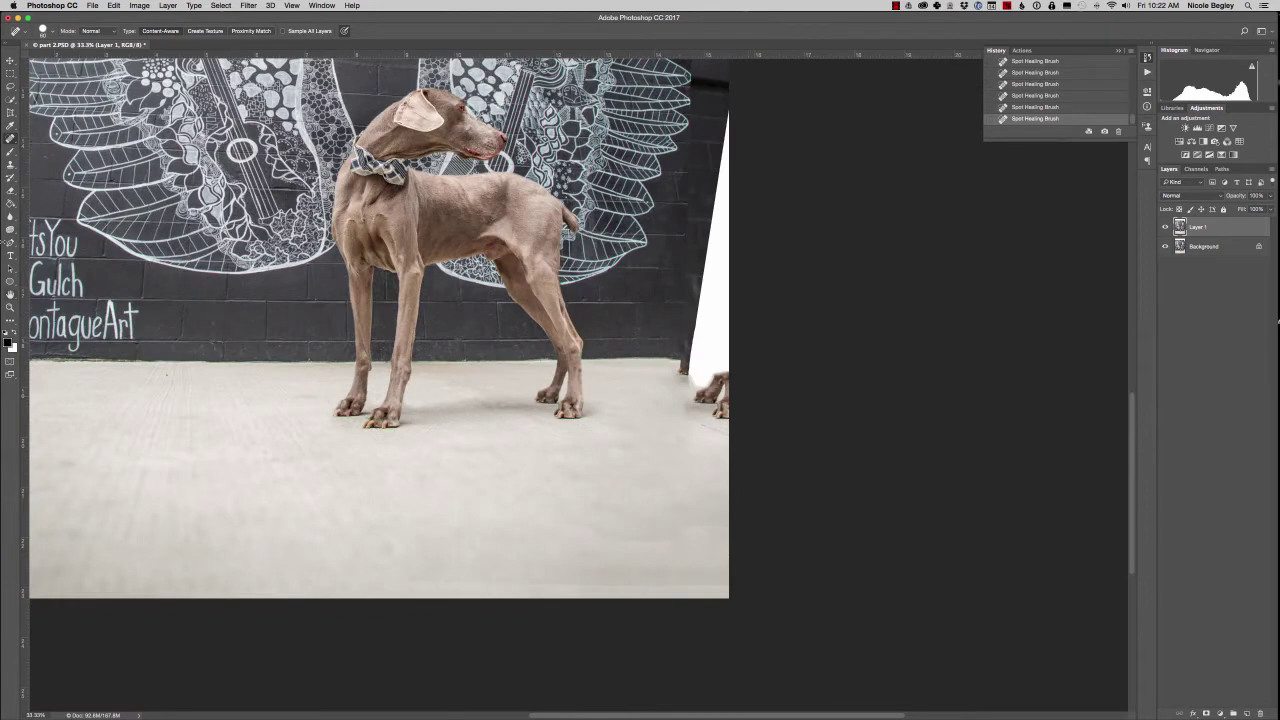
right_click(11, 139)
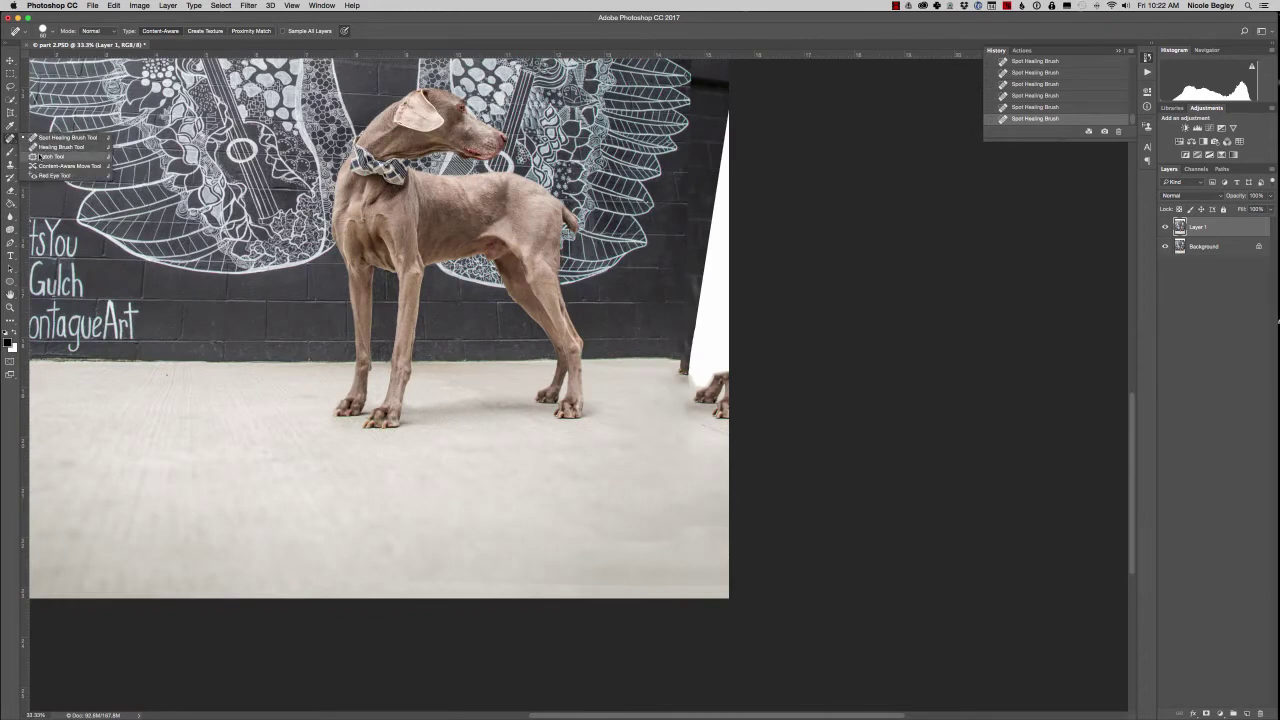
click(60, 157)
mouse_move(728, 494)
mouse_down()
mouse_move(412, 560)
mouse_move(313, 630)
mouse_up()
drag(600, 585, 502, 556)
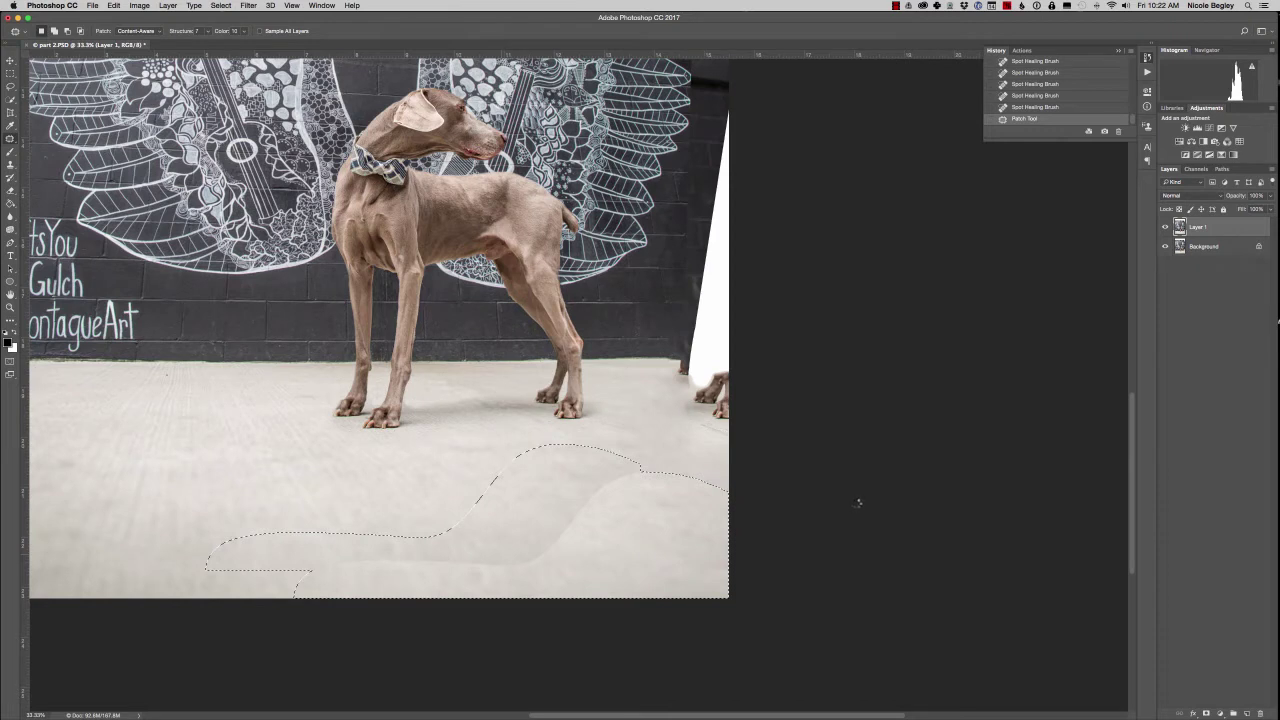
key(super+d)
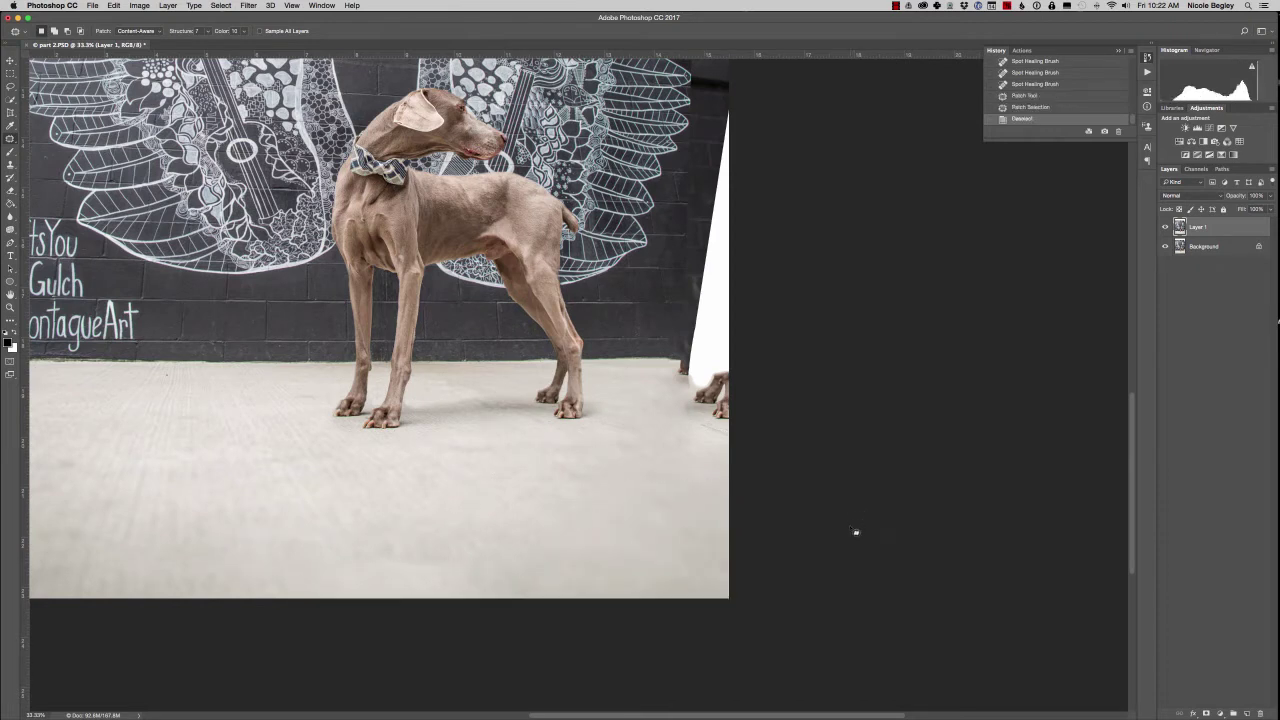
drag(400, 545, 404, 541)
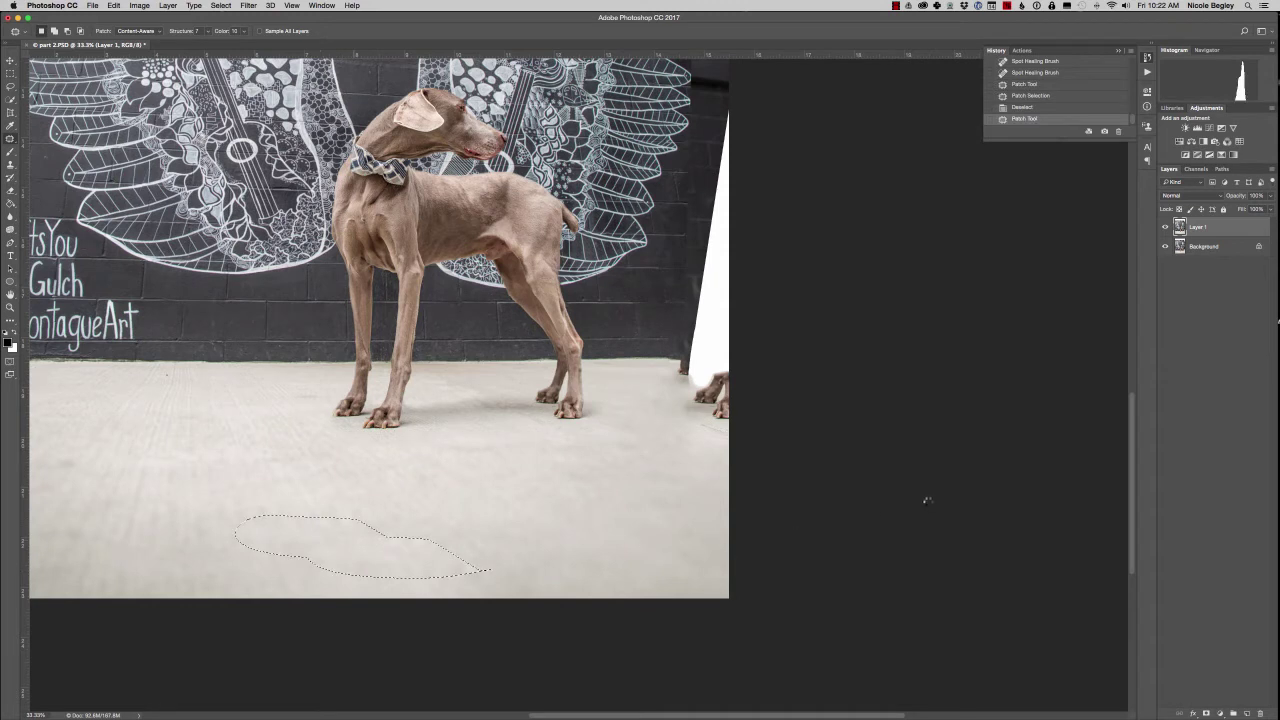
key(super+d)
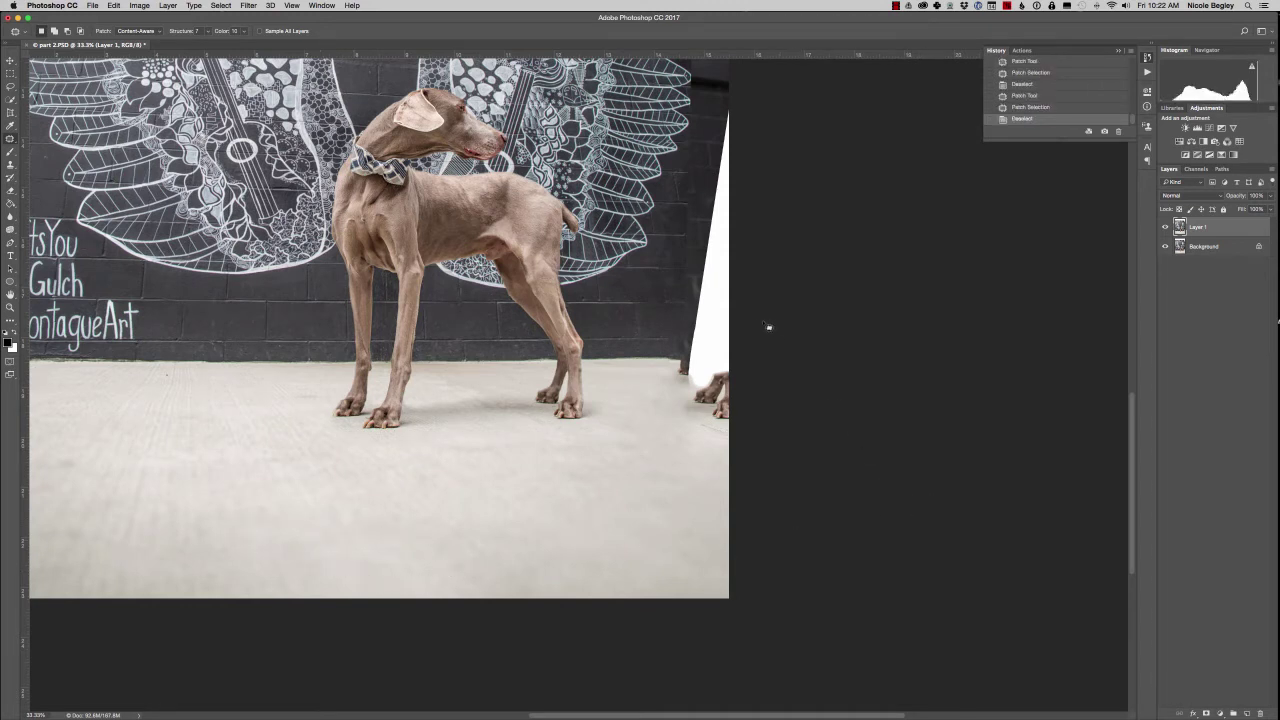
Step: Content-aware fill the white wedge along the right wall edge
drag(731, 110, 690, 206)
drag(690, 206, 766, 358)
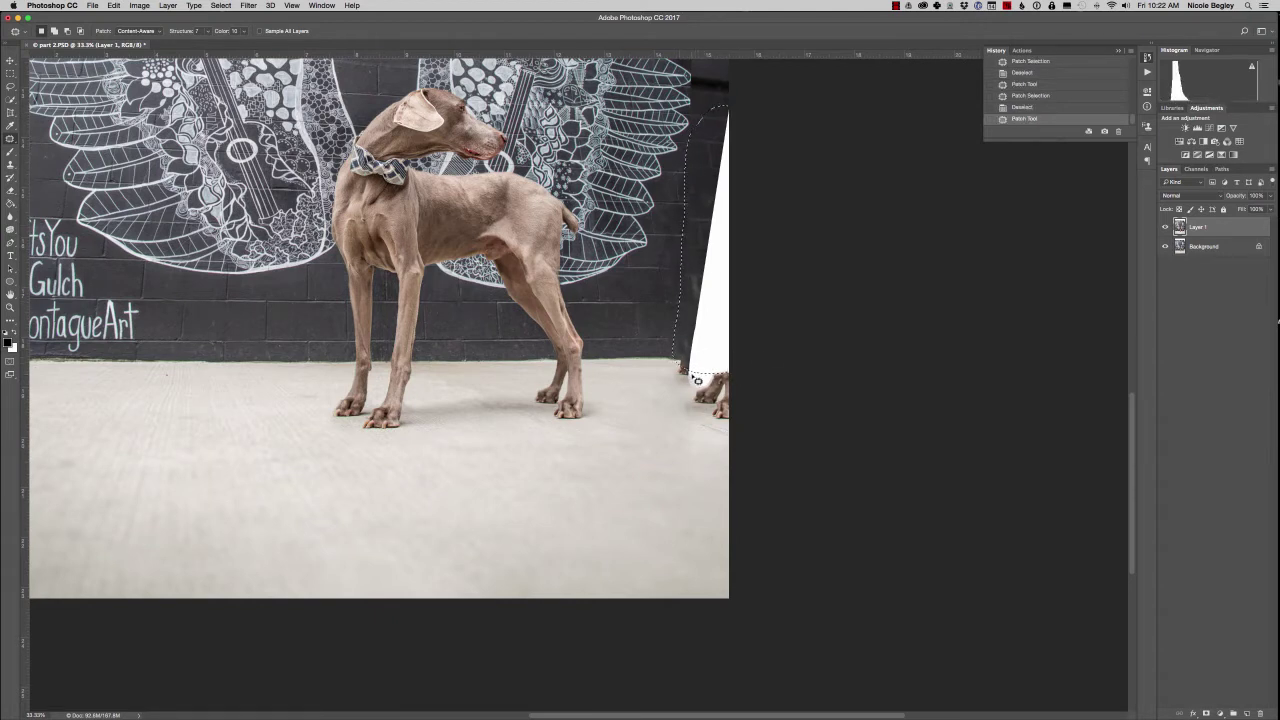
right_click(690, 377)
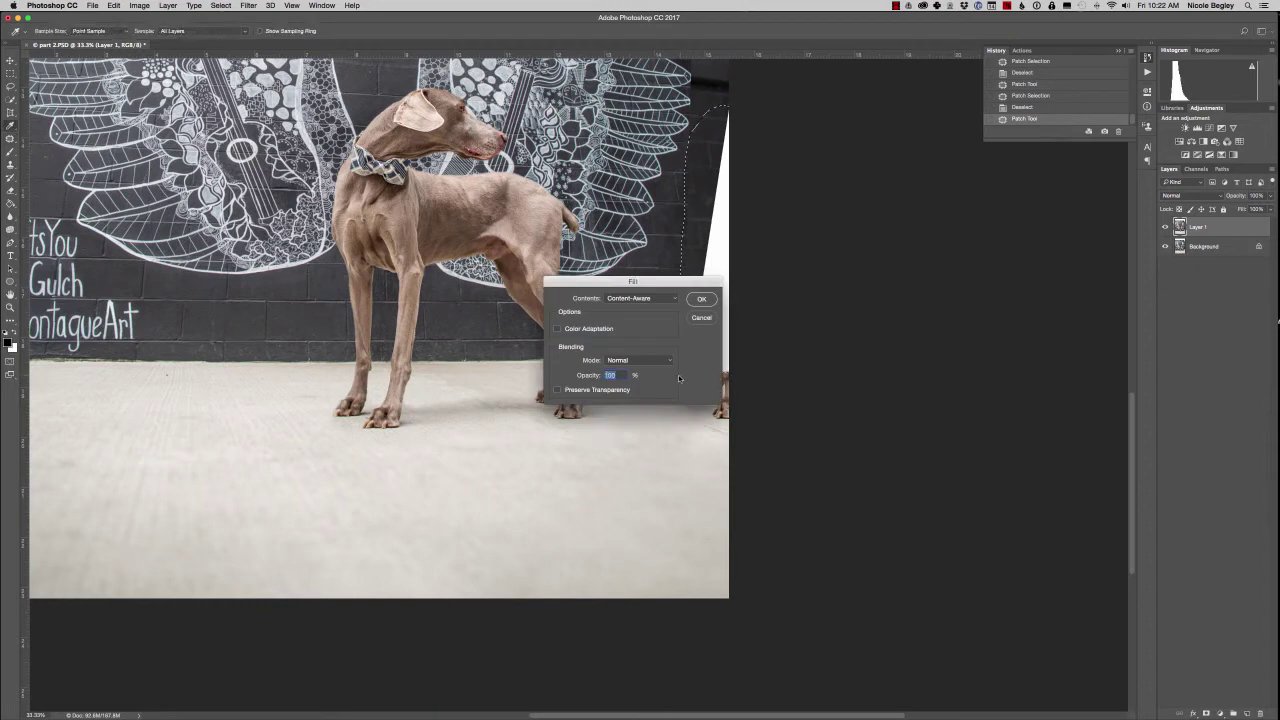
key(Escape)
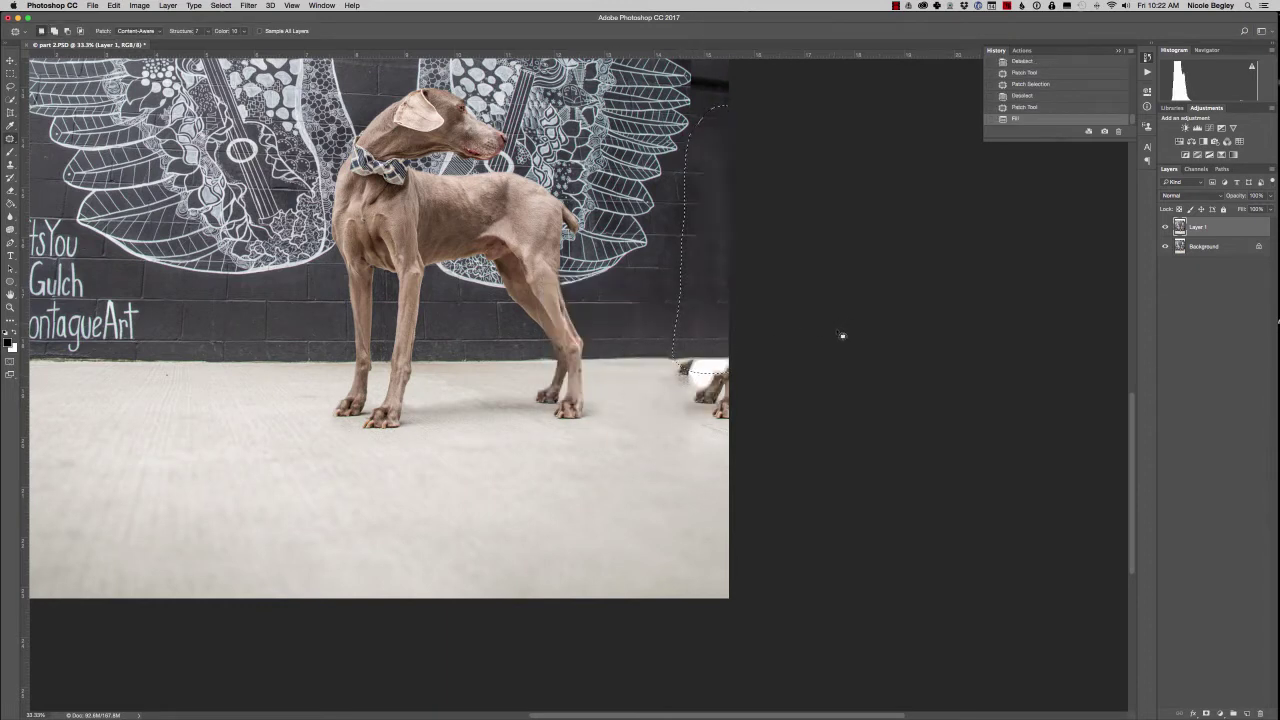
key(super+d)
Step: Patch away the second dog's paws and the remnants on the right-edge floor
mouse_move(697, 347)
mouse_down()
mouse_move(700, 430)
mouse_move(643, 397)
mouse_up()
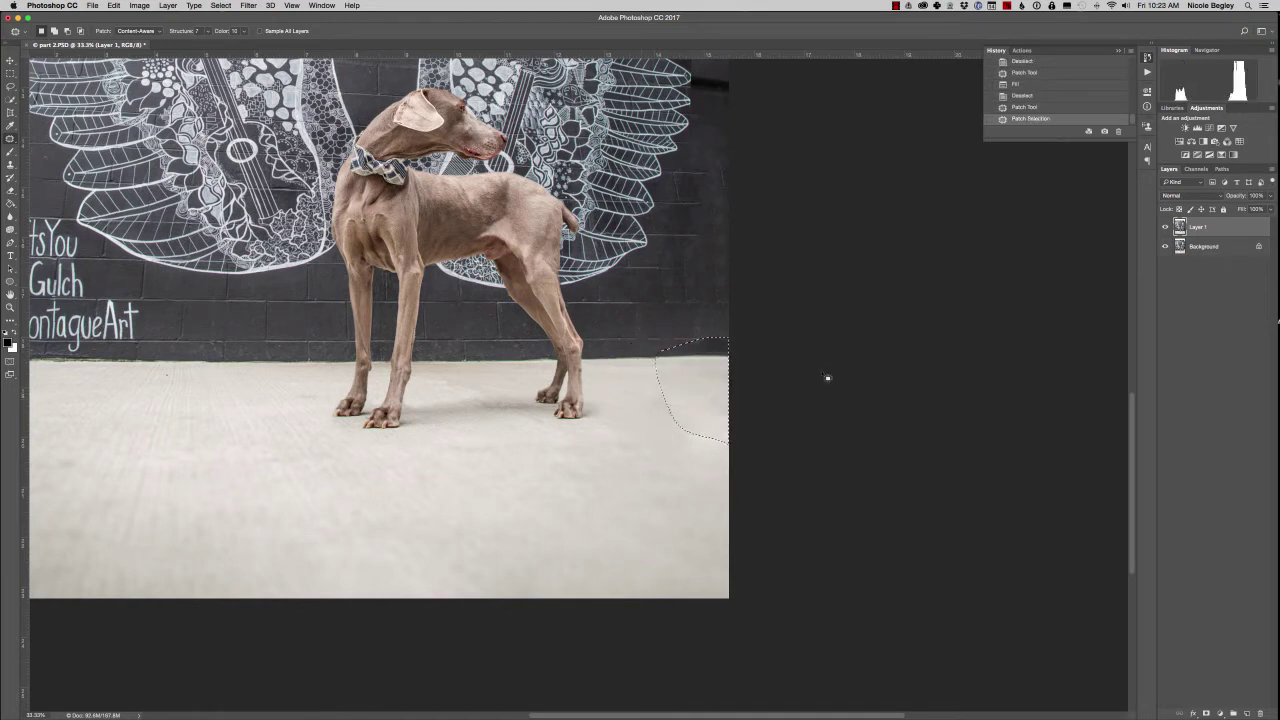
key(super+d)
drag(724, 364, 687, 427)
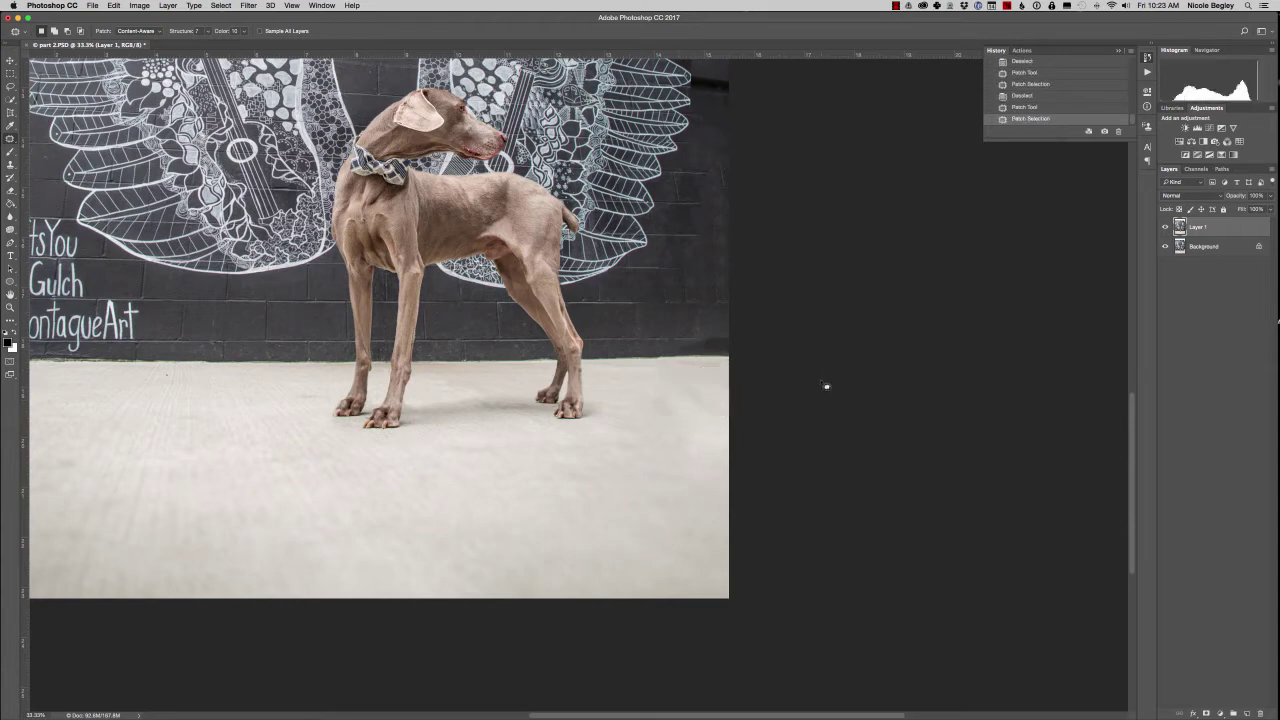
key(super+d)
drag(712, 398, 712, 398)
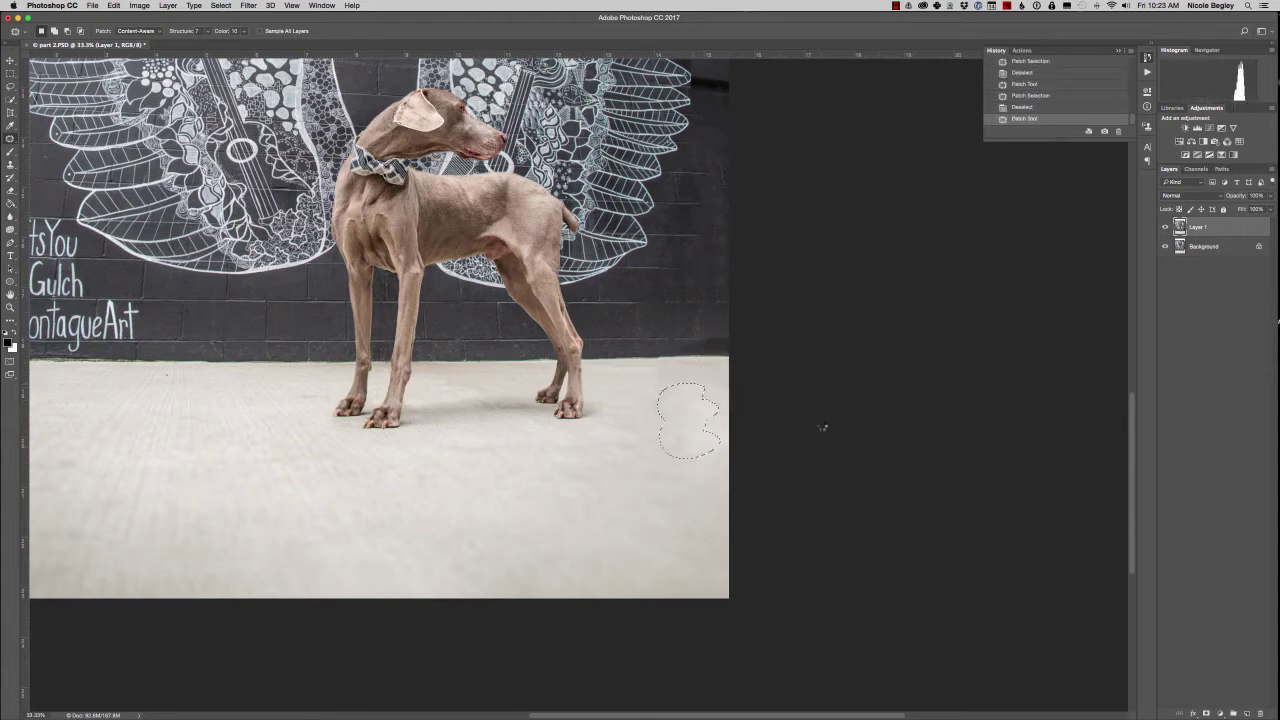
key(super+d)
key(super+0)
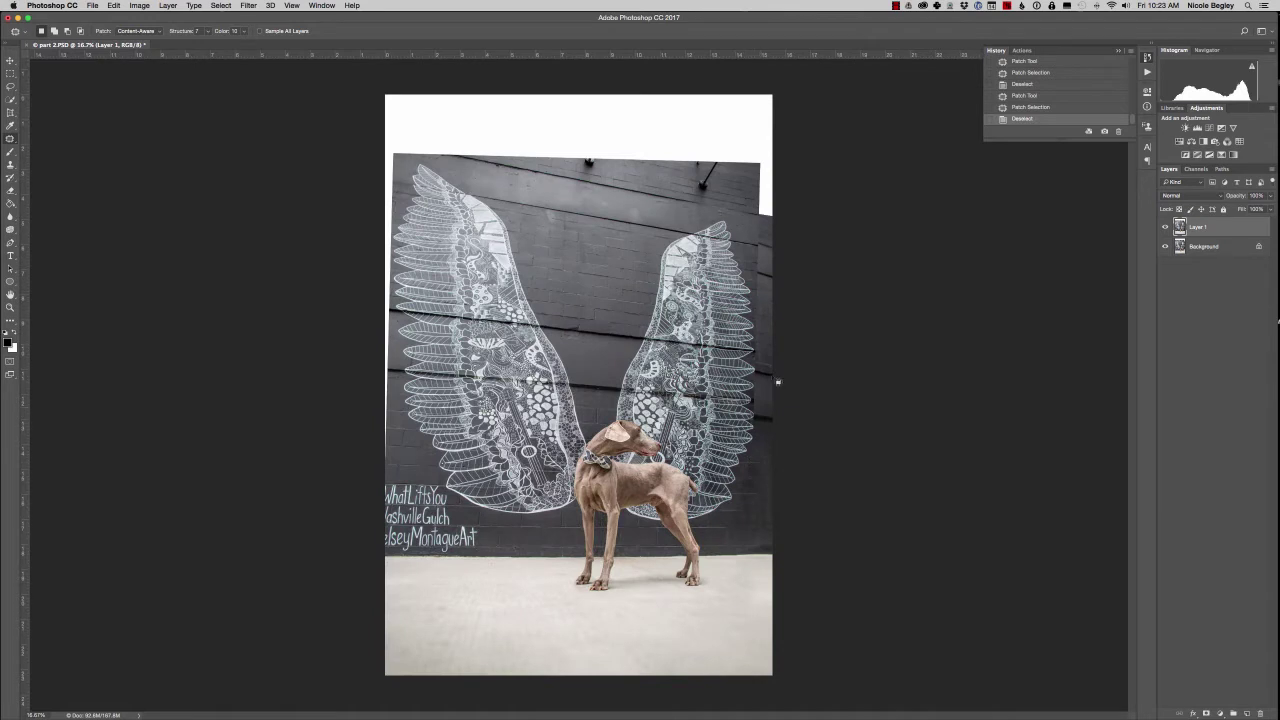
Step: Crop the composite to a slightly tighter portrait frame, trimming its uneven outer edges
click(11, 112)
drag(397, 662, 767, 108)
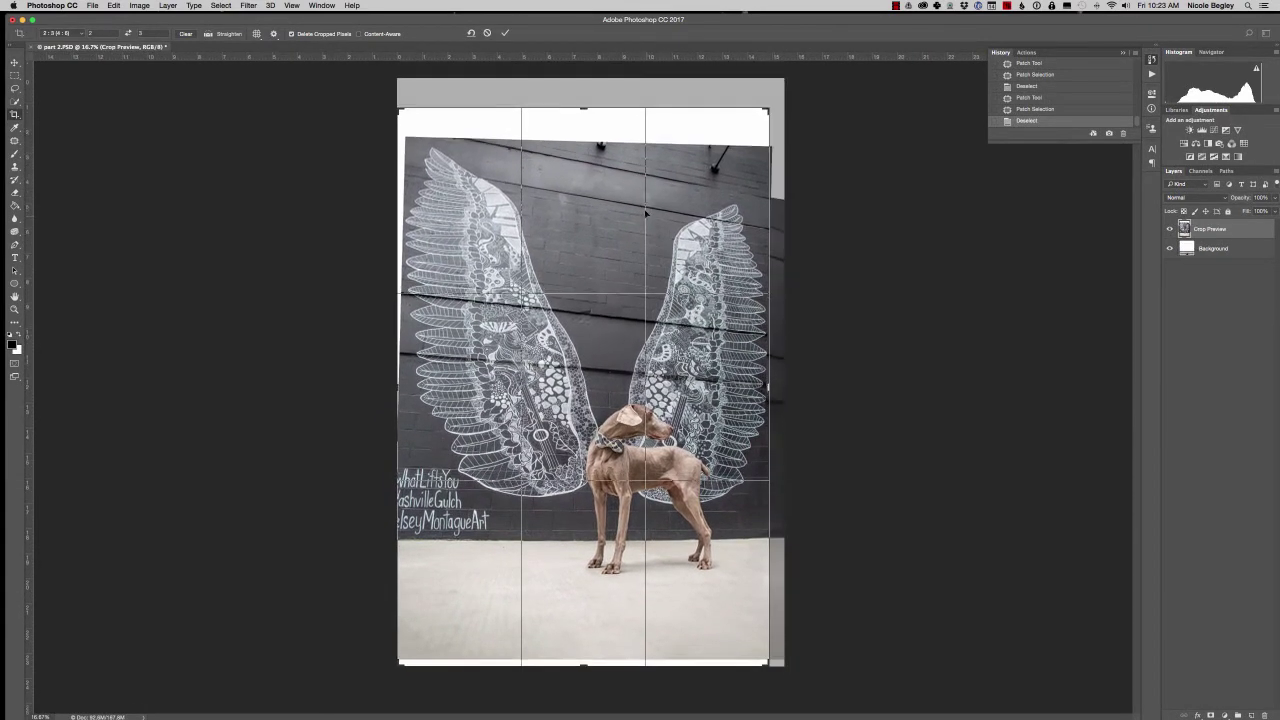
drag(647, 226, 643, 212)
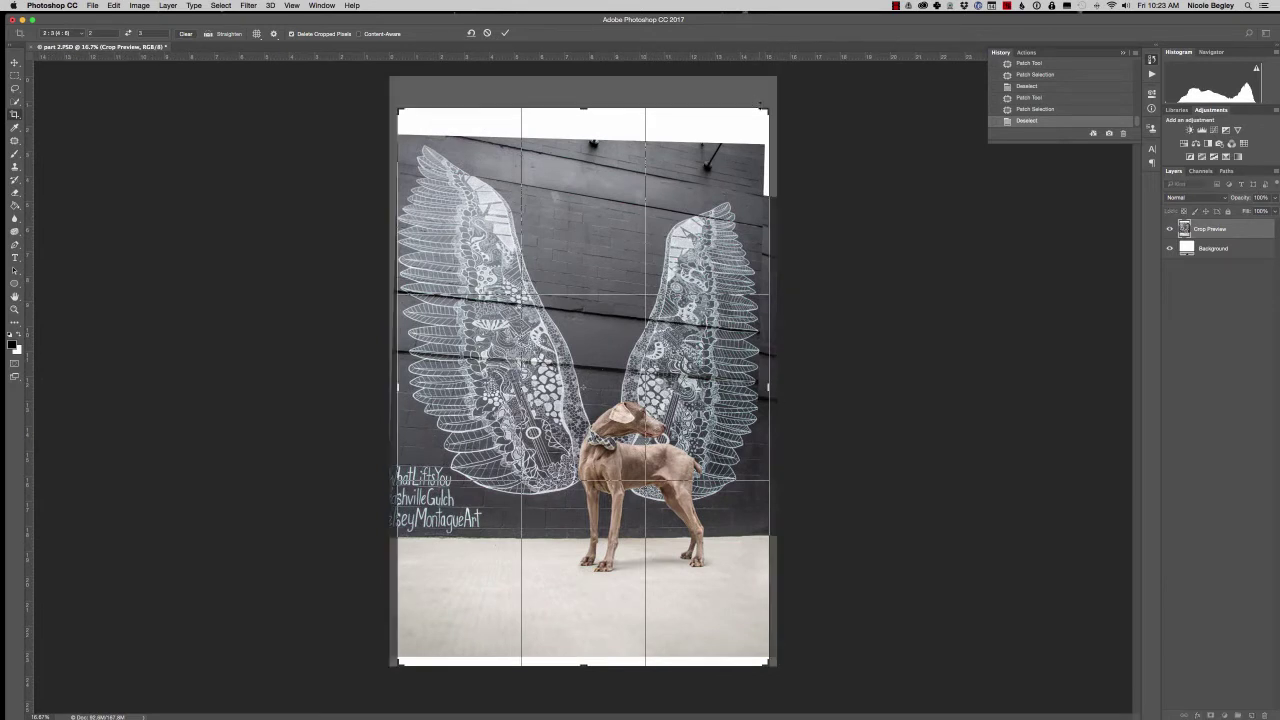
drag(767, 108, 762, 112)
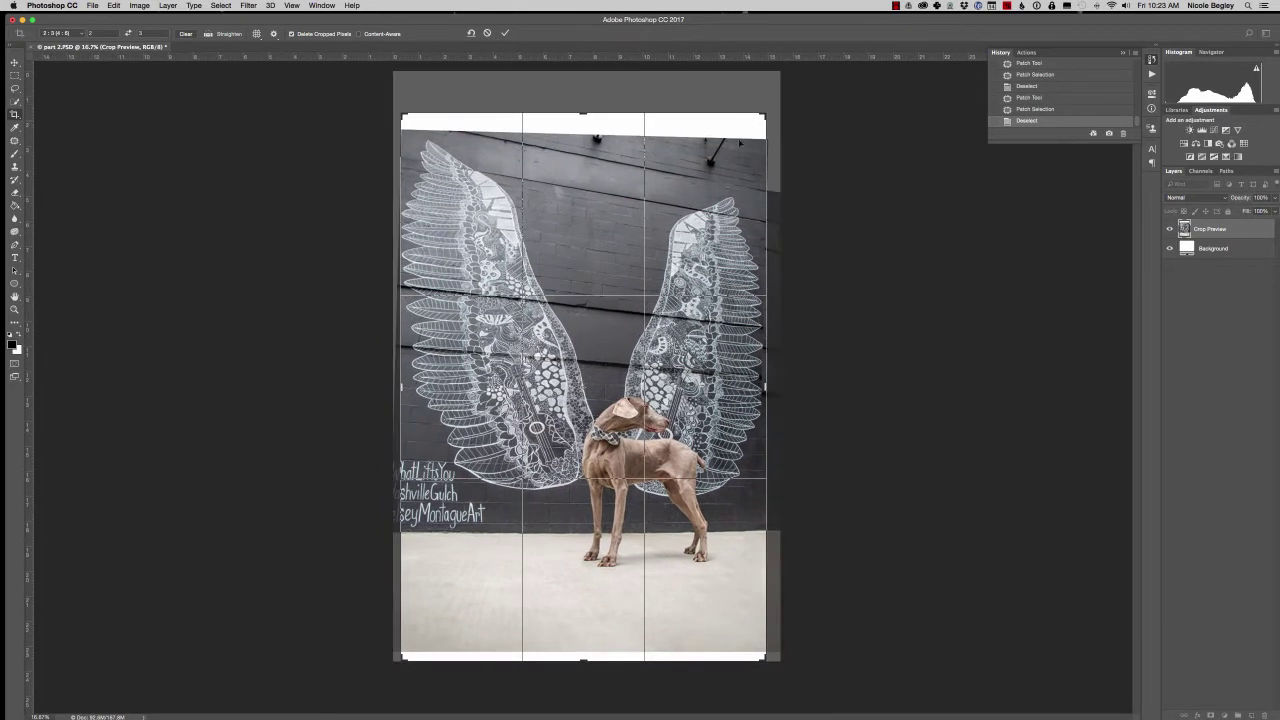
drag(672, 270, 658, 285)
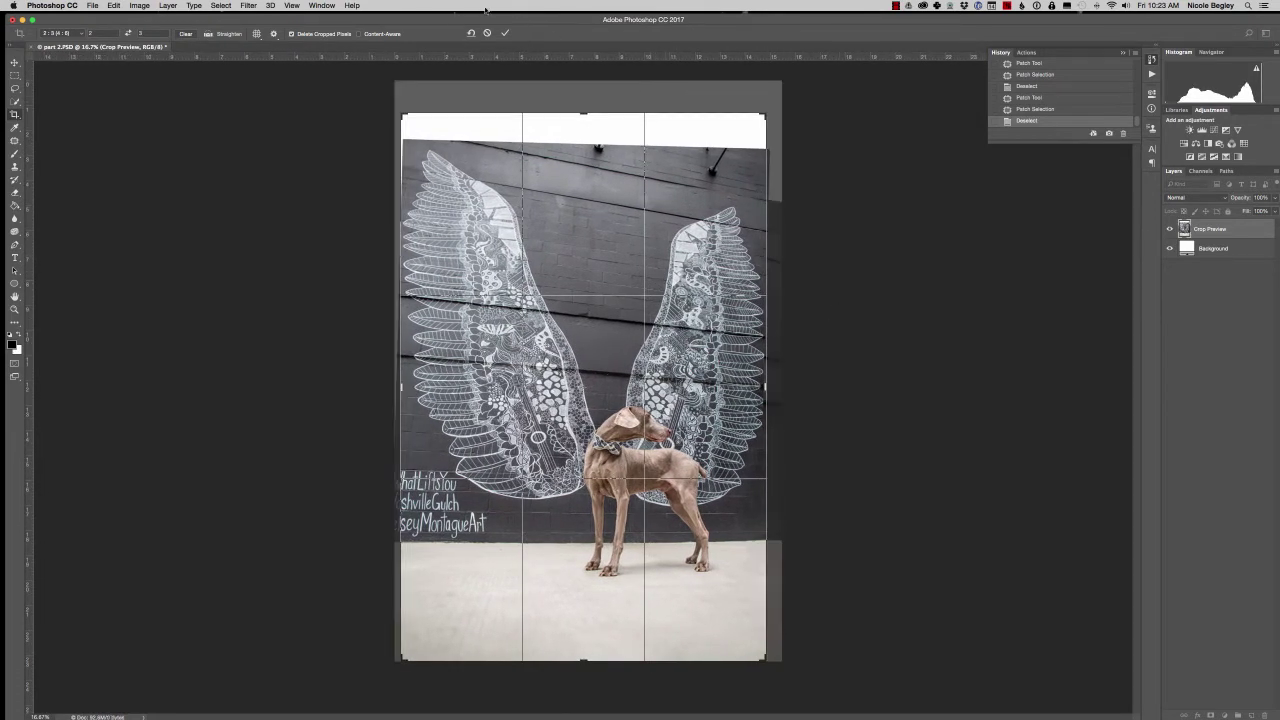
click(506, 33)
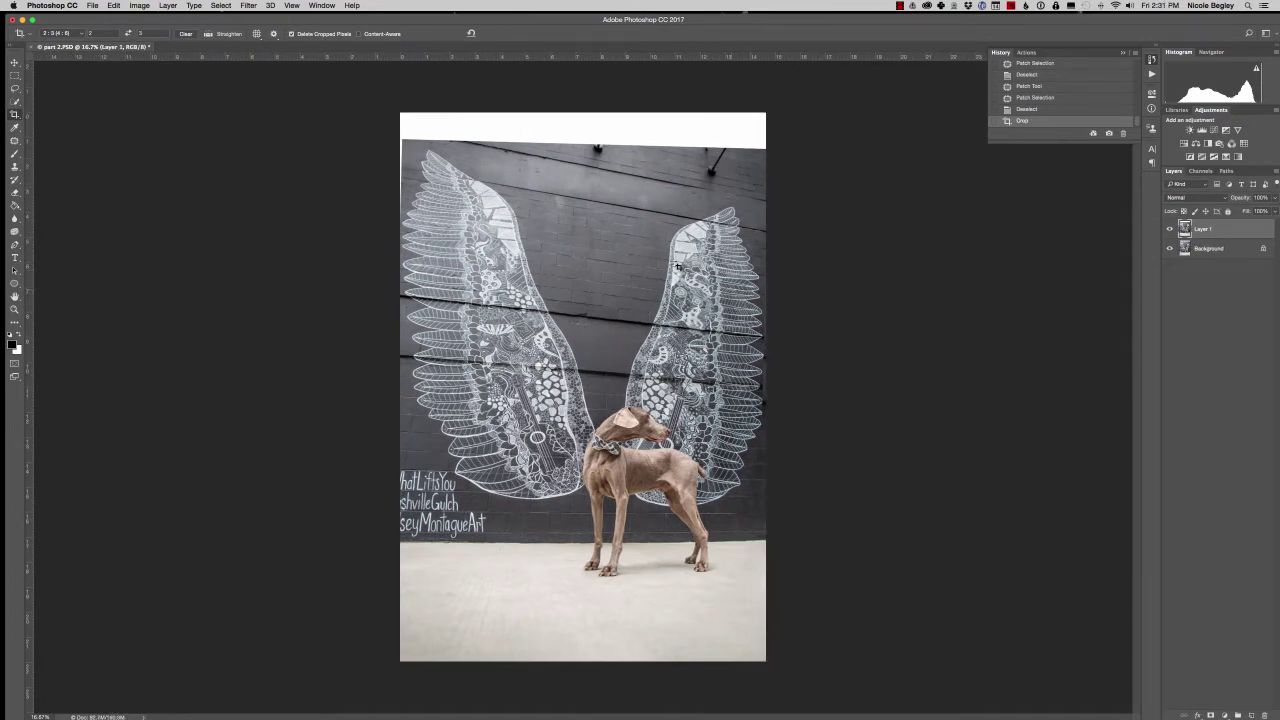
Step: Patch the upper and lower thin strips along the right edge with matching wall texture
click(16, 141)
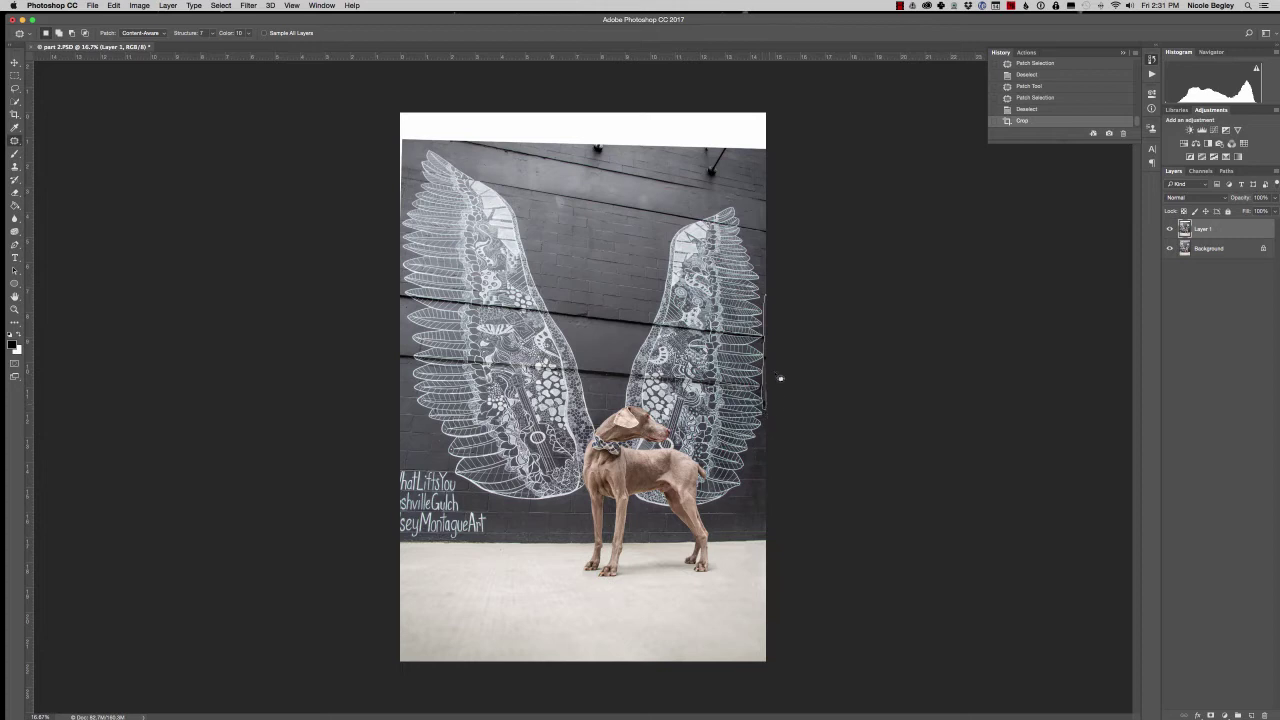
drag(772, 416, 762, 175)
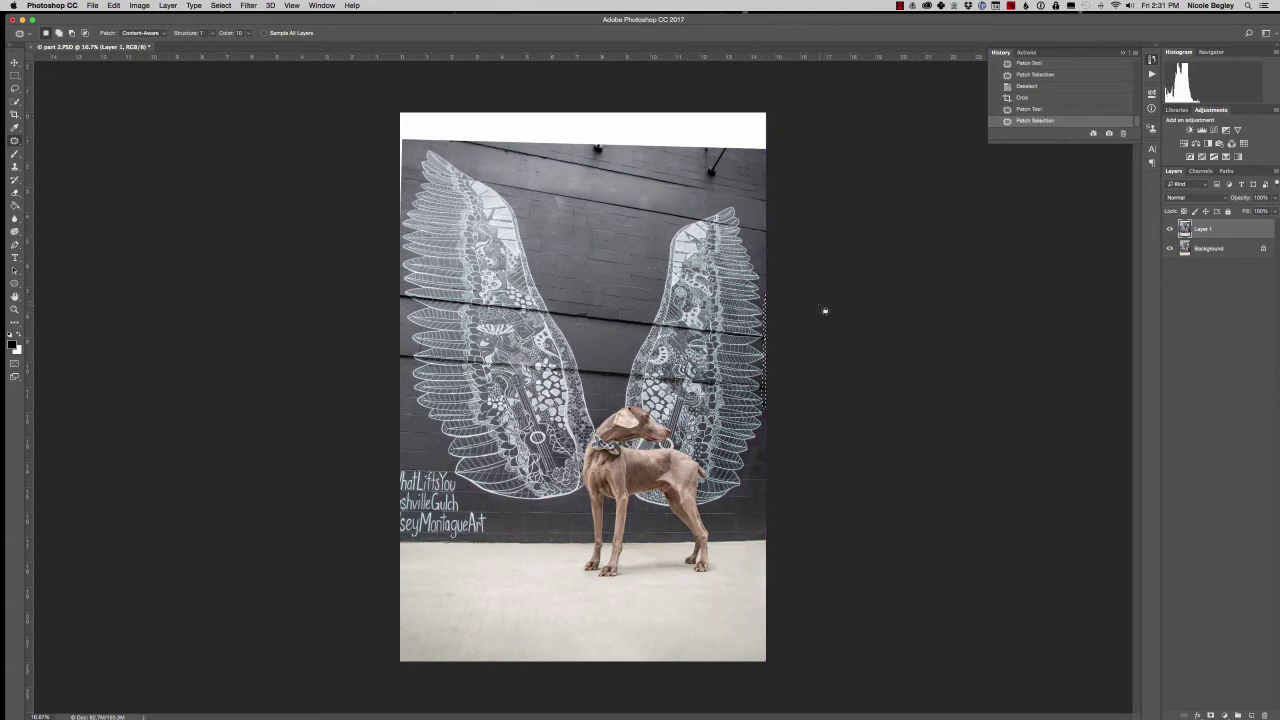
key(super+d)
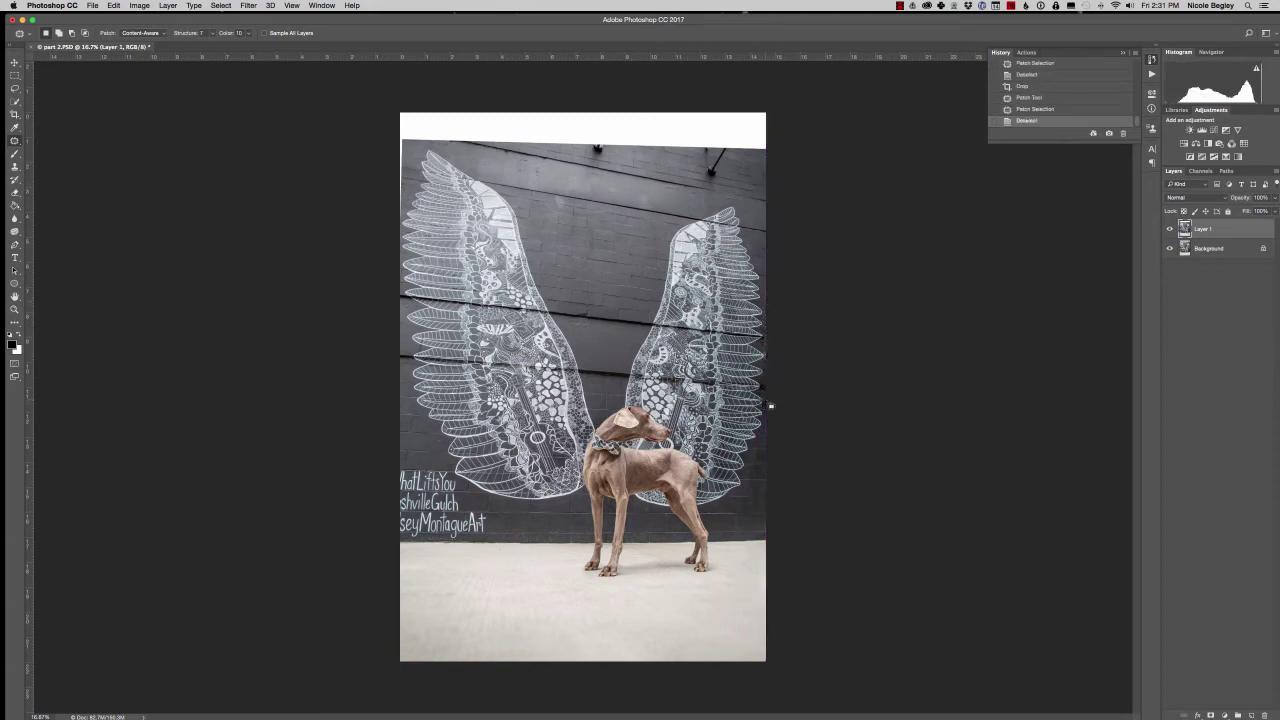
drag(765, 420, 765, 538)
drag(765, 480, 776, 480)
key(super+d)
Step: Patch the image's right edge and a small blemish at the mural's edge
key(super+plus)
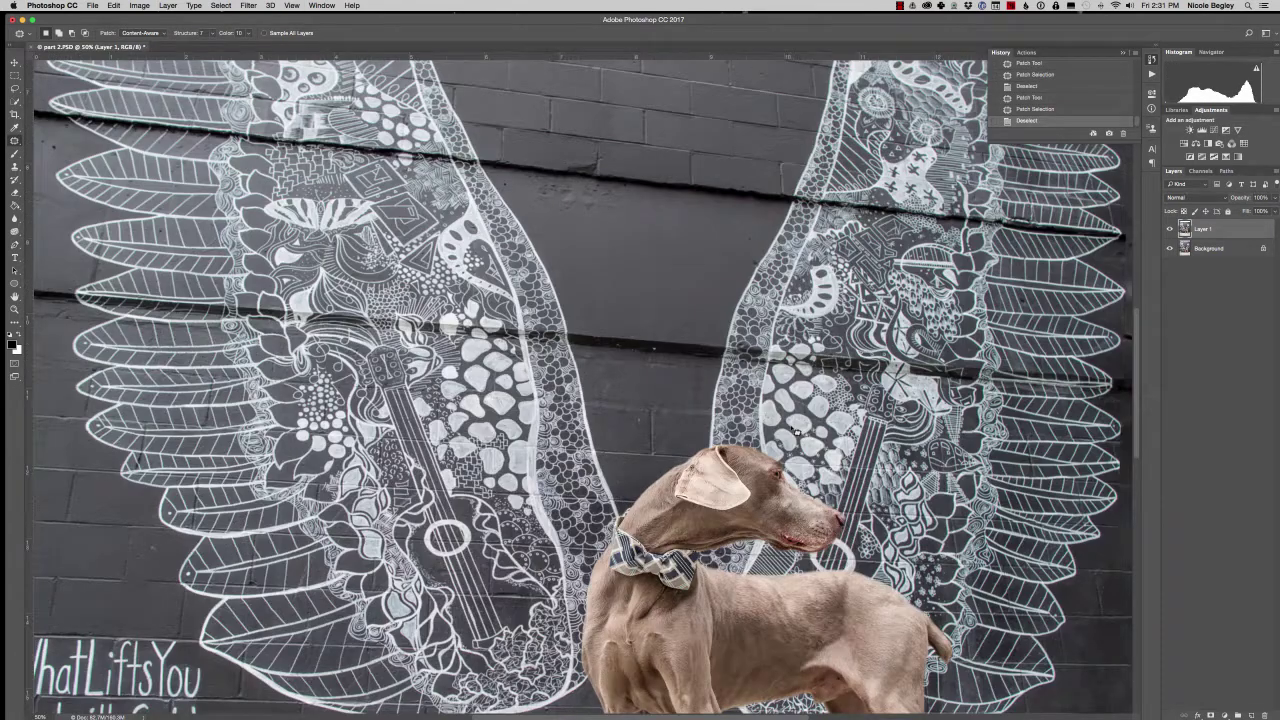
drag(683, 450, 248, 382)
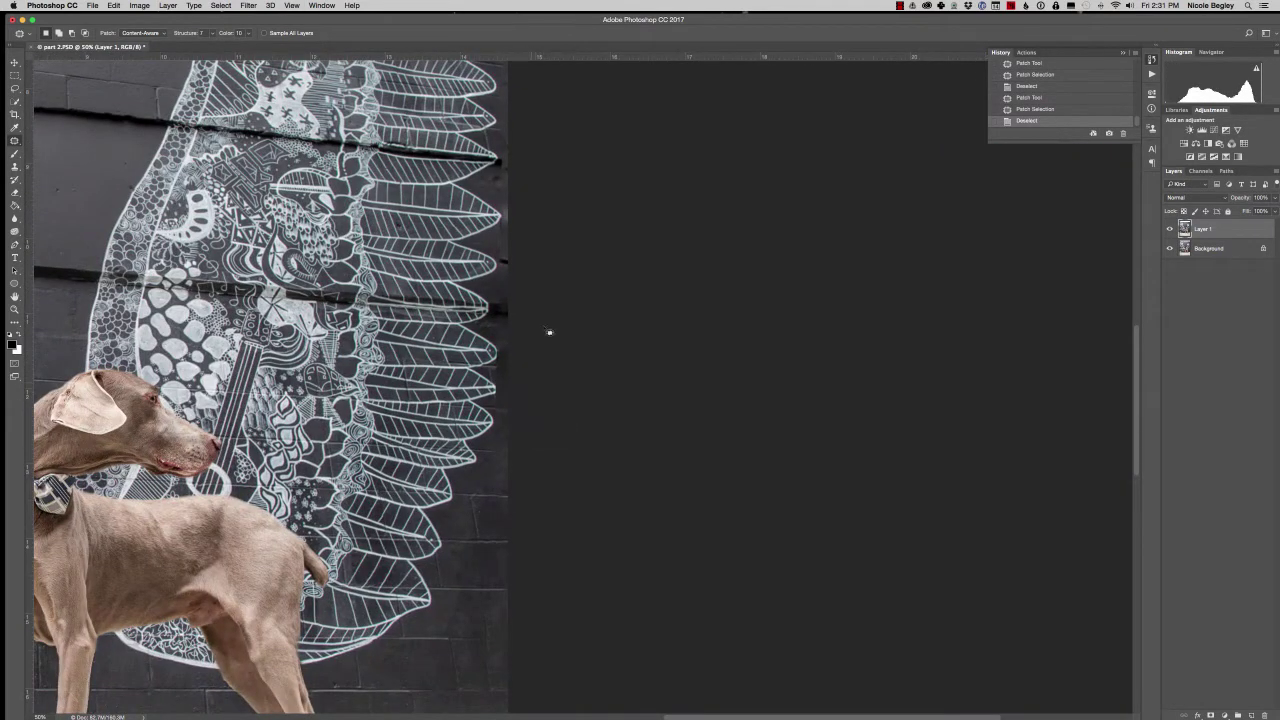
drag(446, 451, 600, 468)
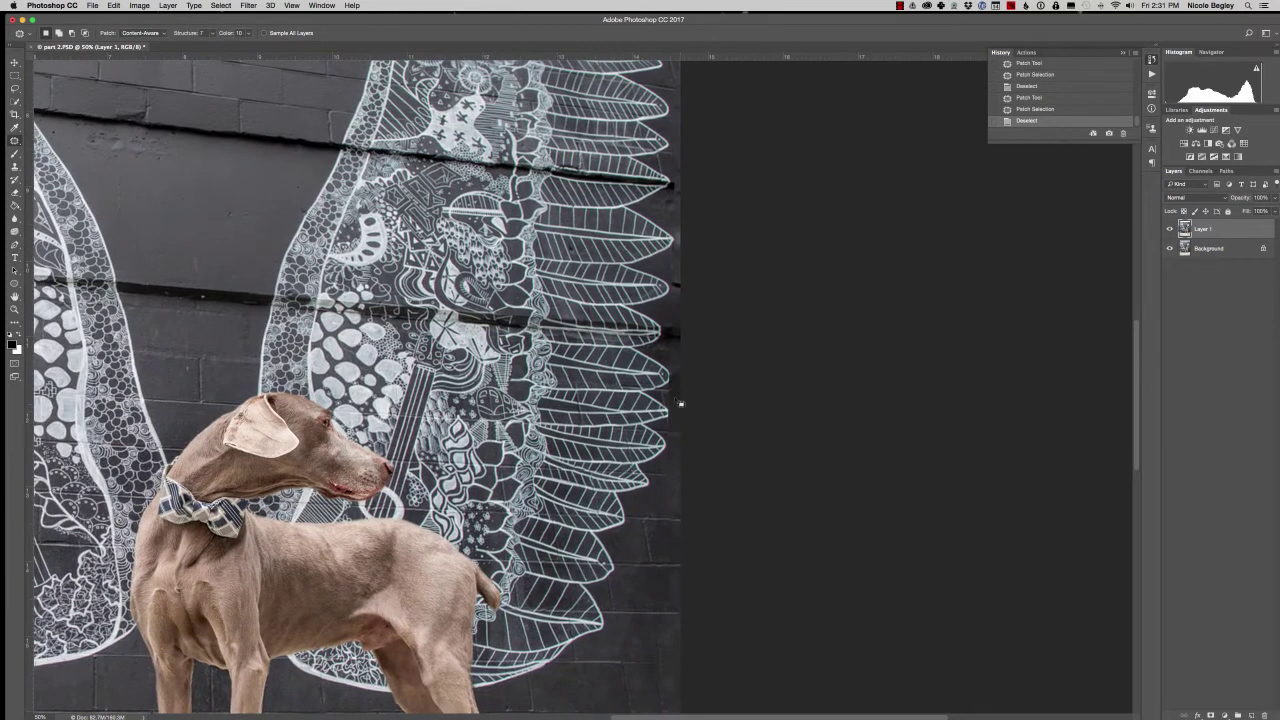
drag(676, 378, 662, 480)
key(cmd+d)
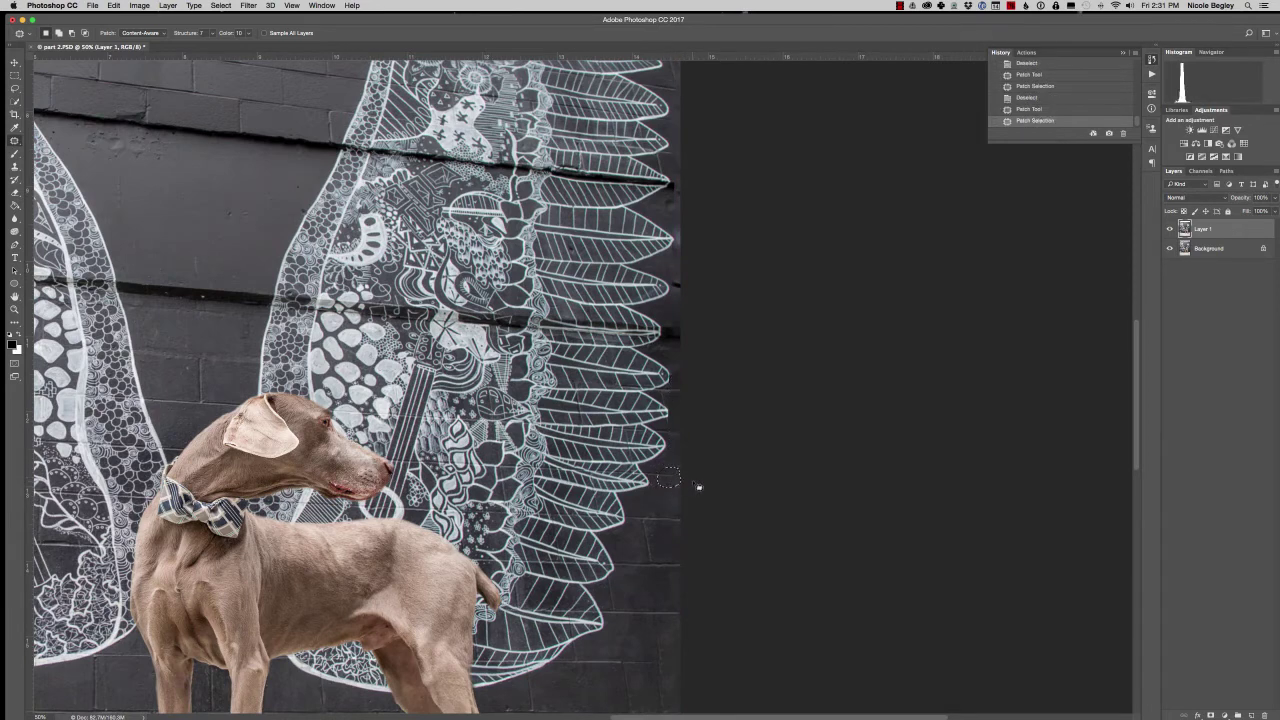
key(cmd+d)
drag(676, 477, 662, 480)
key(cmd+d)
key(cmd+d)
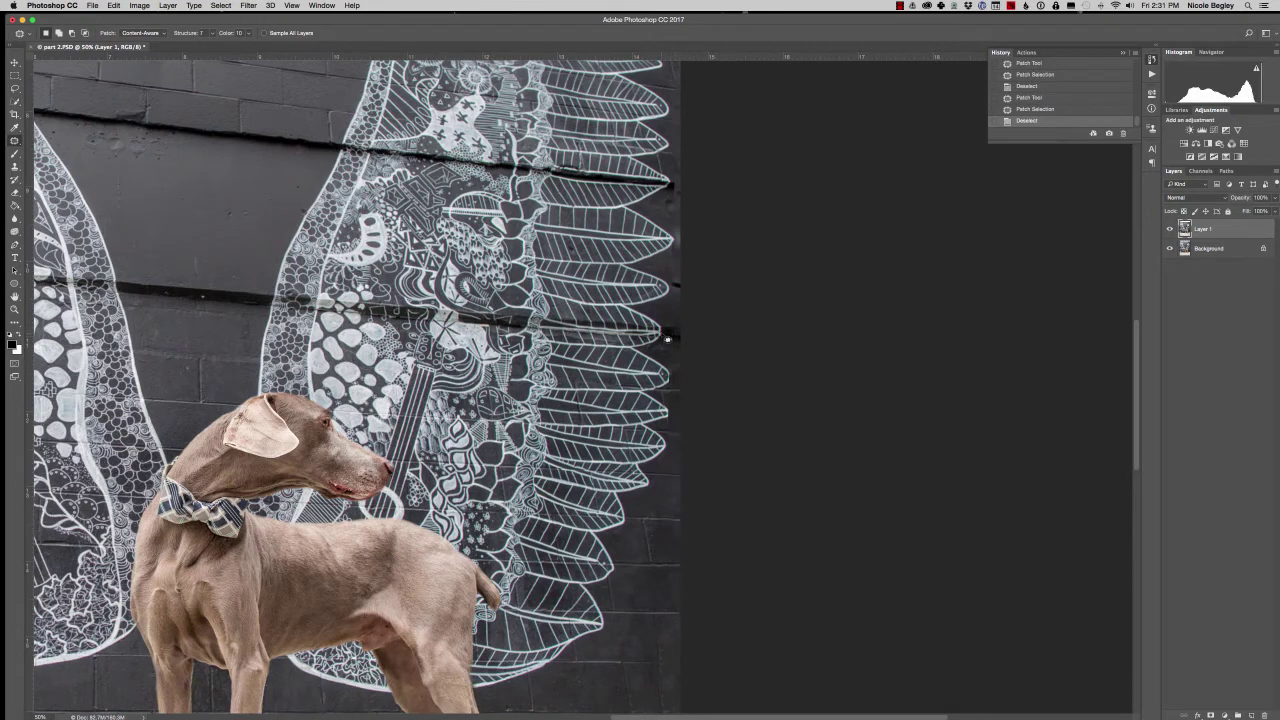
Step: Patch flaws beside the wing's feathers, lower and higher on its edge, and near the upper crack
drag(674, 374, 672, 386)
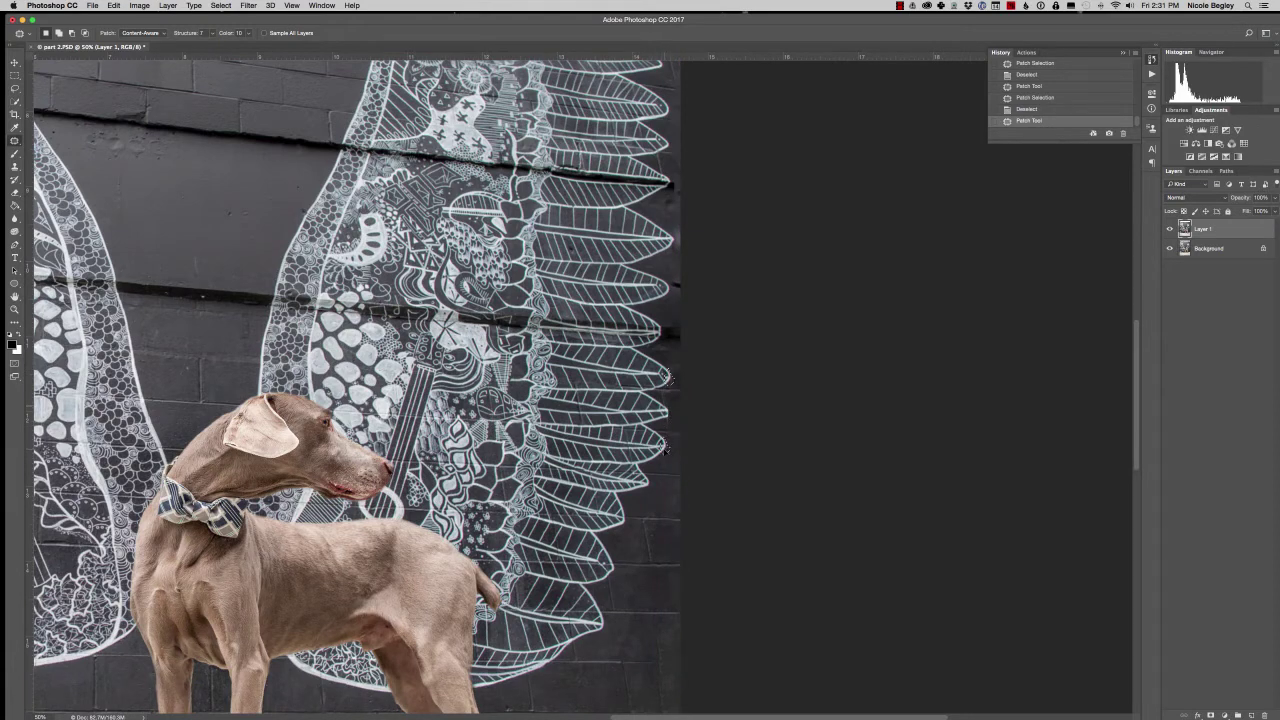
key(super+d)
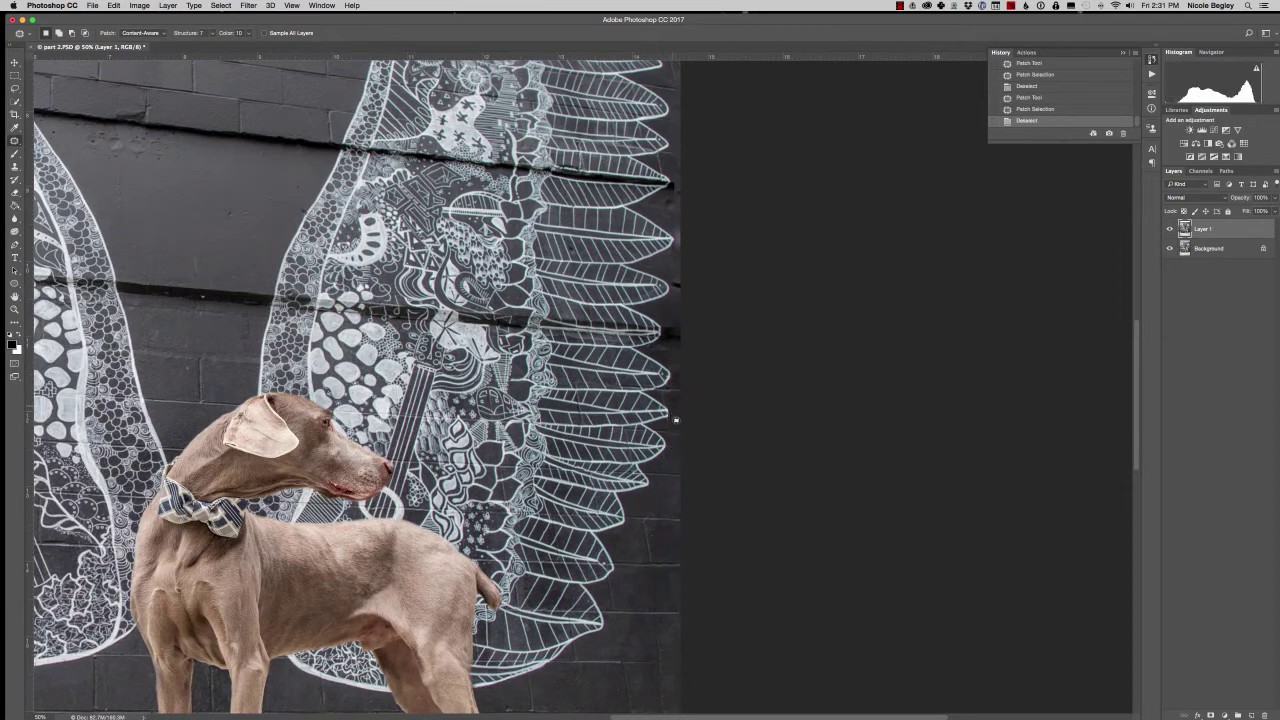
drag(672, 414, 668, 426)
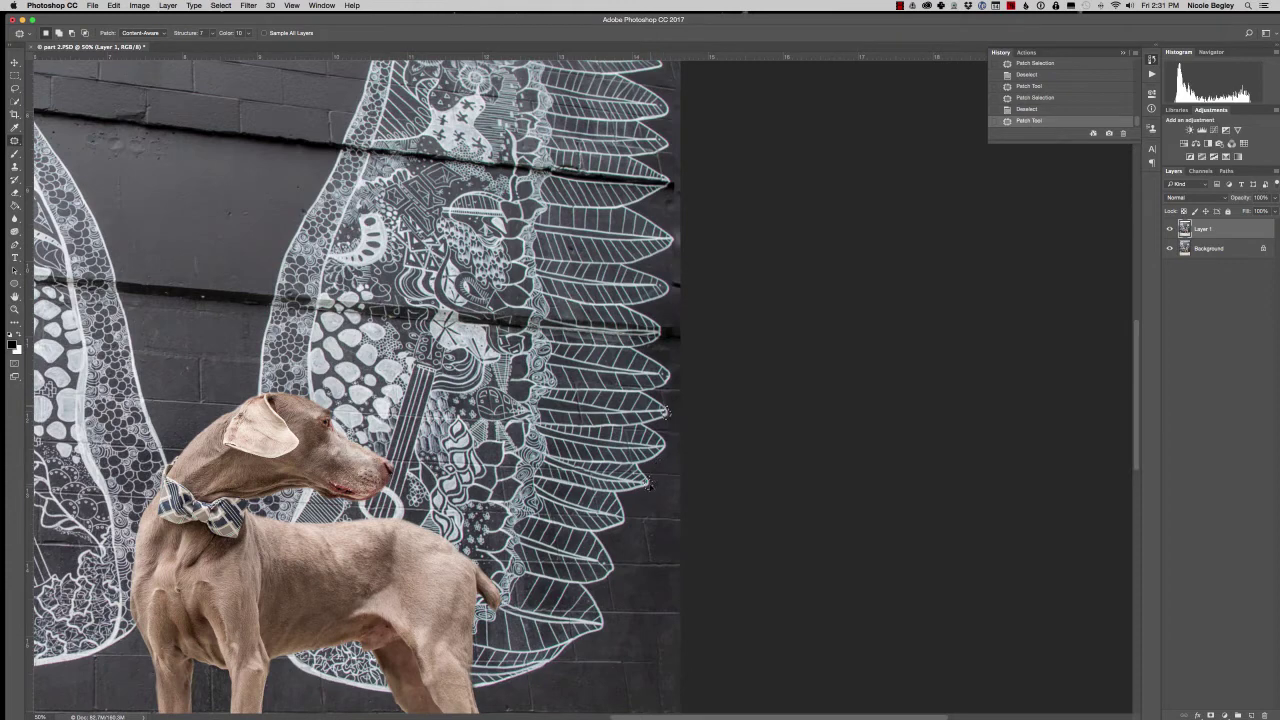
drag(654, 486, 658, 494)
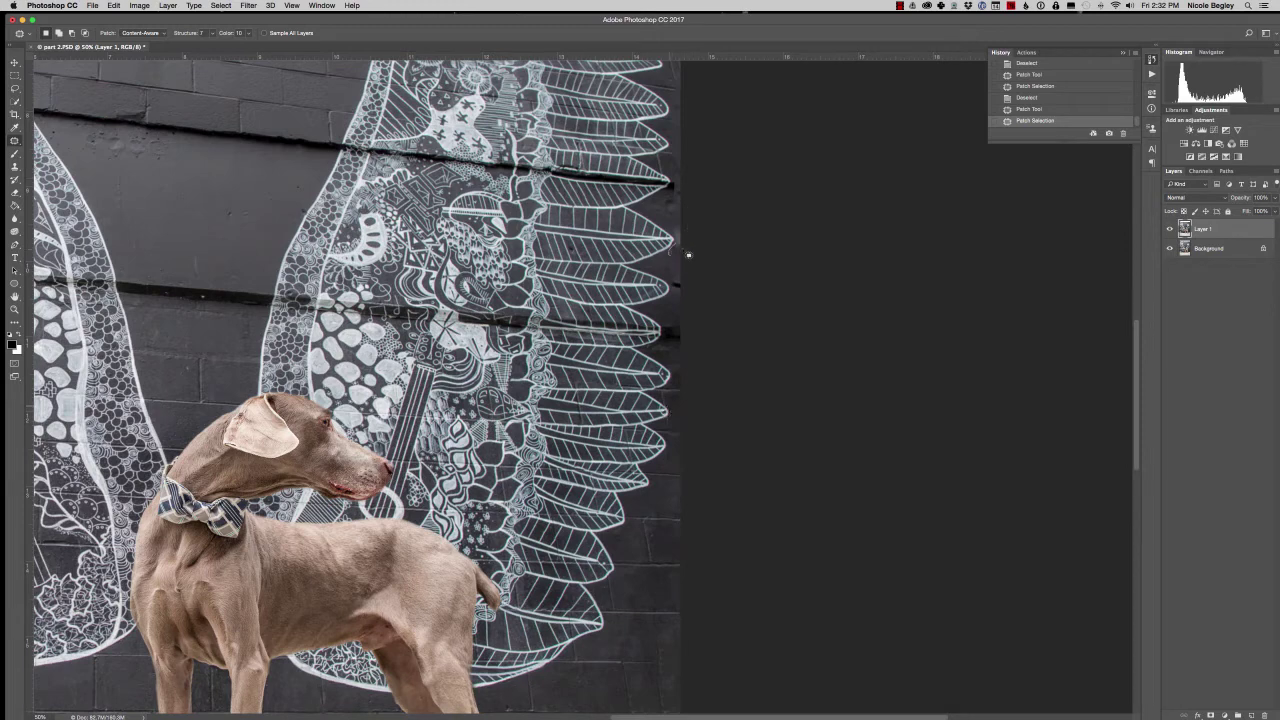
mouse_move(680, 252)
mouse_down()
mouse_move(690, 258)
mouse_move(672, 248)
mouse_up()
key(super+d)
key(super+d)
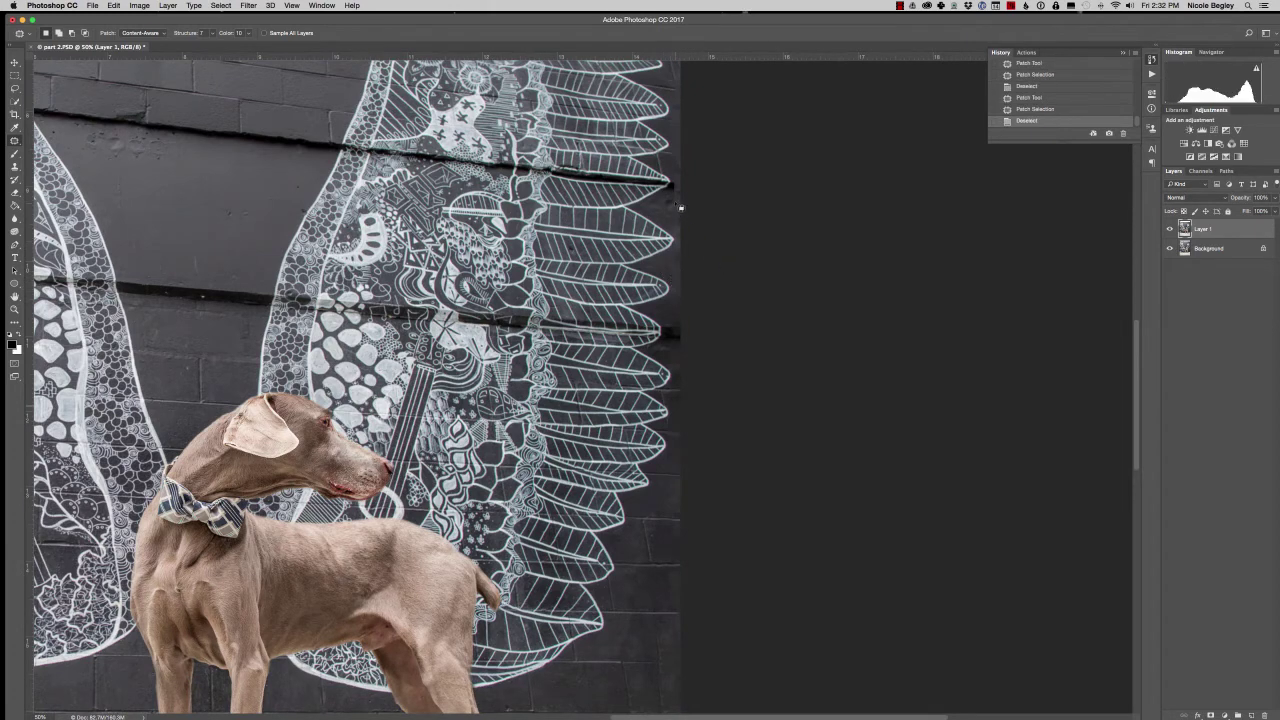
mouse_move(668, 204)
mouse_down()
mouse_move(655, 218)
mouse_move(672, 204)
mouse_move(662, 340)
mouse_up()
key(super+d)
key(super+d)
key(super+d)
Step: Patch the spot where the crack meets the wing and further blemishes along the wing edge
drag(677, 178, 676, 198)
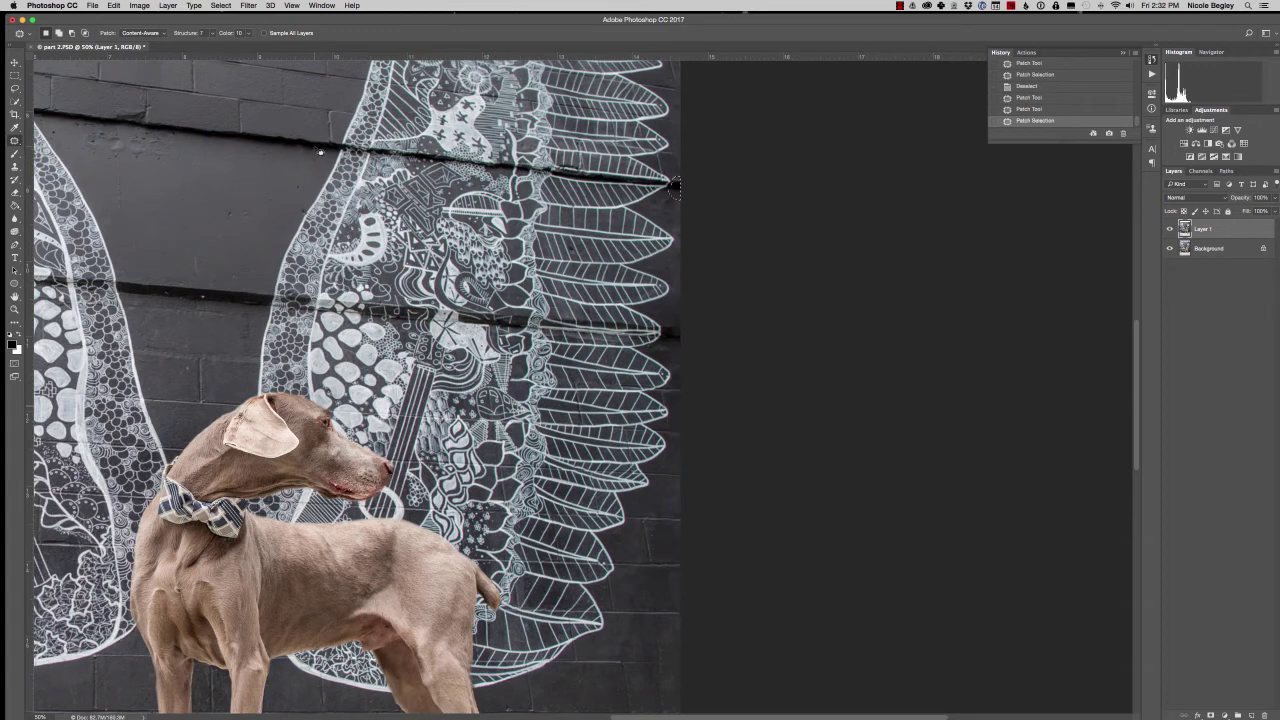
key(super+d)
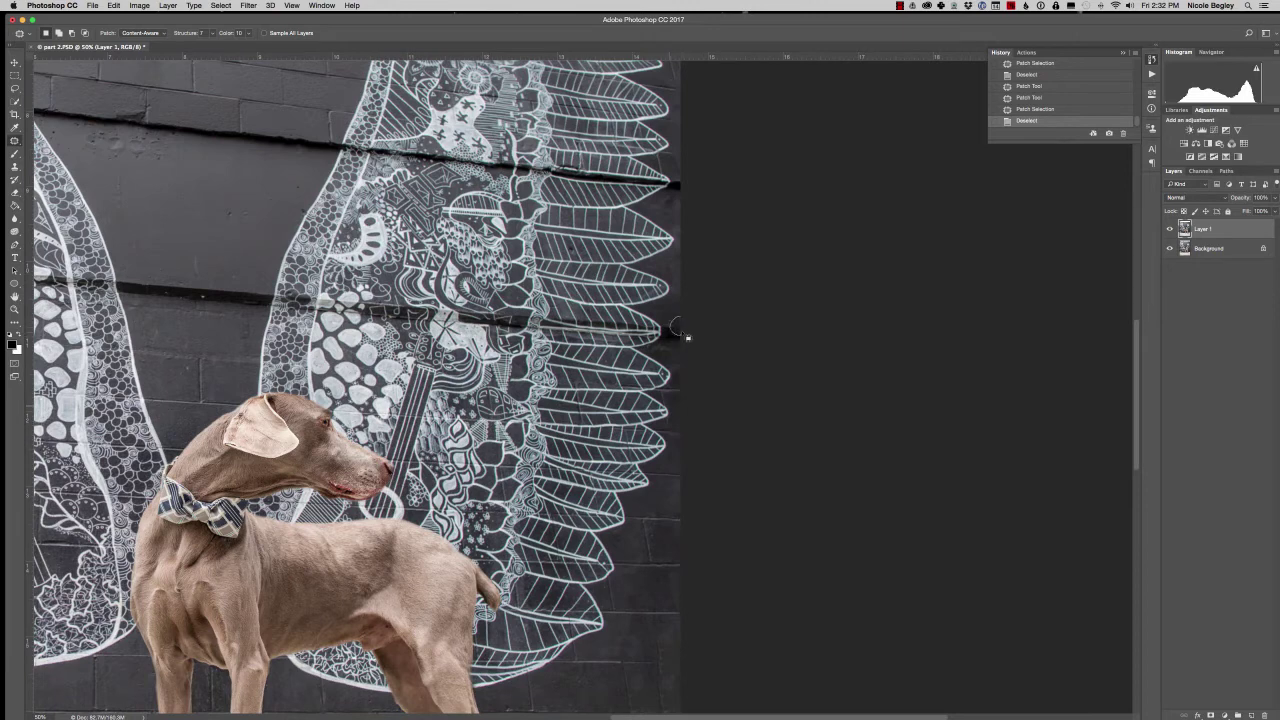
mouse_move(684, 322)
mouse_down()
mouse_move(672, 338)
mouse_move(662, 330)
mouse_up()
key(super+d)
drag(679, 264, 668, 266)
key(super+d)
drag(708, 225, 704, 327)
scroll(700, 300, down, 3)
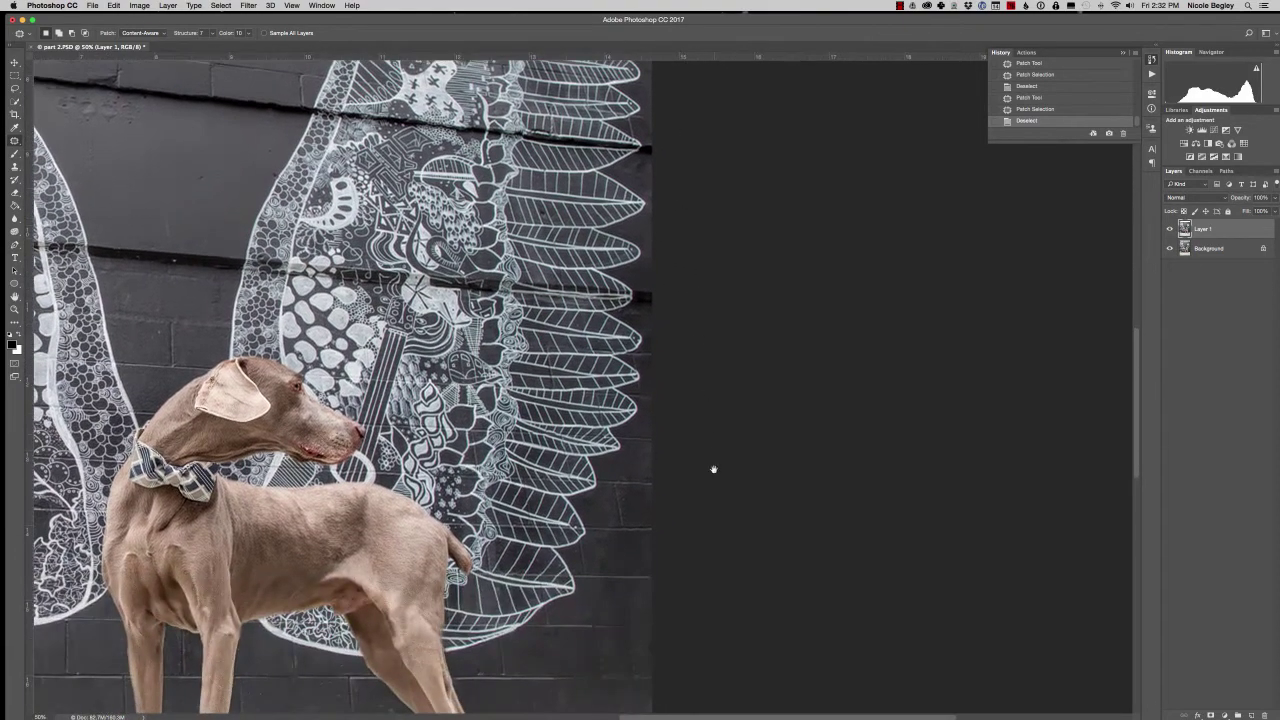
scroll(720, 305, down, 10)
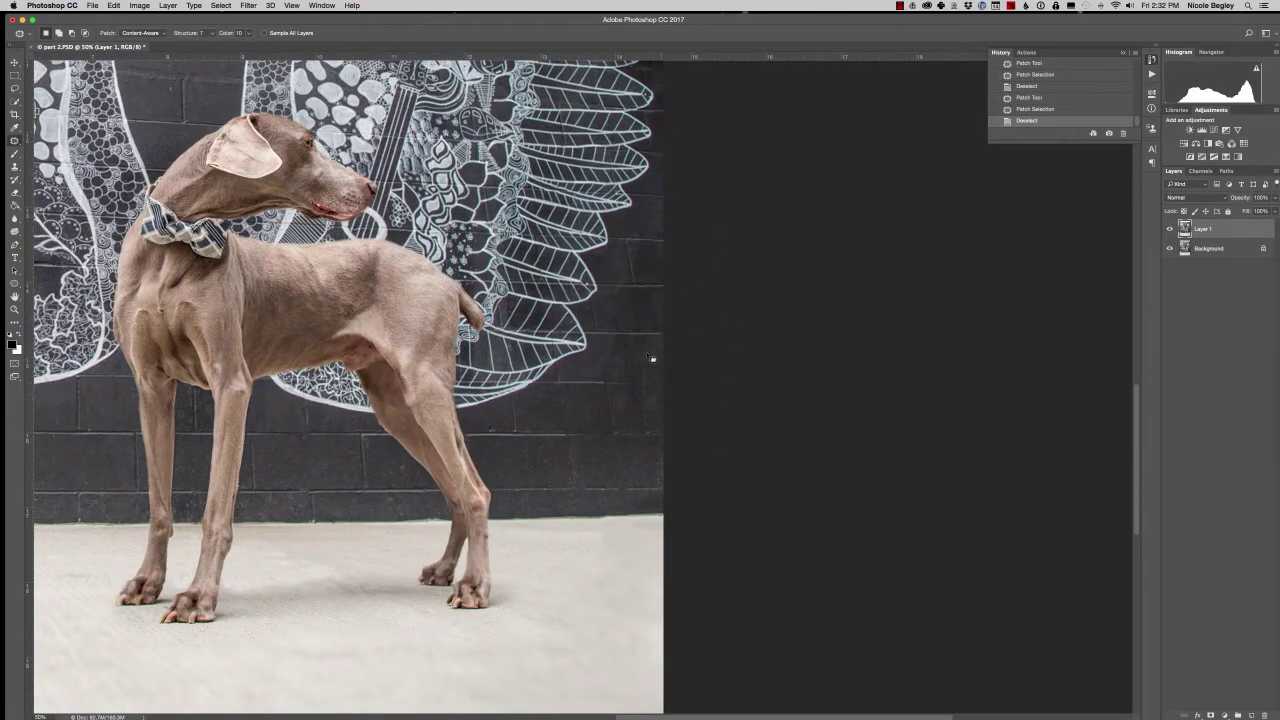
Step: Patch several small marks on the brick wall right of the wing
mouse_move(640, 395)
mouse_down()
mouse_move(640, 425)
mouse_move(630, 420)
mouse_up()
key(super+d)
mouse_move(660, 378)
mouse_down()
mouse_move(617, 388)
mouse_move(655, 388)
mouse_up()
key(super+d)
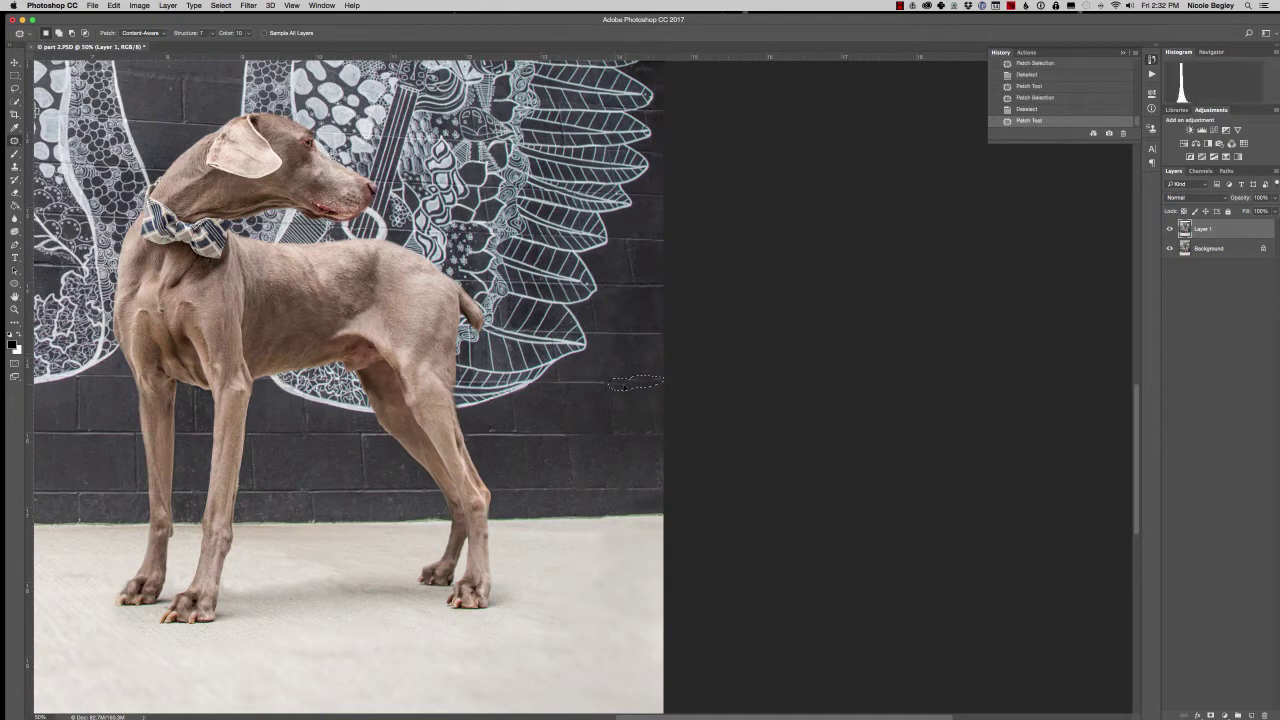
drag(626, 387, 630, 388)
key(super+d)
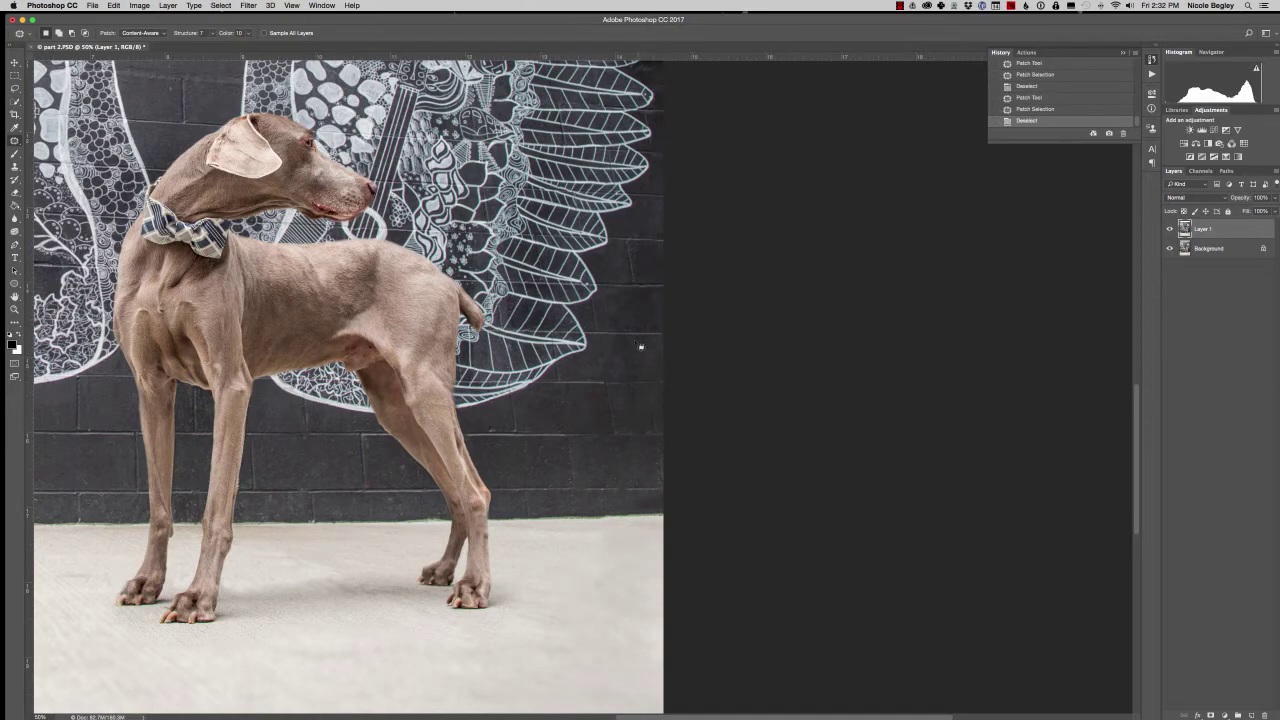
mouse_move(645, 343)
mouse_down()
mouse_move(644, 366)
mouse_move(632, 258)
mouse_up()
key(cmd+d)
Step: Patch the upper and lower wall marks below the wing with clean nearby bricks
mouse_move(630, 330)
mouse_down()
mouse_move(655, 378)
mouse_move(637, 282)
mouse_up()
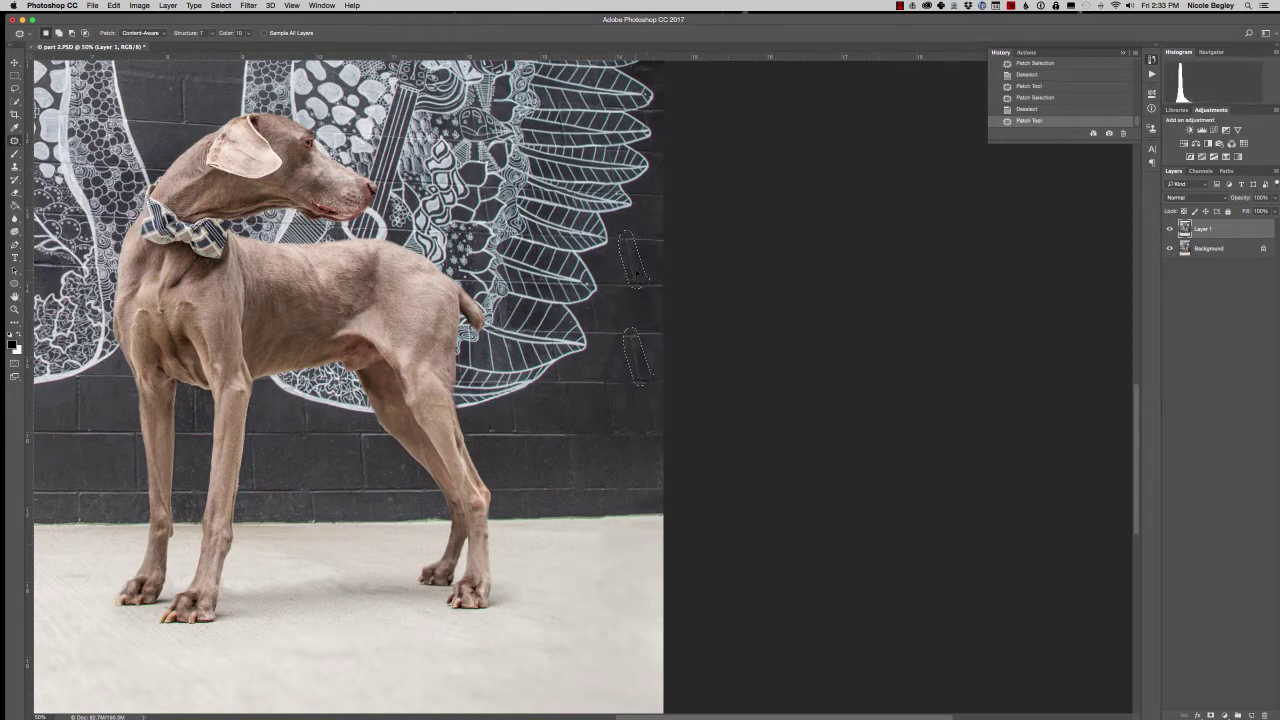
drag(637, 280, 637, 280)
key(super+d)
mouse_move(628, 380)
mouse_down()
mouse_move(655, 390)
mouse_move(618, 435)
mouse_up()
drag(618, 435, 616, 432)
key(super+d)
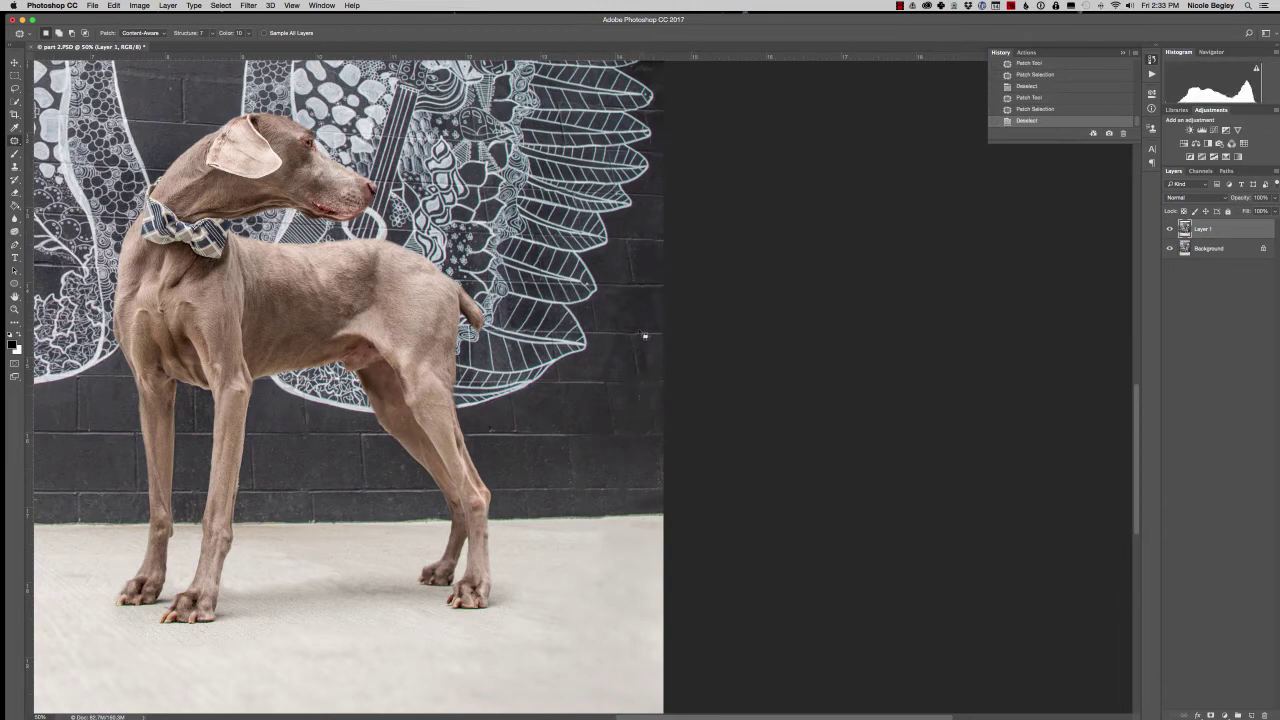
drag(630, 326, 610, 390)
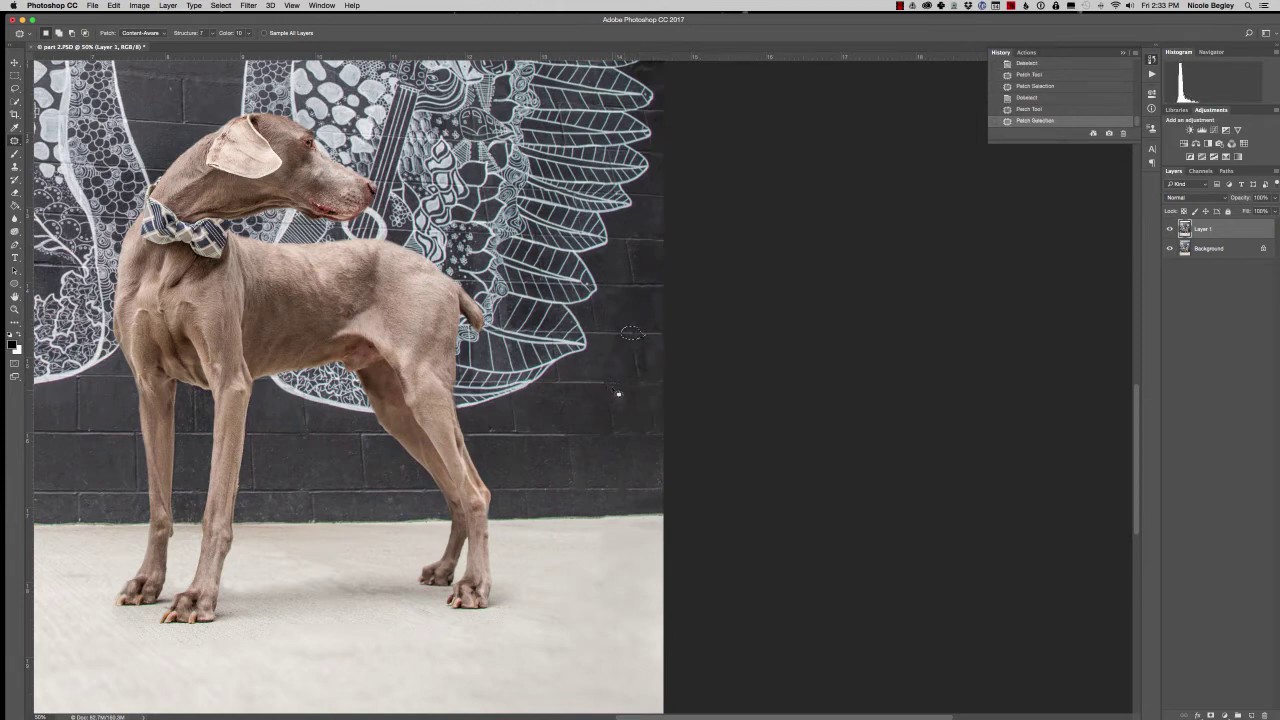
drag(633, 332, 606, 392)
key(super+d)
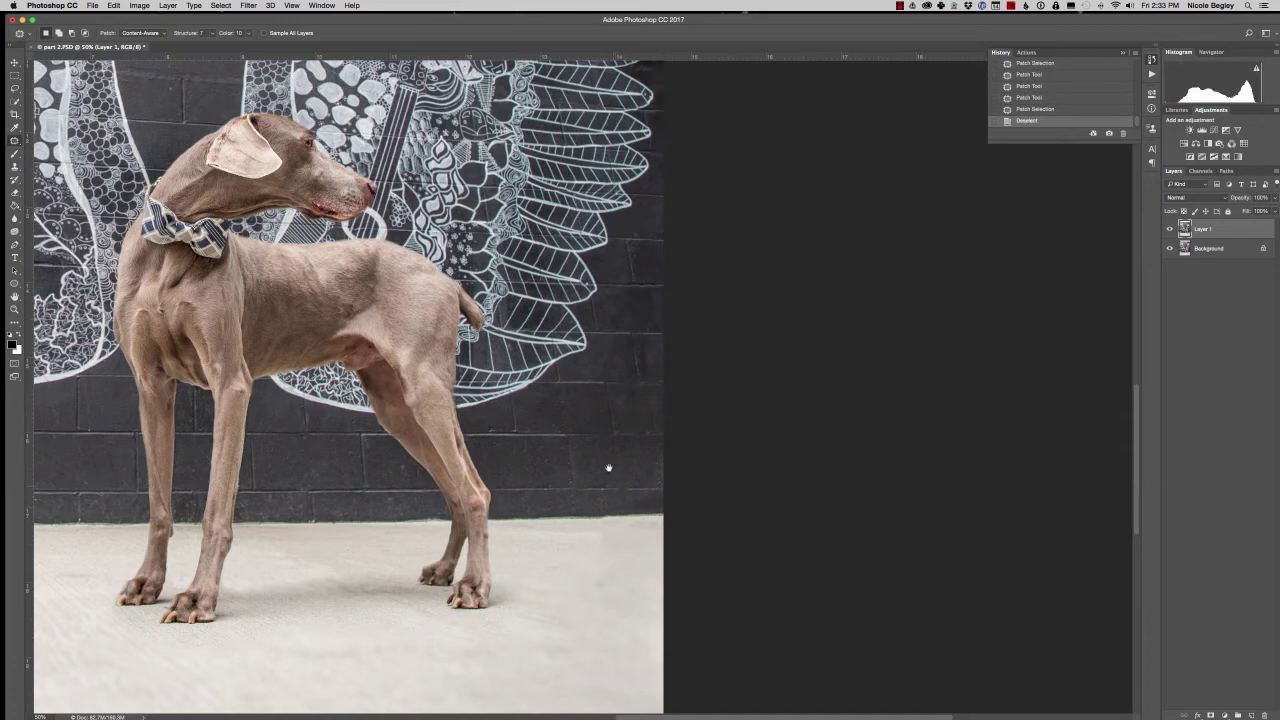
scroll(590, 485, up, 4)
Step: Patch a spot on the wing's upper edge near the image border
drag(659, 293, 482, 244)
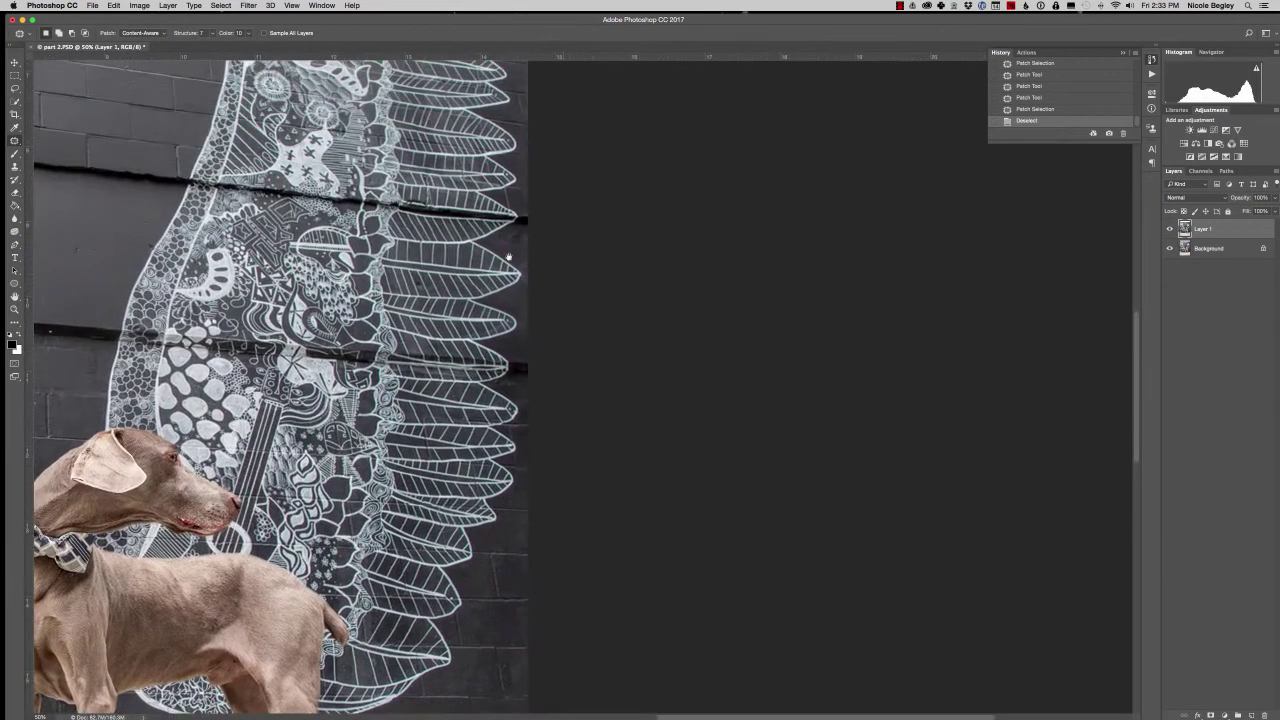
scroll(480, 337, up, 4)
scroll(556, 267, up, 1)
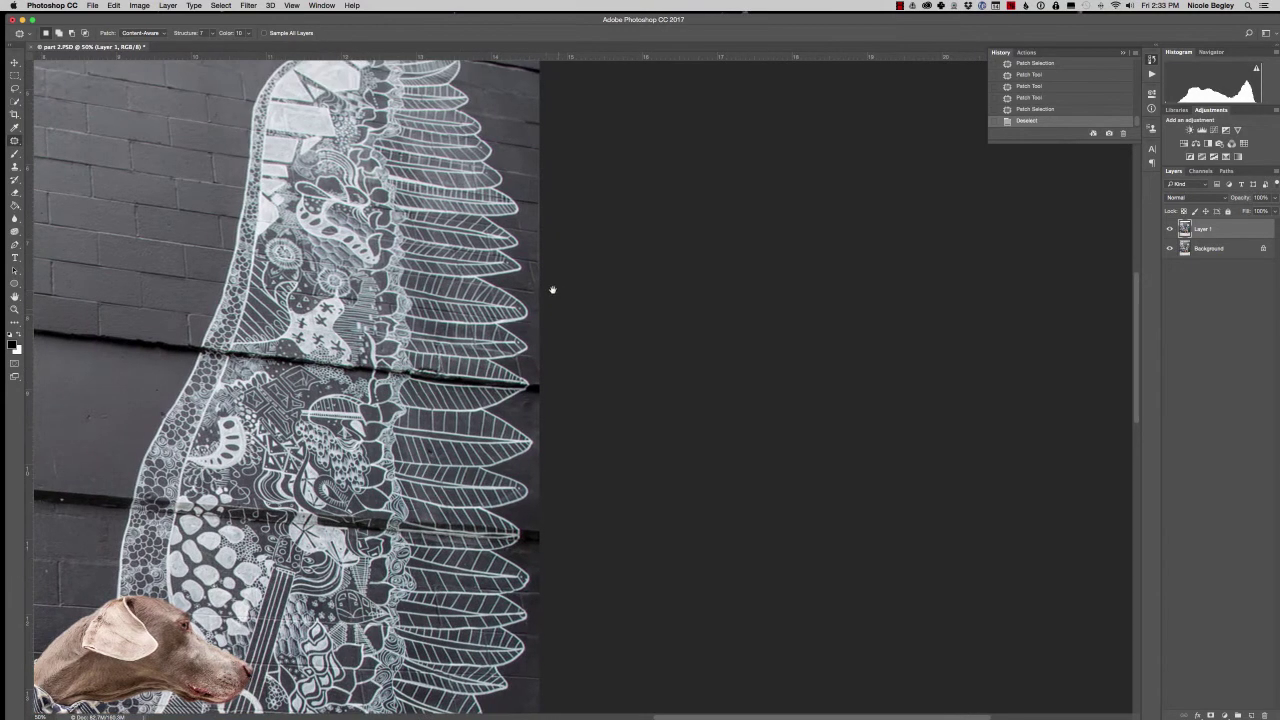
mouse_move(548, 305)
mouse_down()
mouse_move(532, 293)
mouse_move(556, 308)
mouse_move(534, 326)
mouse_move(548, 336)
mouse_move(534, 326)
mouse_move(540, 304)
mouse_up()
key(super+d)
key(super+d)
key(super+d)
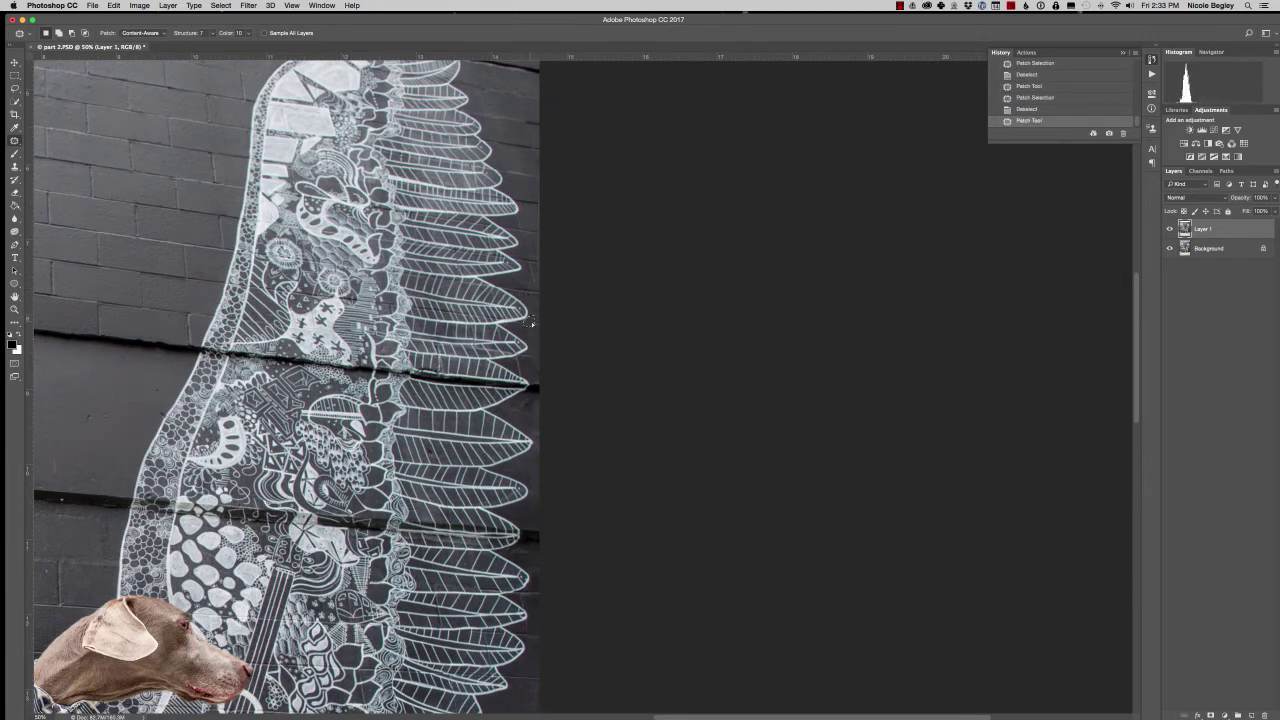
Step: Content-aware fill the right wall lamp and outline its leftover mark
drag(530, 332, 480, 186)
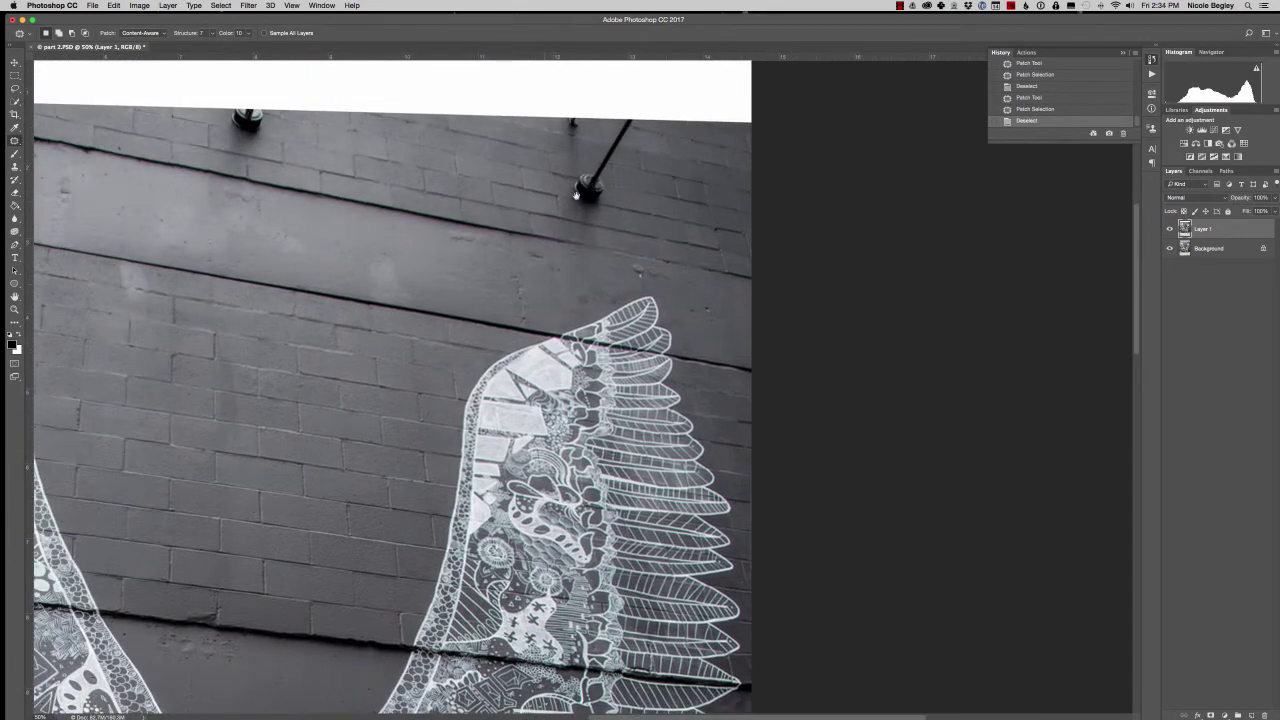
mouse_move(596, 182)
mouse_down()
mouse_move(578, 212)
mouse_move(580, 200)
mouse_up()
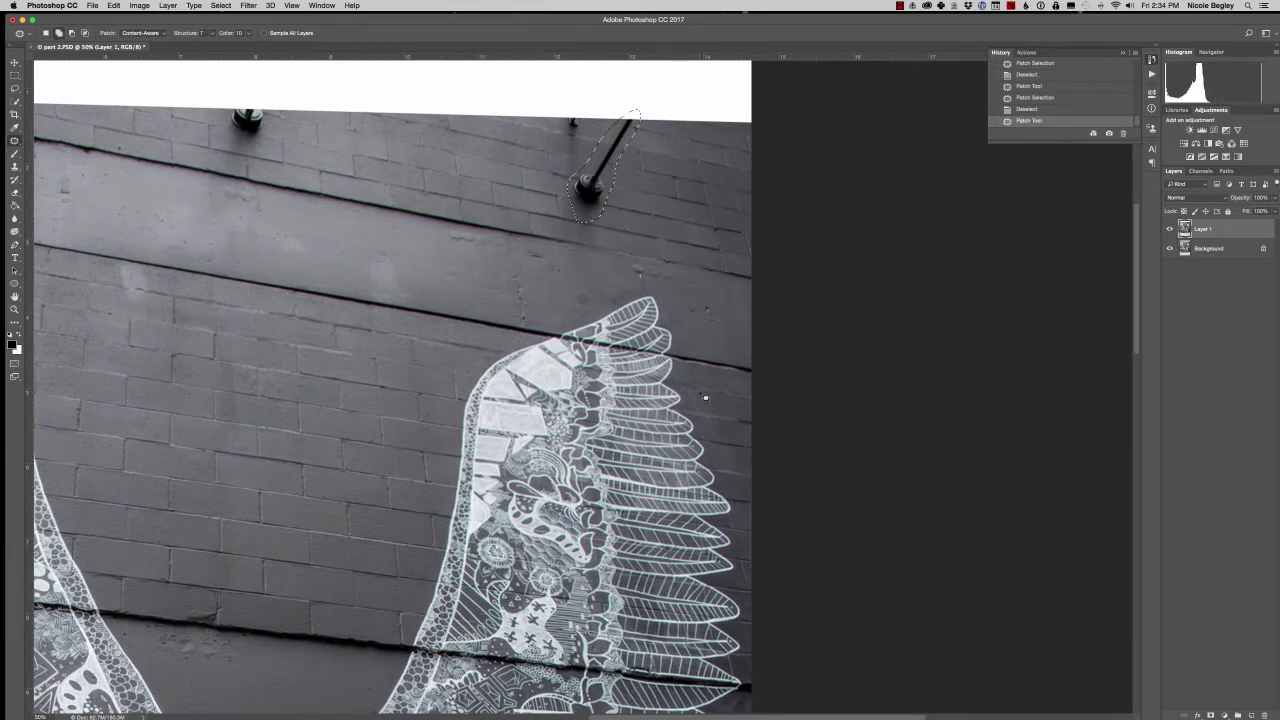
key(shift+F5)
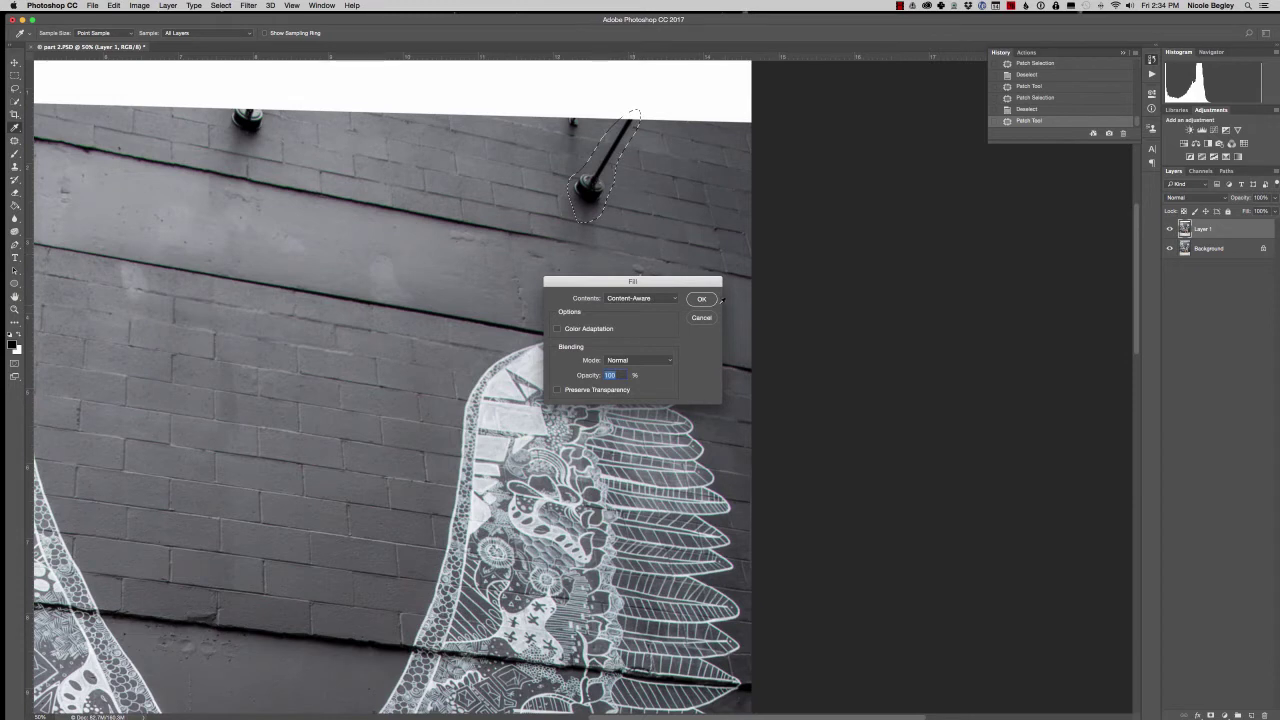
click(702, 299)
key(cmd+d)
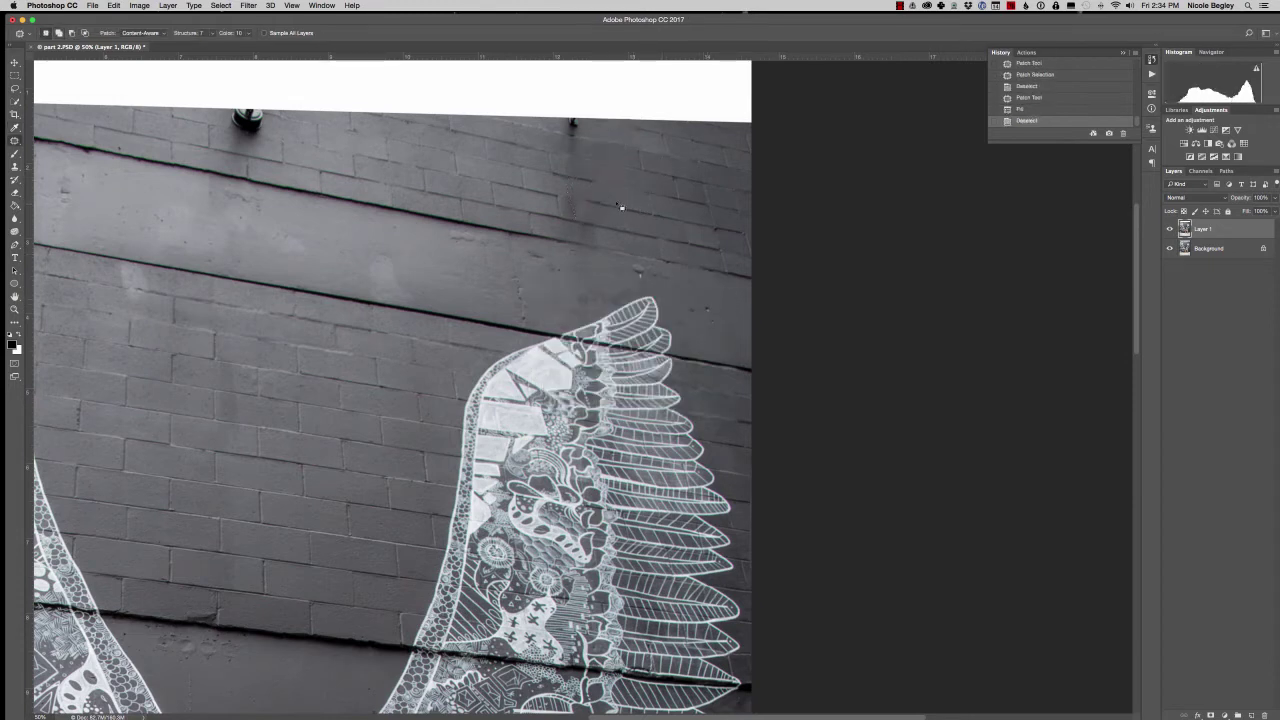
mouse_move(596, 178)
mouse_down()
mouse_move(618, 190)
mouse_move(623, 220)
mouse_move(590, 205)
mouse_move(625, 210)
mouse_up()
key(cmd+d)
key(cmd+d)
Step: Fill an area near the top edge, then try filling and patching the top wall lamp with bricks
drag(565, 112, 585, 130)
key(shift+F5)
key(Return)
key(cmd+d)
drag(256, 90, 258, 92)
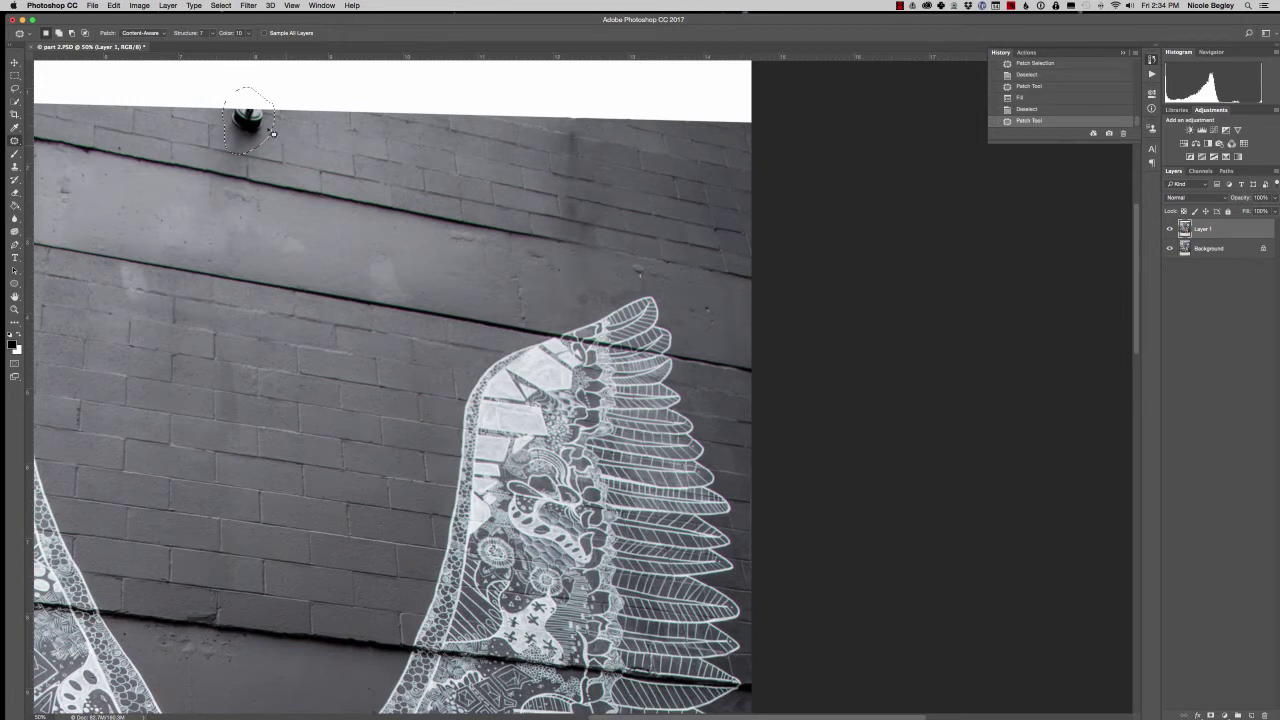
drag(228, 104, 229, 103)
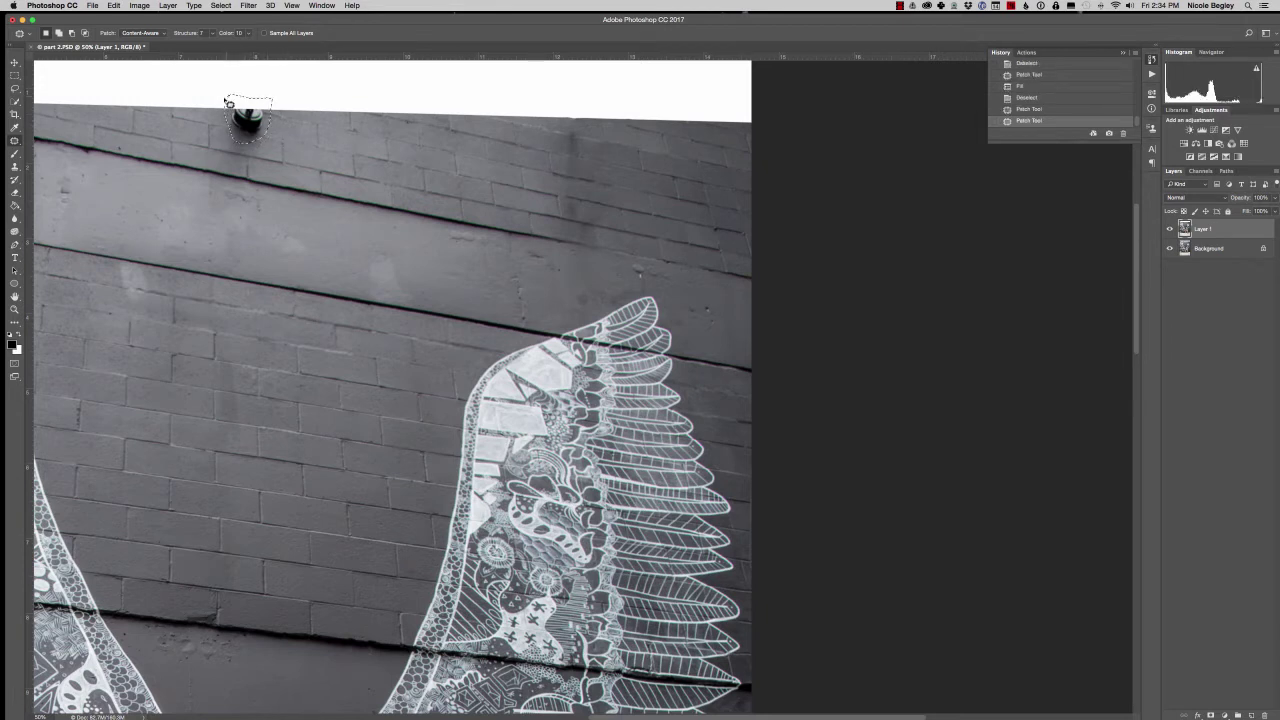
key(shift+F5)
key(Return)
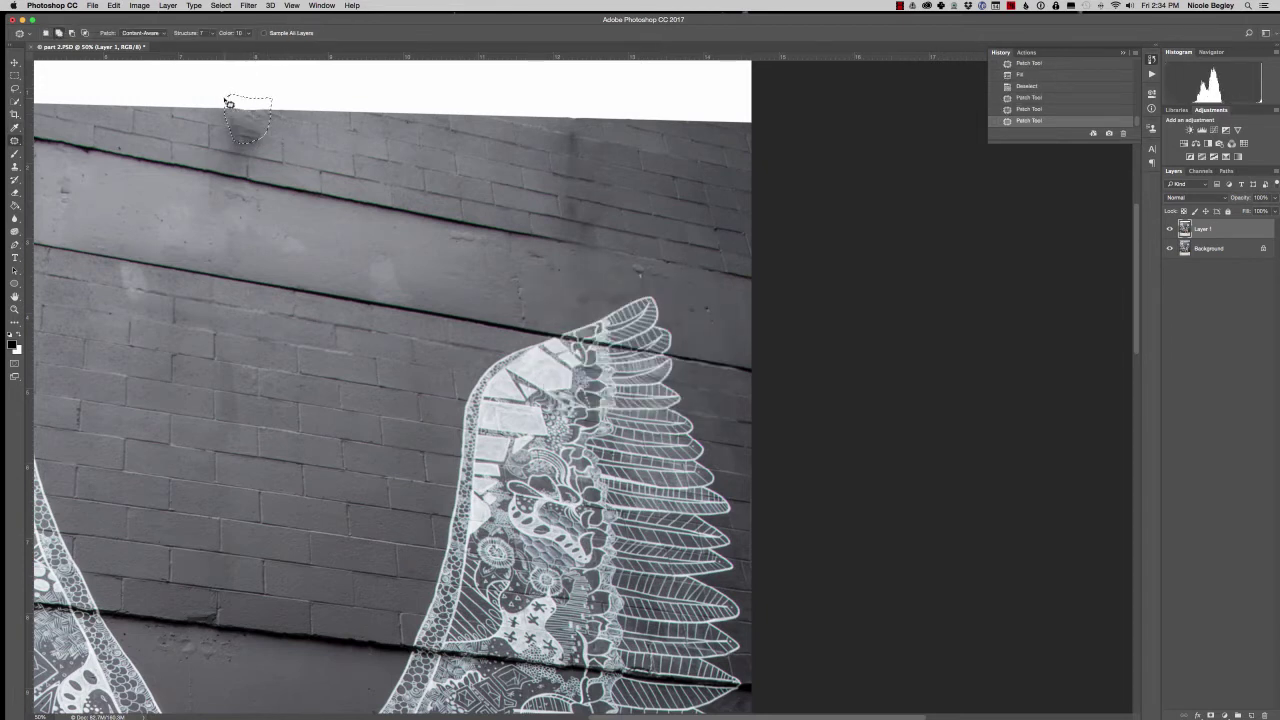
drag(250, 122, 366, 152)
drag(366, 152, 334, 147)
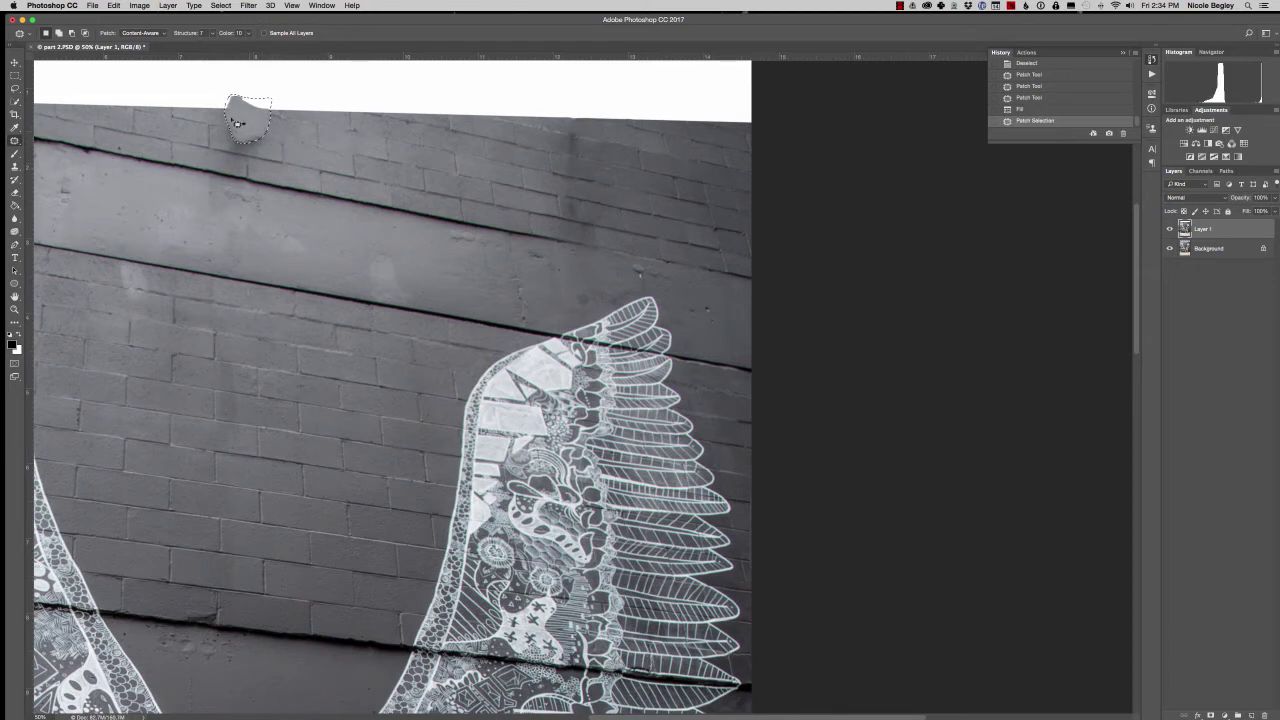
mouse_move(240, 118)
mouse_down()
mouse_move(272, 160)
mouse_move(280, 152)
mouse_up()
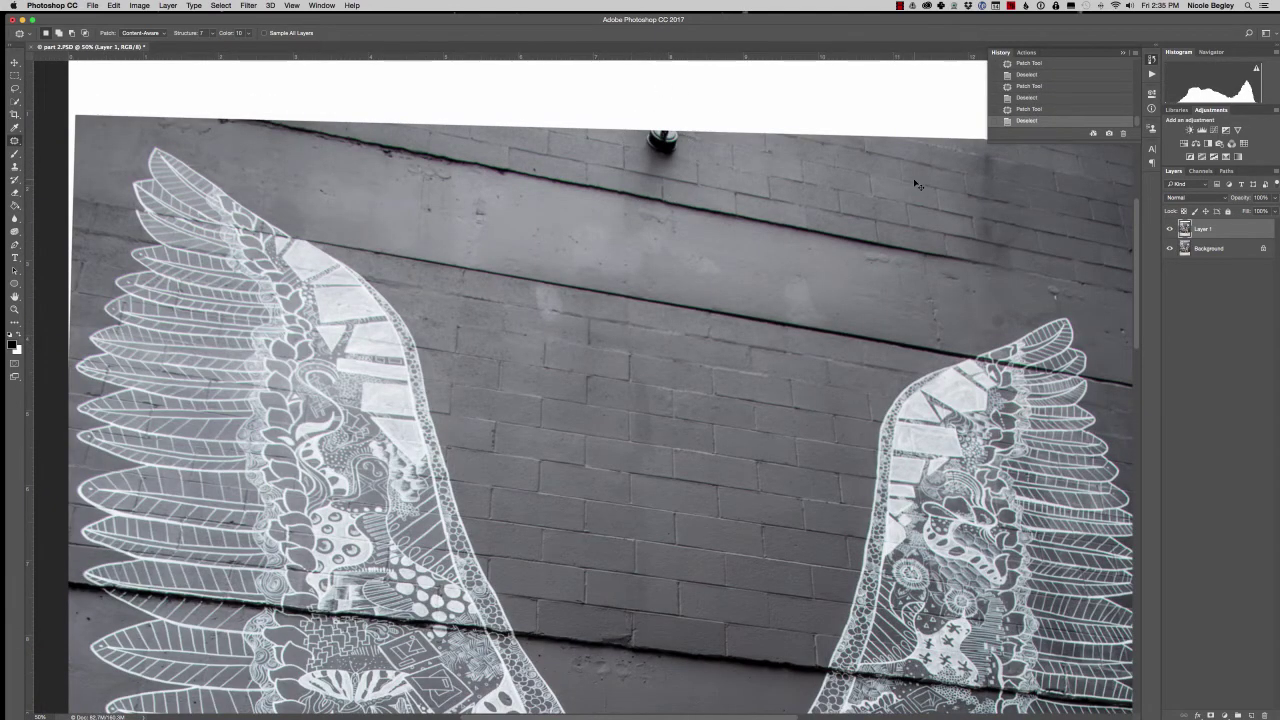
Step: Content-aware fill the thin white strip along the left image edge
key(super+minus)
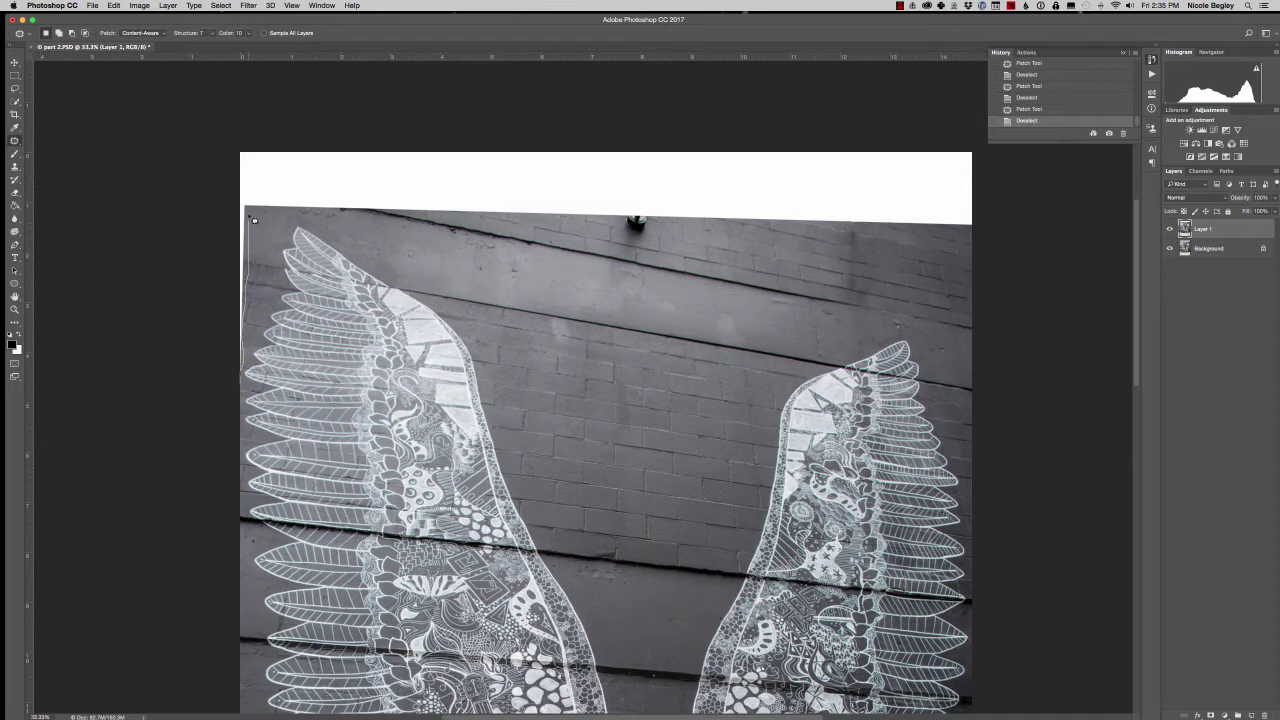
drag(253, 206, 231, 368)
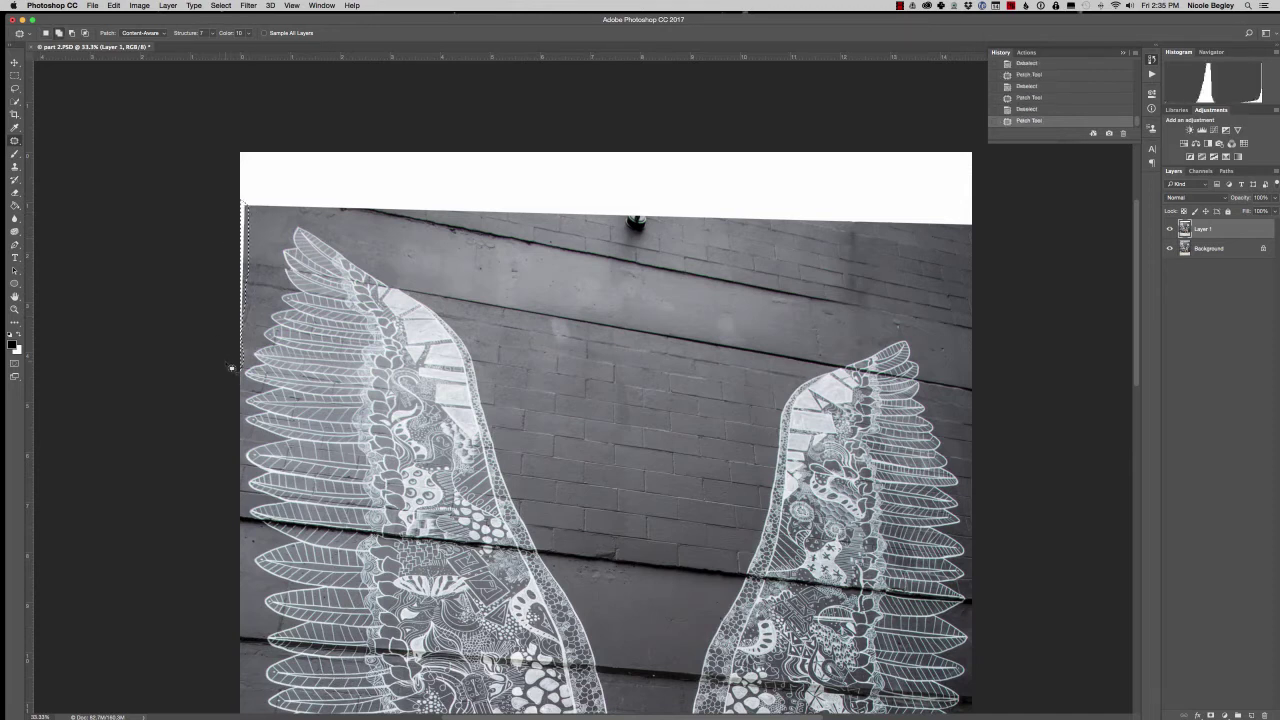
key(shift+F5)
key(Return)
key(super+d)
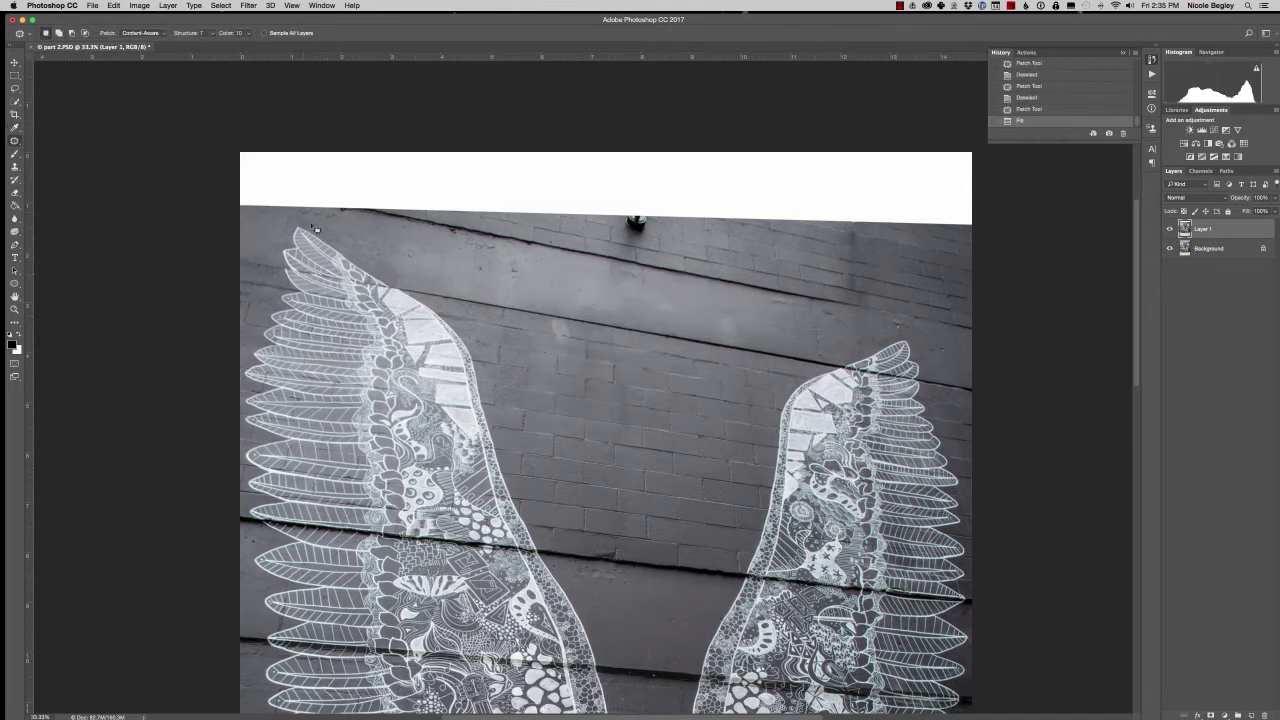
key(super+d)
Step: Marquee-select the full white strip above the wall and content-aware fill it with brick
key(m)
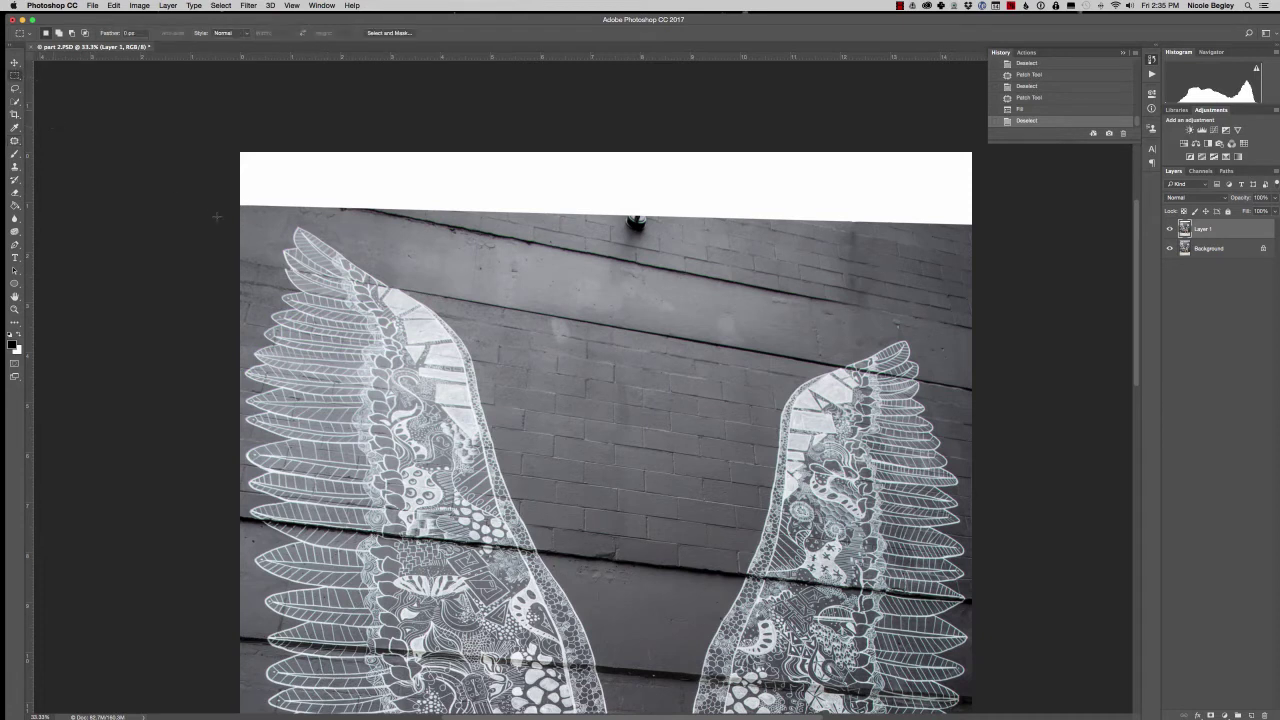
drag(229, 208, 268, 205)
drag(243, 158, 963, 208)
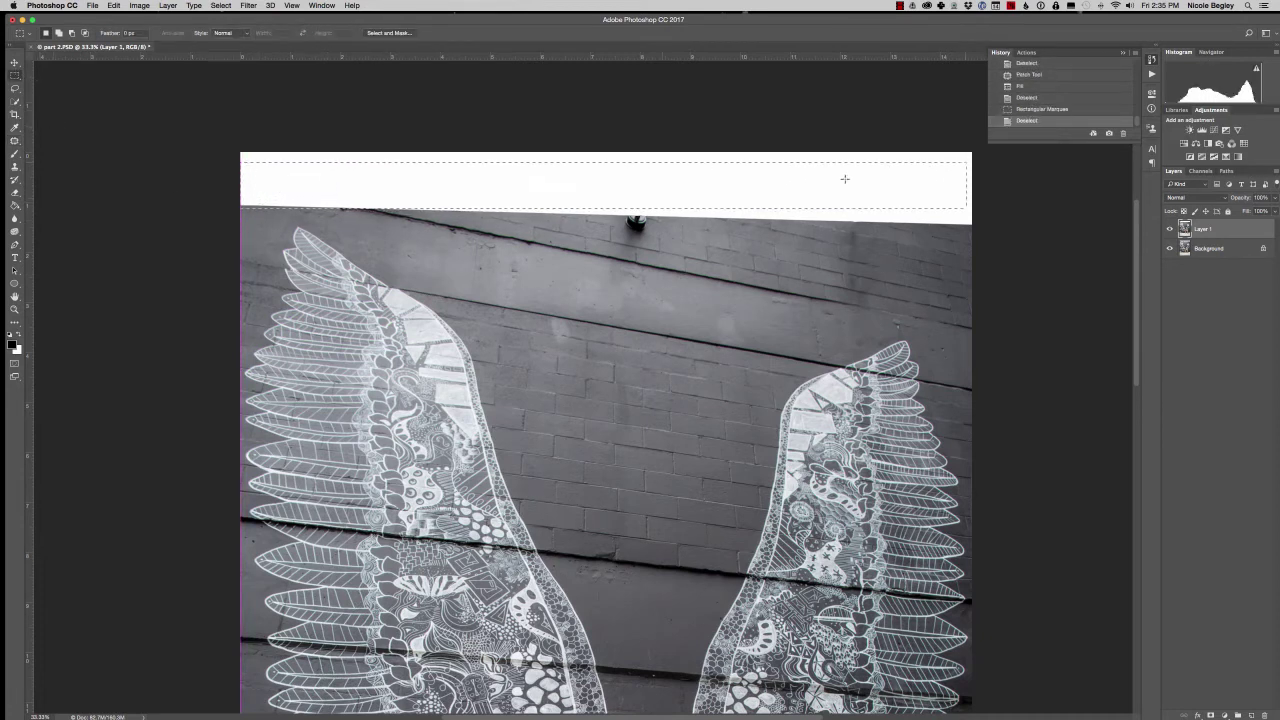
click(232, 215)
drag(972, 227, 270, 158)
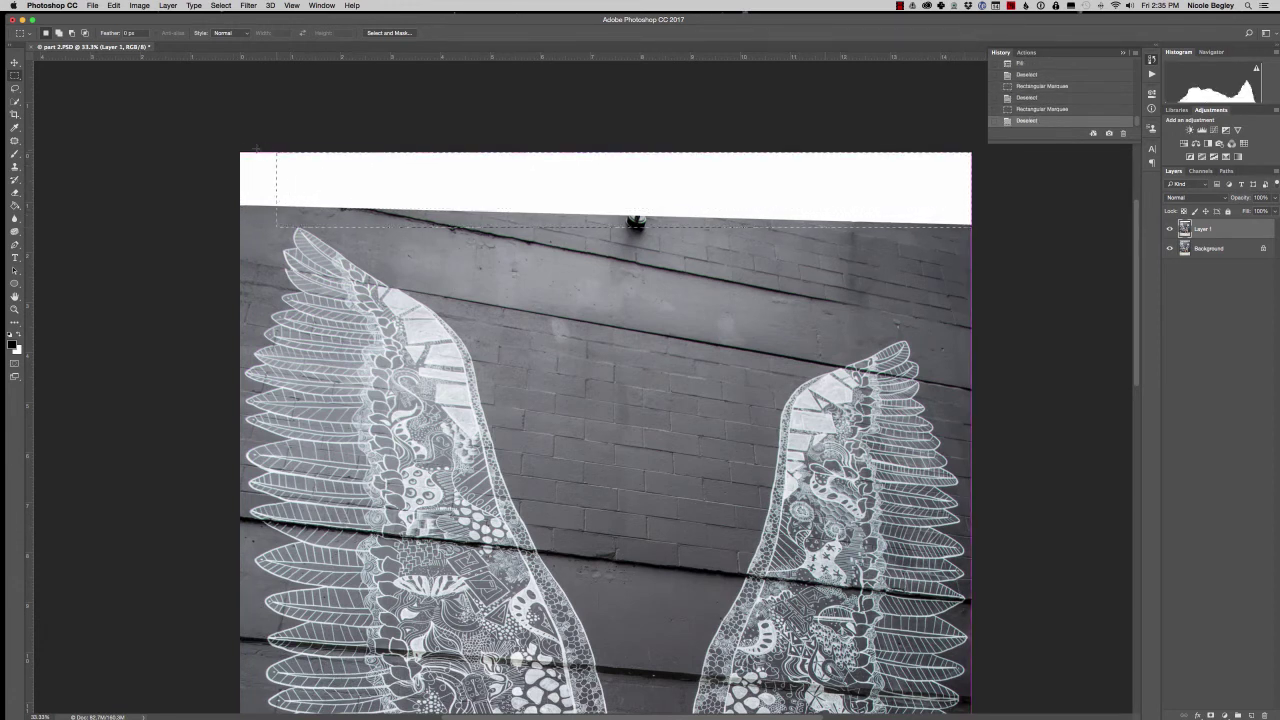
drag(970, 225, 861, 206)
click(968, 222)
mouse_move(972, 226)
mouse_down()
mouse_move(260, 122)
mouse_move(235, 131)
mouse_up()
key(shift+F5)
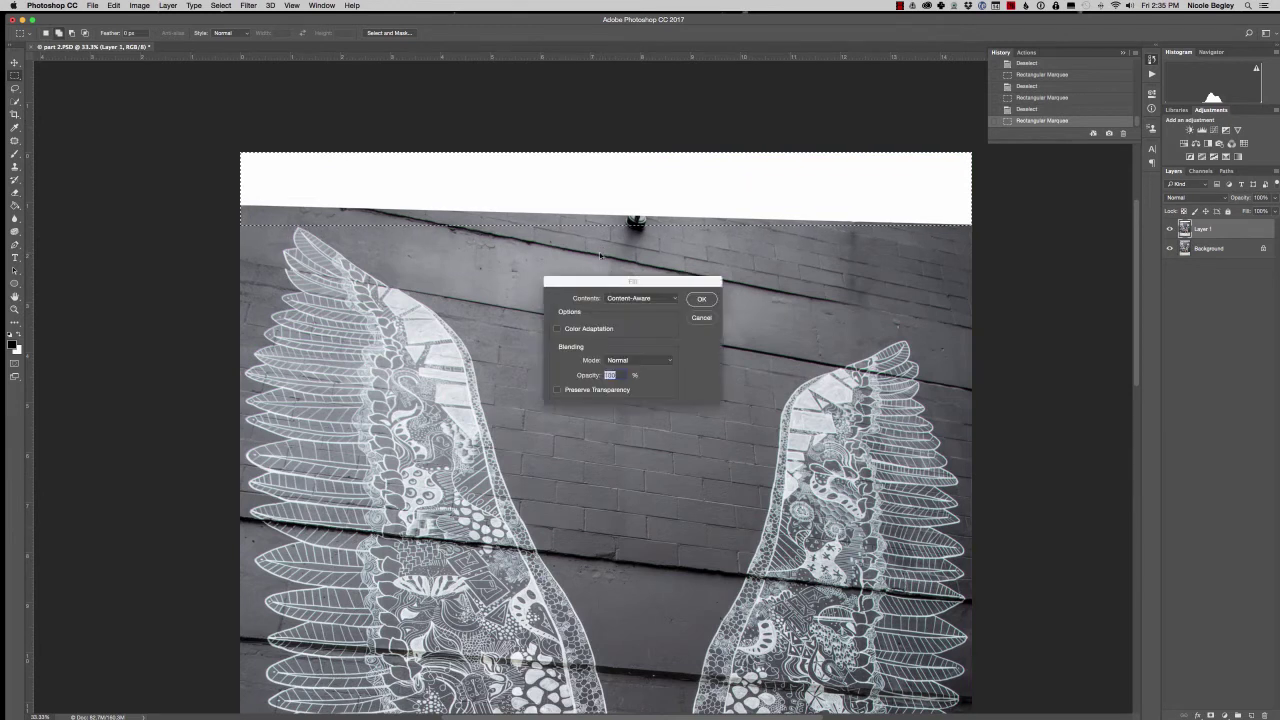
key(Escape)
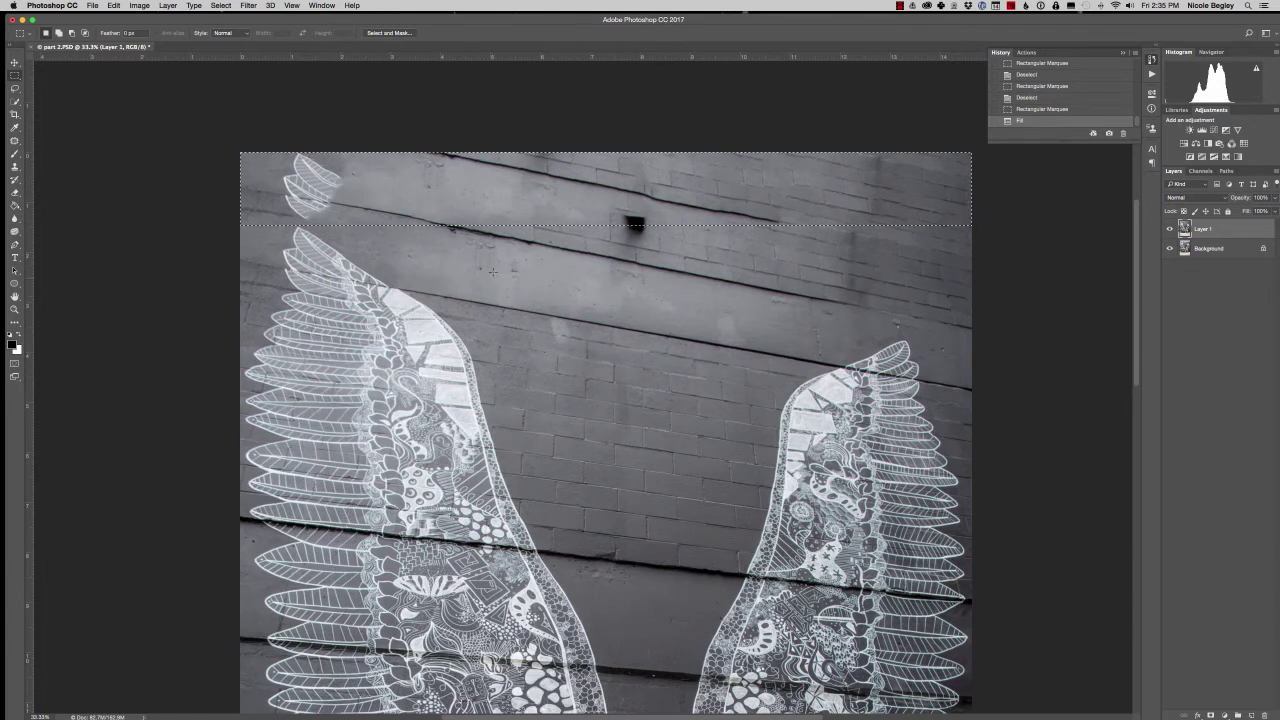
key(super+d)
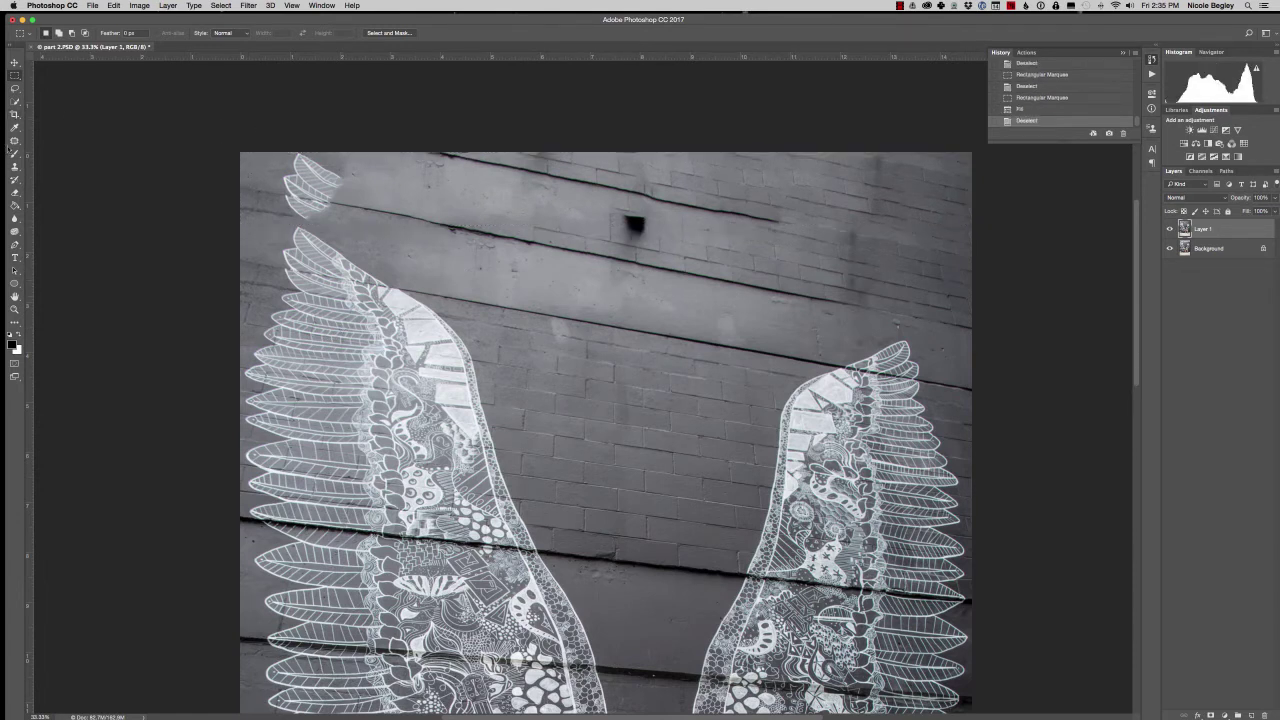
Step: Patch the stray feathers at the top left with plain wall
key(j)
mouse_move(304, 166)
mouse_down()
mouse_move(305, 230)
mouse_move(340, 160)
mouse_move(450, 228)
mouse_up()
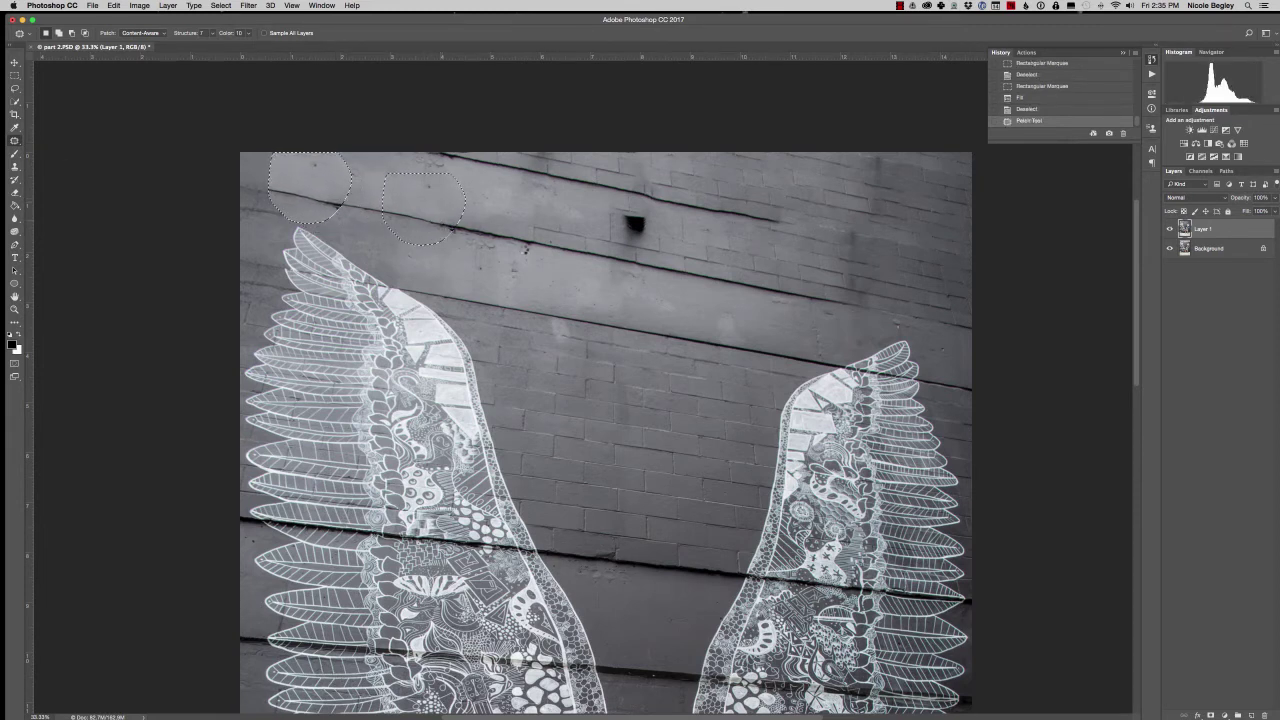
key(super+d)
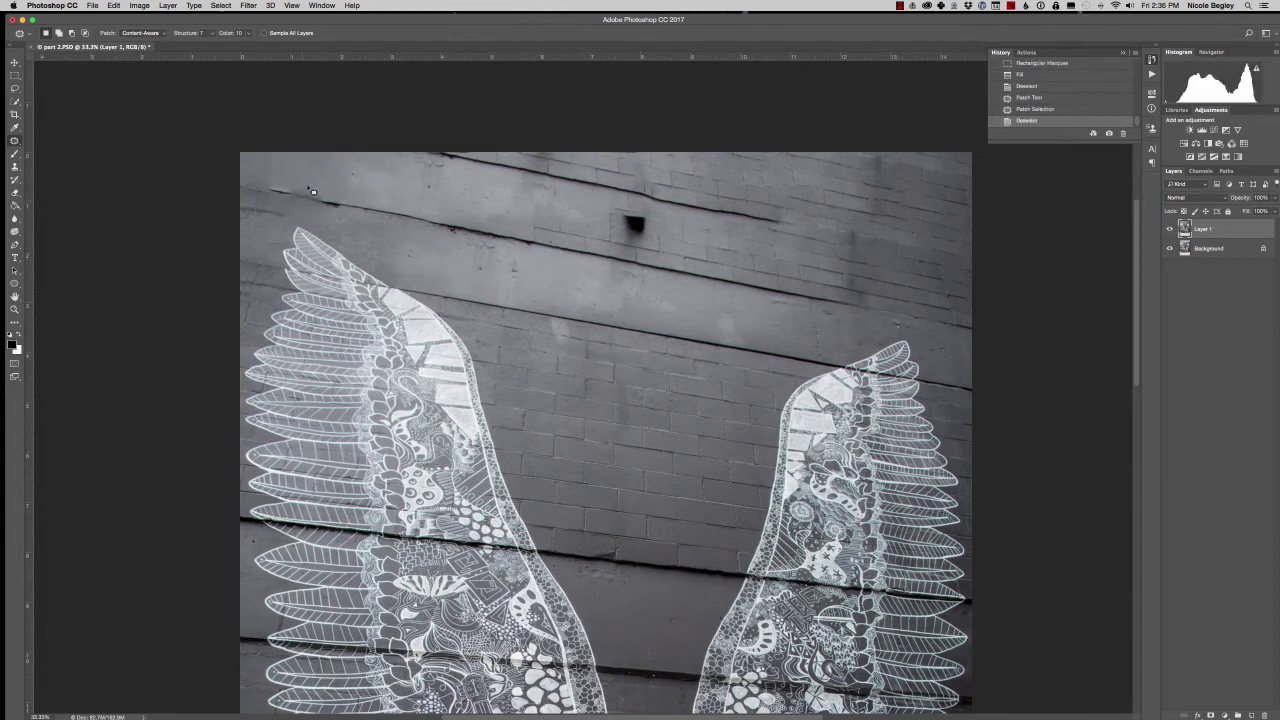
drag(314, 189, 412, 220)
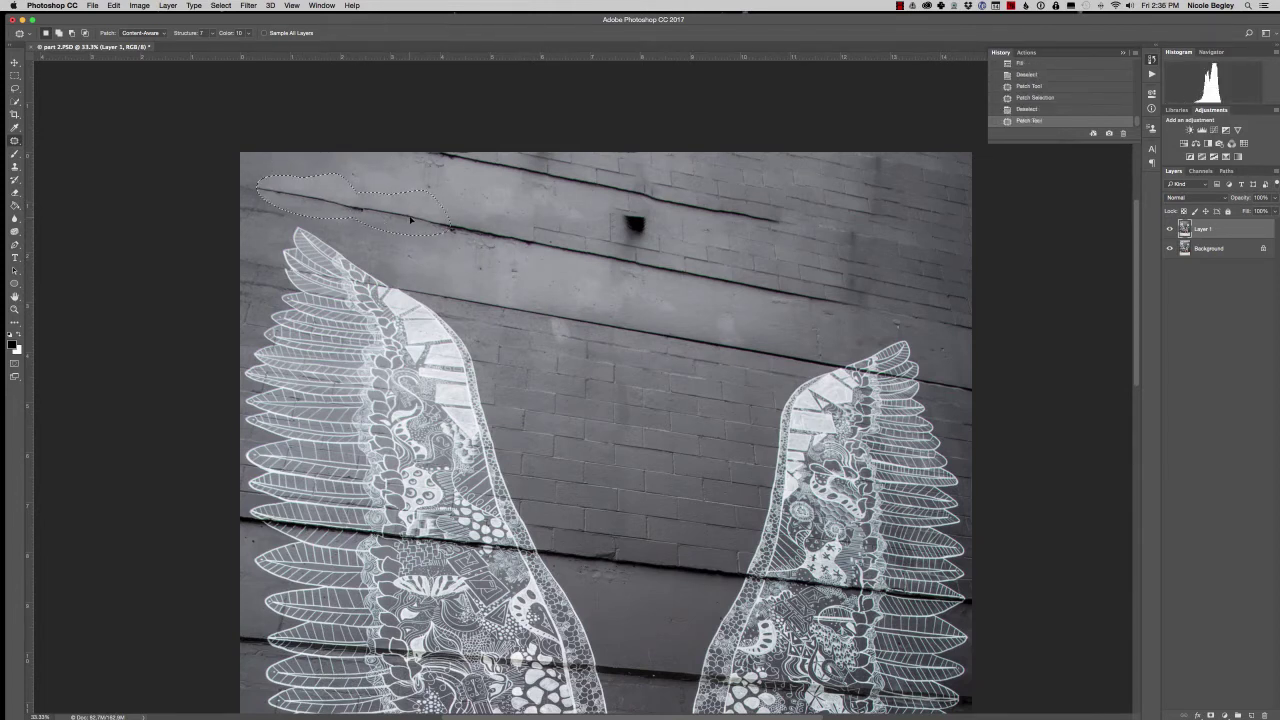
key(super+d)
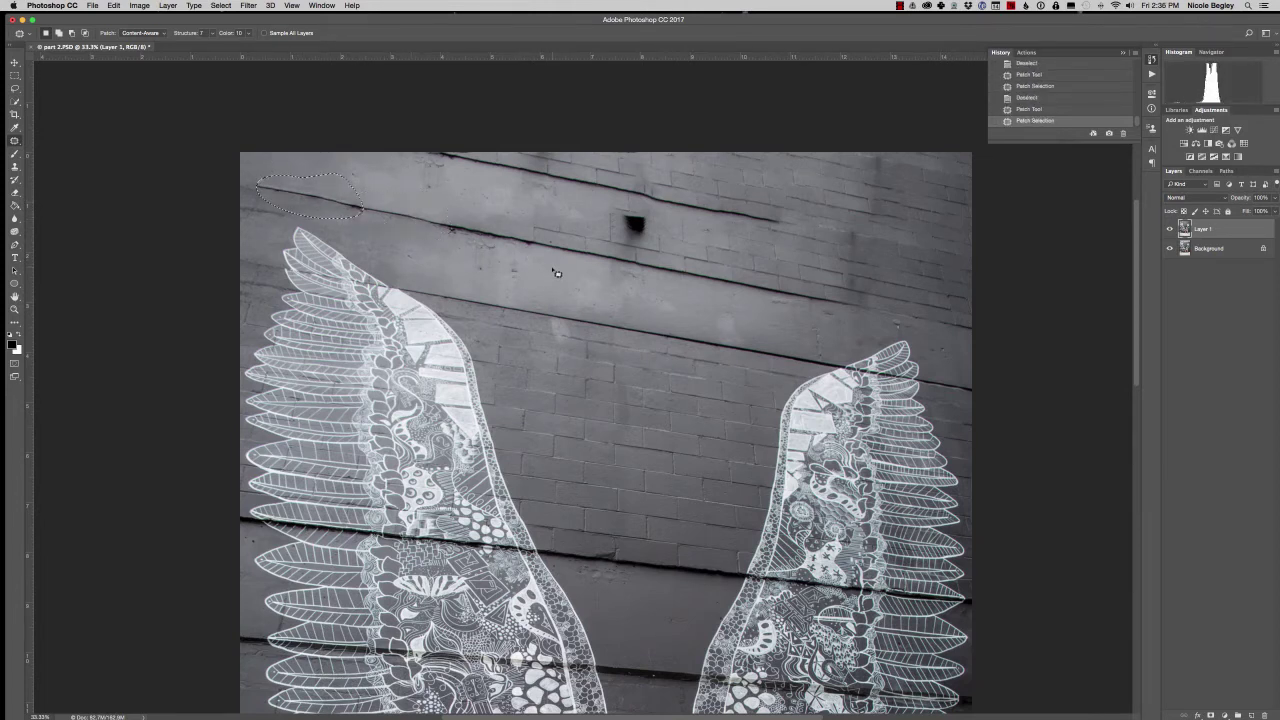
drag(240, 222, 413, 253)
key(super+d)
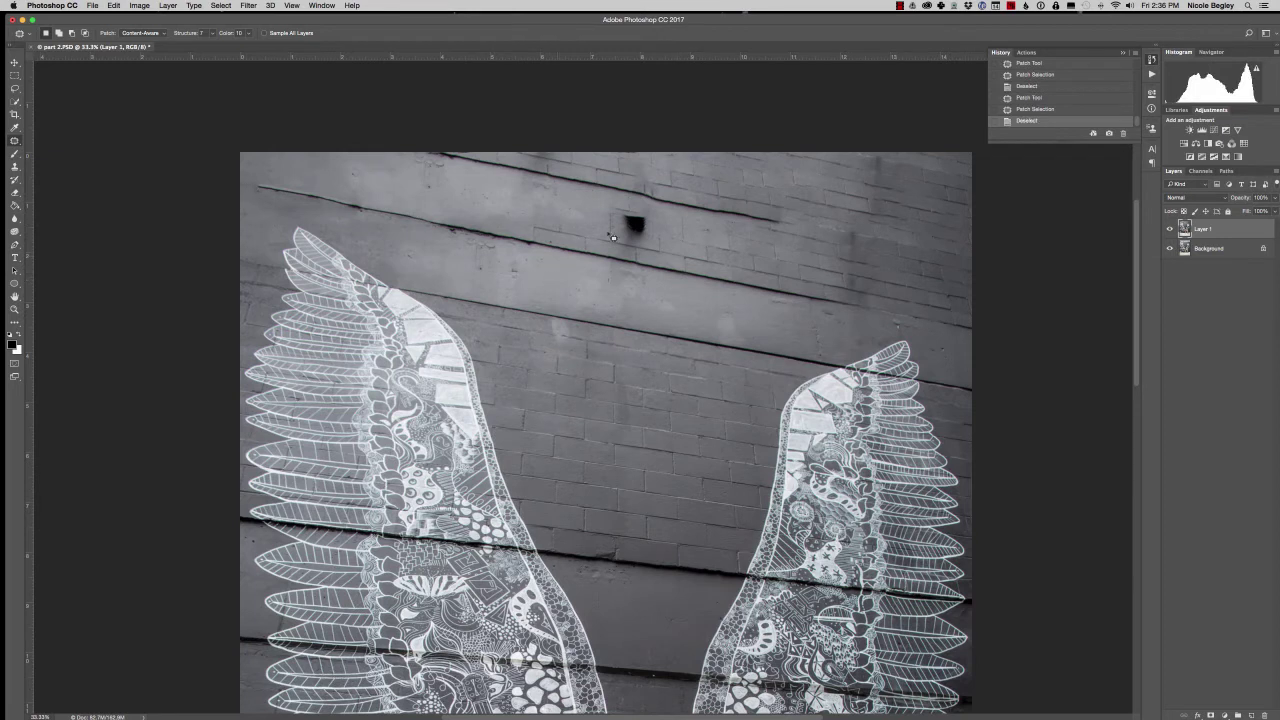
Step: Content-aware fill the dark hole left by the lamp and its leftover mark
drag(614, 230, 636, 249)
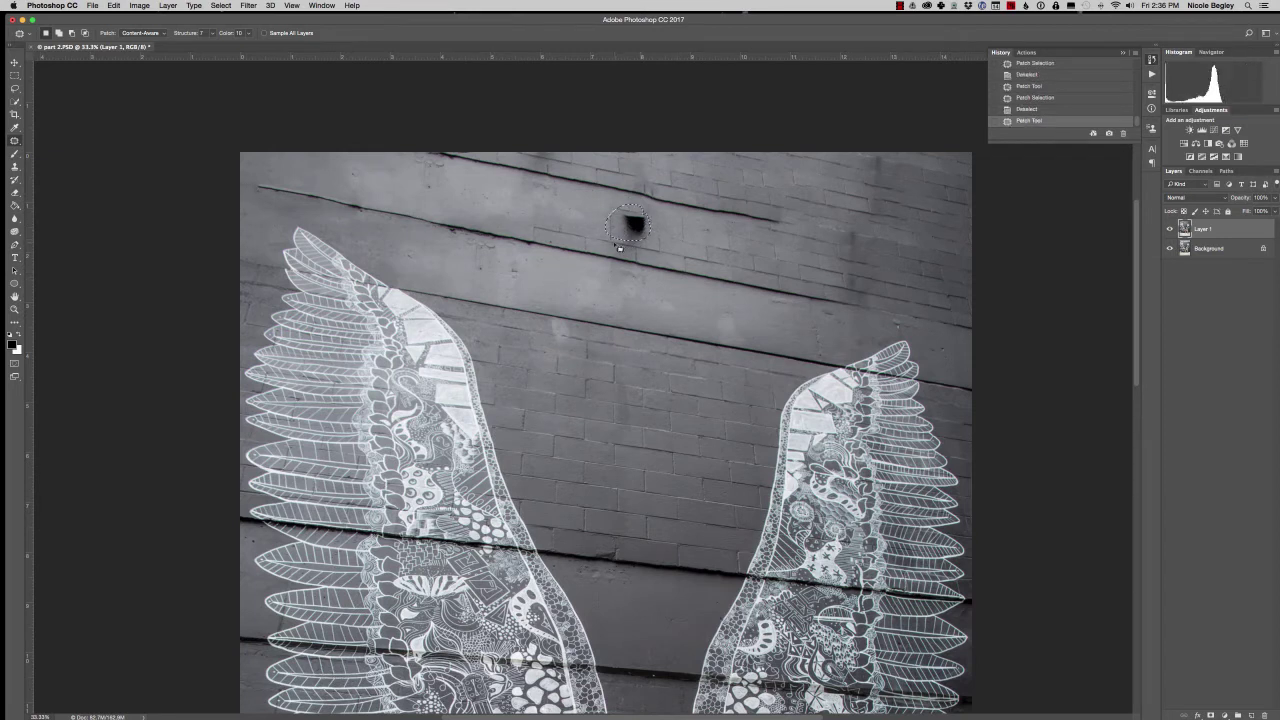
key(shift+F5)
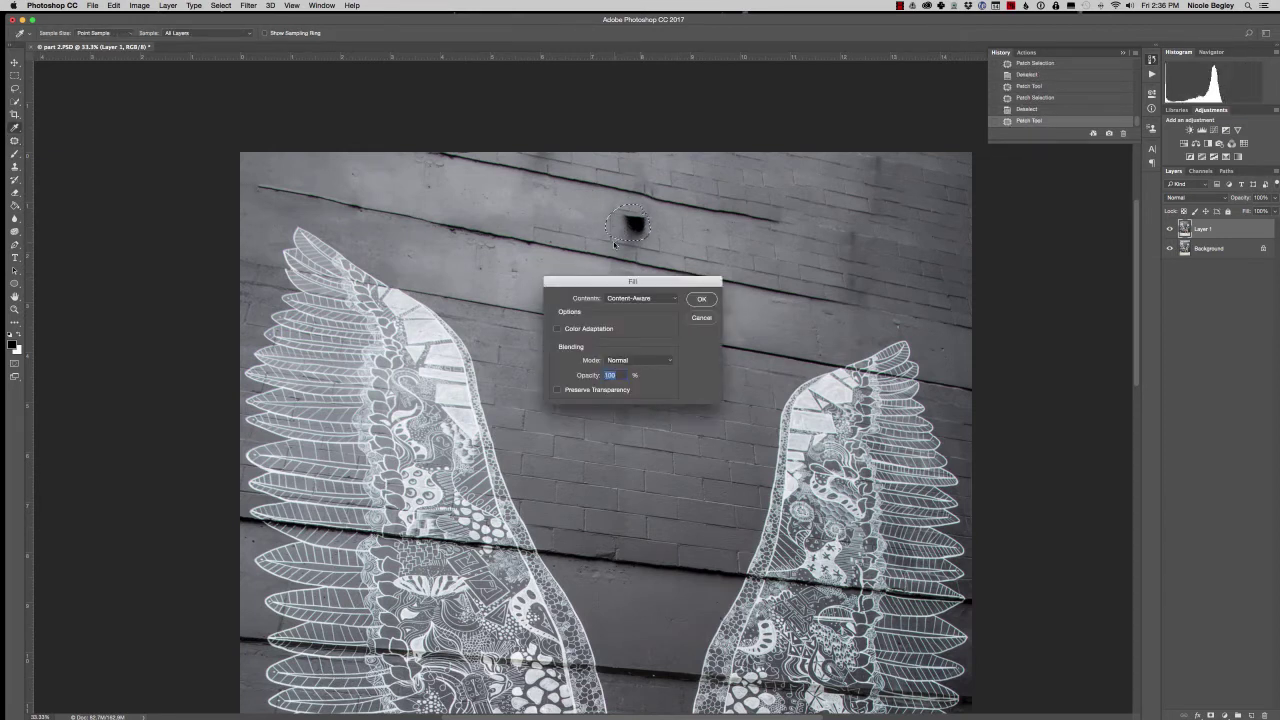
key(Return)
key(super+d)
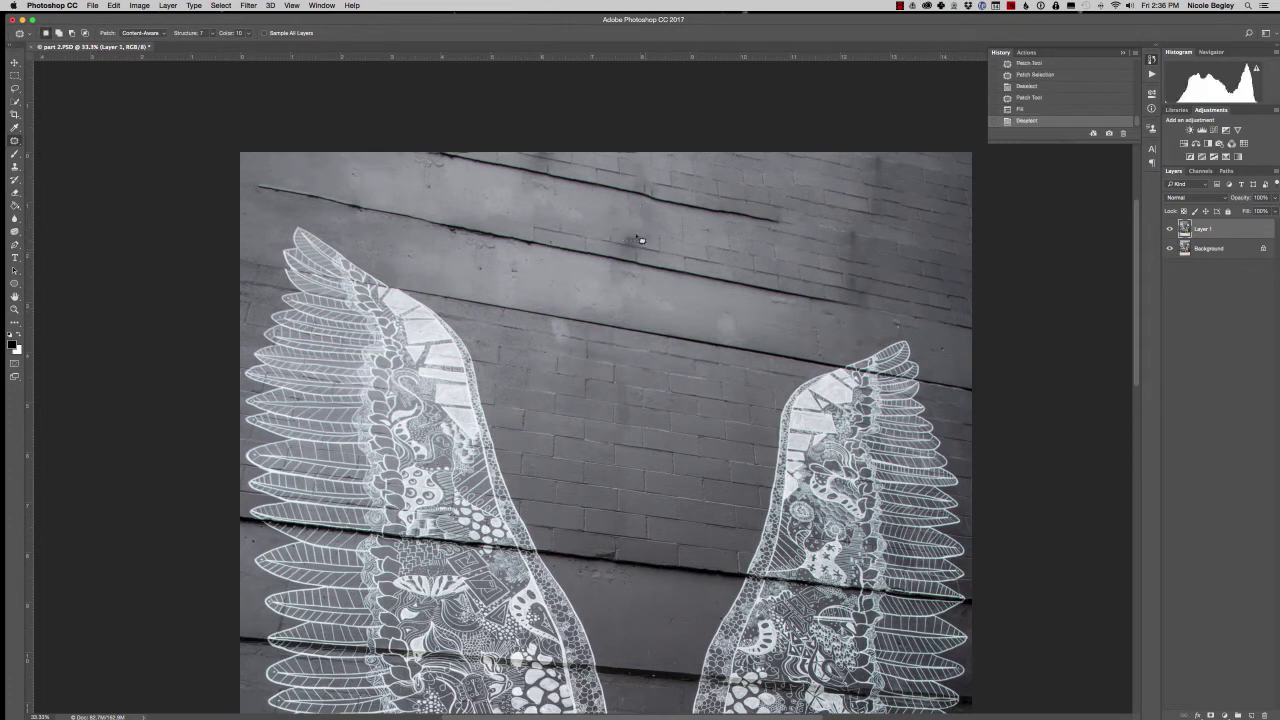
drag(636, 236, 660, 239)
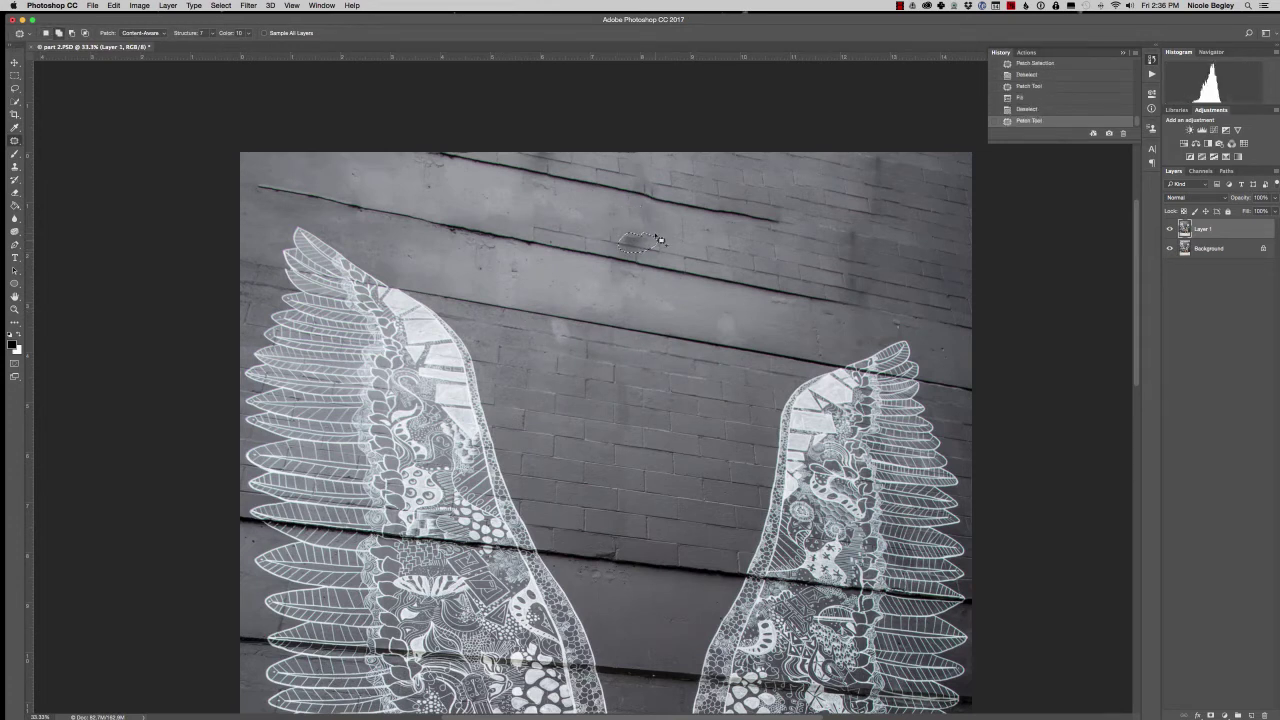
key(shift+F5)
key(Return)
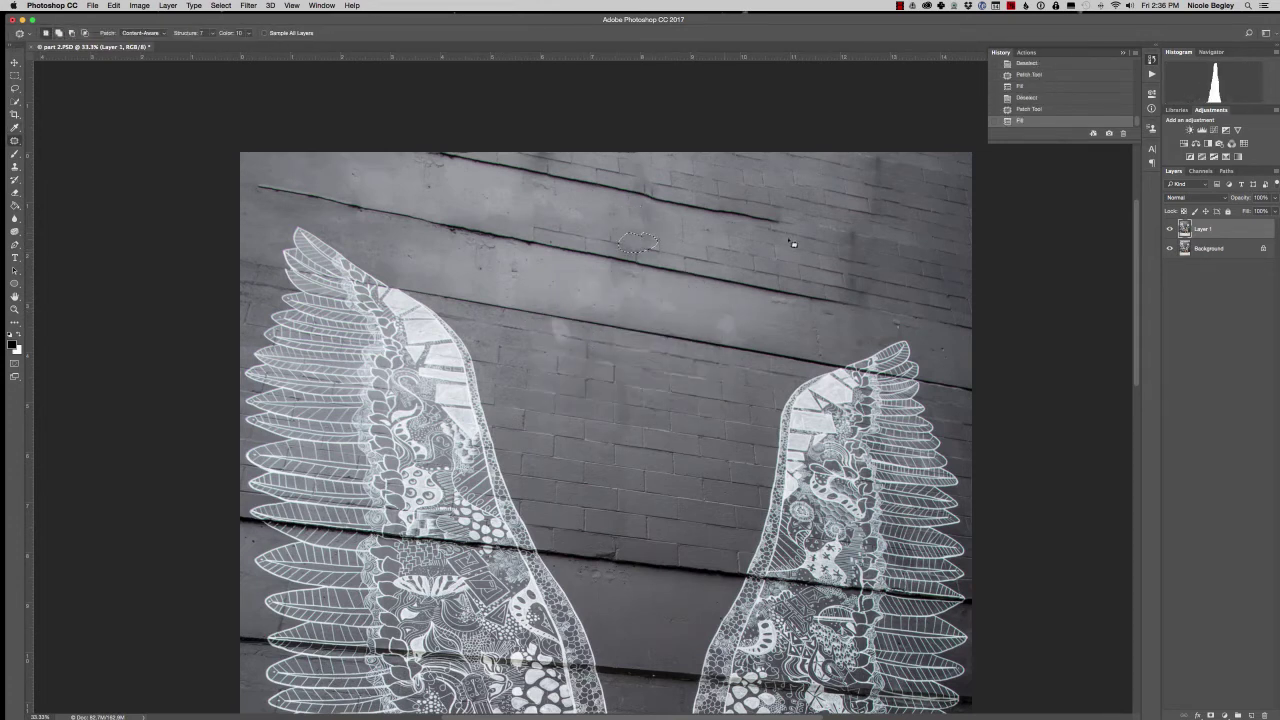
key(super+d)
Step: Outline the thin streak near the wall's top and content-aware fill it
mouse_move(435, 160)
mouse_down()
mouse_move(618, 202)
mouse_move(728, 210)
mouse_up()
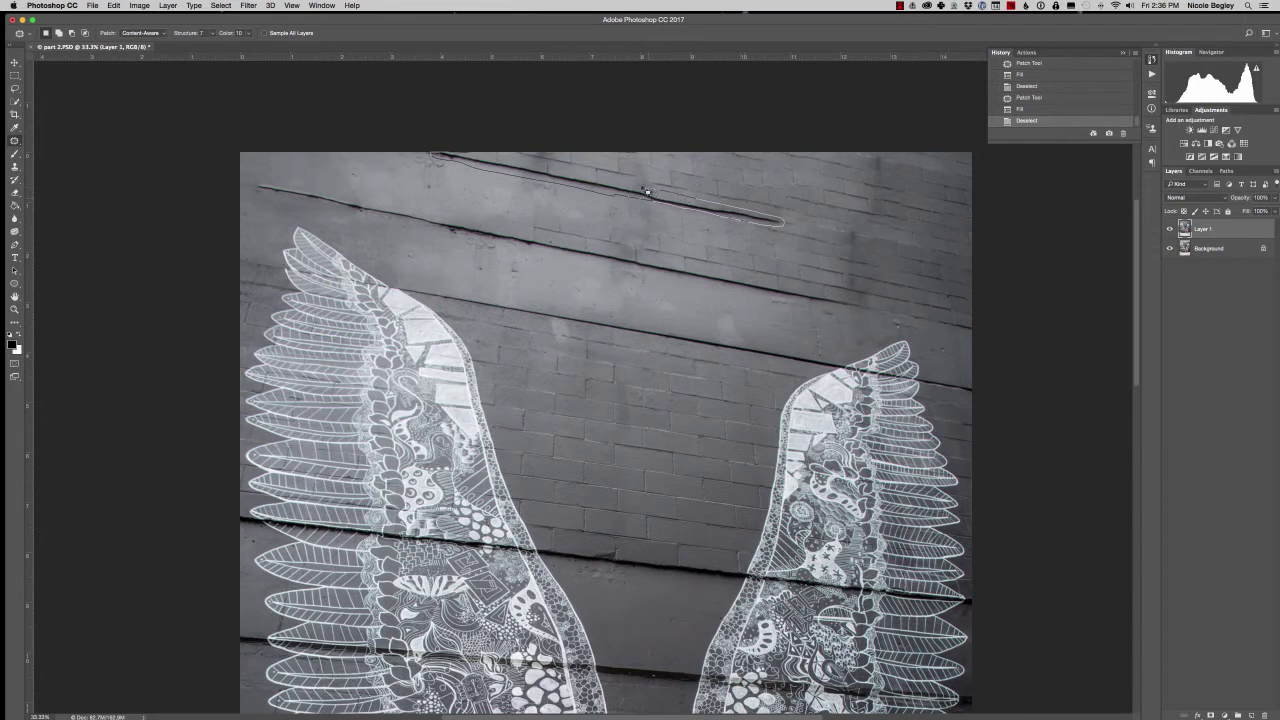
drag(728, 210, 466, 167)
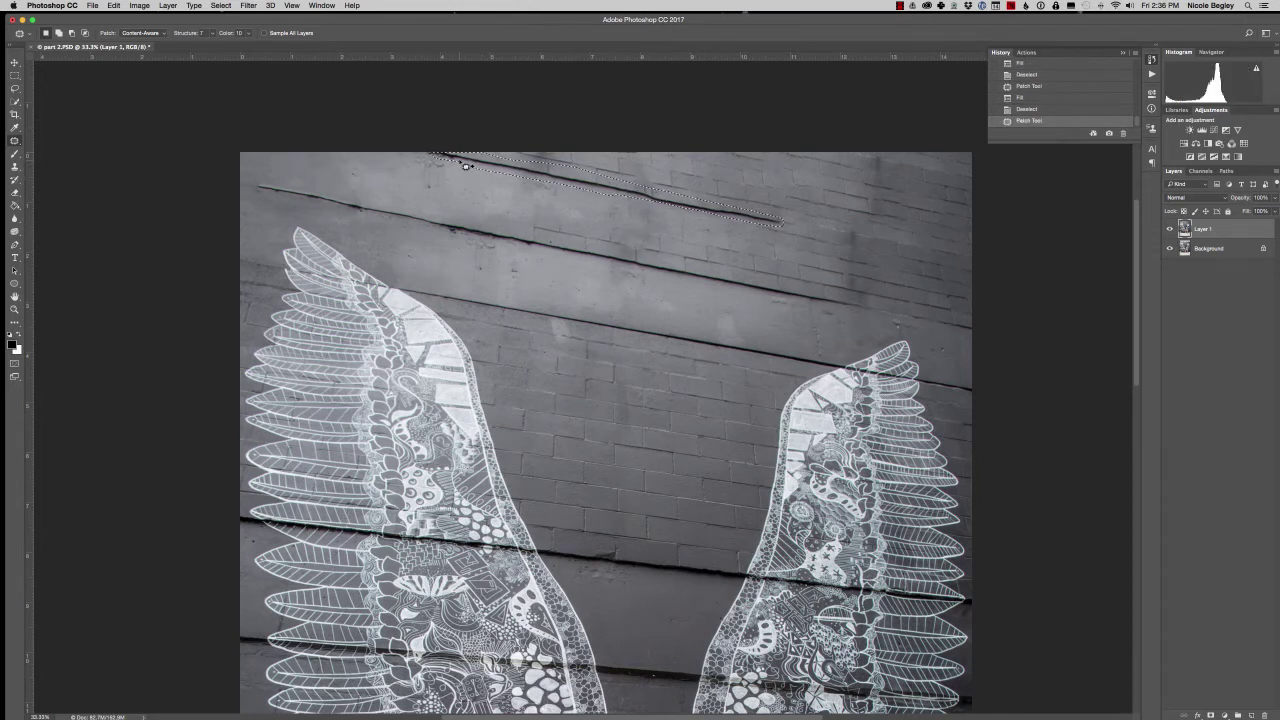
key(i)
key(j)
key(shift+F5)
key(Return)
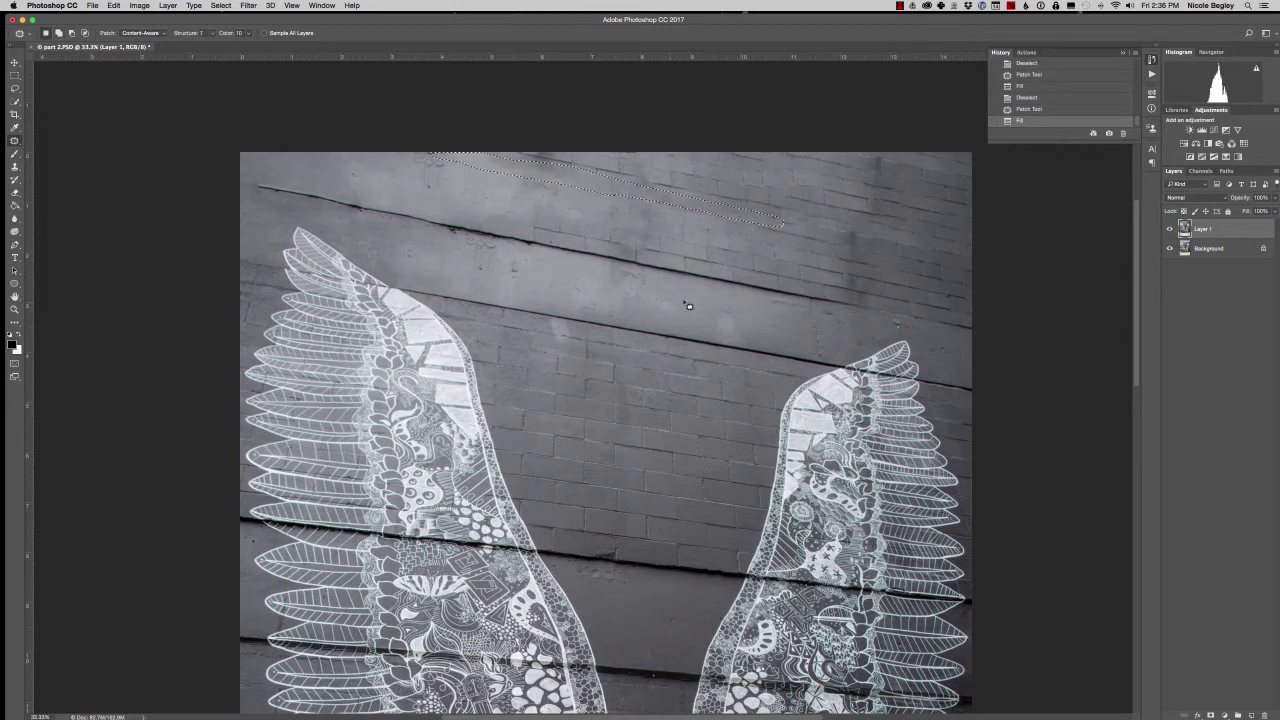
key(super+d)
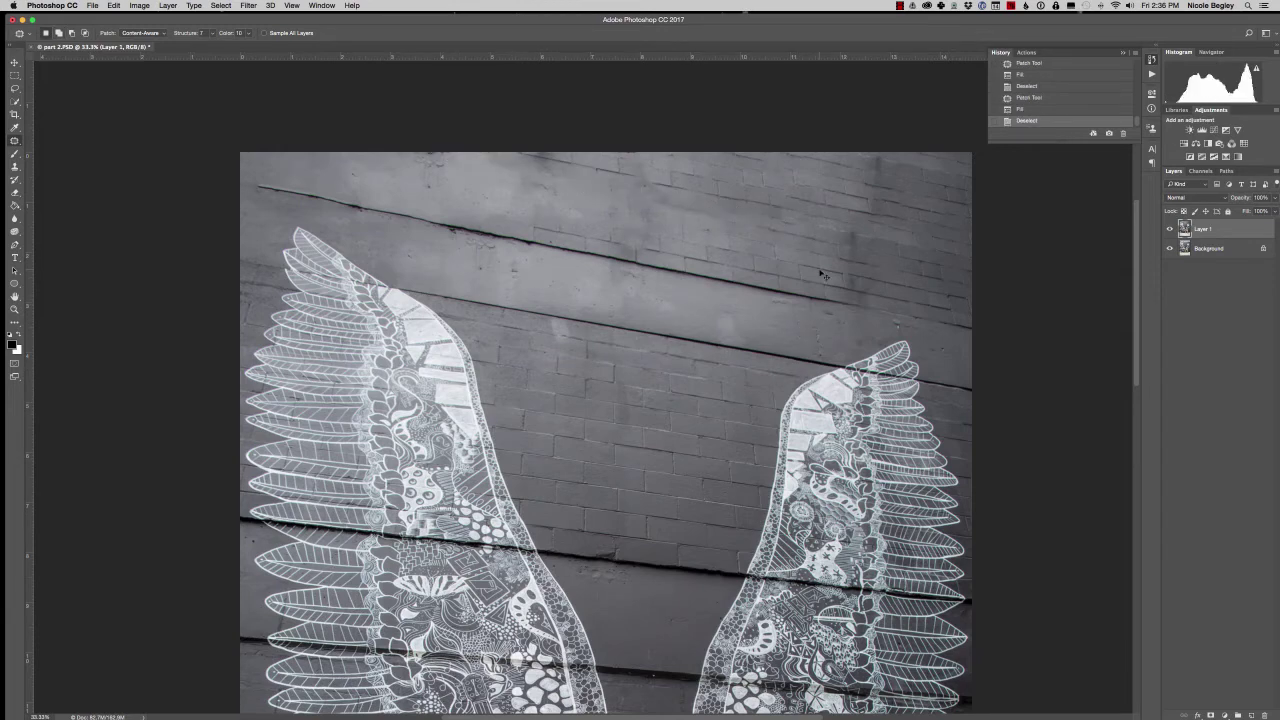
key(super+0)
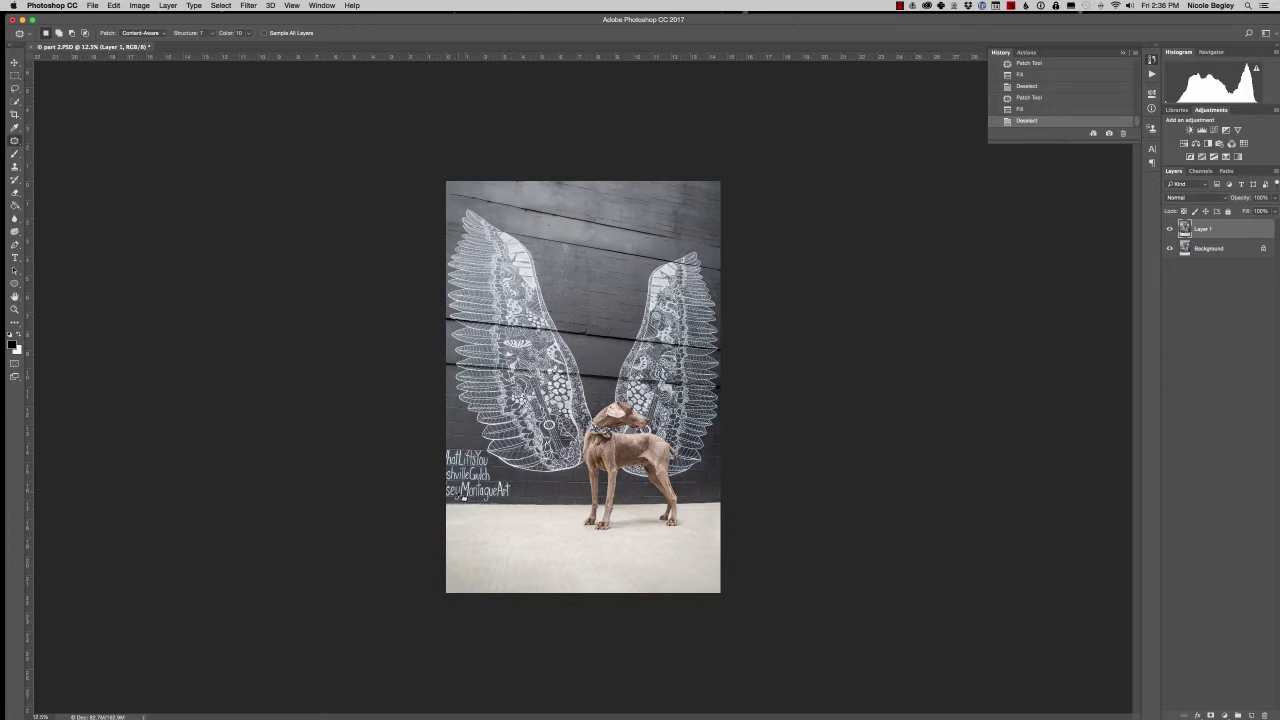
Step: Lower the system volume
key(XF86AudioLowerVolume)
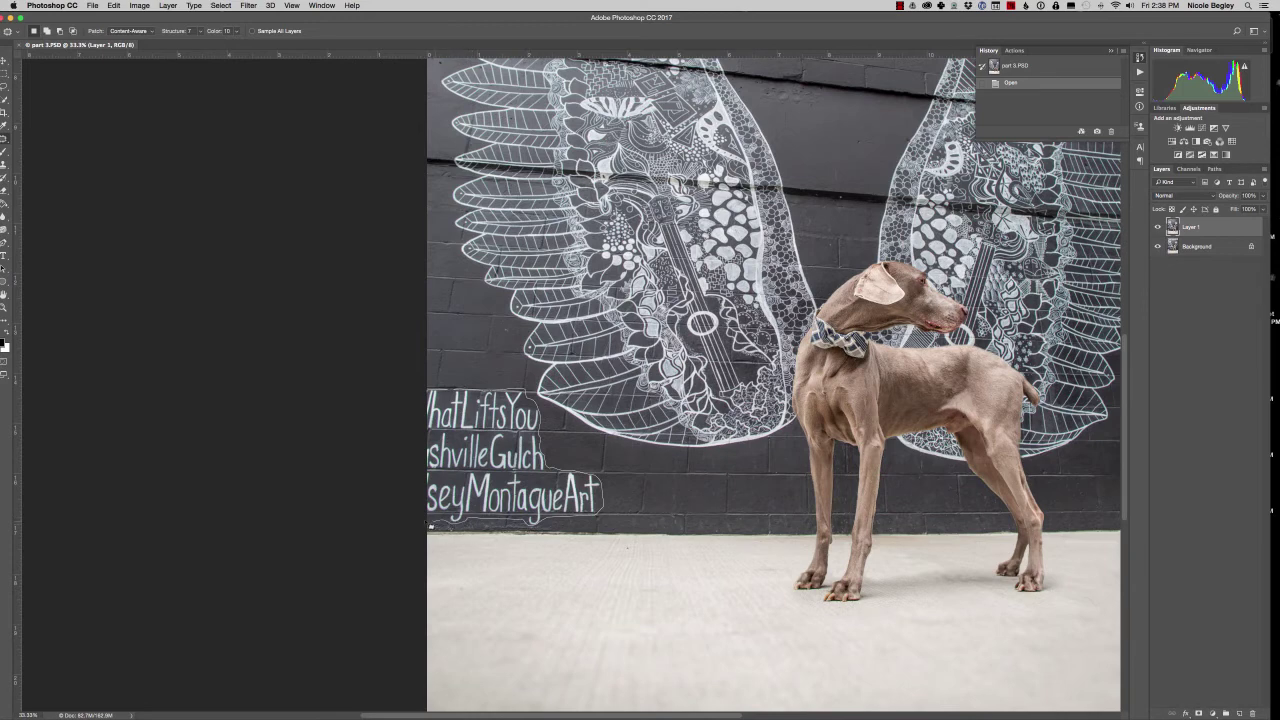
Step: Content-aware fill the hashtag lettering away, then outline the wall along the floor line
drag(472, 526, 402, 378)
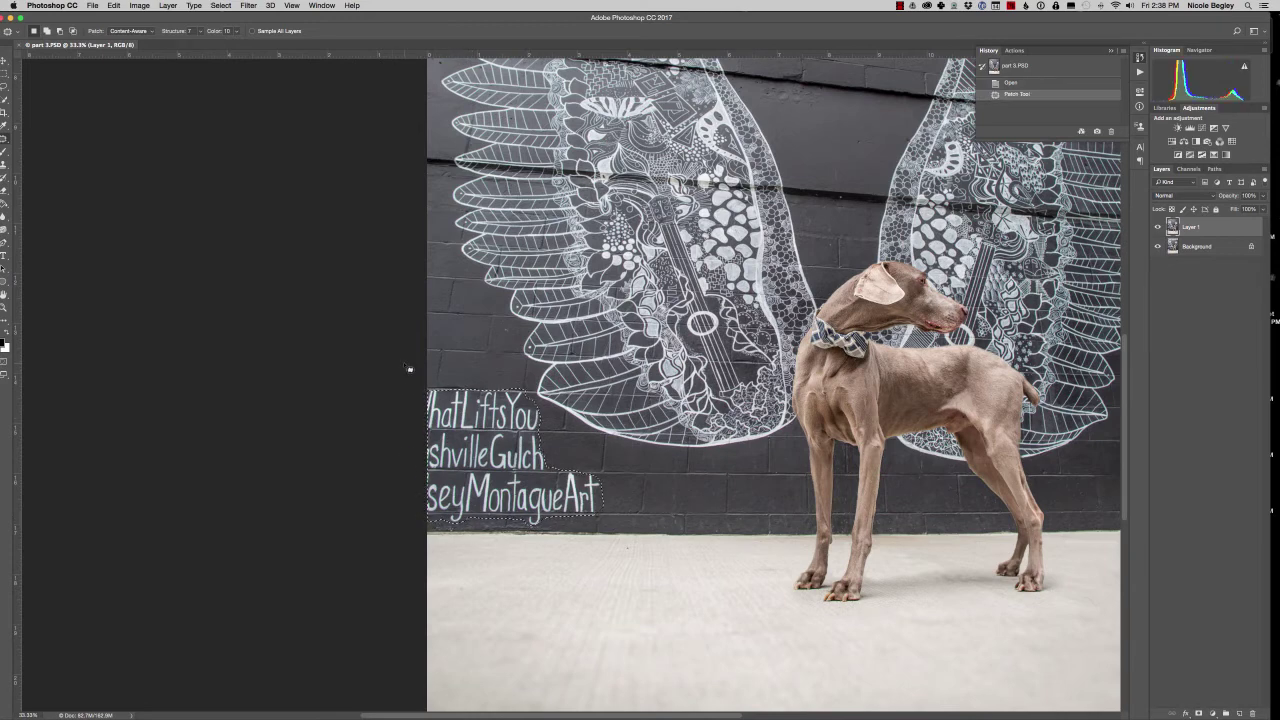
key(shift+F5)
key(Escape)
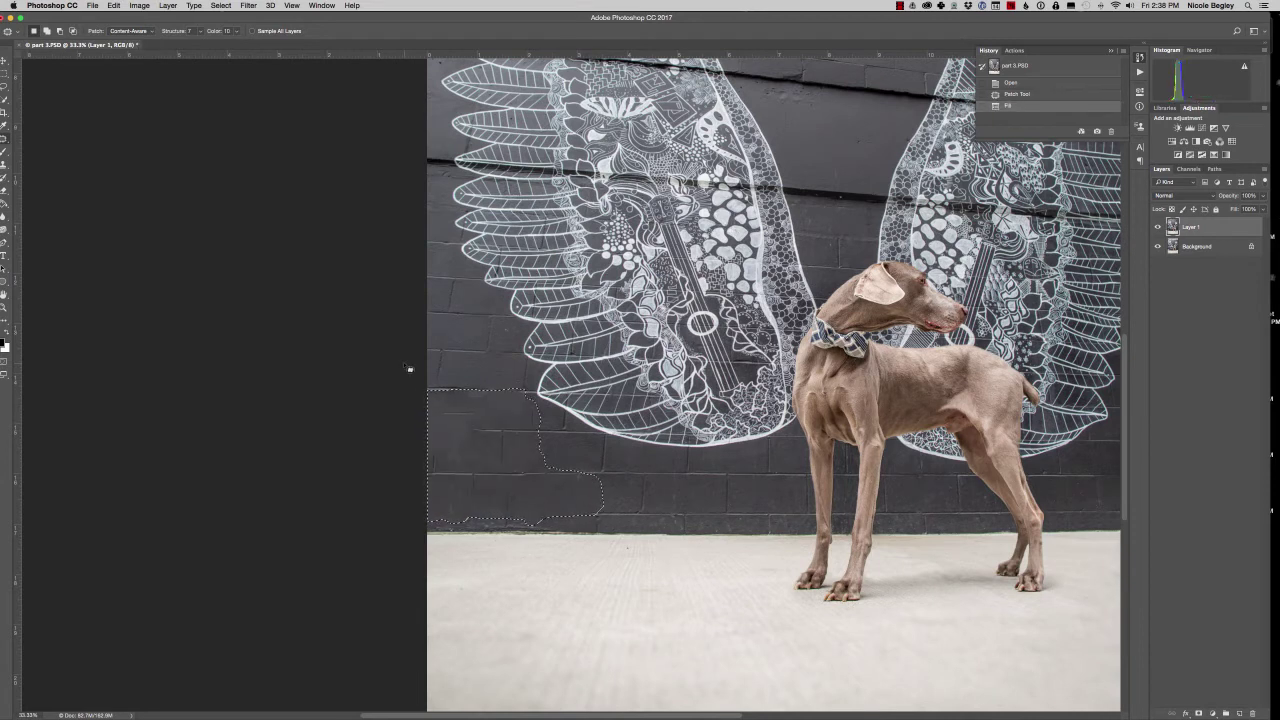
key(super+d)
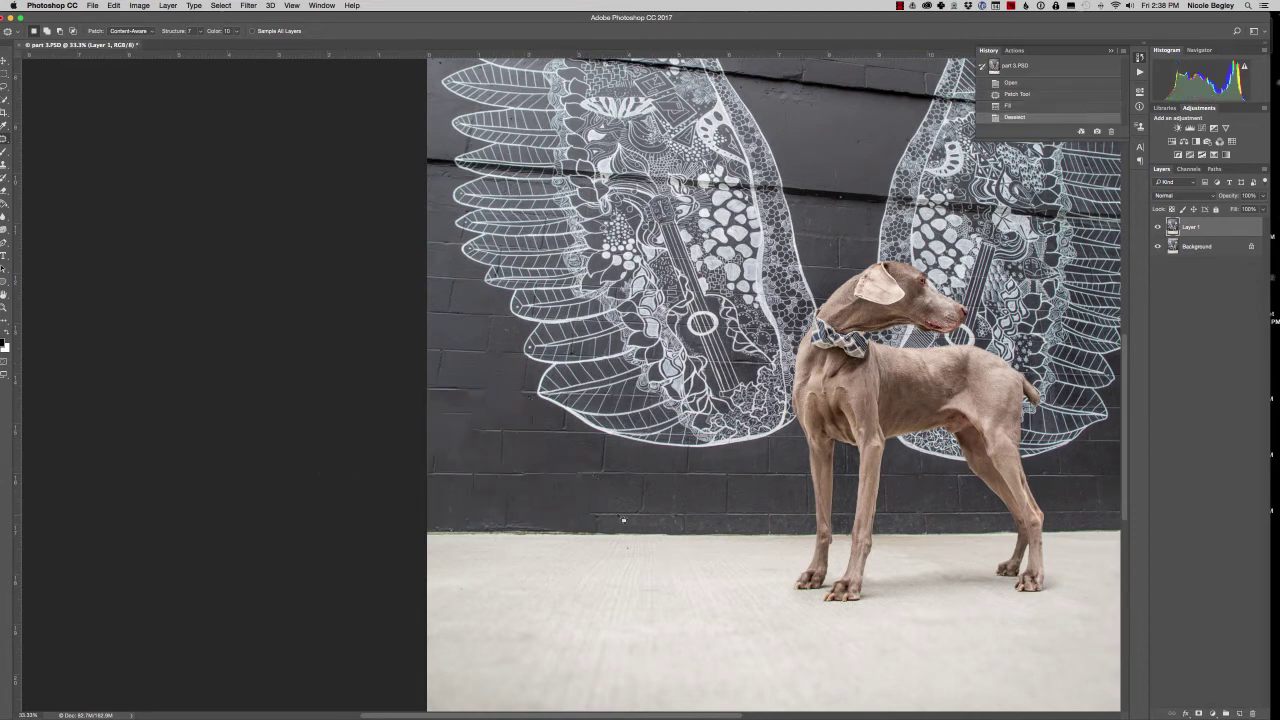
mouse_move(566, 512)
mouse_down()
mouse_move(600, 525)
mouse_move(790, 518)
mouse_up()
Step: Patch the blemishes along the floor line and lower-left wall with clean bricks
key(super+d)
drag(510, 475, 648, 495)
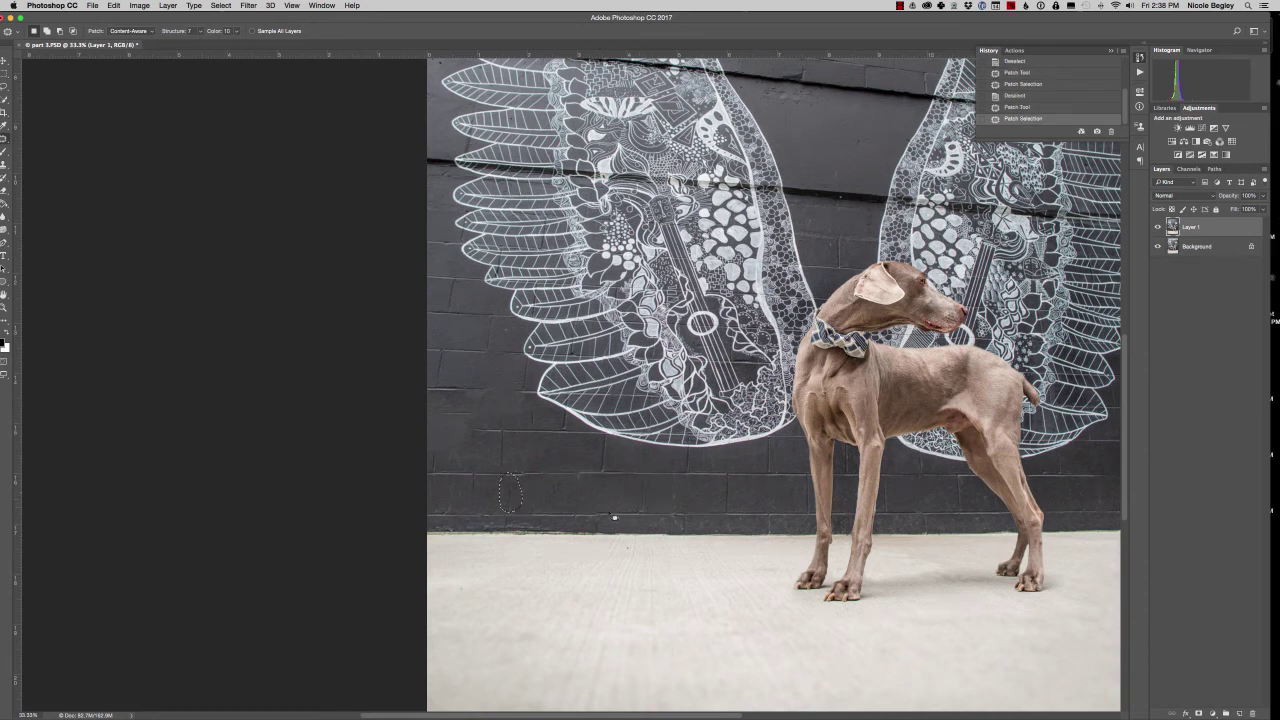
key(super+d)
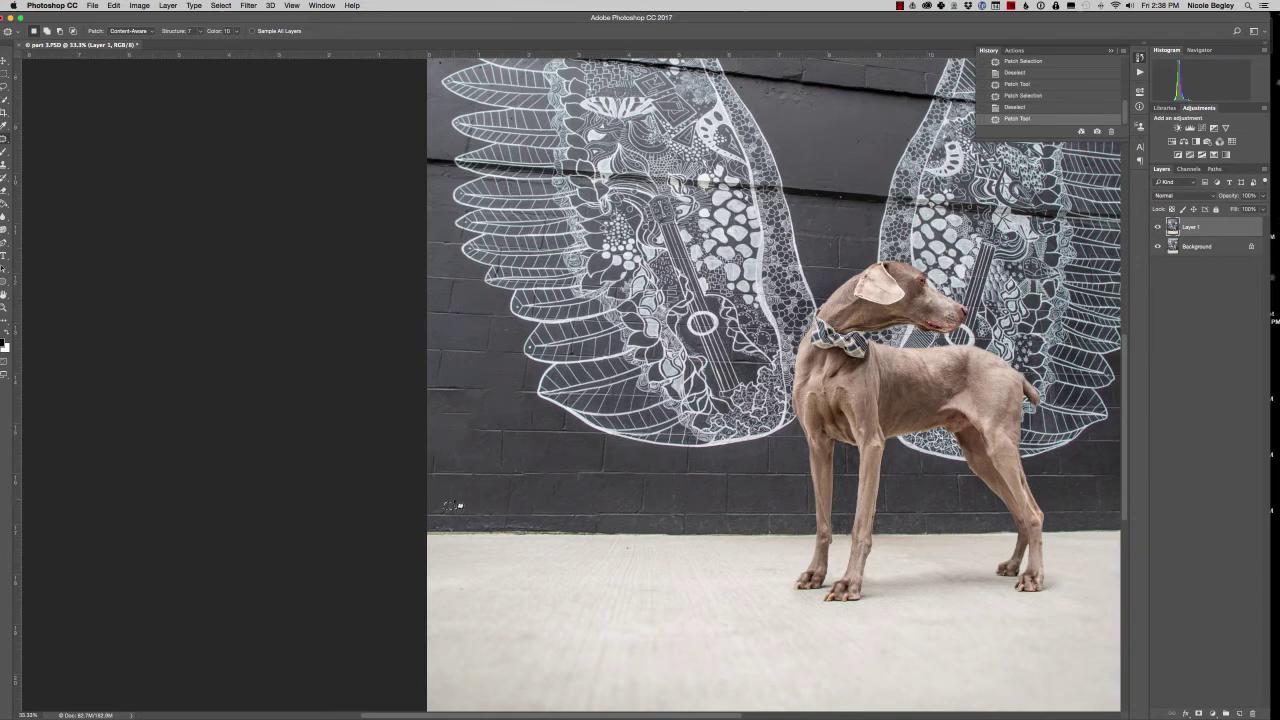
mouse_move(456, 505)
mouse_down()
mouse_move(442, 508)
mouse_move(458, 514)
mouse_up()
key(super+d)
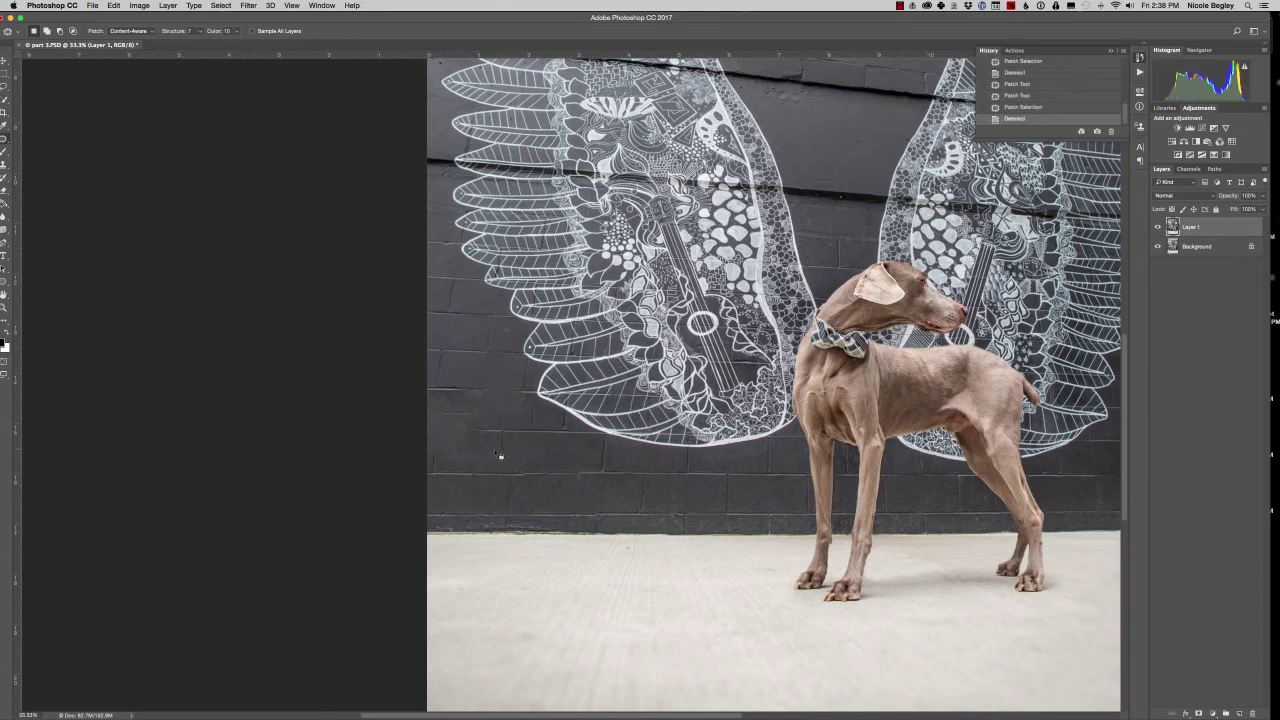
mouse_move(504, 436)
mouse_down()
mouse_move(500, 471)
mouse_move(506, 450)
mouse_move(522, 456)
mouse_up()
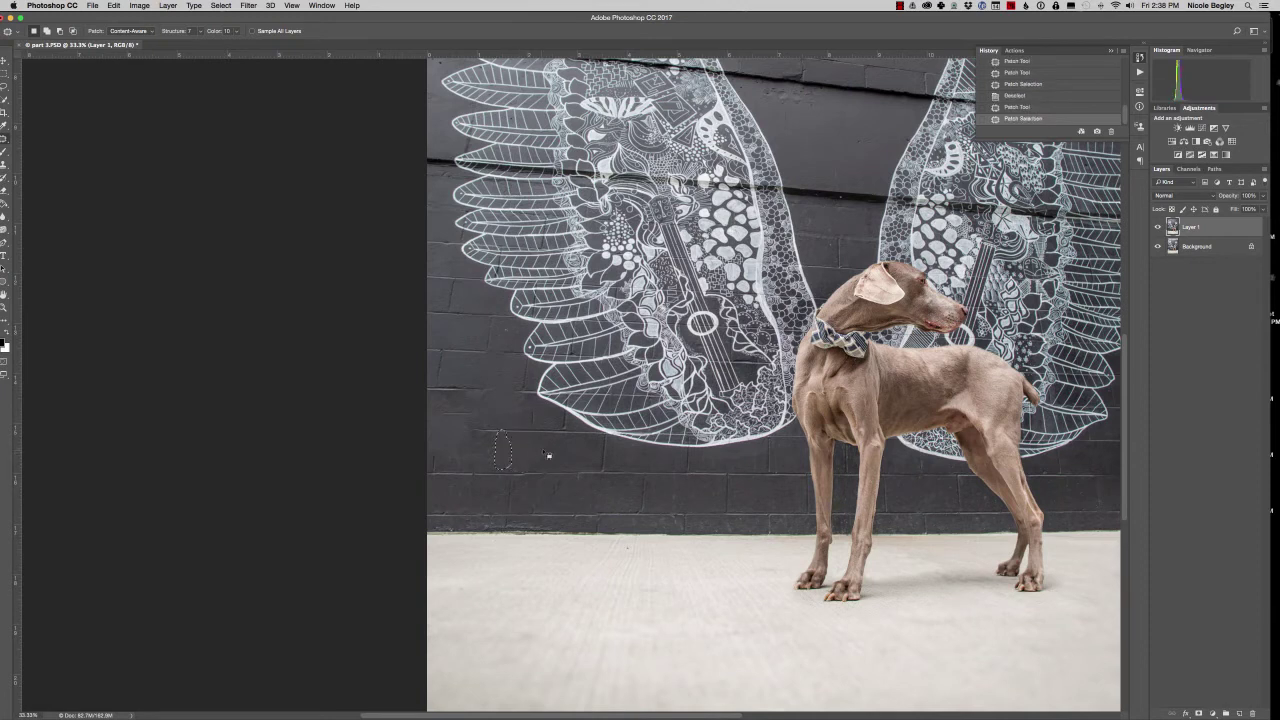
key(super+d)
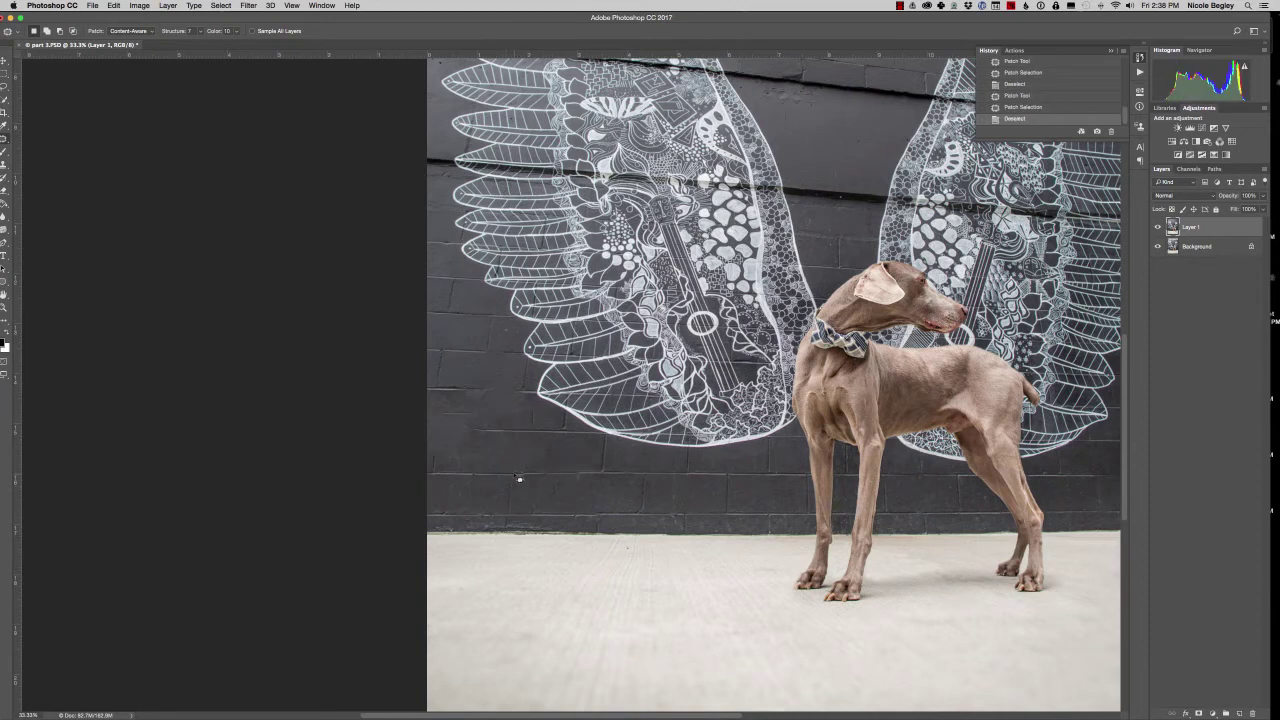
Step: Patch several more small spots on the brick wall left of the dog
drag(505, 506, 516, 496)
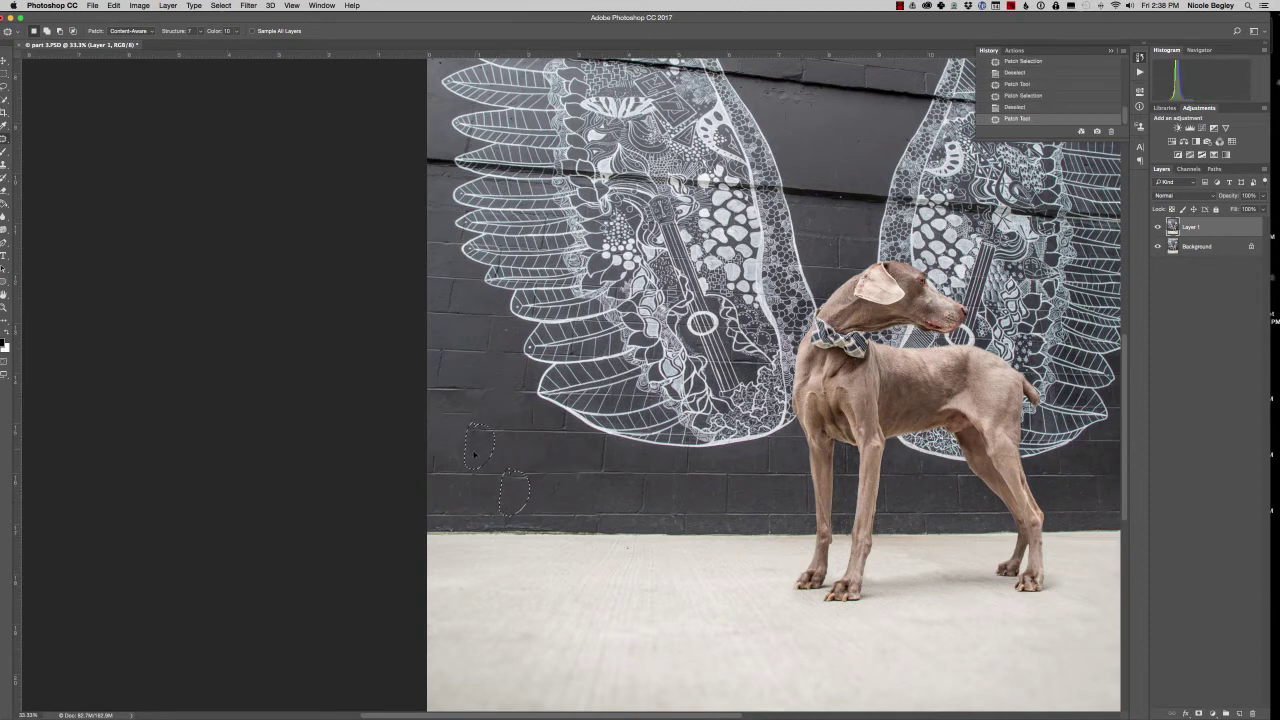
drag(480, 430, 488, 470)
key(super+d)
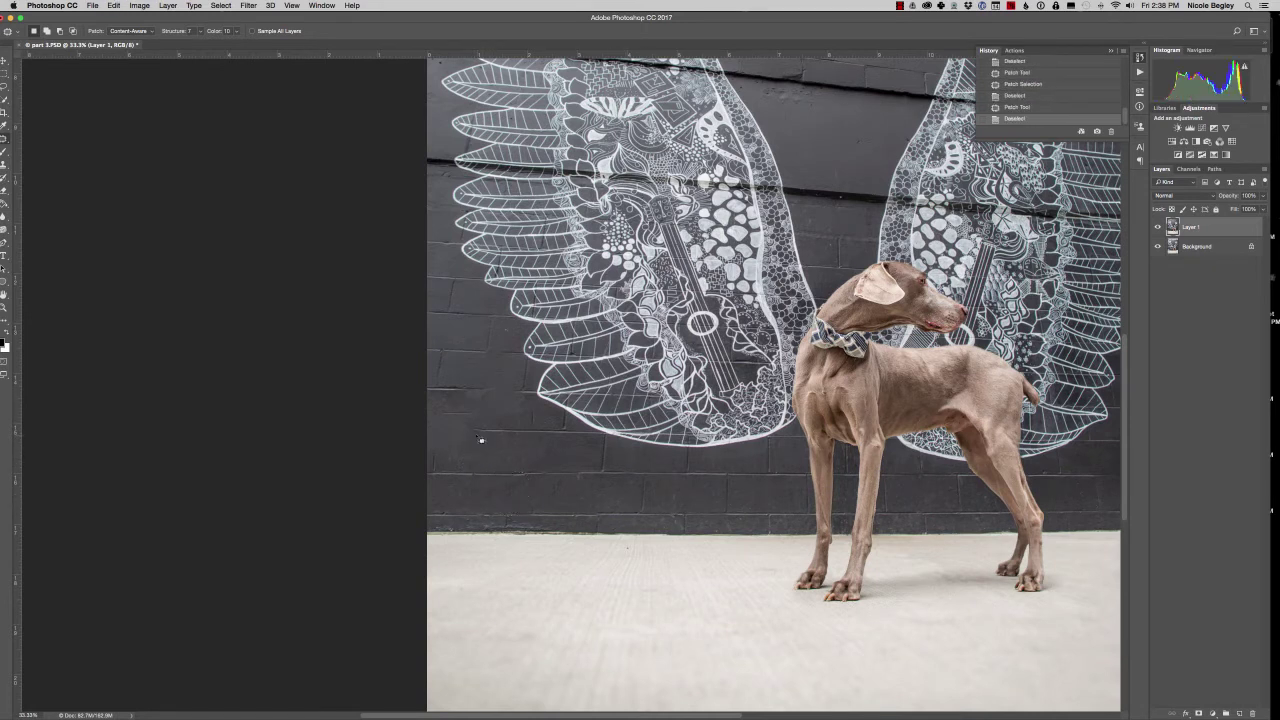
mouse_move(455, 423)
mouse_down()
mouse_move(430, 432)
mouse_move(538, 436)
mouse_up()
key(super+d)
mouse_move(435, 428)
mouse_down()
mouse_move(476, 440)
mouse_move(472, 412)
mouse_move(495, 415)
mouse_up()
key(super+d)
key(super+d)
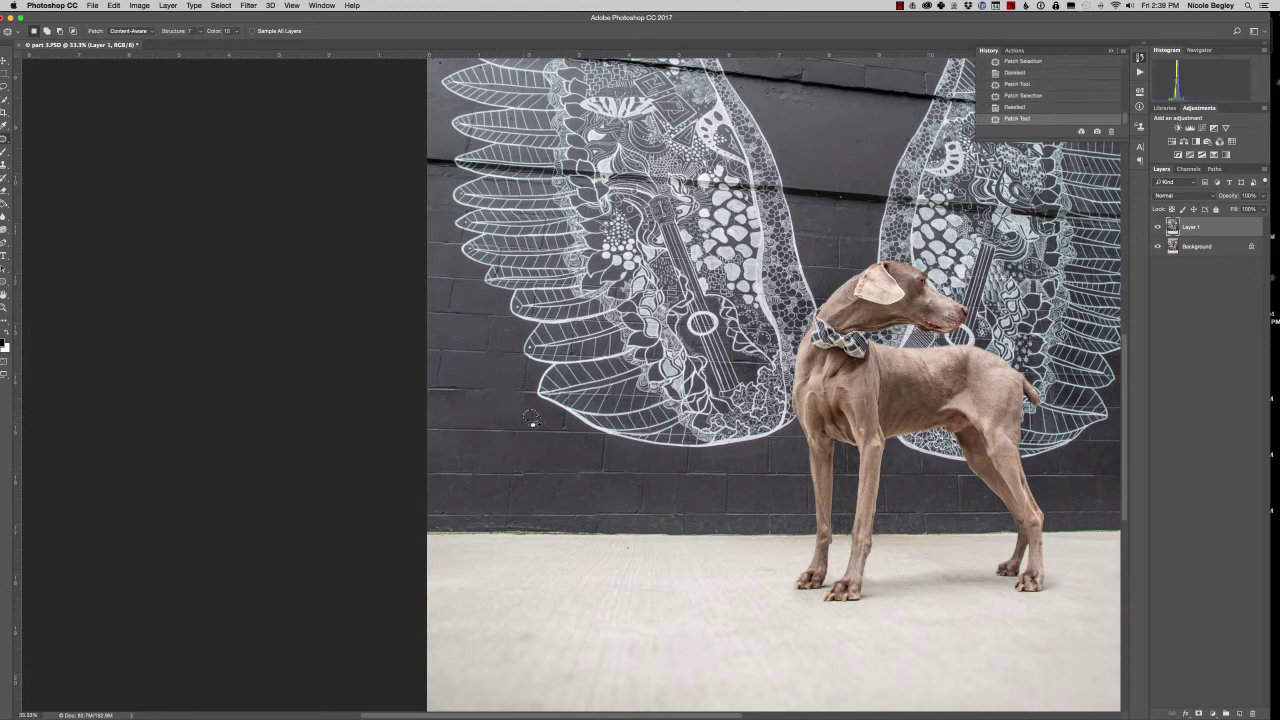
Step: Patch the marks below the wing on the left wall using nearby clean wall
mouse_move(456, 386)
mouse_down()
mouse_move(518, 398)
mouse_move(500, 392)
mouse_move(527, 432)
mouse_up()
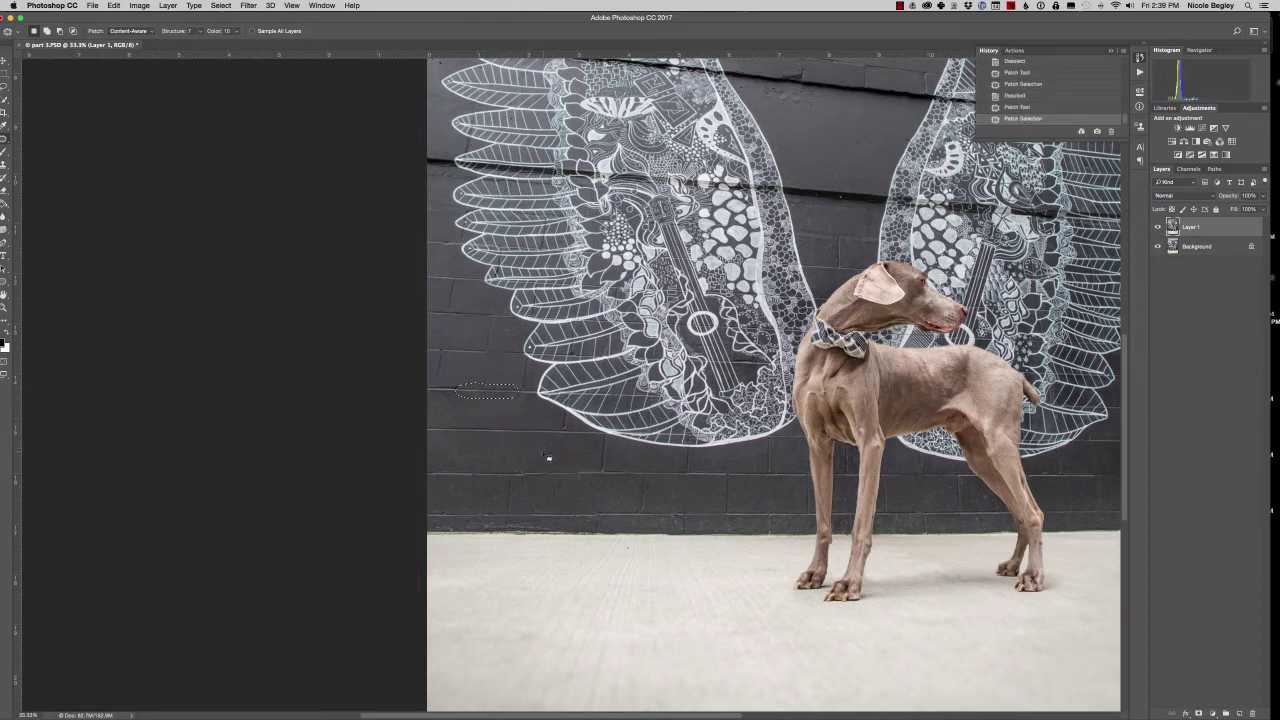
key(super+d)
click(475, 396)
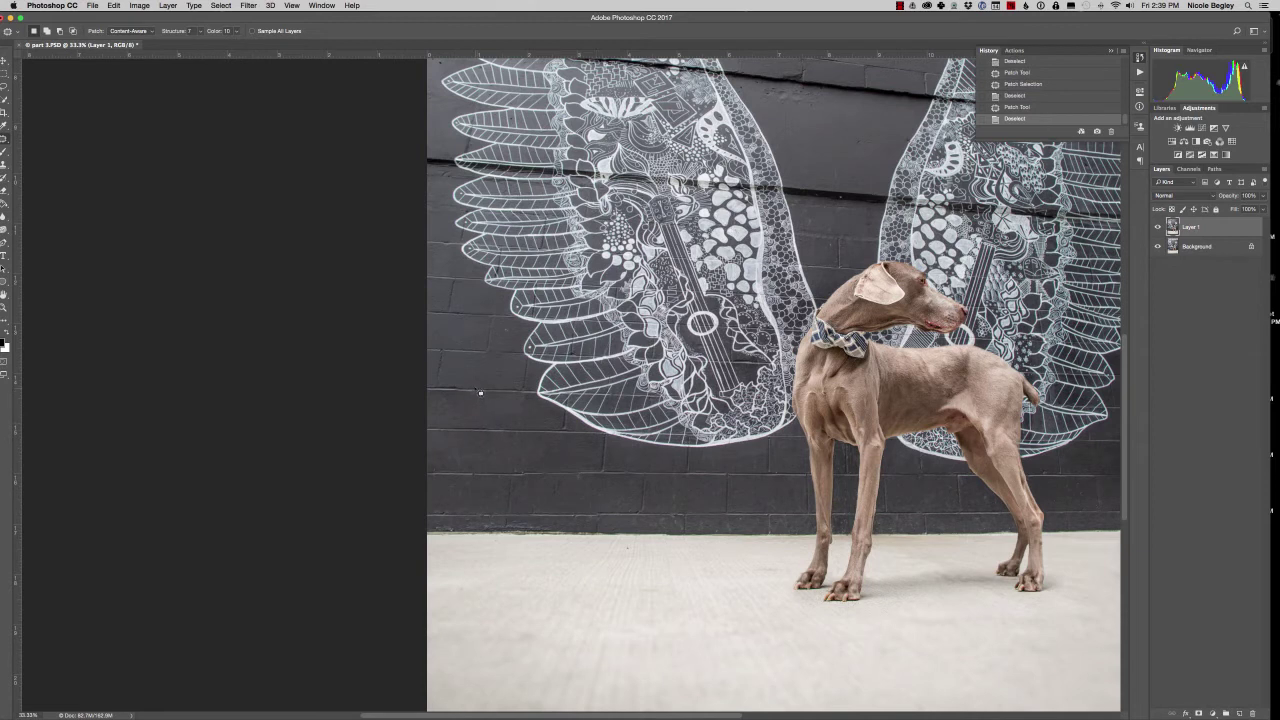
mouse_move(478, 410)
mouse_down()
mouse_move(542, 452)
mouse_move(647, 490)
mouse_up()
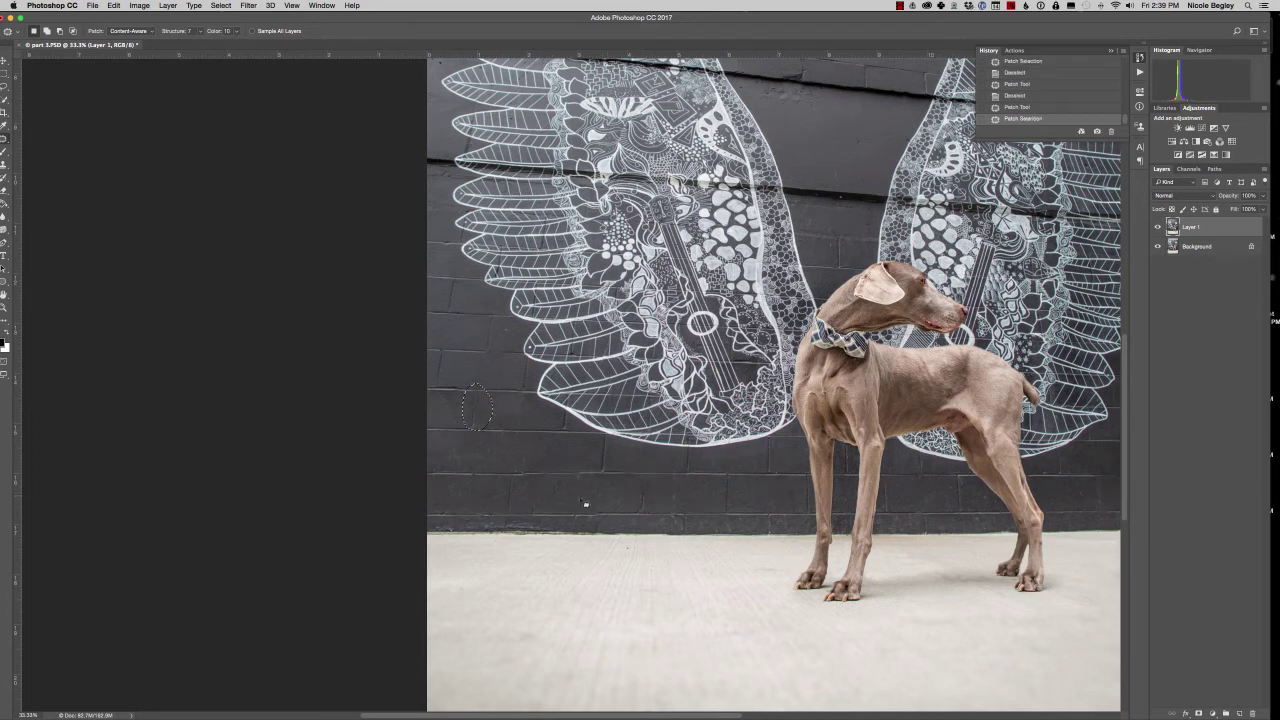
key(cmd+d)
drag(470, 395, 484, 402)
drag(615, 466, 603, 482)
drag(645, 480, 647, 497)
key(super+d)
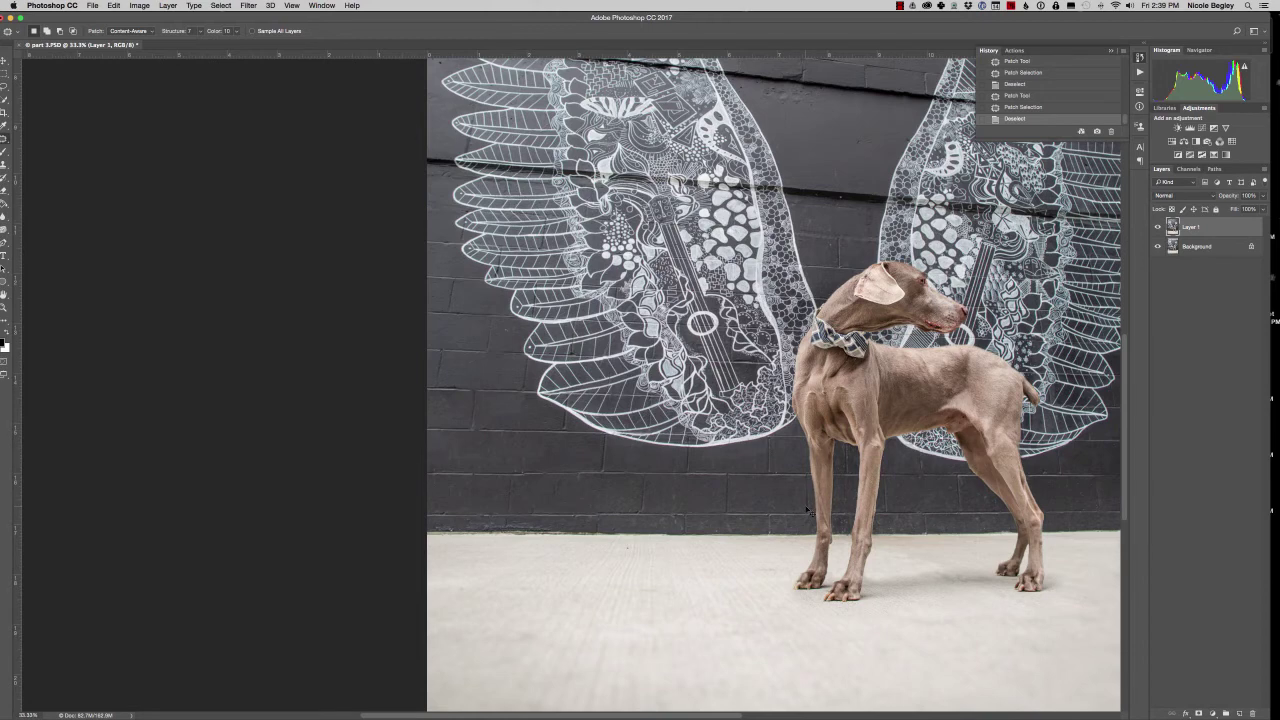
Step: Zoom out to the whole image and patch the blemish at the top-left corner
key(super+minus)
key(super+minus)
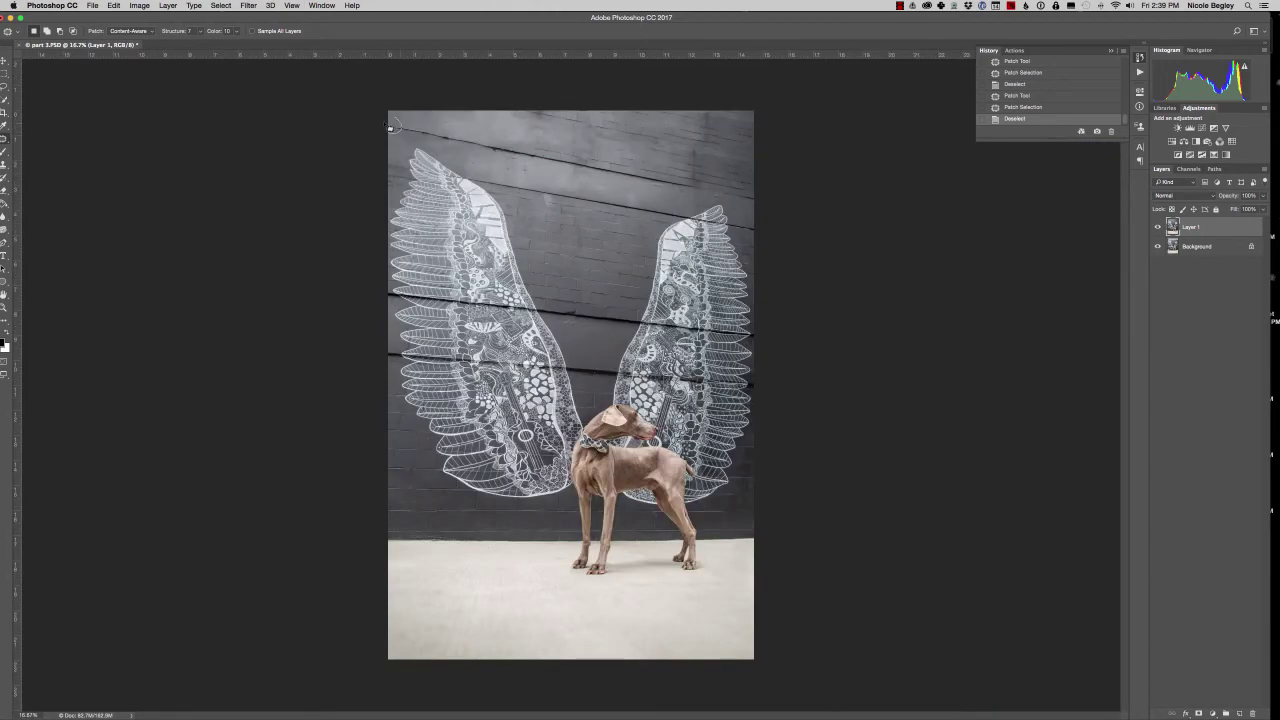
drag(389, 117, 415, 133)
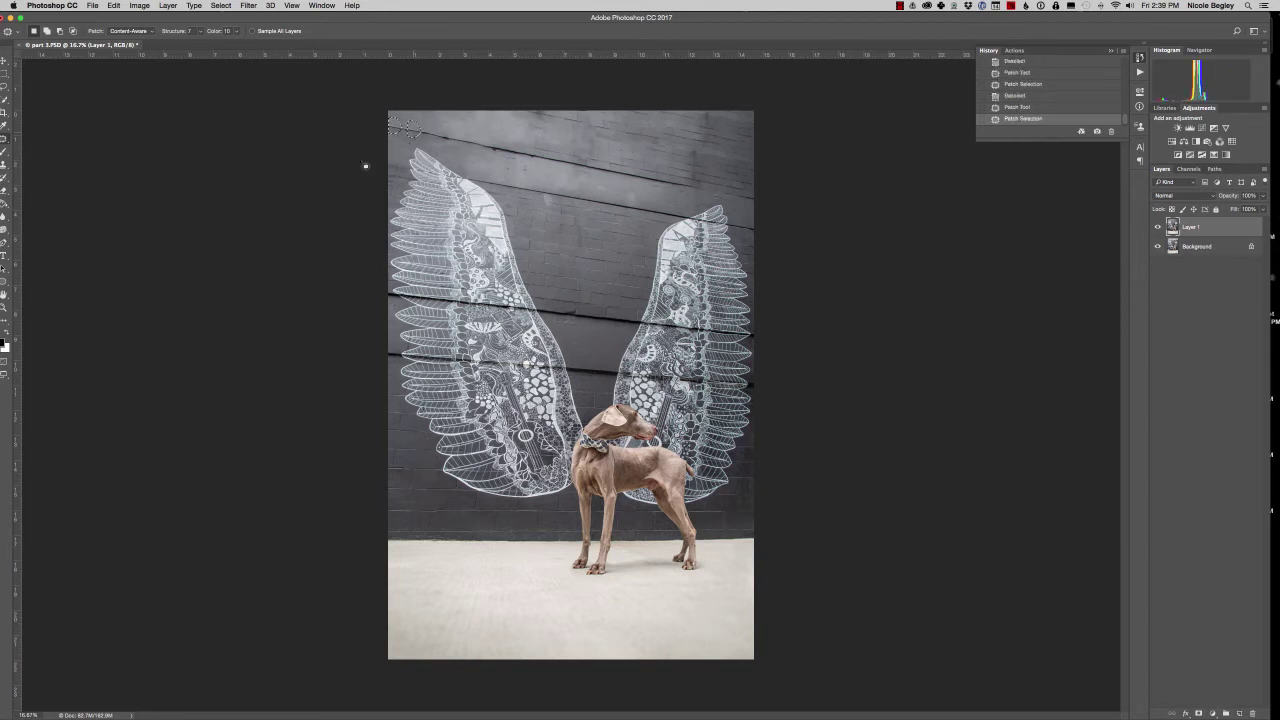
key(super+d)
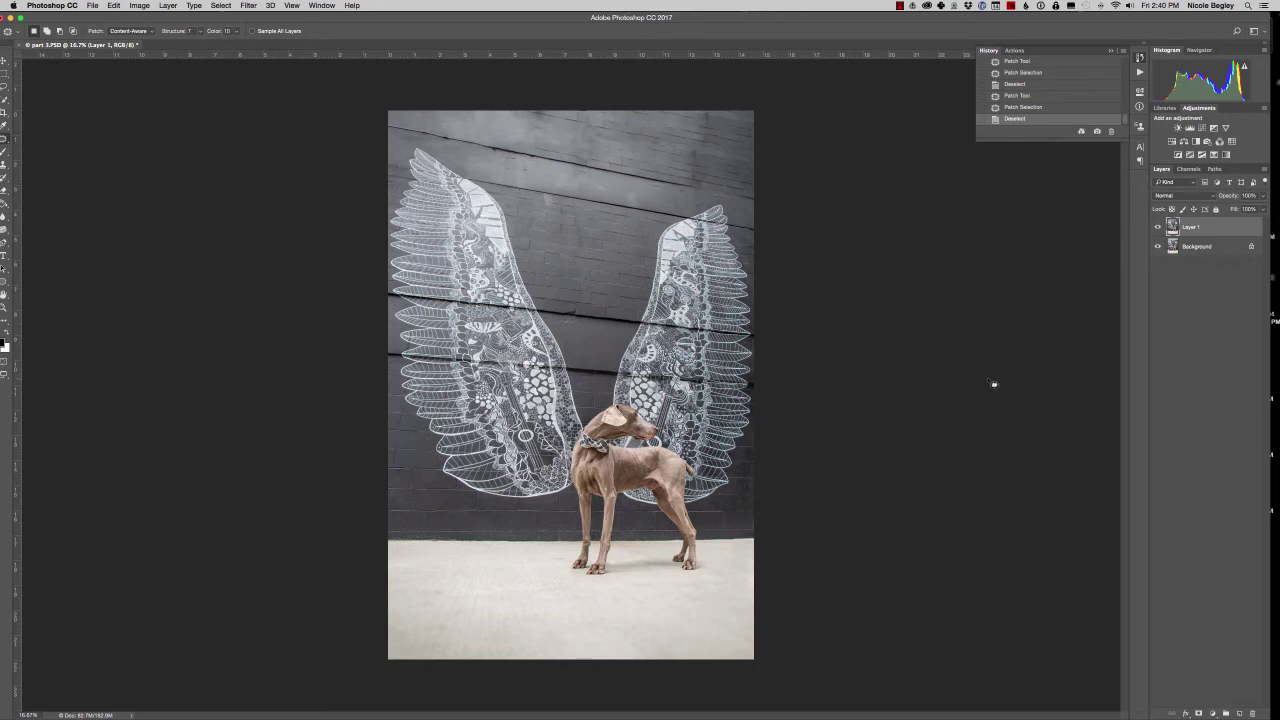
Step: Merge the cleanup down, duplicate it, and set the History Brush to Multiply
key(super+e)
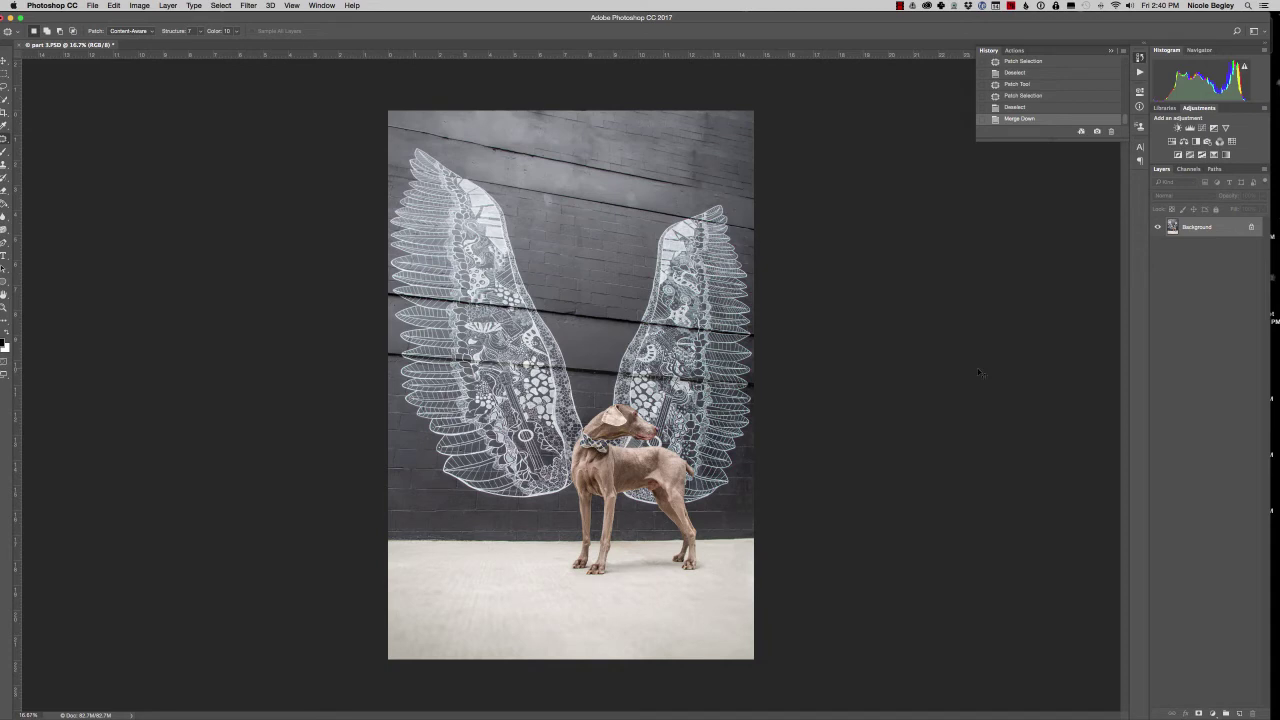
key(super+j)
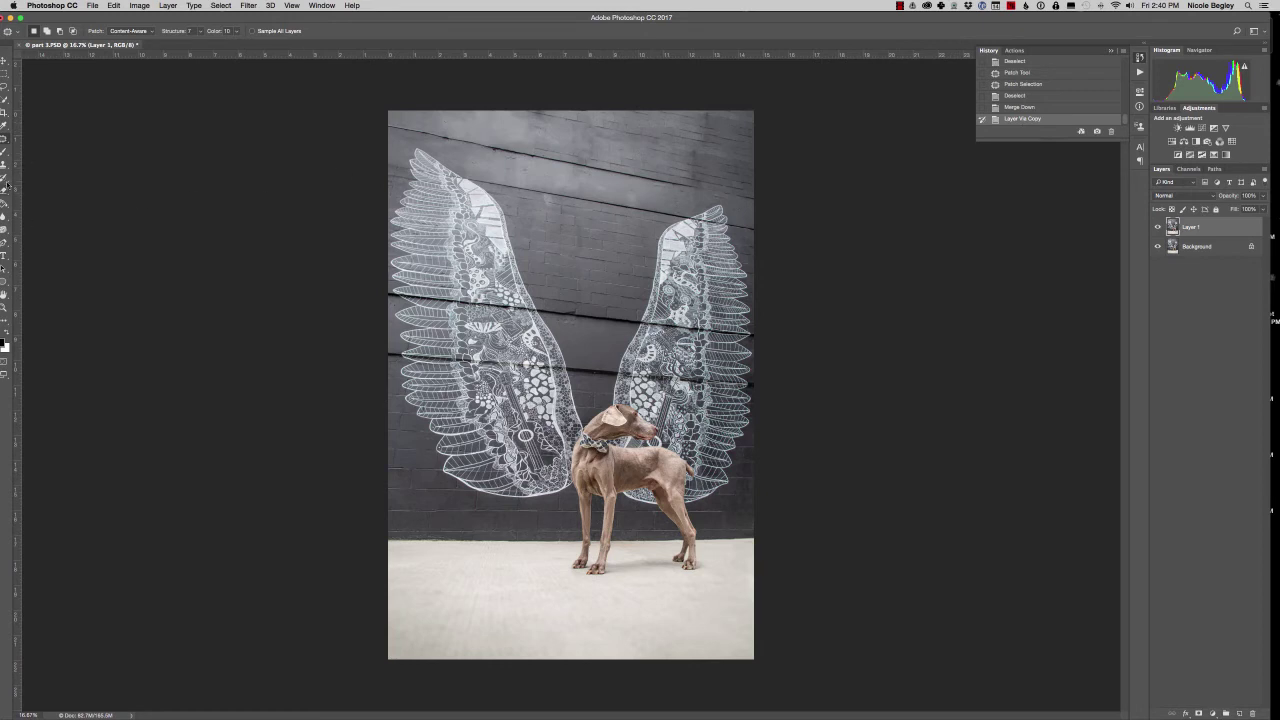
key(b)
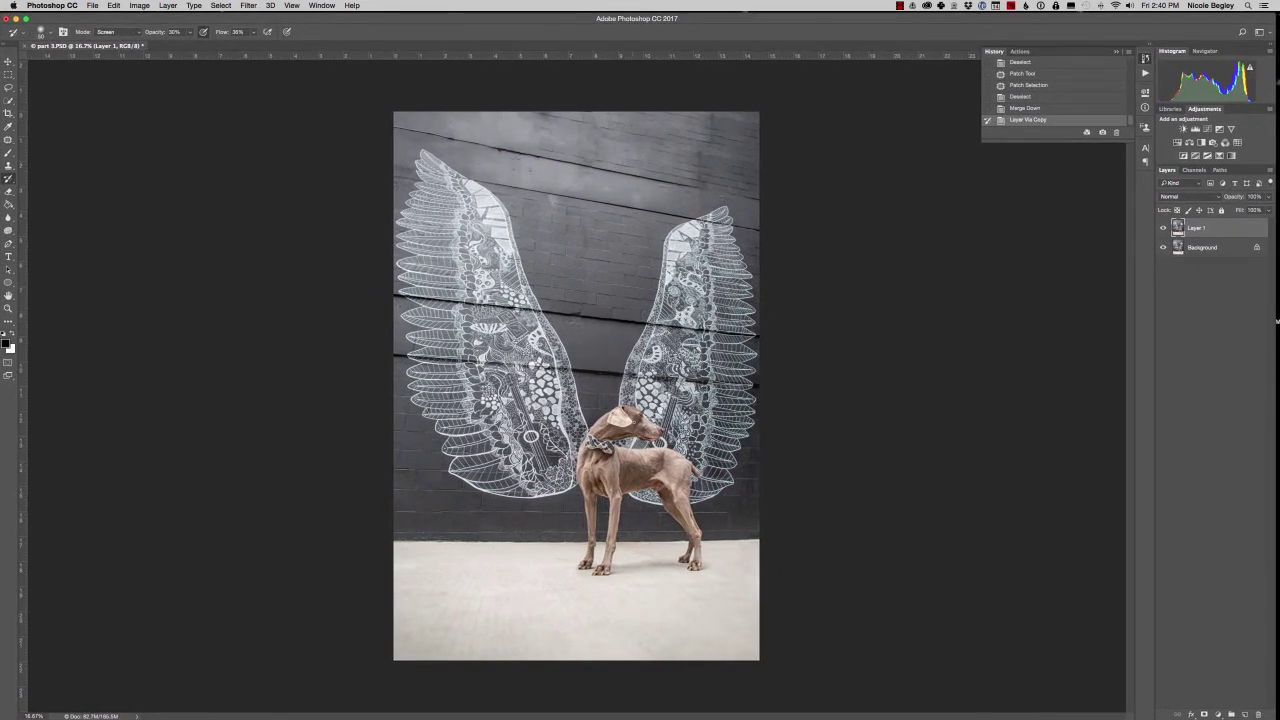
click(118, 32)
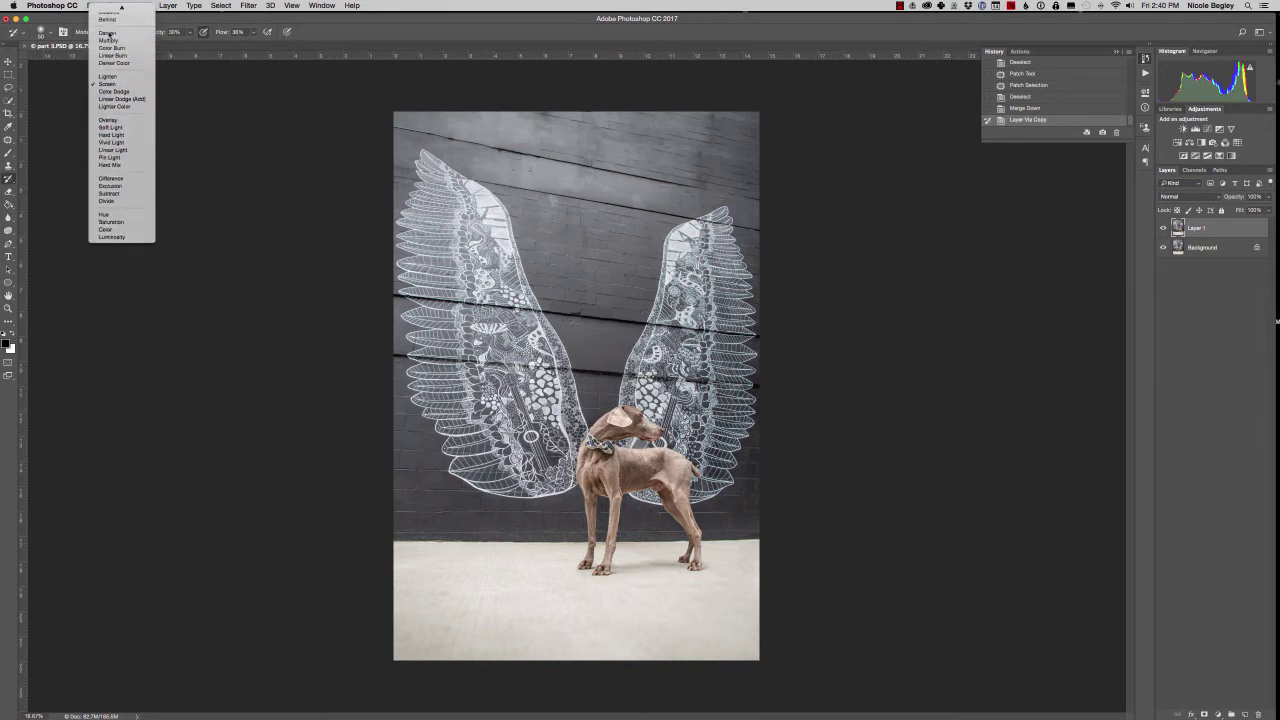
click(110, 38)
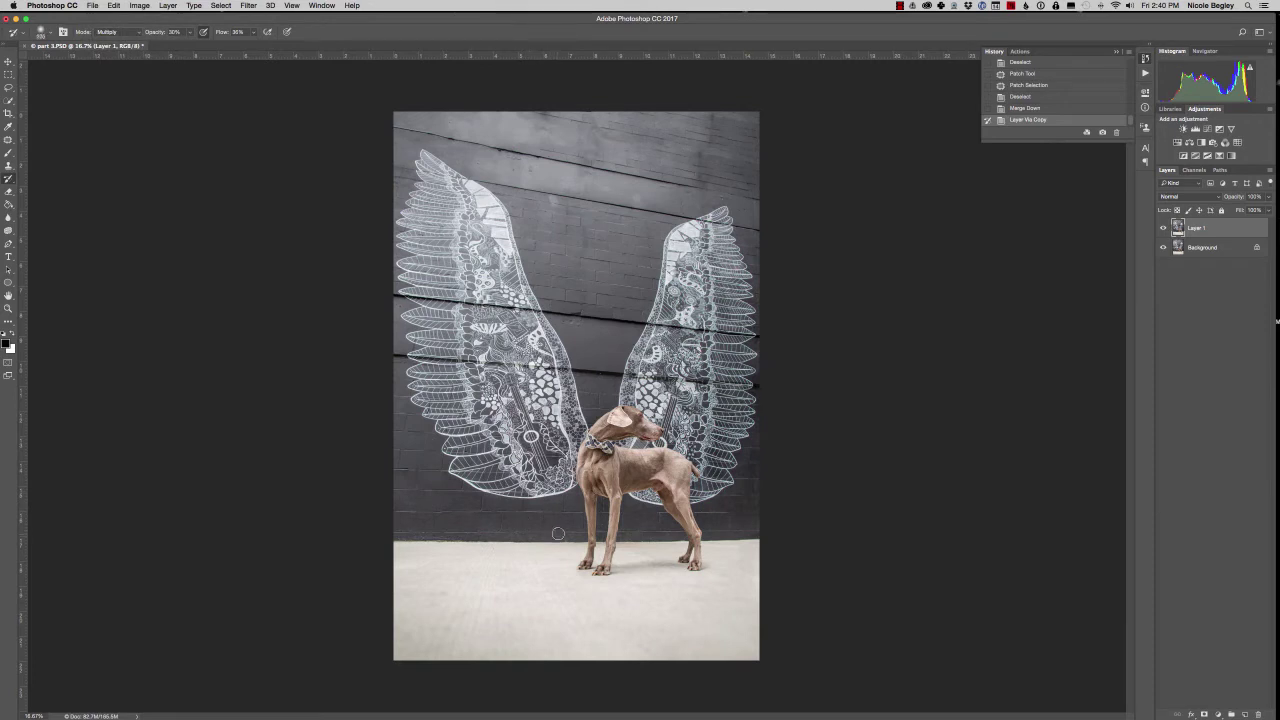
Step: Burn in the floor tones with a larger brush, comparing with Layer 1 hidden and shown
key(bracketright)
key(bracketright)
key(bracketright)
key(bracketright)
key(bracketright)
key(bracketright)
key(bracketright)
key(bracketright)
key(bracketright)
mouse_move(441, 620)
mouse_down()
mouse_move(520, 600)
mouse_move(595, 622)
mouse_move(740, 600)
mouse_move(480, 610)
mouse_move(440, 595)
mouse_move(495, 572)
mouse_move(440, 600)
mouse_move(673, 636)
mouse_up()
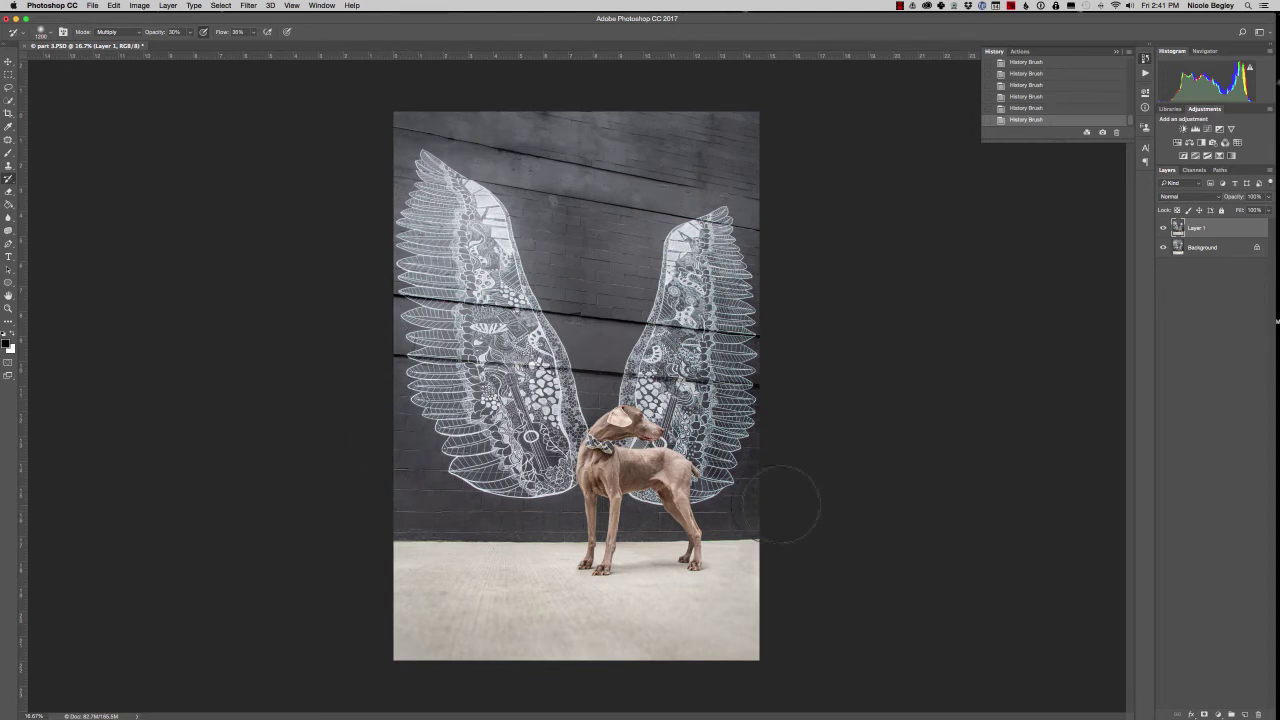
click(1162, 228)
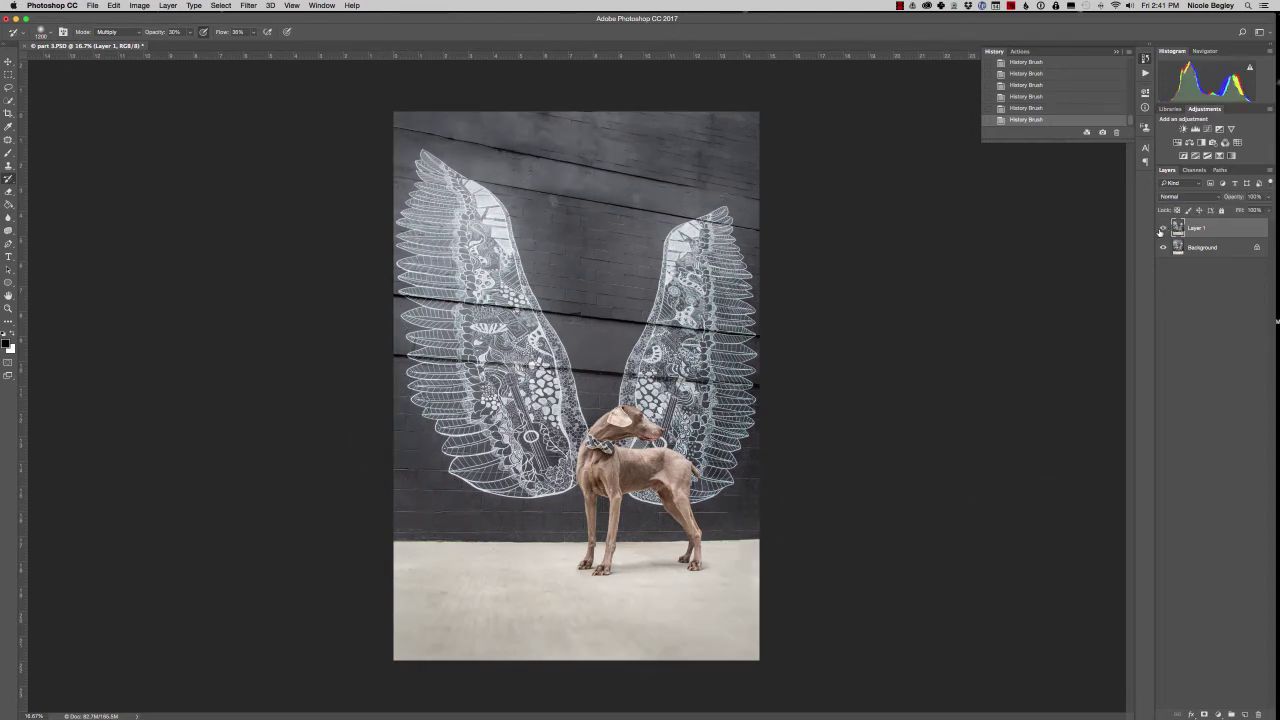
click(1162, 228)
click(1162, 228)
click(1204, 248)
click(1165, 228)
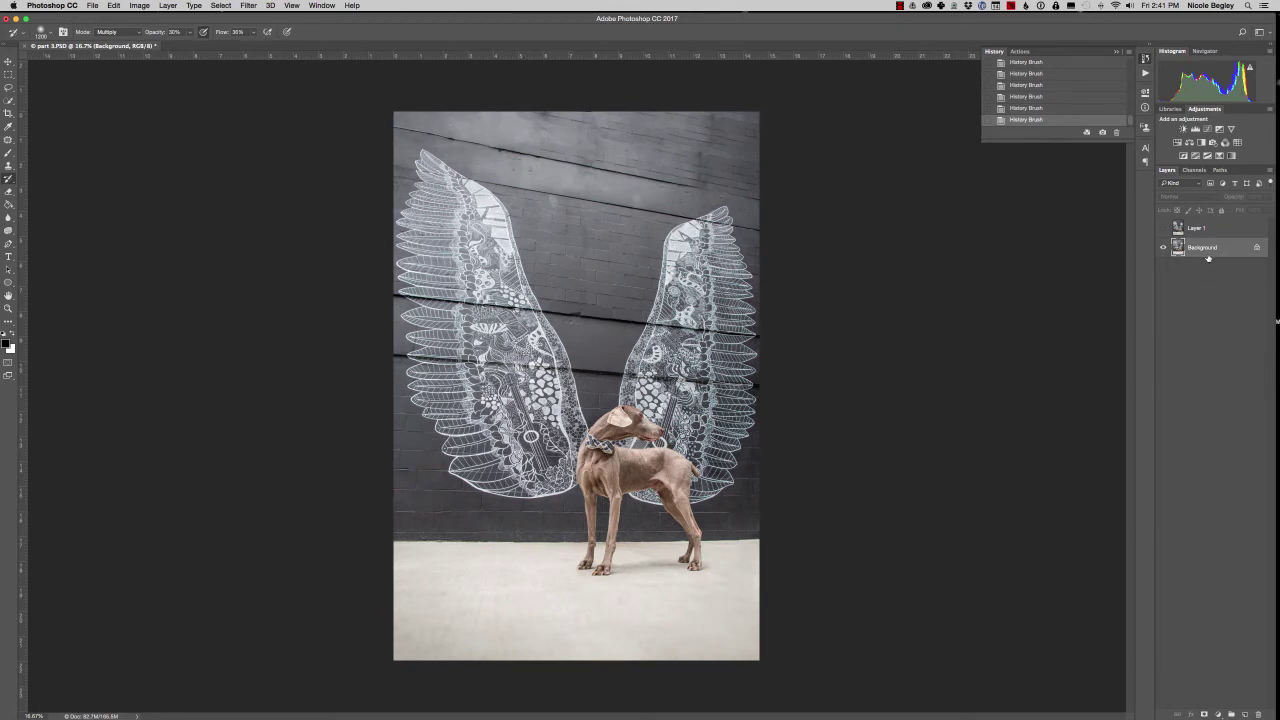
key(super+j)
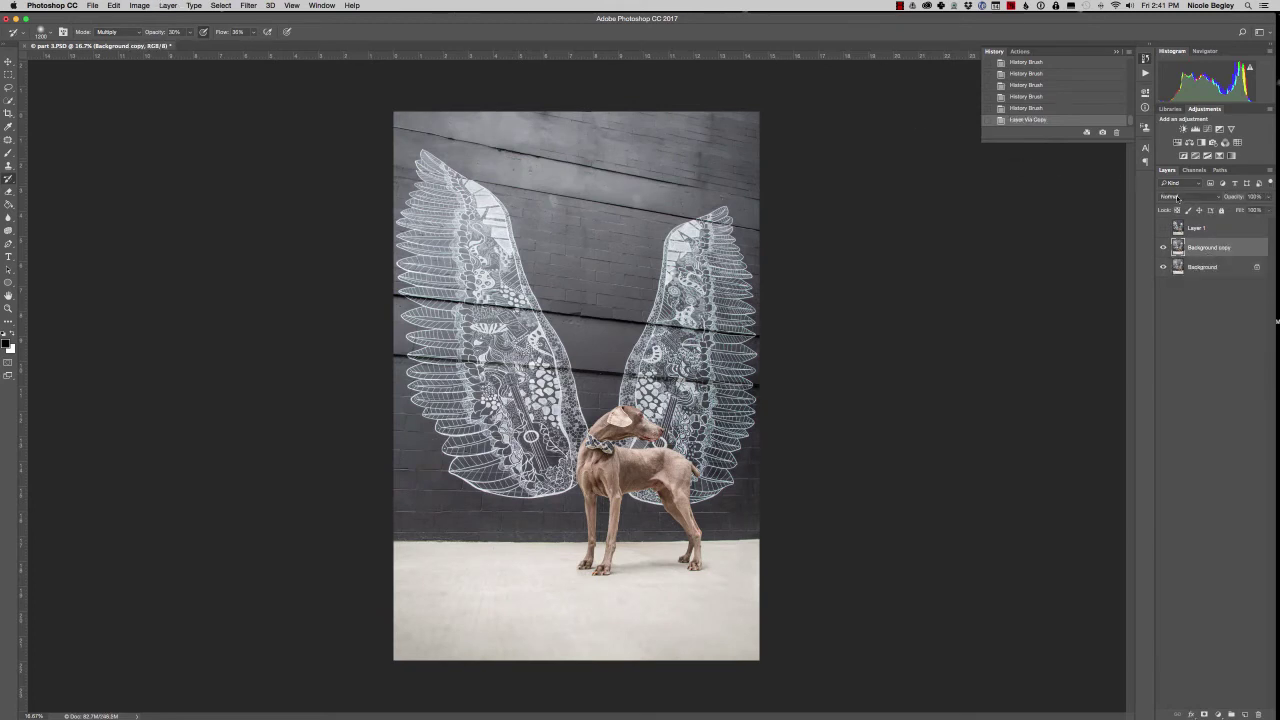
click(1177, 197)
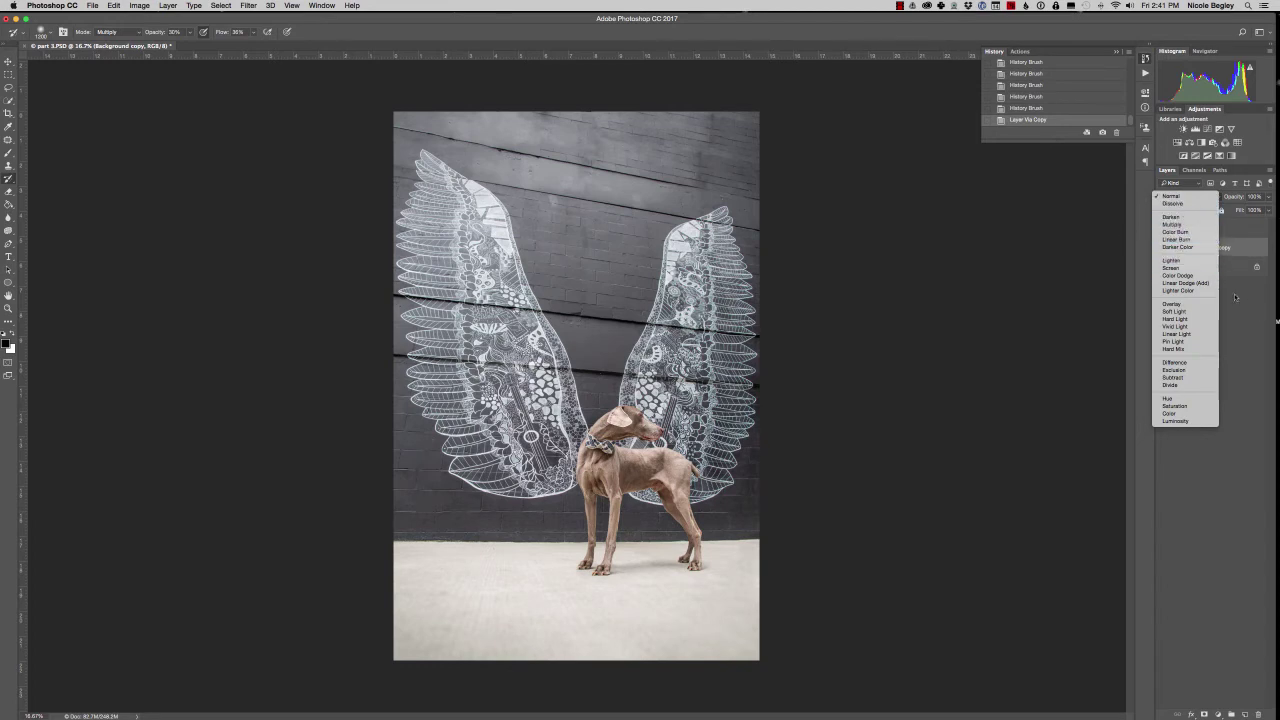
key(Escape)
key(Delete)
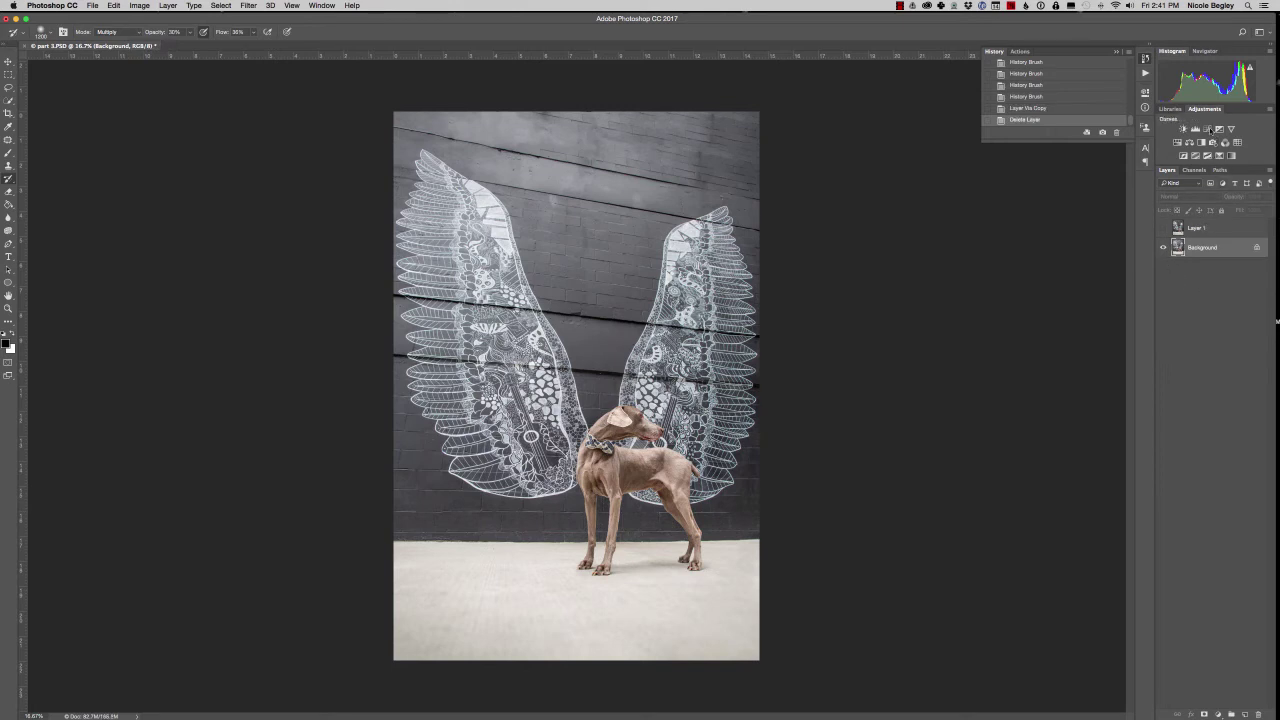
click(1211, 131)
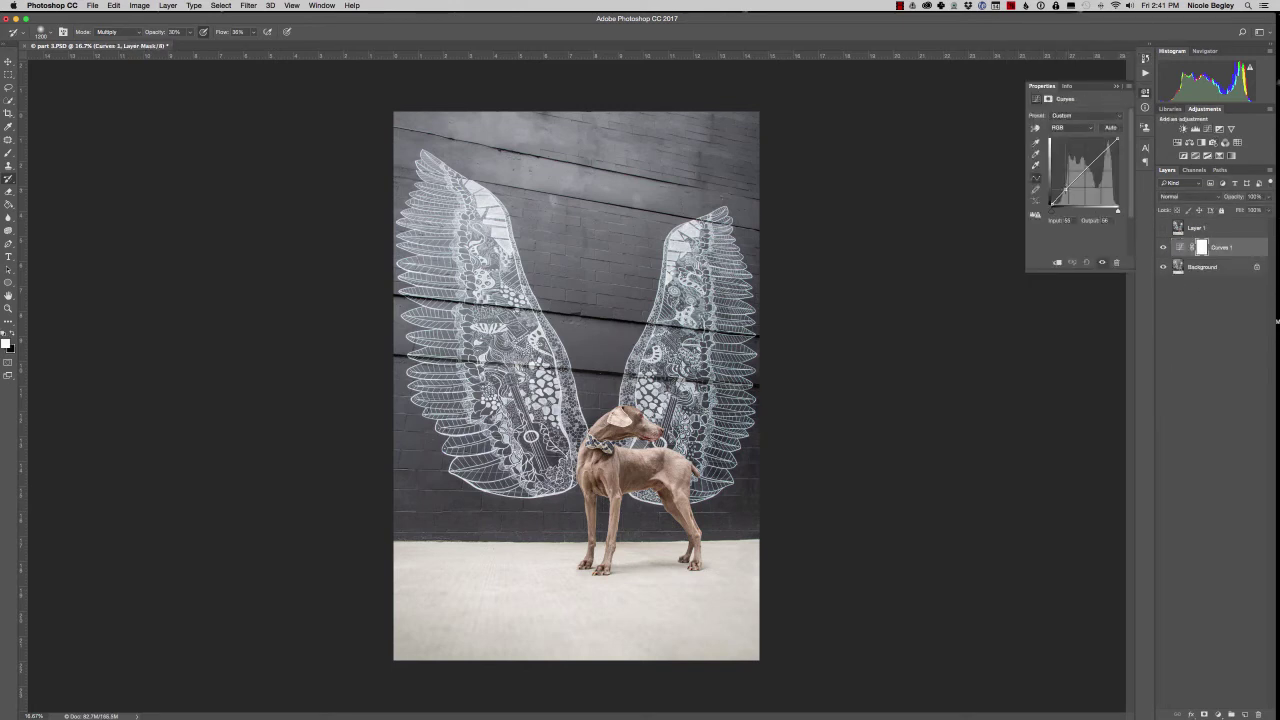
drag(1080, 172, 1071, 194)
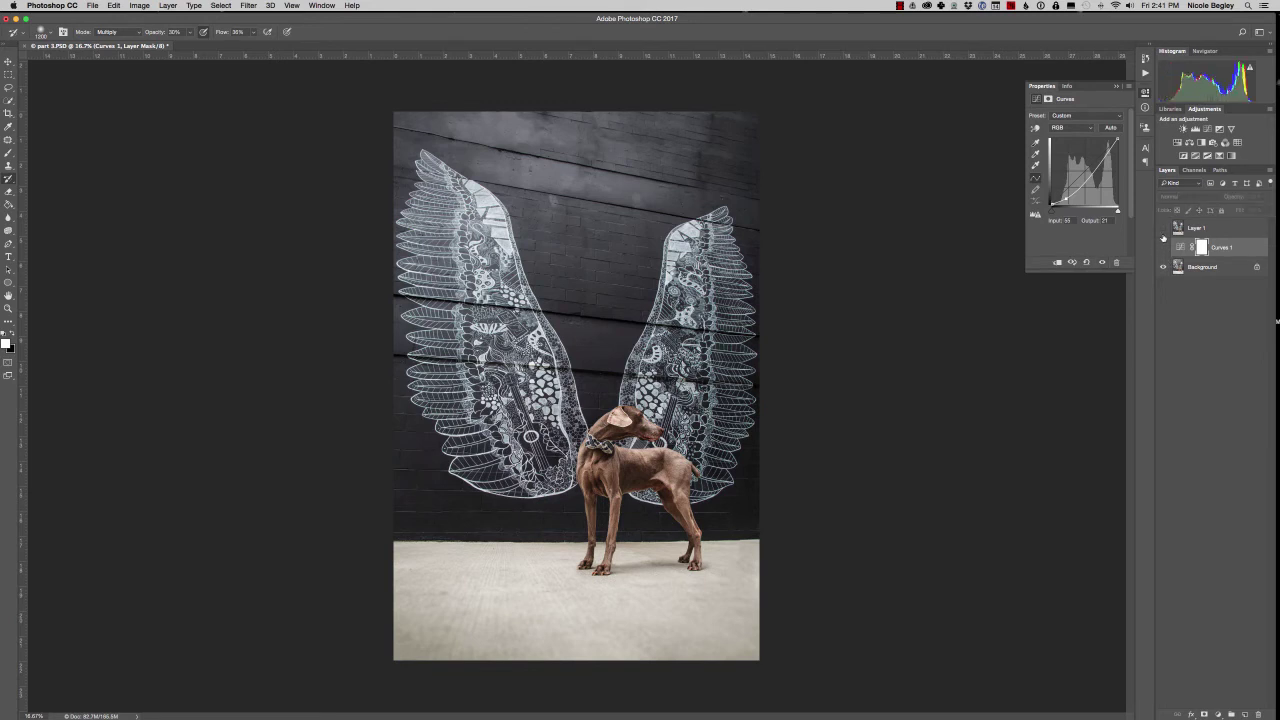
click(1163, 247)
click(1163, 247)
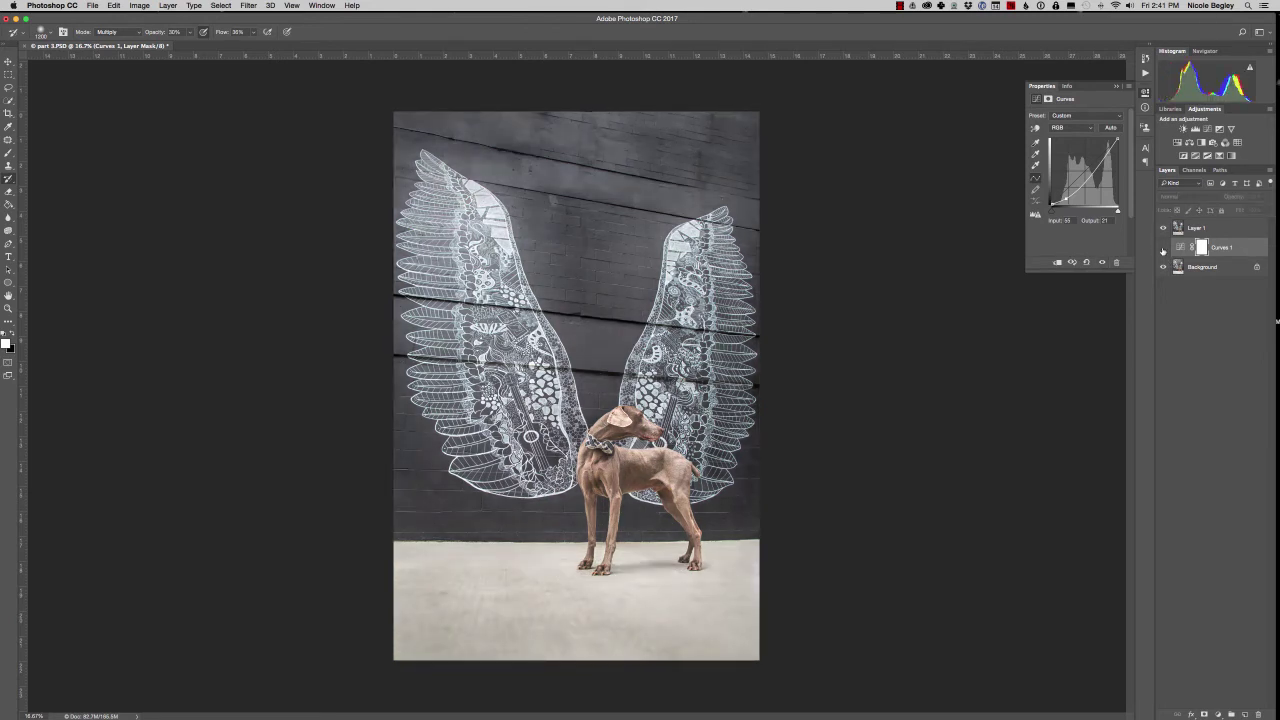
key(Delete)
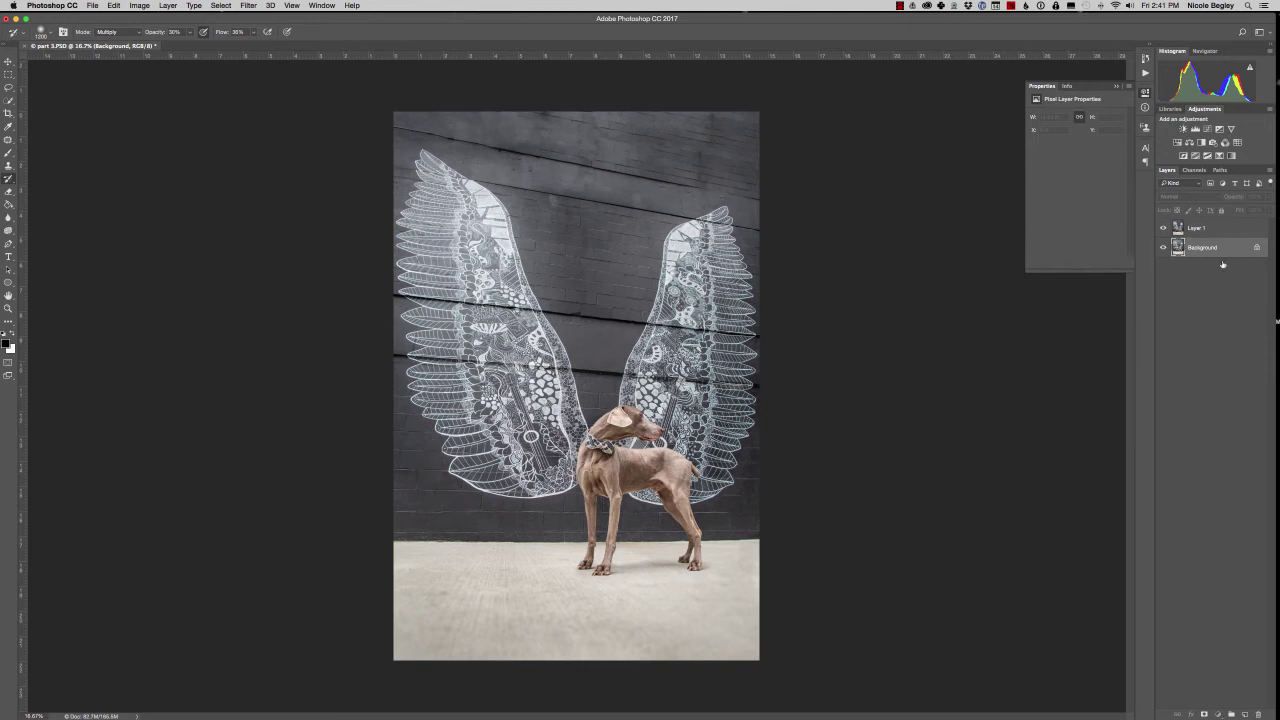
Step: Brighten the wings on Layer 1 with a Screen-mode brush
click(1220, 228)
click(115, 32)
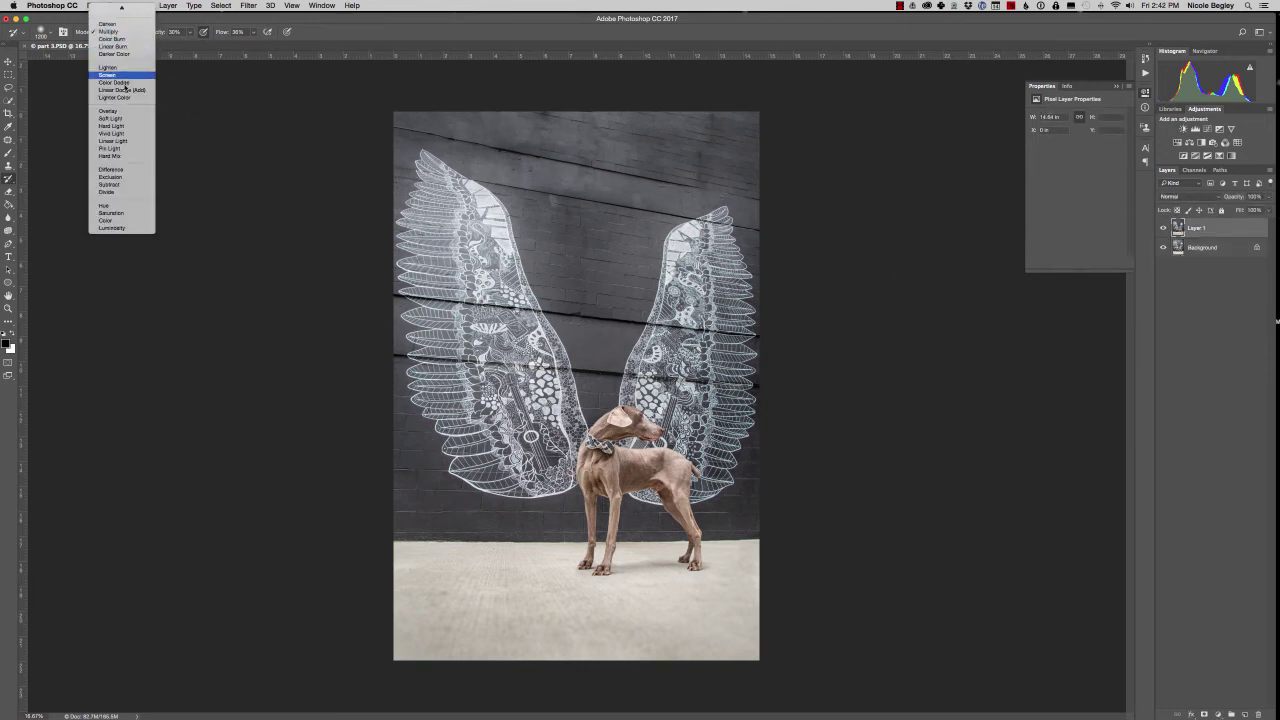
click(108, 75)
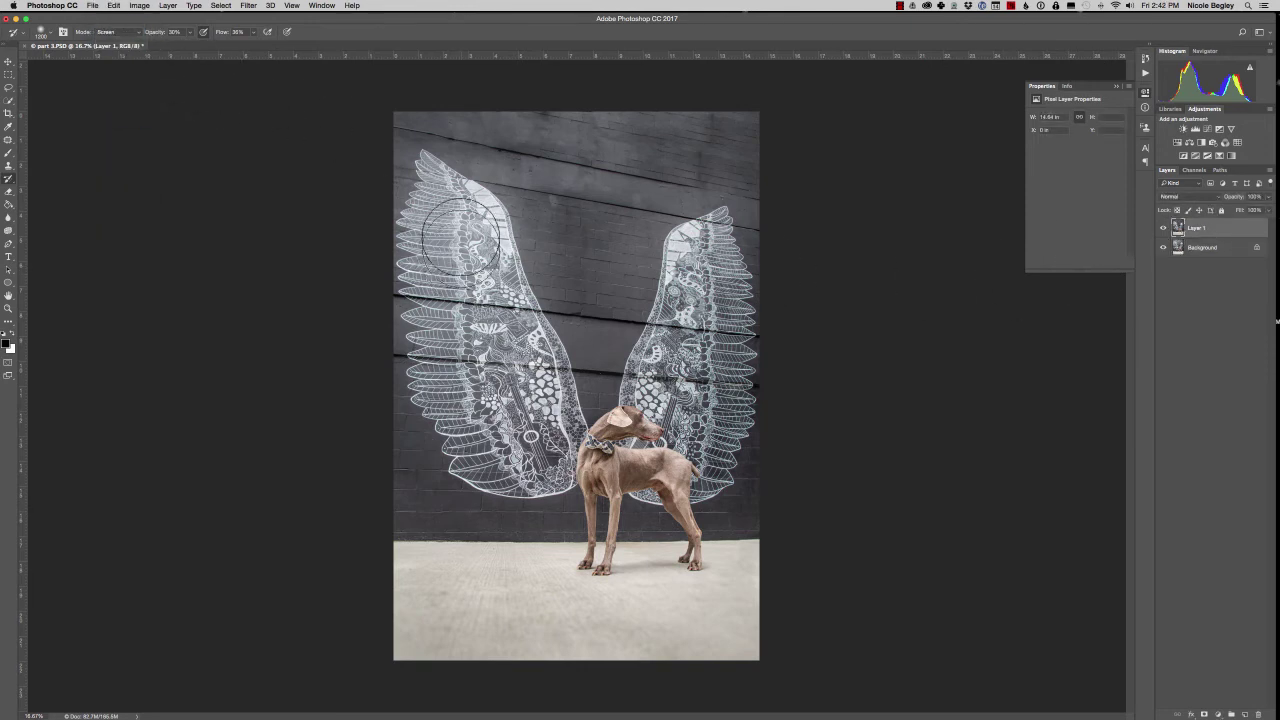
mouse_move(480, 260)
mouse_down()
mouse_move(520, 420)
mouse_move(700, 270)
mouse_move(670, 440)
mouse_move(610, 480)
mouse_up()
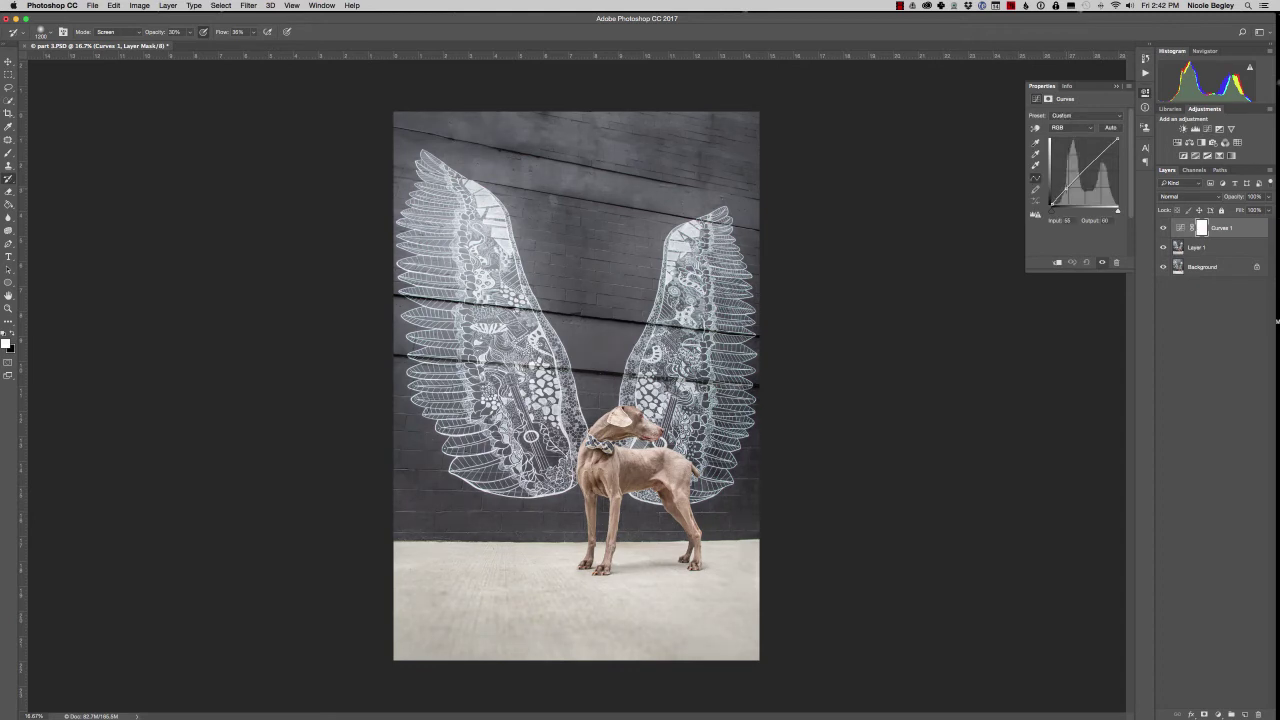
Step: Darken the wall with a Curves adjustment and paint its mask black over the dog
drag(1068, 186, 1070, 190)
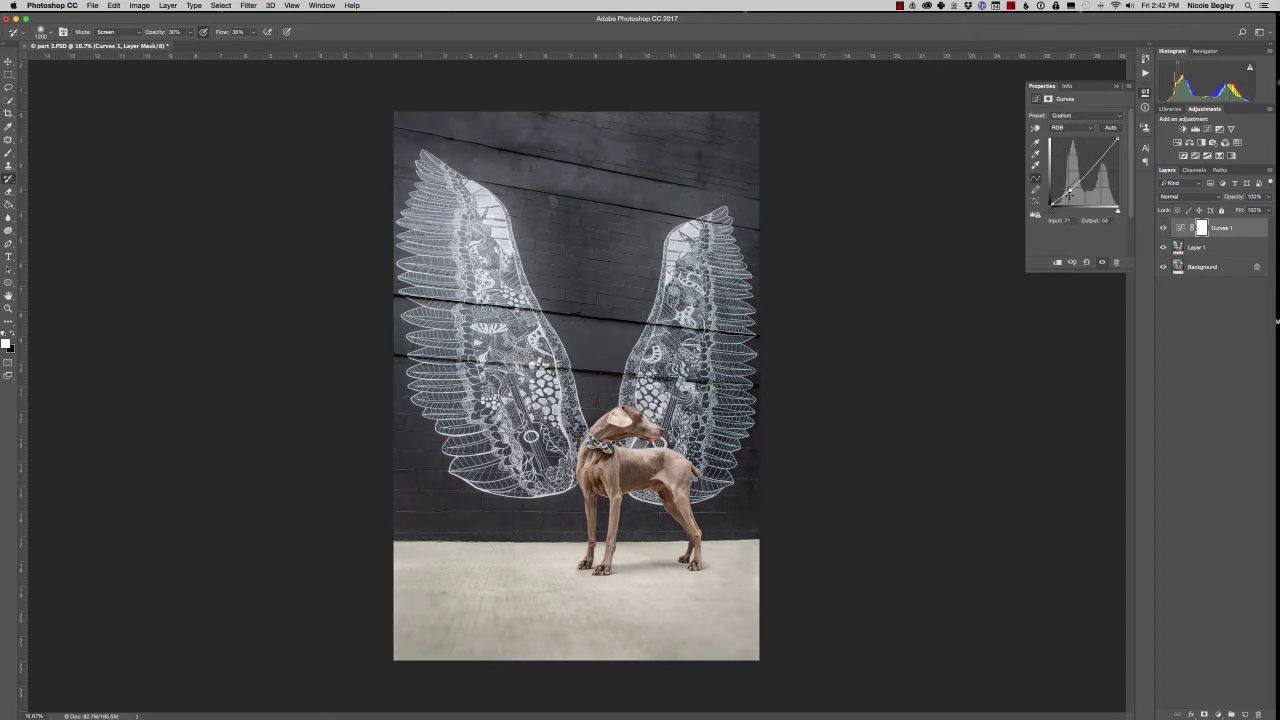
click(1163, 229)
click(1203, 229)
key(b)
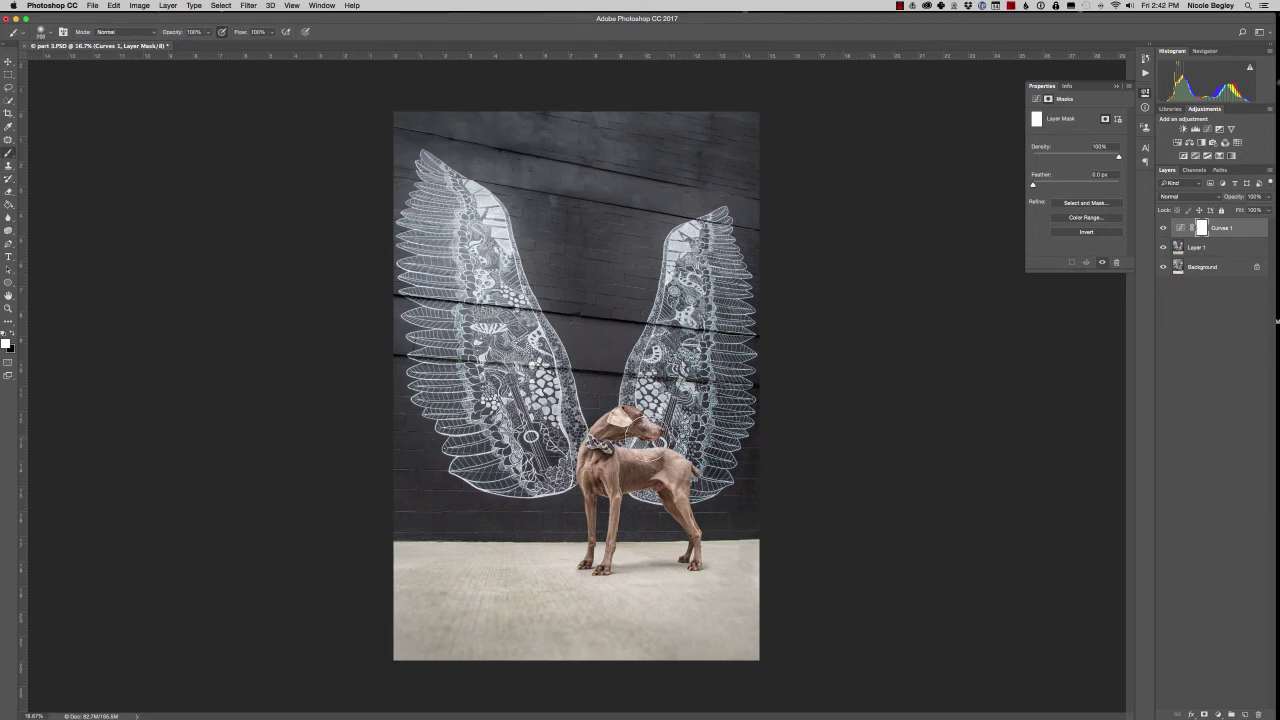
key(x)
mouse_move(650, 420)
mouse_down()
mouse_move(690, 480)
mouse_move(672, 545)
mouse_move(630, 445)
mouse_move(728, 553)
mouse_up()
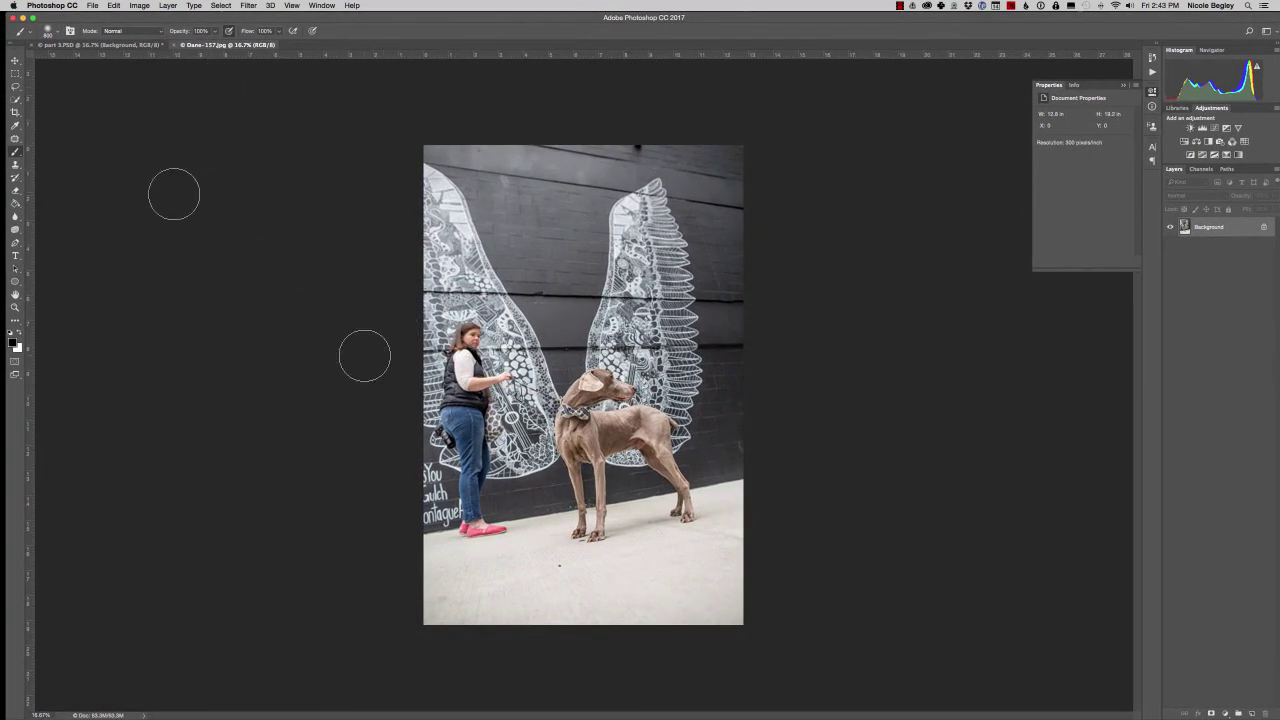
Step: Compare the edited PSD against the original Dane-157.jpg photo
click(110, 45)
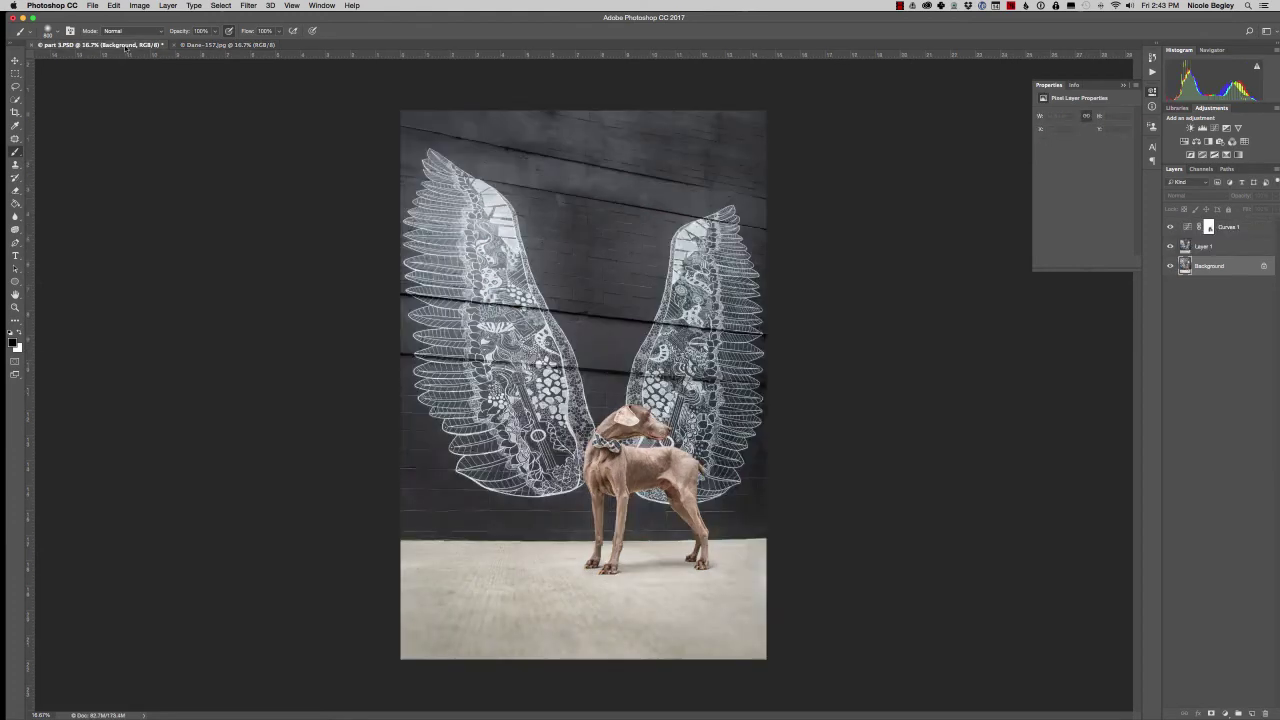
click(205, 46)
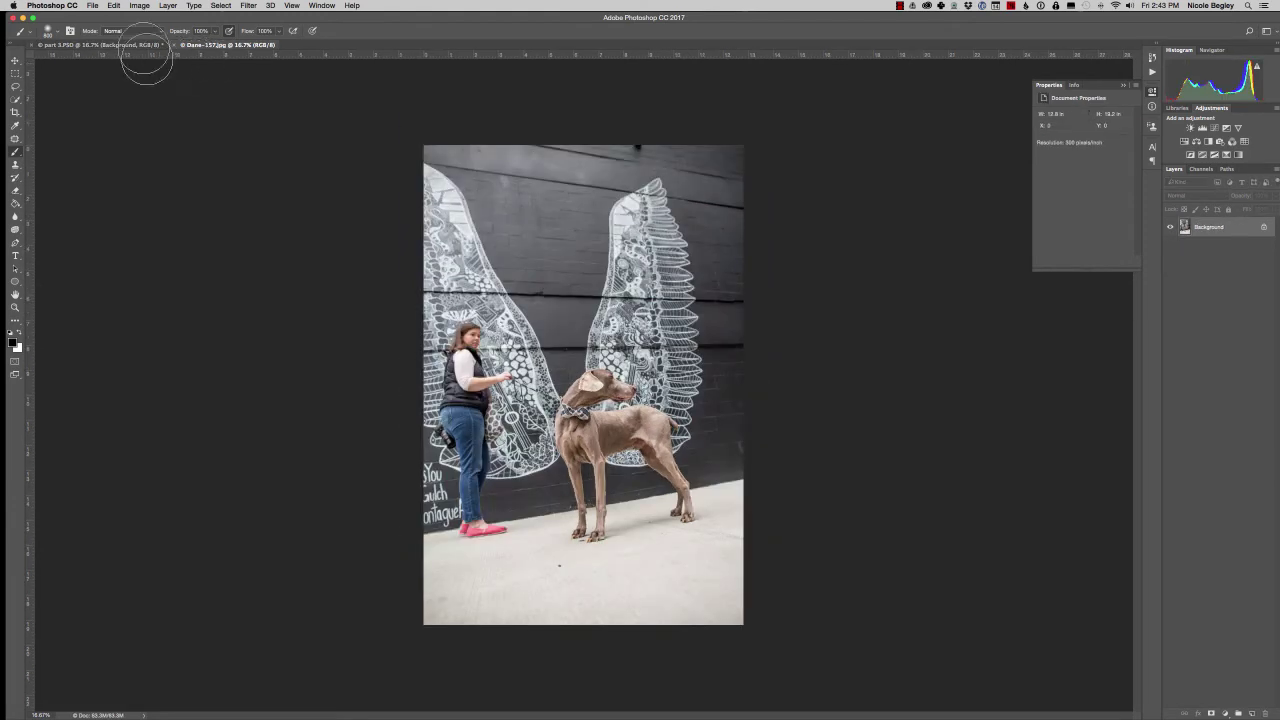
click(110, 45)
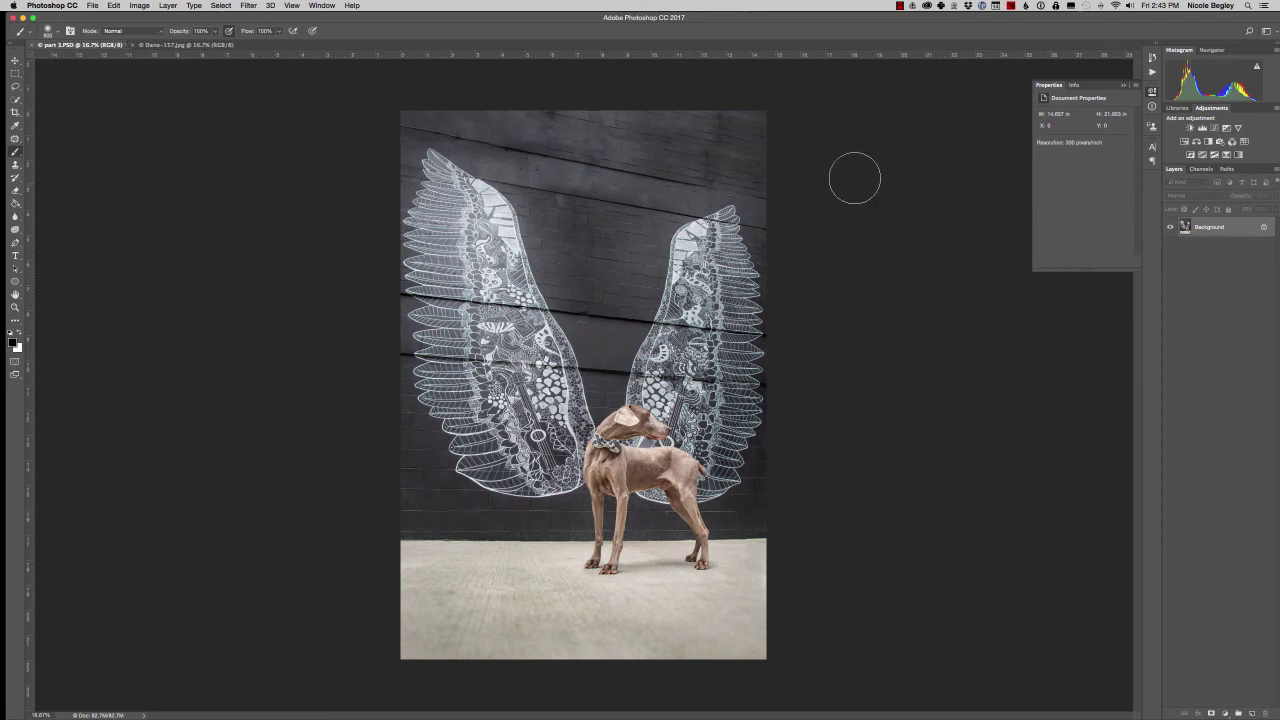
Step: Duplicate the flattened image and apply Topaz Adjust 5's Detail - Medium preset to the copy
key(super+j)
click(248, 6)
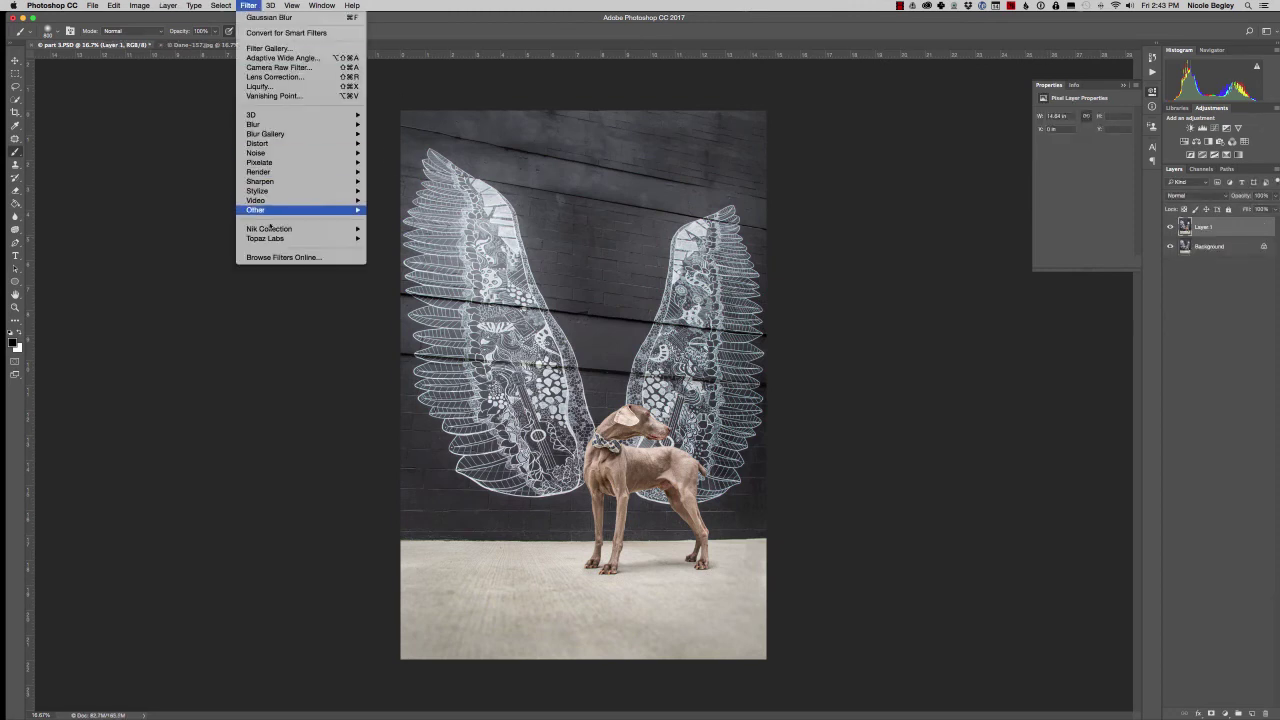
mouse_move(265, 238)
click(402, 238)
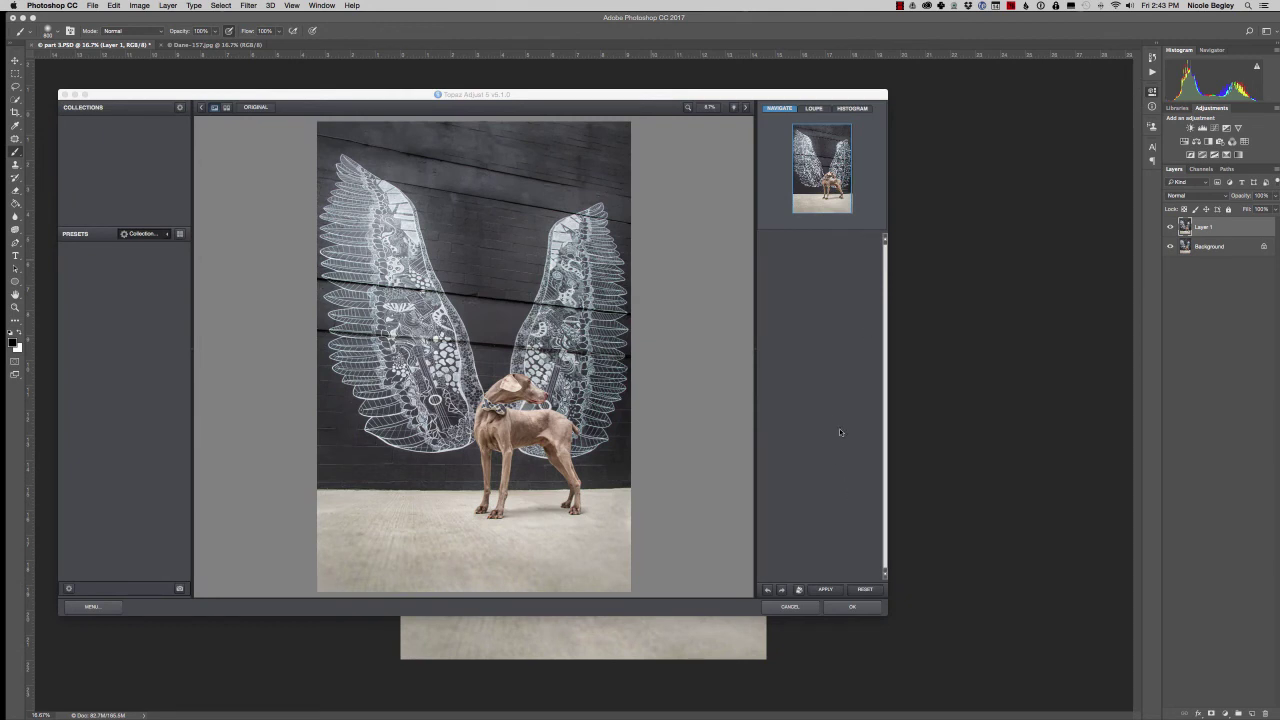
click(254, 328)
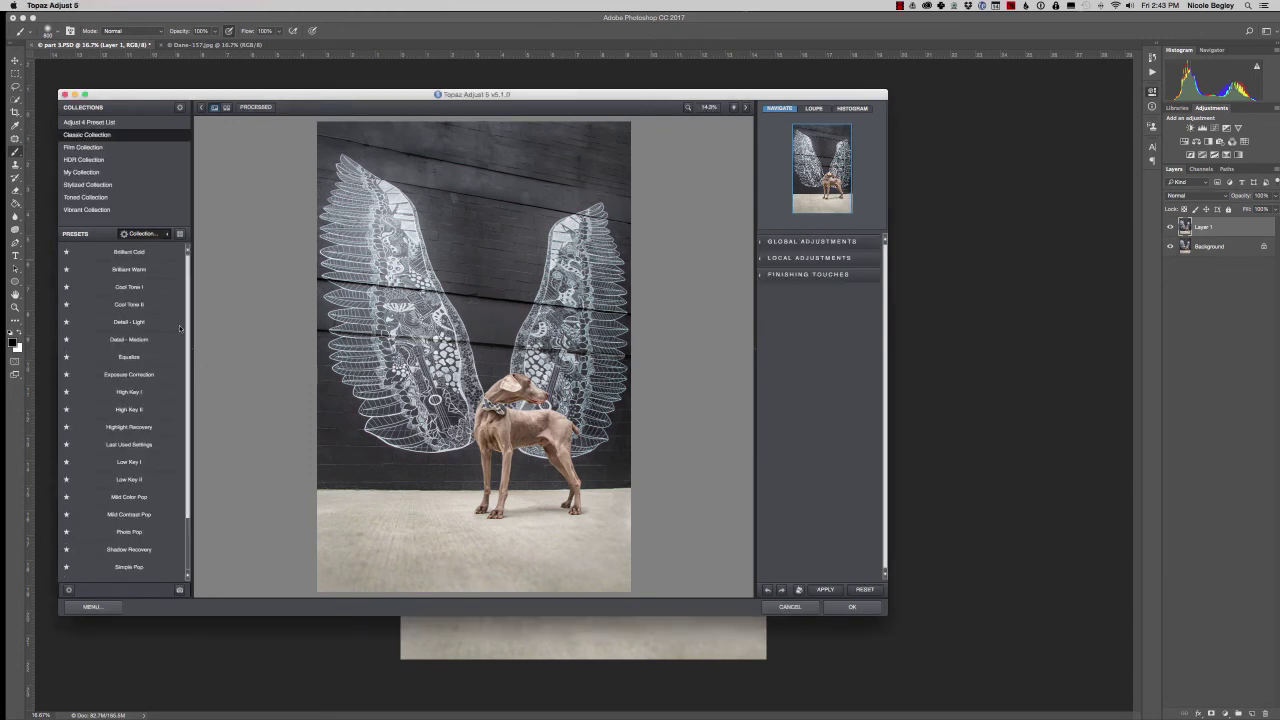
mouse_move(128, 330)
click(146, 339)
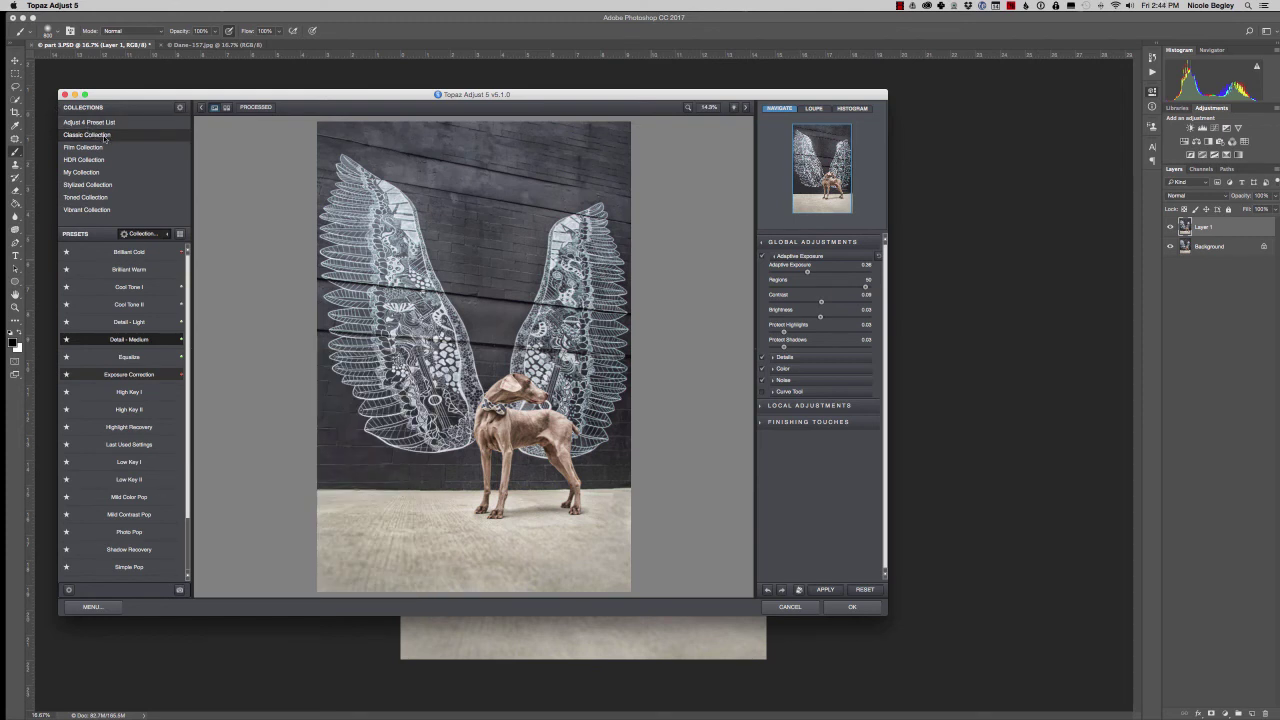
click(827, 591)
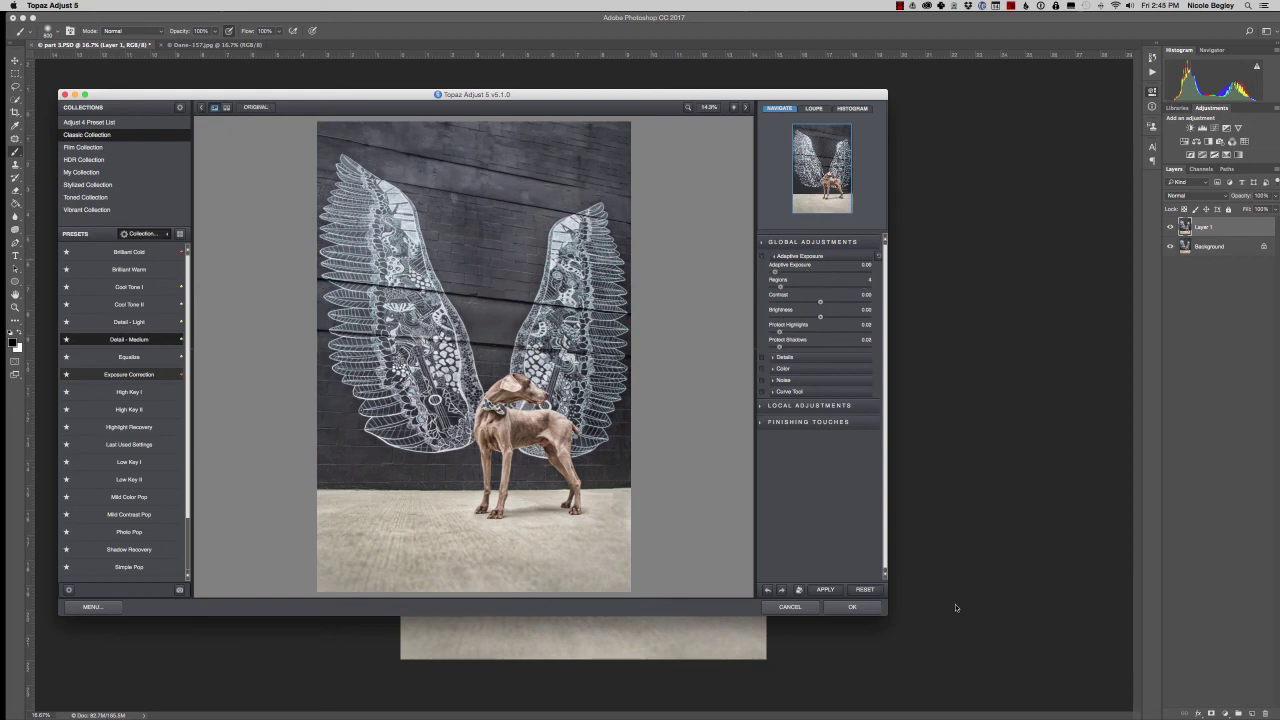
click(852, 607)
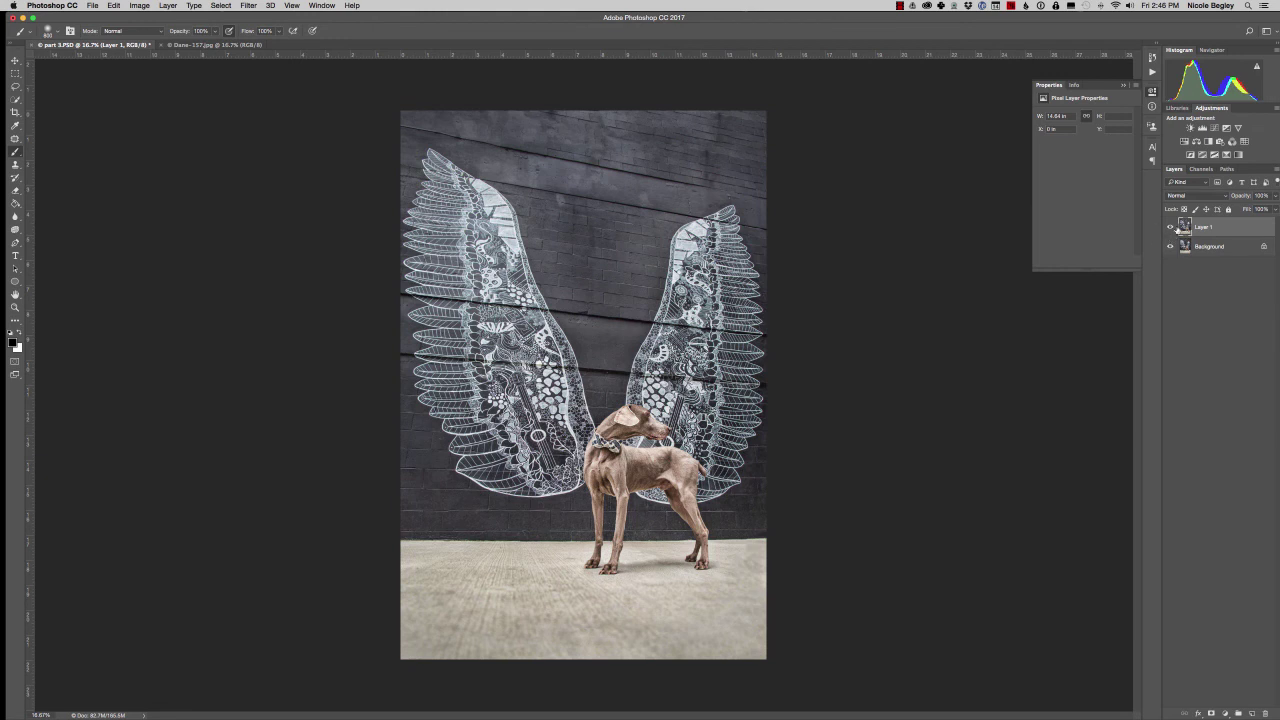
Step: Lower Layer 1's opacity to about 40% and switch to the FINAL Blue.JPG document
click(1260, 196)
mouse_move(1210, 196)
mouse_down()
mouse_move(1275, 210)
mouse_move(1242, 208)
mouse_up()
text(40)
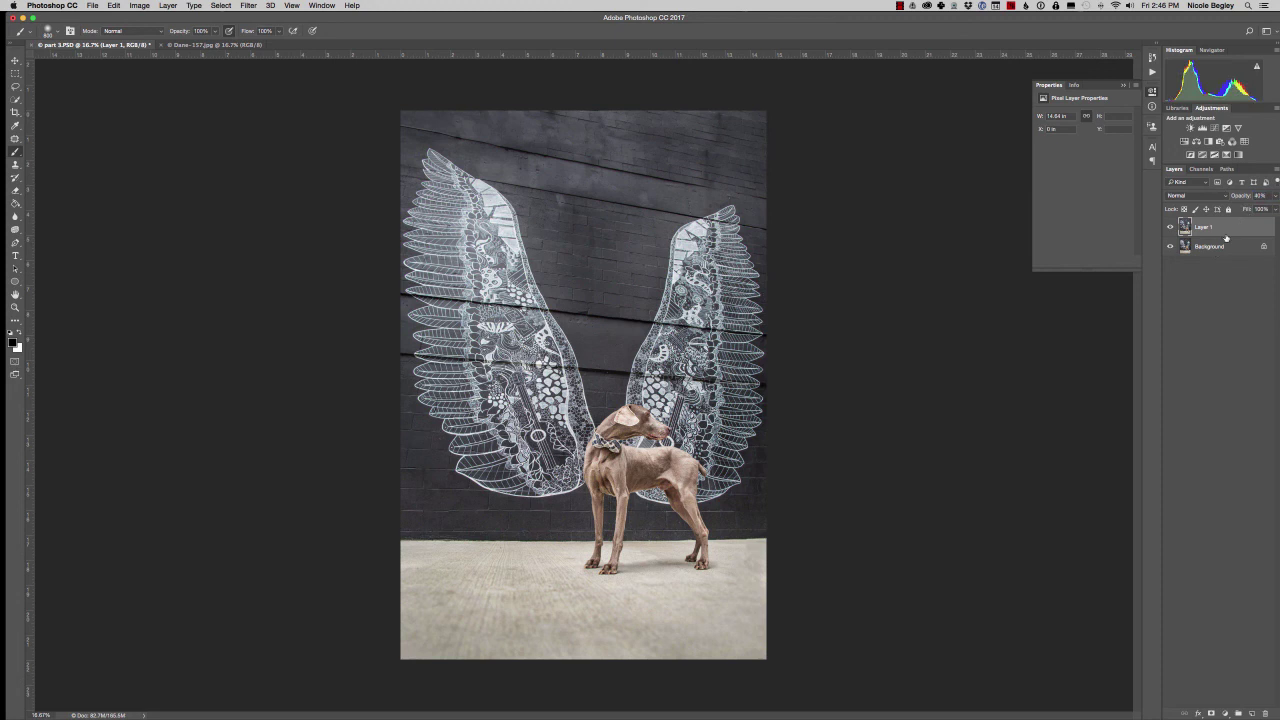
key(ctrl+Tab)
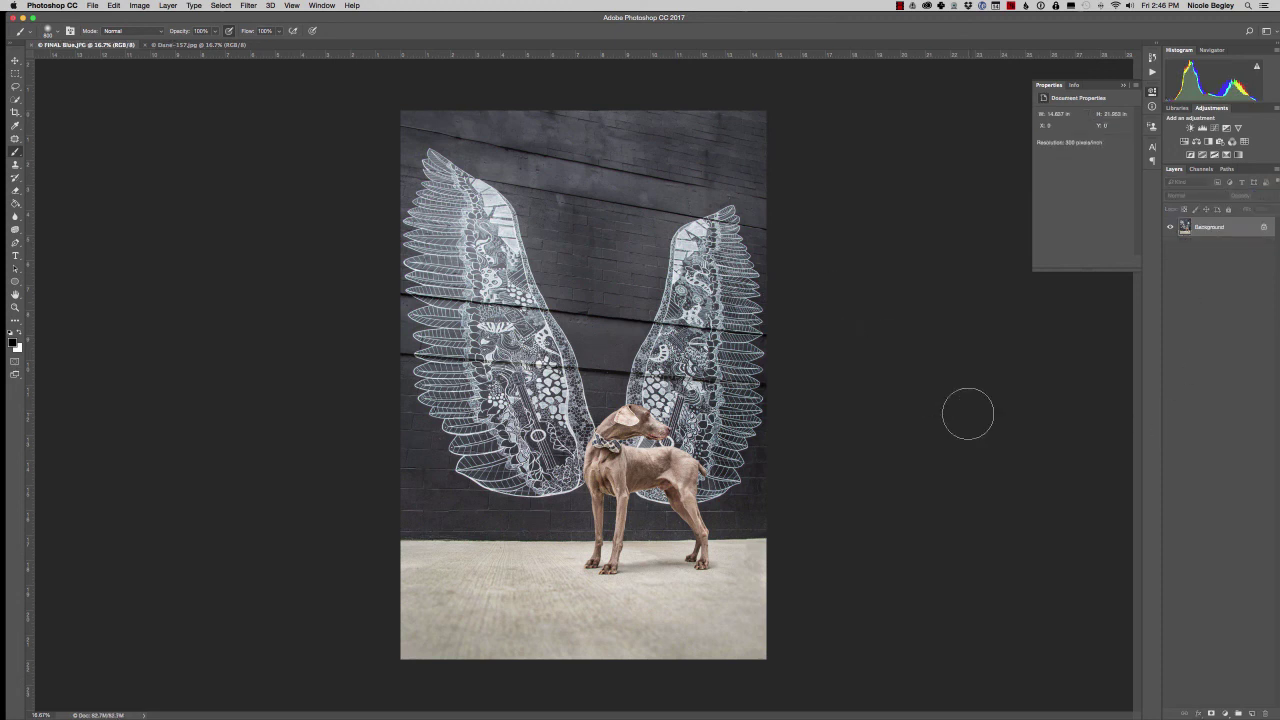